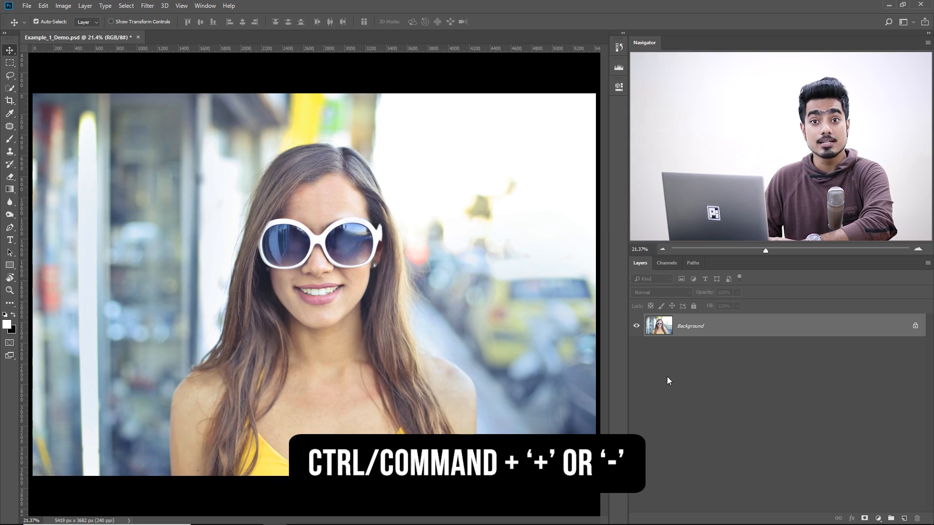
Examine the right-hand lens of the white sunglasses up close
{"action": "key", "text": "ctrl+plus"}
{"action": "key", "text": "ctrl+plus"}
{"action": "key", "text": "ctrl+plus"}
{"action": "key", "text": "ctrl+plus"}
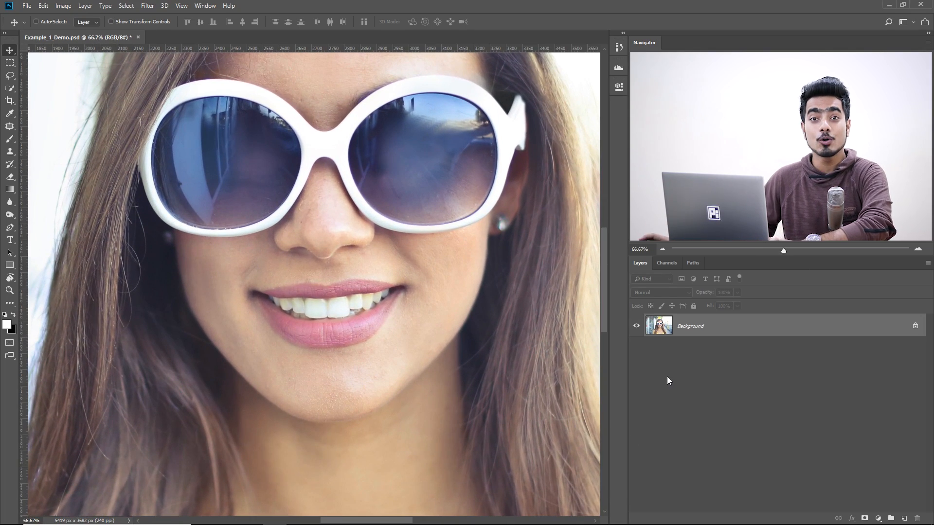
{"action": "key", "text": "ctrl+space"}
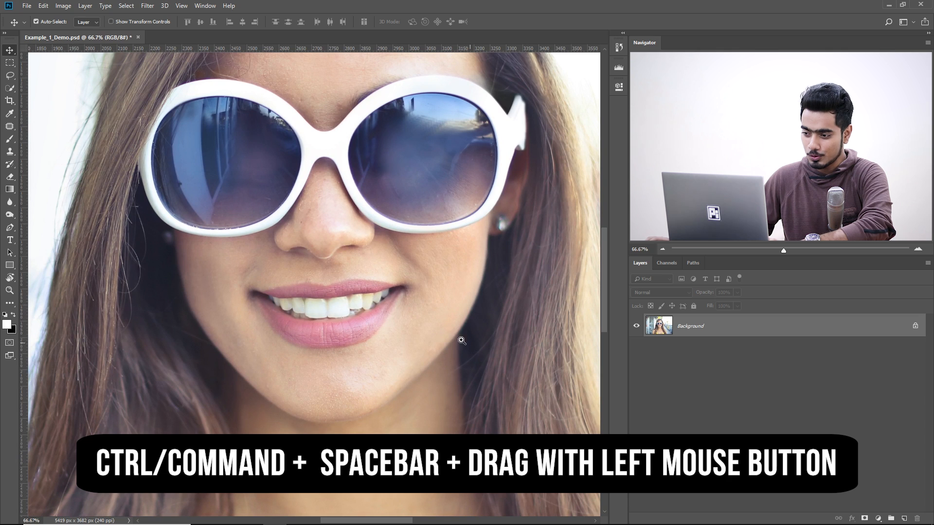
{"action": "left_click_drag", "start_coordinate": [343, 245], "coordinate": [372, 245]}
{"action": "left_click_drag", "start_coordinate": [408, 207], "coordinate": [314, 312]}
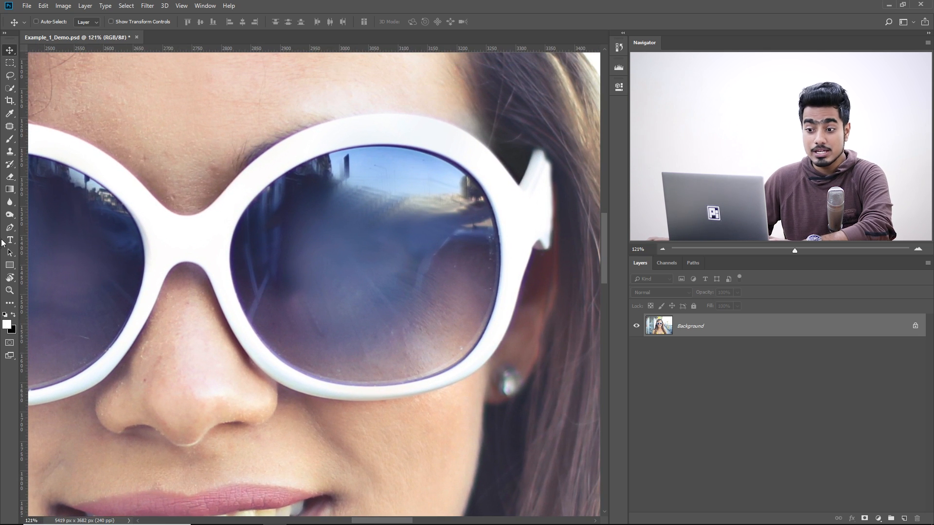
With the Pen tool in Path mode, start a path on the right-hand lens's upper-right rim and curve it down to the right edge
{"action": "key", "text": "p"}
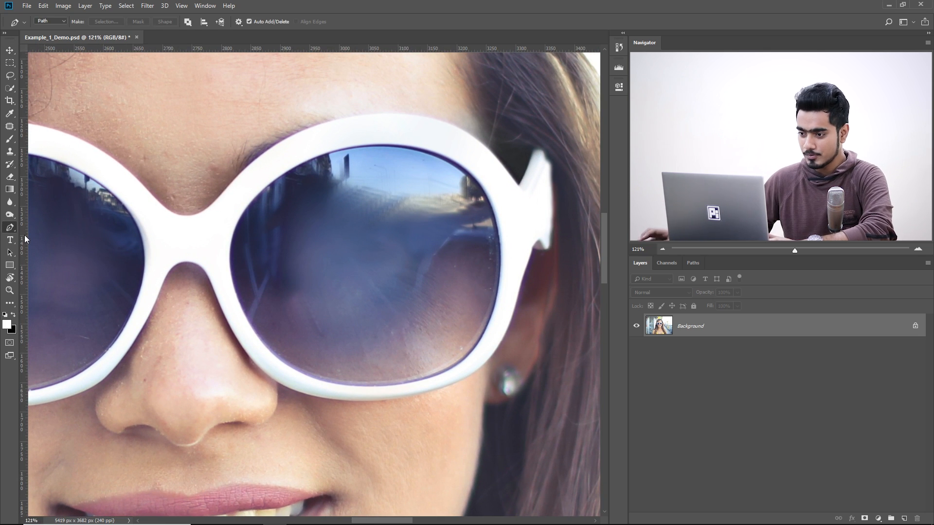
{"action": "left_click_drag", "start_coordinate": [257, 195], "coordinate": [232, 209]}
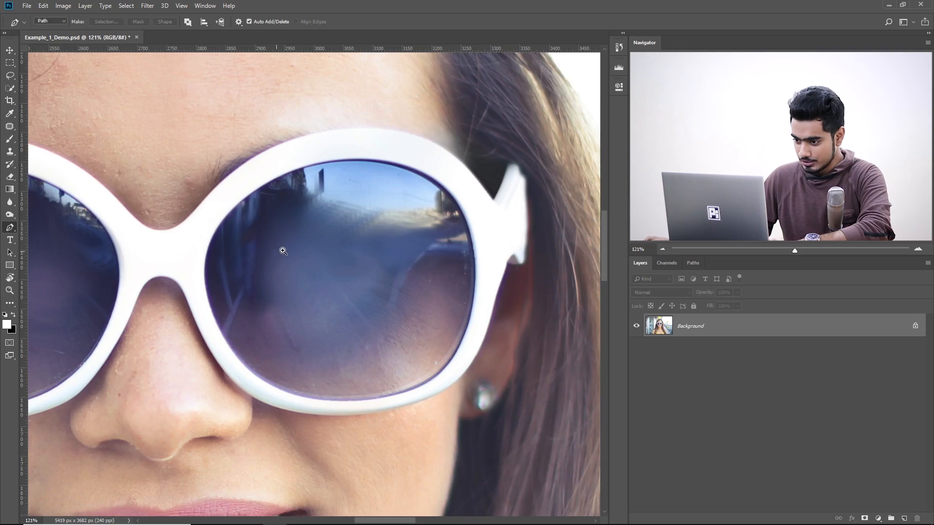
{"action": "scroll", "coordinate": [292, 248], "scroll_direction": "up", "scroll_amount": 3}
{"action": "left_click_drag", "start_coordinate": [384, 225], "coordinate": [254, 235]}
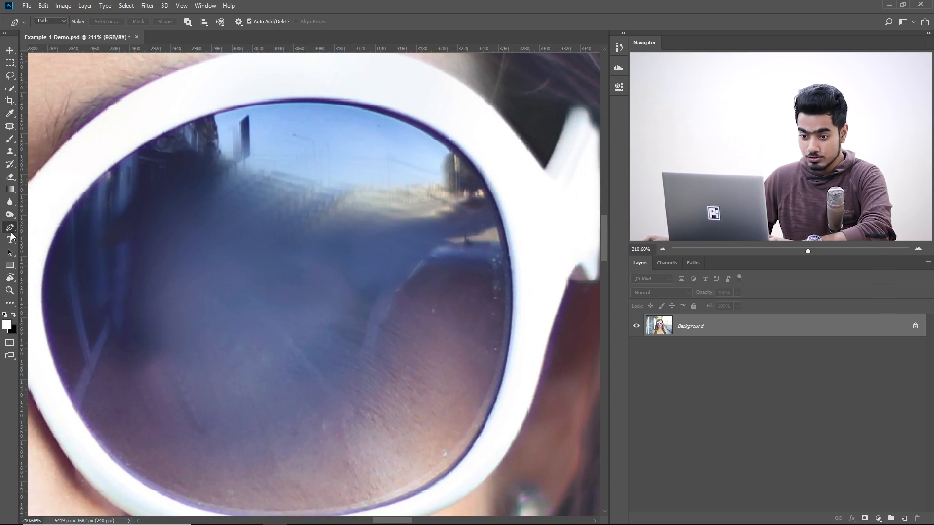
{"action": "right_click", "coordinate": [10, 228]}
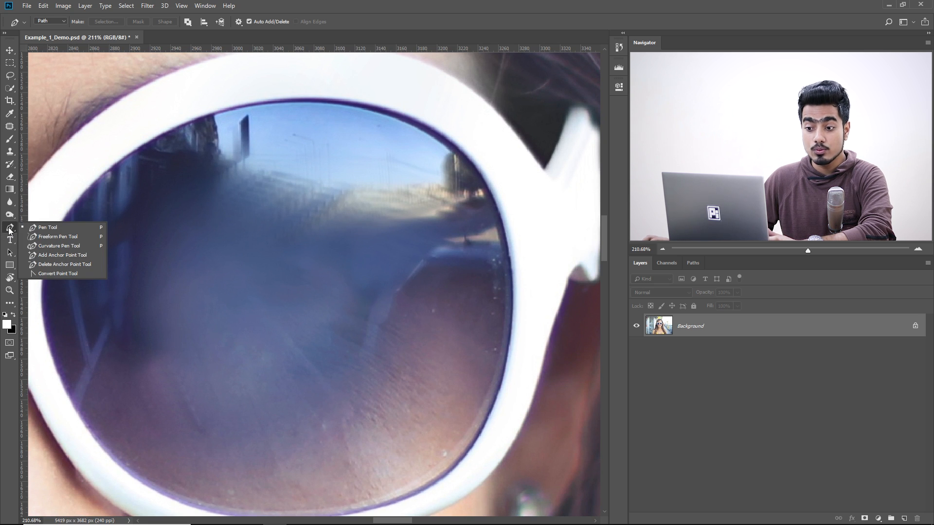
{"action": "left_click", "coordinate": [34, 228]}
{"action": "left_click_drag", "start_coordinate": [201, 131], "coordinate": [206, 223]}
{"action": "key", "text": "ctrl+plus"}
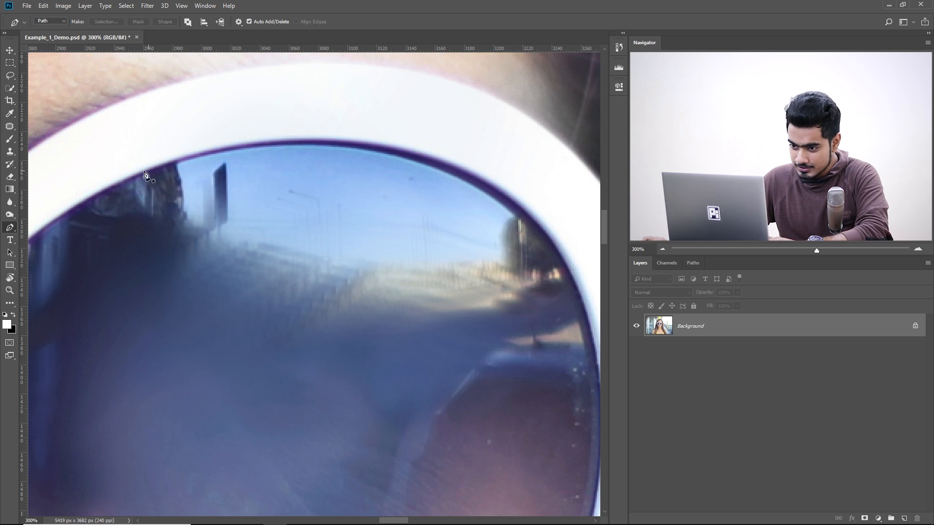
{"action": "left_click_drag", "start_coordinate": [452, 160], "coordinate": [344, 114]}
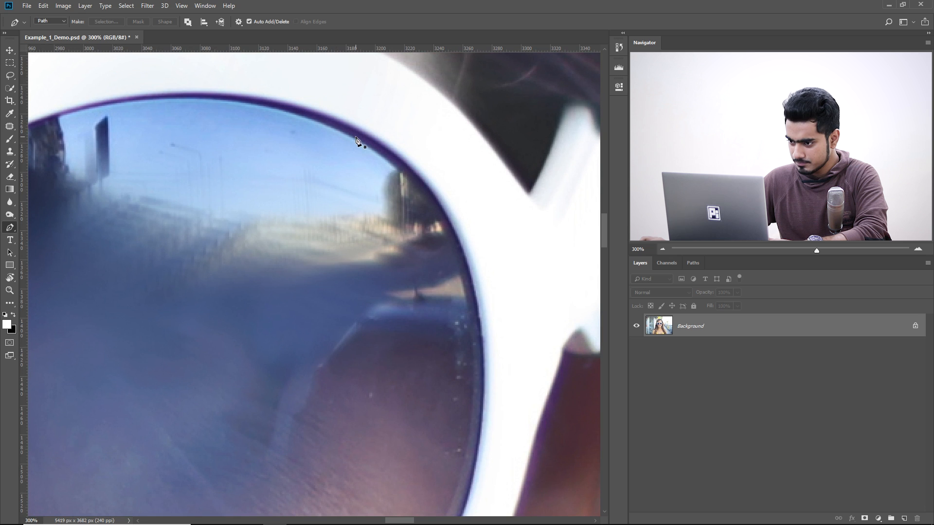
{"action": "scroll", "coordinate": [370, 148], "scroll_direction": "right", "scroll_amount": 4}
{"action": "scroll", "coordinate": [369, 149], "scroll_direction": "down", "scroll_amount": 3}
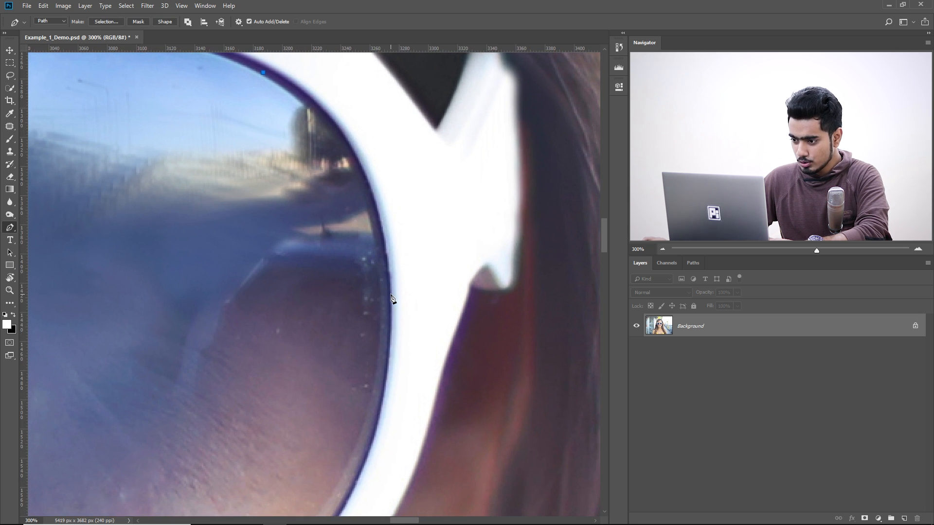
{"action": "left_click_drag", "start_coordinate": [392, 298], "coordinate": [393, 471]}
{"action": "left_click_drag", "start_coordinate": [382, 362], "coordinate": [412, 228]}
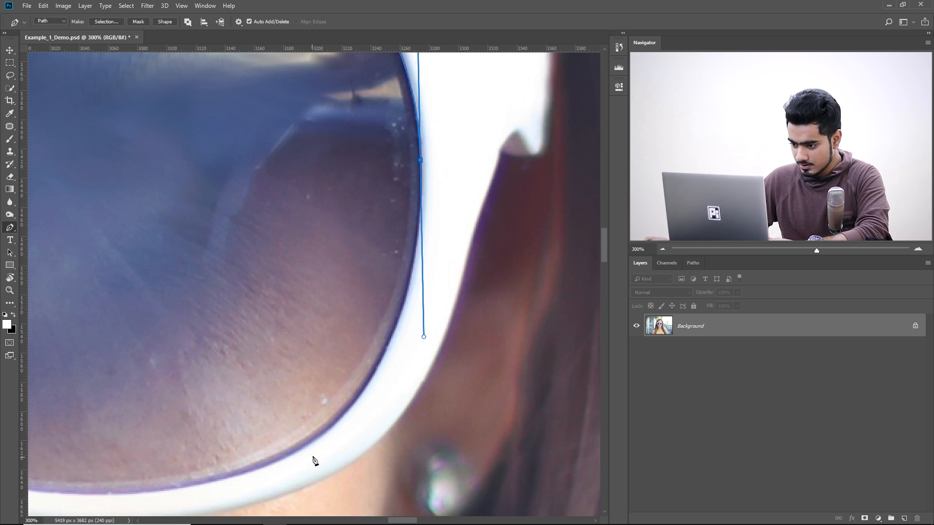
Add a curved anchor at the lens's lower-right corner and adjust the neighbouring direction handles to fit the rim
{"action": "left_click_drag", "start_coordinate": [336, 423], "coordinate": [300, 457]}
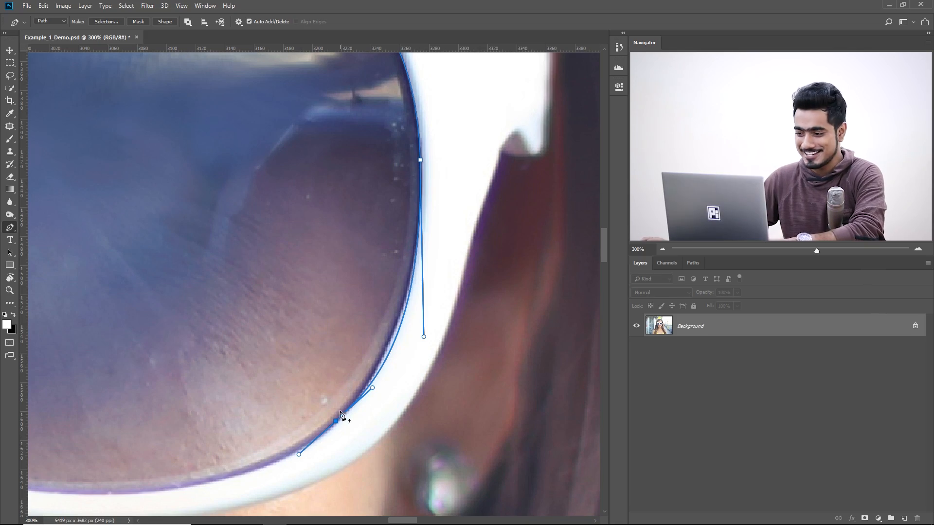
{"action": "mouse_move", "coordinate": [361, 374]}
{"action": "left_mouse_down"}
{"action": "mouse_move", "coordinate": [343, 375]}
{"action": "mouse_move", "coordinate": [352, 387]}
{"action": "left_mouse_up"}
{"action": "left_click", "coordinate": [355, 392], "text": "ctrl"}
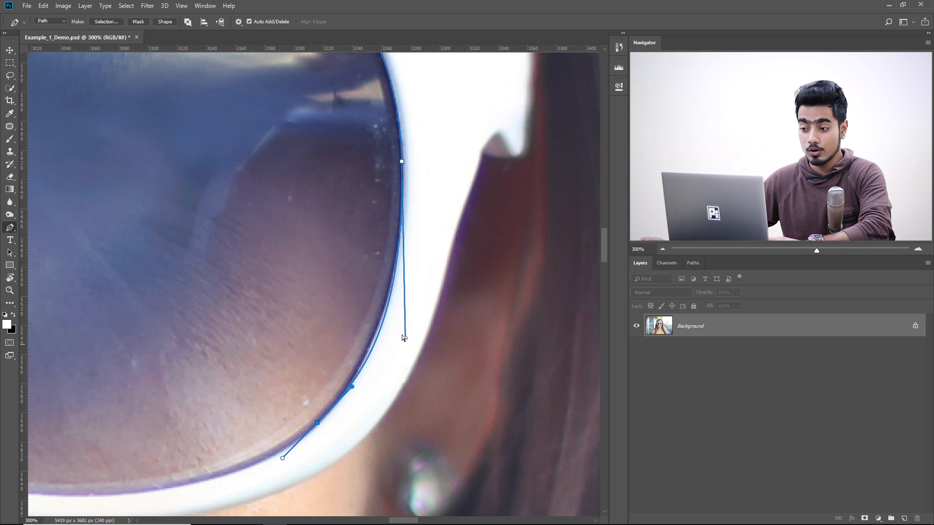
{"action": "left_click", "coordinate": [402, 162], "text": "ctrl"}
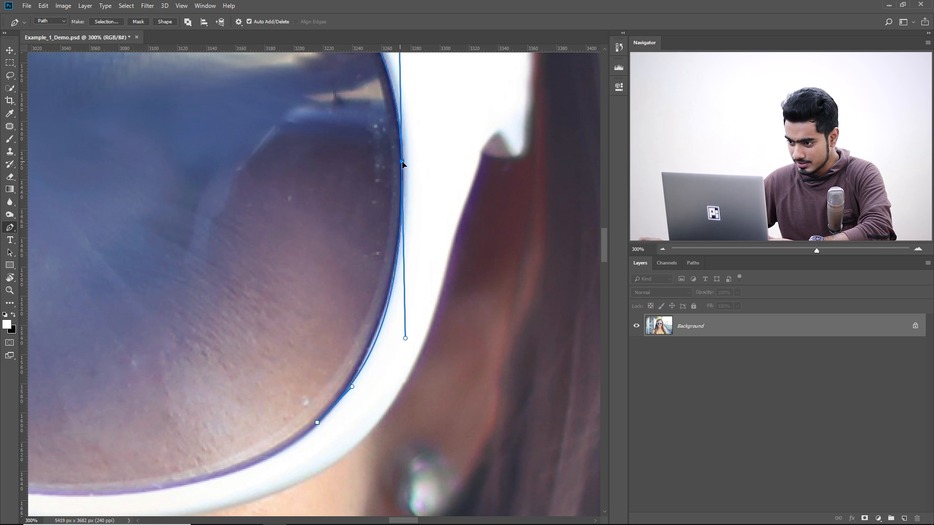
{"action": "left_click_drag", "start_coordinate": [405, 339], "coordinate": [402, 317]}
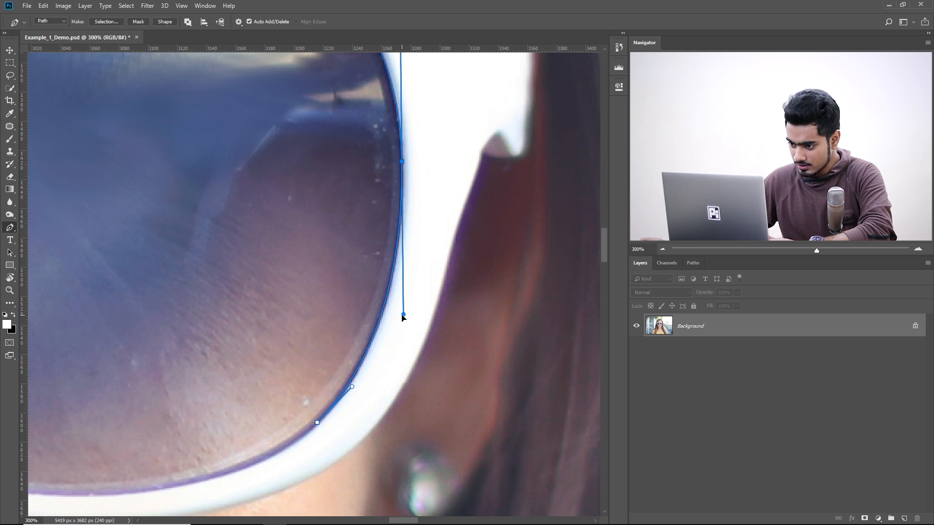
{"action": "left_click_drag", "start_coordinate": [307, 431], "coordinate": [410, 359]}
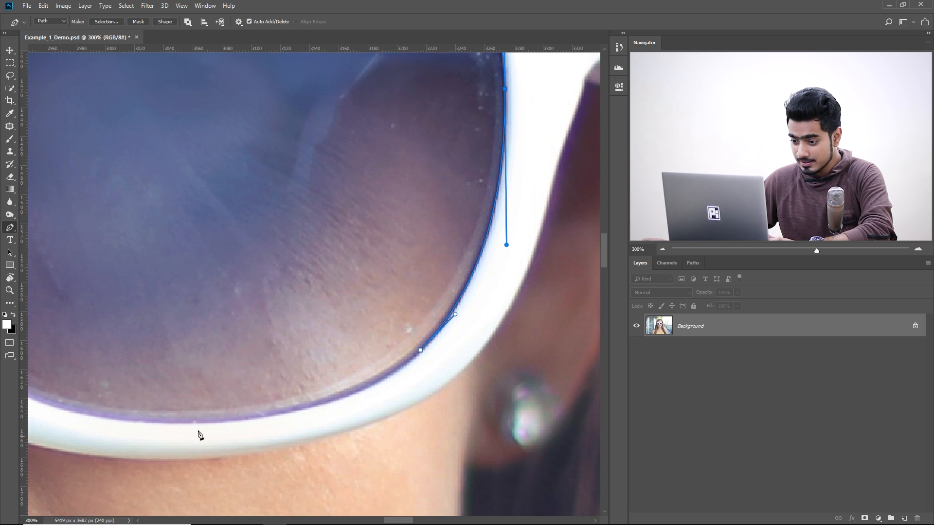
Continue the path with curved anchors along the lens's bottom edge and around to its left edge
{"action": "left_click", "coordinate": [277, 413]}
{"action": "left_click_drag", "start_coordinate": [262, 417], "coordinate": [250, 418]}
{"action": "left_click_drag", "start_coordinate": [191, 411], "coordinate": [383, 414]}
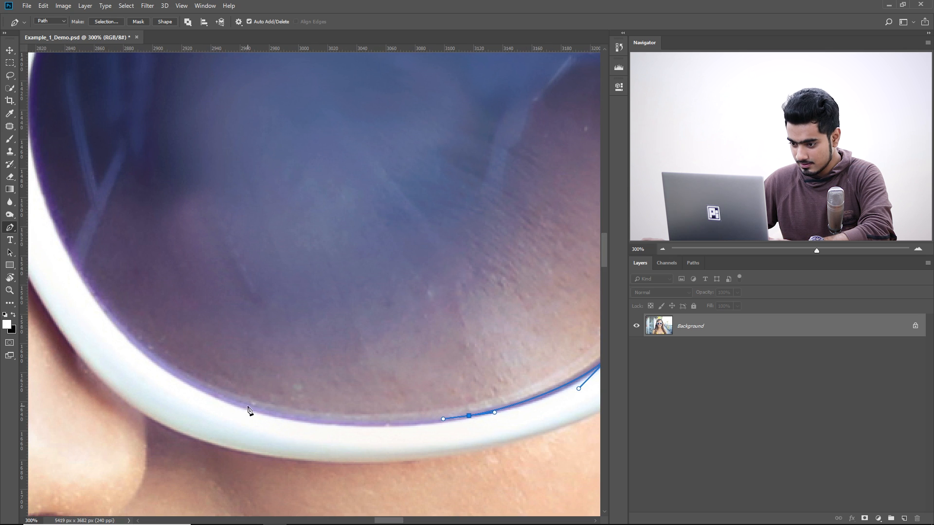
{"action": "left_click_drag", "start_coordinate": [245, 407], "coordinate": [140, 376]}
{"action": "left_click_drag", "start_coordinate": [210, 371], "coordinate": [336, 467]}
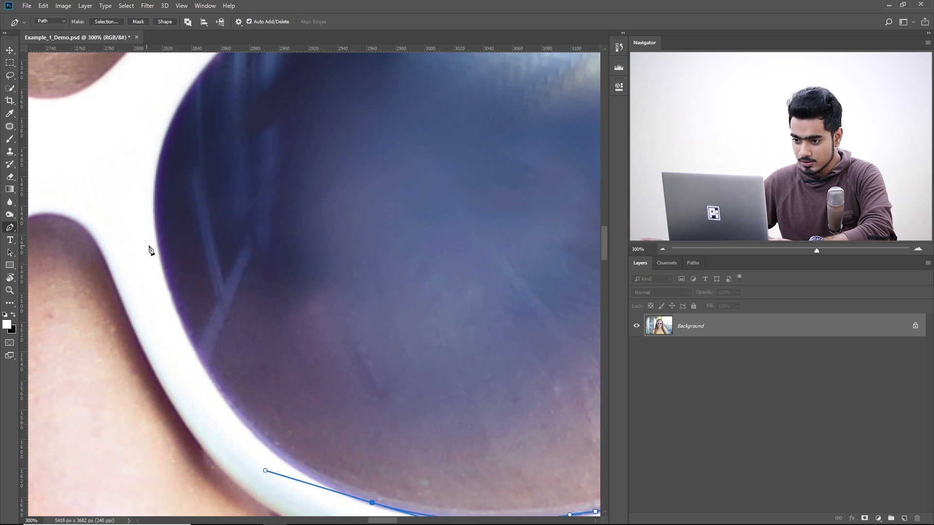
{"action": "left_click_drag", "start_coordinate": [157, 245], "coordinate": [125, 107]}
Insert an extra anchor point on the path's lower-left curve and nudge it onto the lens rim
{"action": "left_click_drag", "start_coordinate": [255, 223], "coordinate": [237, 242]}
{"action": "left_click_drag", "start_coordinate": [275, 437], "coordinate": [252, 290]}
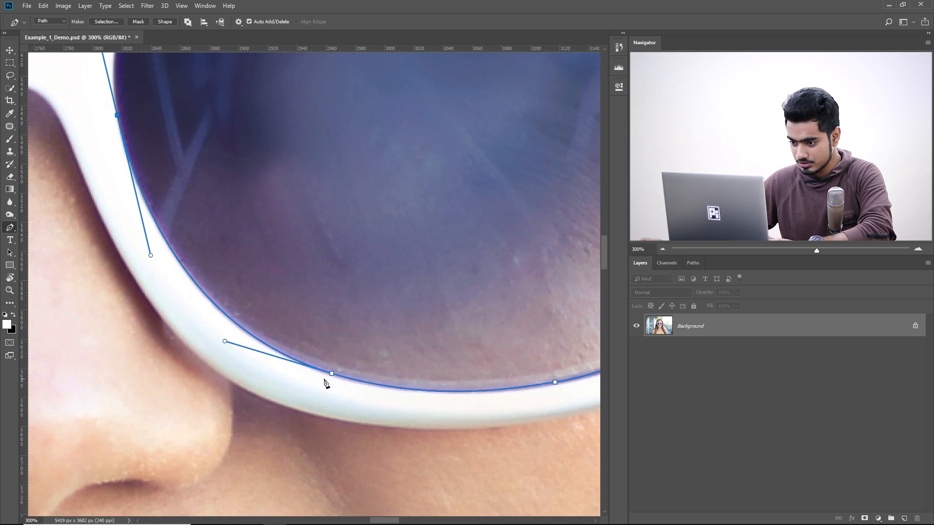
{"action": "left_click_drag", "start_coordinate": [298, 368], "coordinate": [301, 384]}
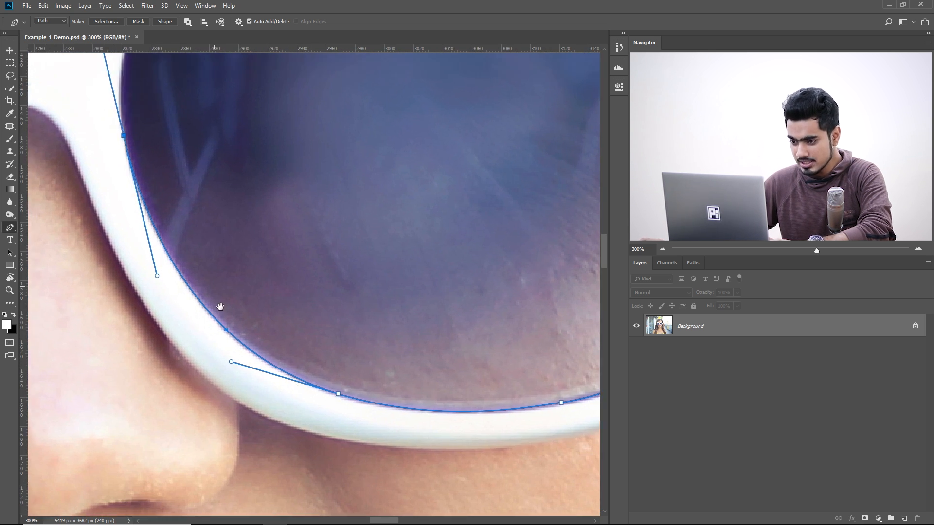
{"action": "left_click", "coordinate": [226, 332]}
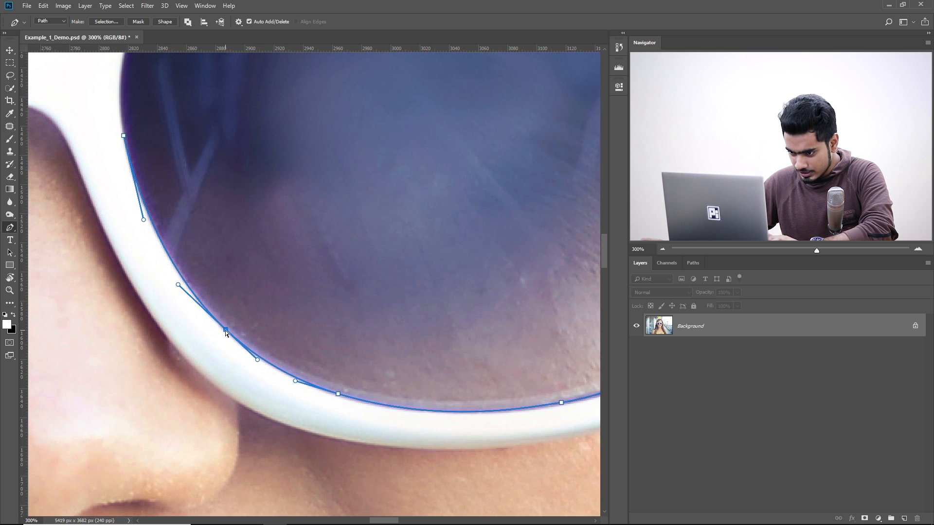
{"action": "left_click_drag", "start_coordinate": [224, 331], "coordinate": [223, 330]}
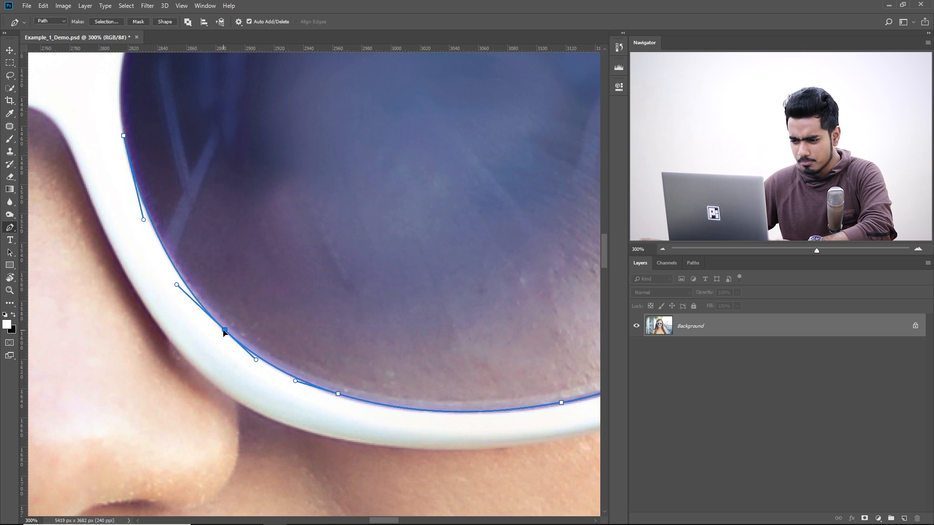
Extend the path up the lens's left side with a curved anchor at the upper-left rim
{"action": "scroll", "coordinate": [223, 332], "scroll_direction": "up", "scroll_amount": 5}
{"action": "left_click_drag", "start_coordinate": [178, 211], "coordinate": [191, 178]}
{"action": "left_click_drag", "start_coordinate": [62, 262], "coordinate": [85, 254]}
{"action": "left_click_drag", "start_coordinate": [188, 221], "coordinate": [159, 252]}
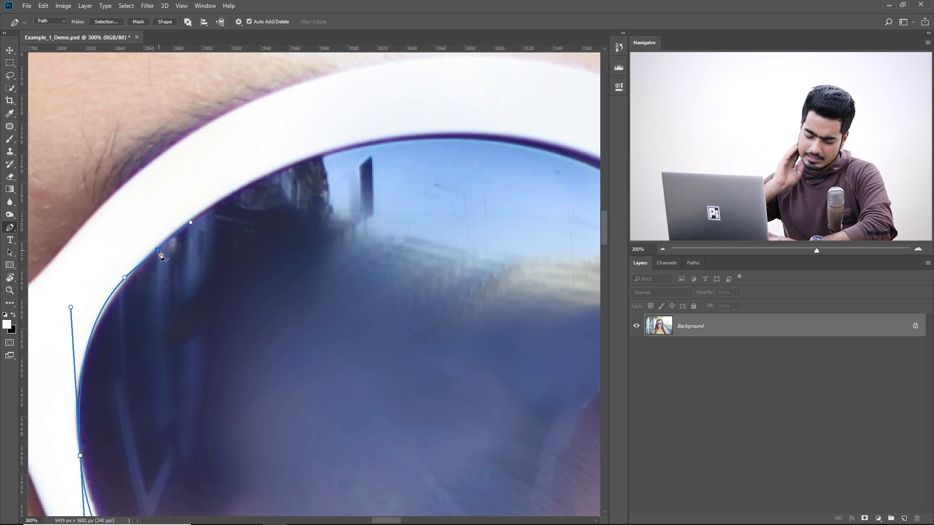
Close the path along the lens's top edge at its starting anchor, shaping the curve to the rim
{"action": "left_click_drag", "start_coordinate": [285, 222], "coordinate": [190, 250]}
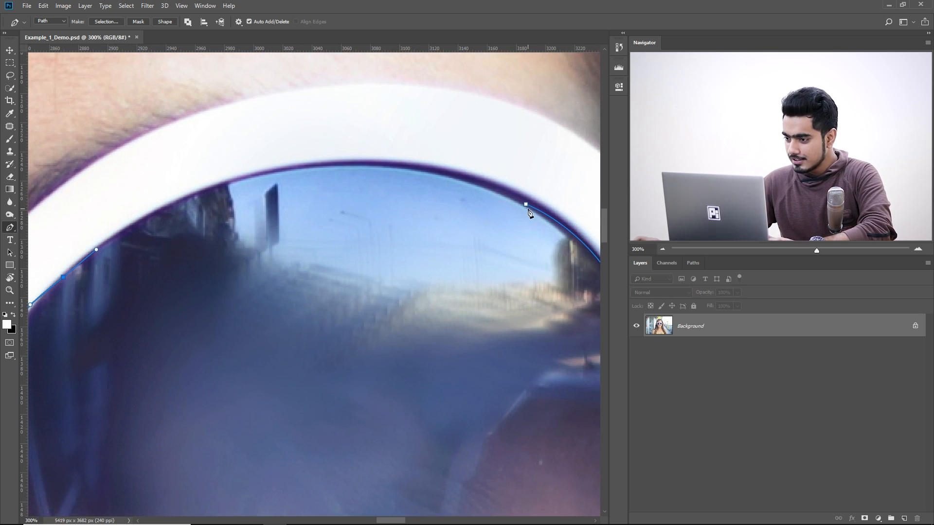
{"action": "left_click_drag", "start_coordinate": [526, 206], "coordinate": [588, 261]}
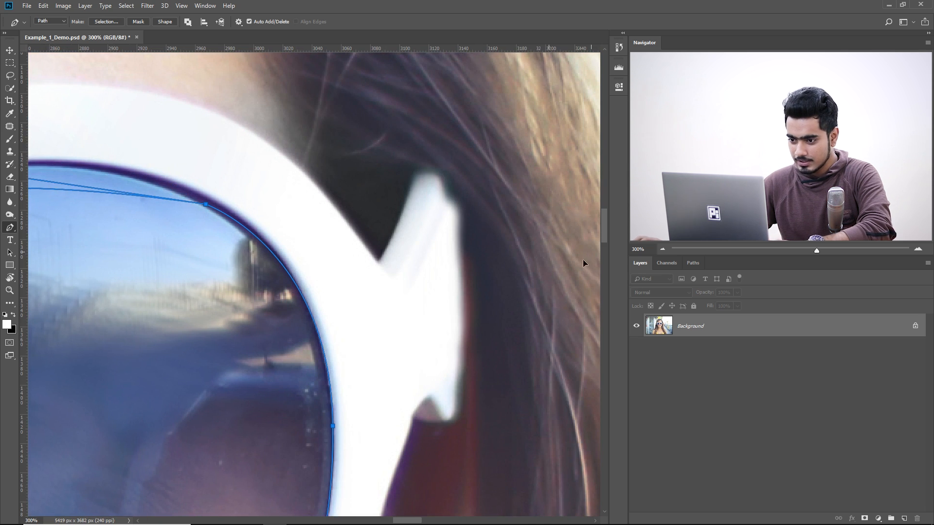
{"action": "left_click_drag", "start_coordinate": [300, 254], "coordinate": [601, 302]}
{"action": "left_click_drag", "start_coordinate": [504, 250], "coordinate": [262, 136]}
{"action": "left_click_drag", "start_coordinate": [264, 257], "coordinate": [361, 134]}
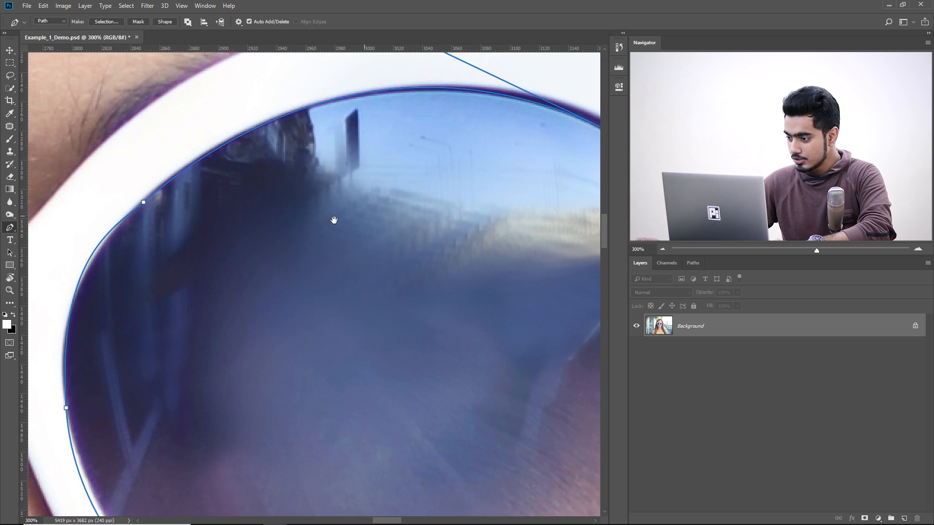
Save the work path under the name "Glass Right Test"
{"action": "left_click", "coordinate": [695, 263]}
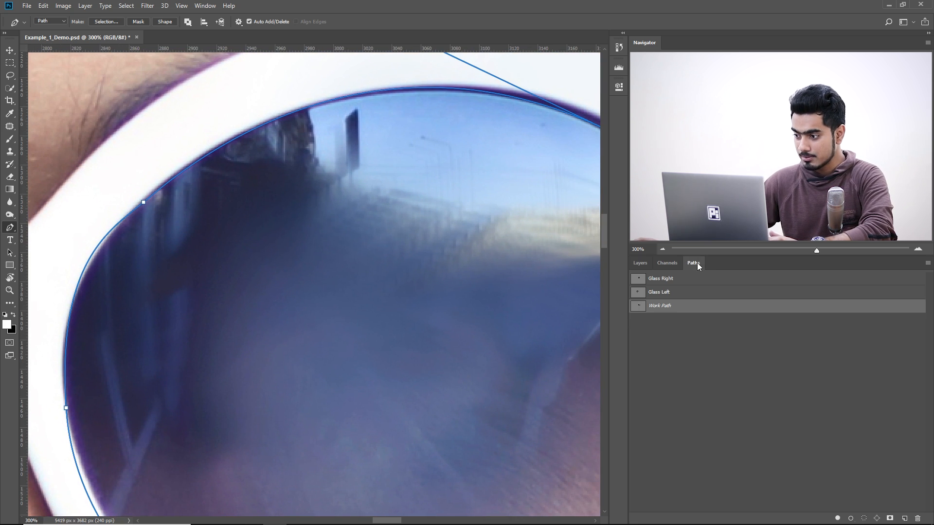
{"action": "double_click", "coordinate": [659, 307]}
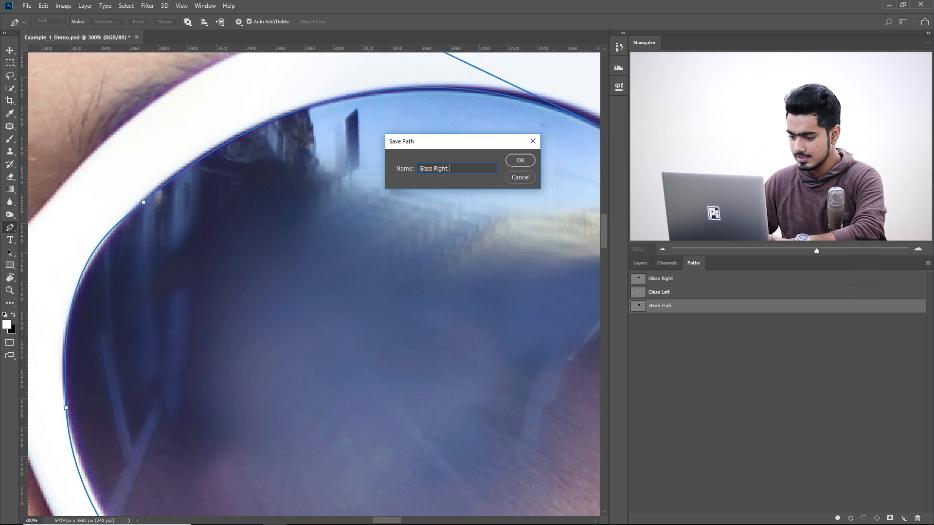
{"action": "key", "text": "Return"}
View the existing Glass Left and Glass Right paths over the photo
{"action": "left_click_drag", "start_coordinate": [553, 310], "coordinate": [496, 290]}
{"action": "left_click", "coordinate": [682, 294]}
{"action": "left_click", "coordinate": [682, 282]}
{"action": "left_click", "coordinate": [680, 288]}
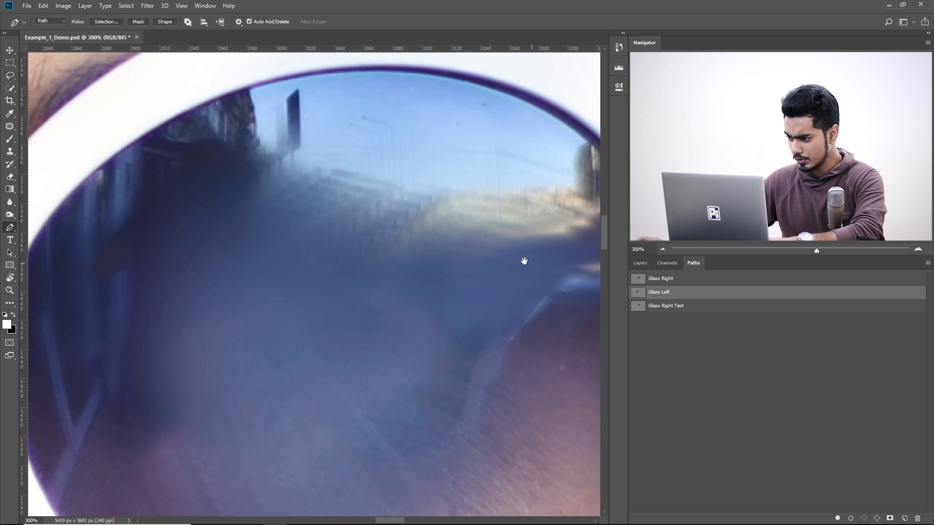
{"action": "left_click_drag", "start_coordinate": [531, 263], "coordinate": [441, 281]}
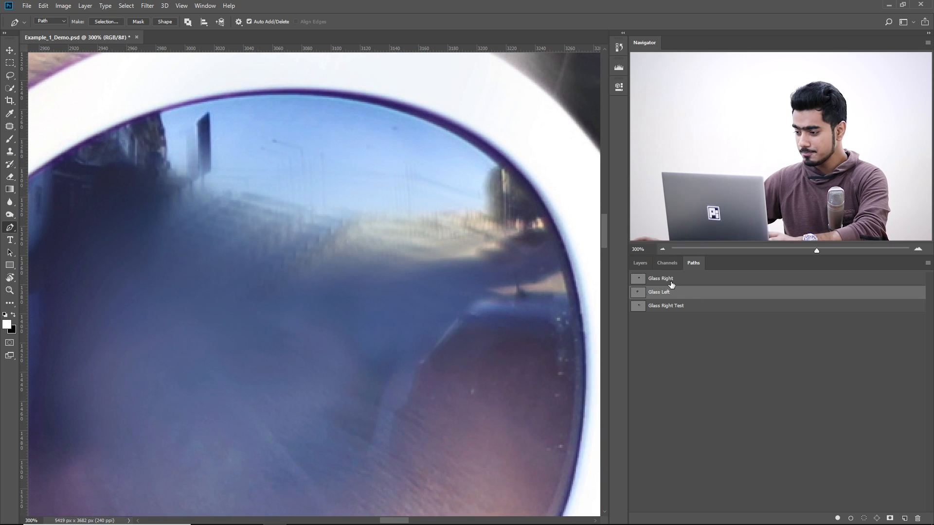
Delete the Glass Right Test path
{"action": "left_click", "coordinate": [691, 311]}
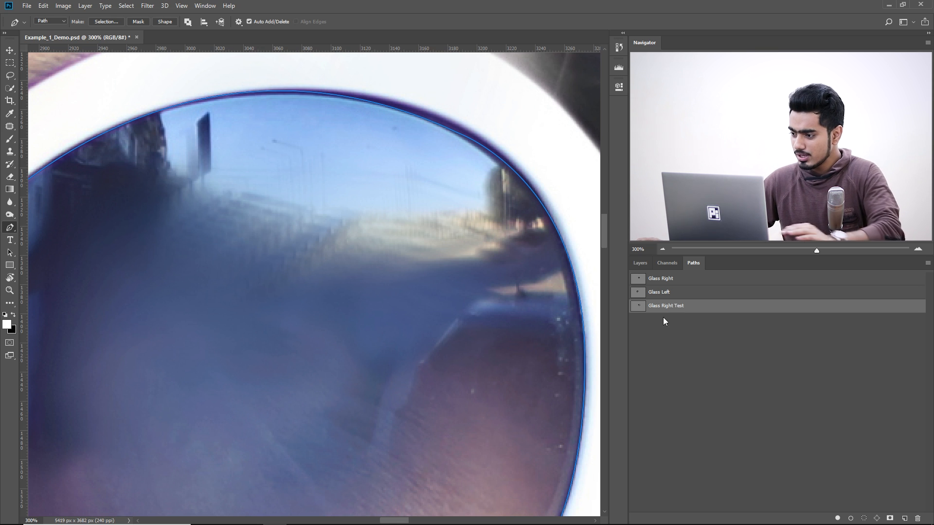
{"action": "left_click_drag", "start_coordinate": [715, 308], "coordinate": [918, 519]}
Load the saved Glass Right path as a selection around the right-hand lens
{"action": "left_click", "coordinate": [678, 282]}
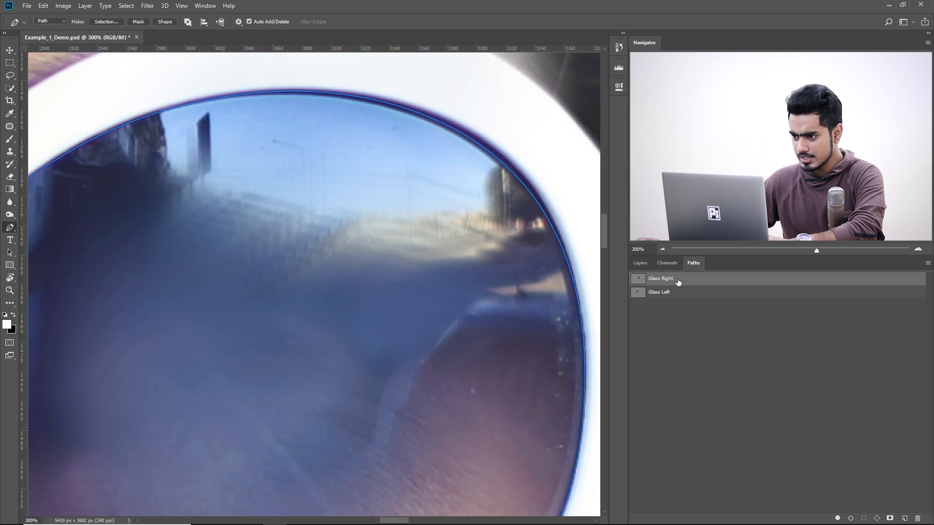
{"action": "left_click_drag", "start_coordinate": [200, 128], "coordinate": [426, 321]}
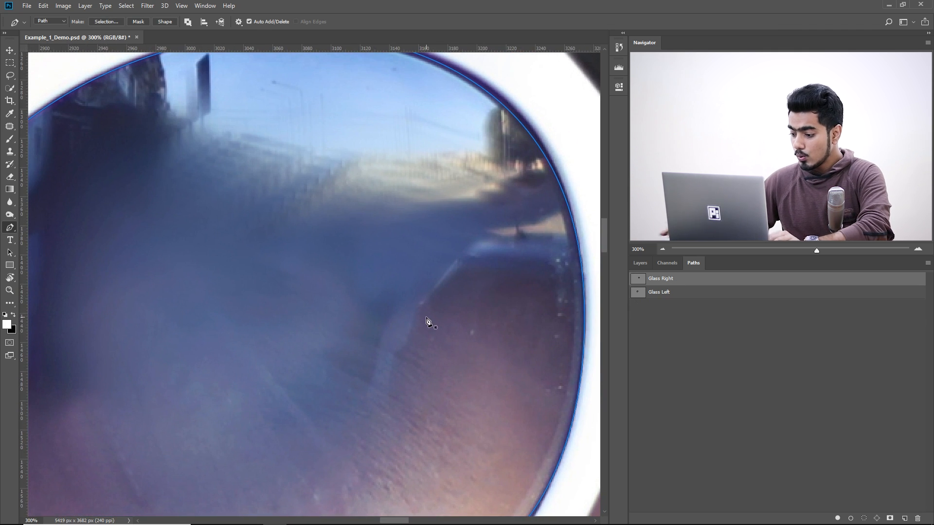
{"action": "key", "text": "ctrl+minus"}
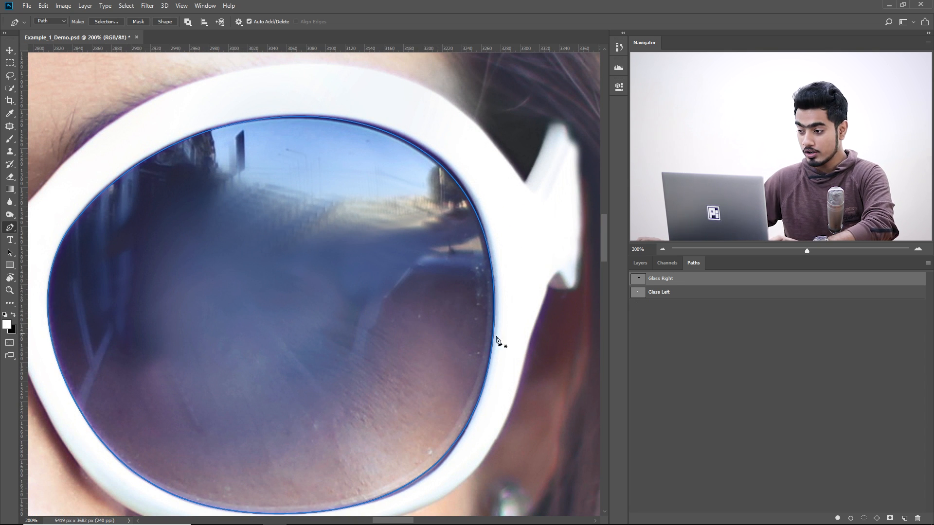
{"action": "left_click", "coordinate": [638, 282], "text": "ctrl"}
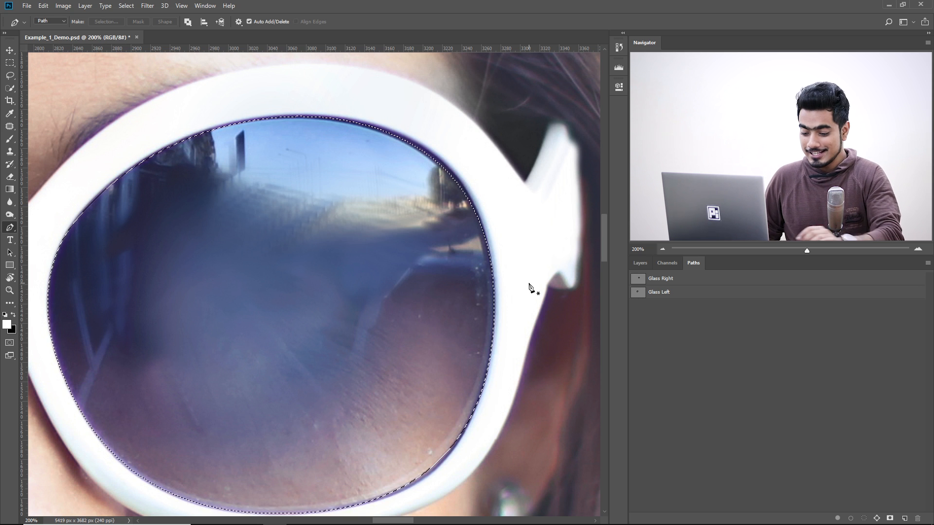
Show the right-hand lens selection as a Quick Mask and examine the mask edge all around the lens
{"action": "key", "text": "q"}
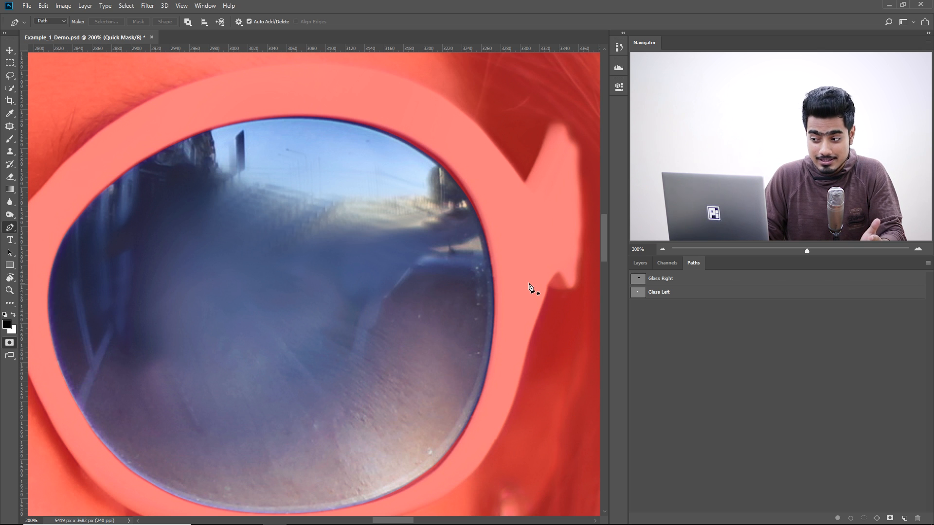
{"action": "key", "text": "ctrl+plus"}
{"action": "key", "text": "ctrl+plus"}
{"action": "left_click_drag", "start_coordinate": [529, 283], "coordinate": [364, 460]}
{"action": "left_click_drag", "start_coordinate": [355, 219], "coordinate": [371, 218]}
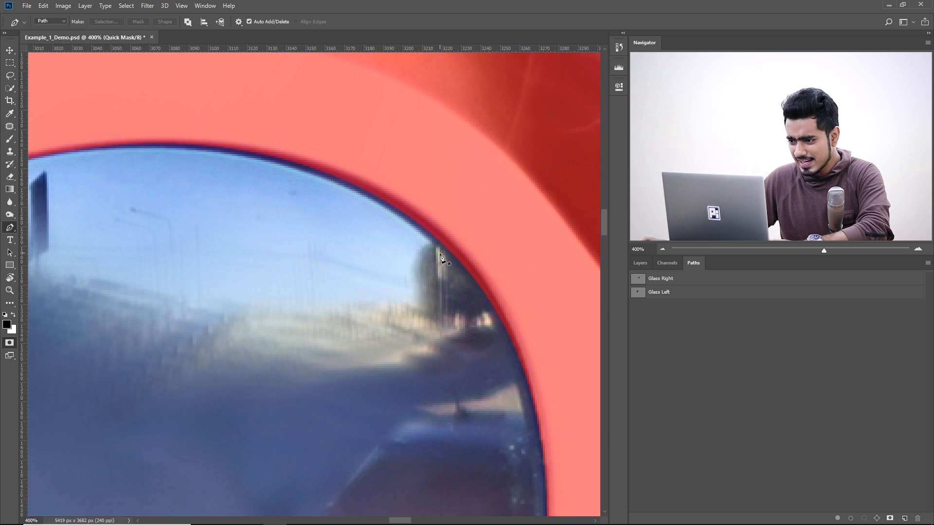
{"action": "left_click_drag", "start_coordinate": [448, 361], "coordinate": [398, 235]}
{"action": "left_click_drag", "start_coordinate": [406, 440], "coordinate": [442, 213]}
{"action": "left_click_drag", "start_coordinate": [160, 365], "coordinate": [467, 217]}
{"action": "left_click_drag", "start_coordinate": [248, 287], "coordinate": [293, 378]}
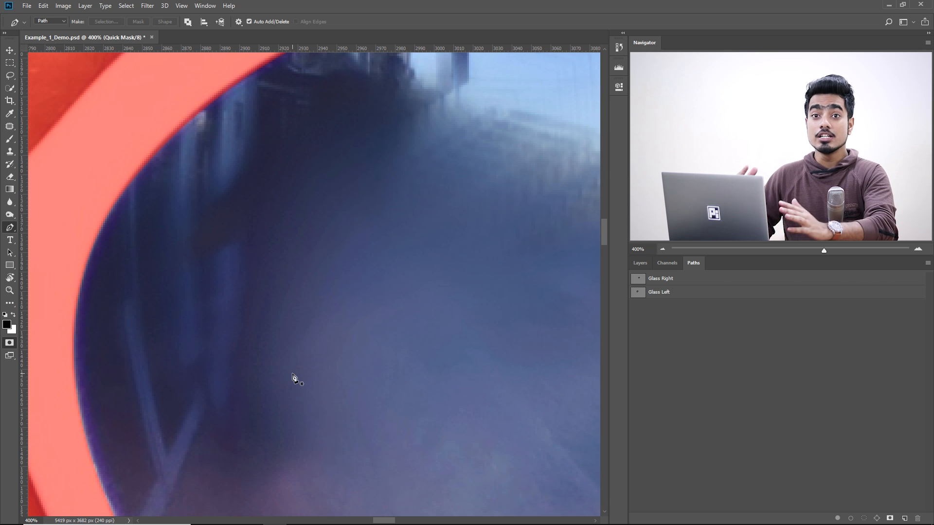
{"action": "left_click_drag", "start_coordinate": [293, 378], "coordinate": [262, 168]}
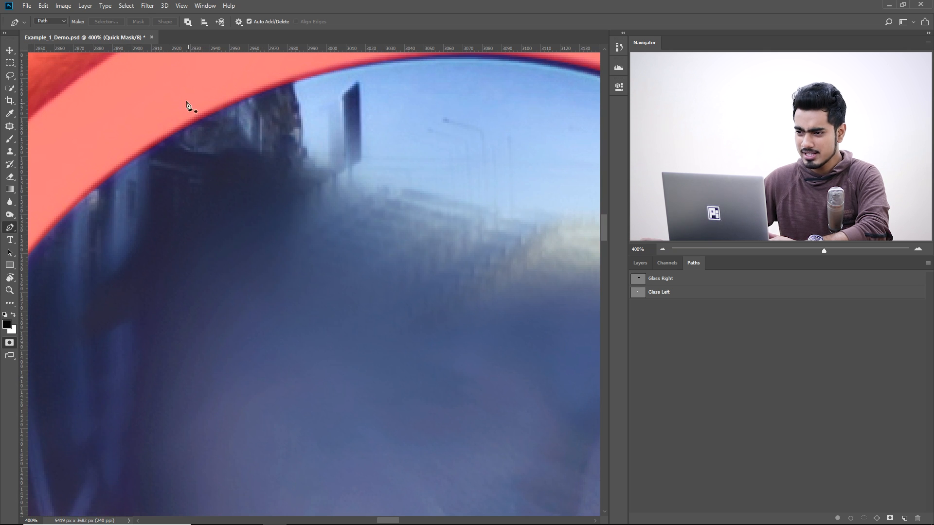
Apply a Gaussian Blur with a 1.4 pixel radius to the right-hand lens's Quick Mask
{"action": "left_click", "coordinate": [147, 6]}
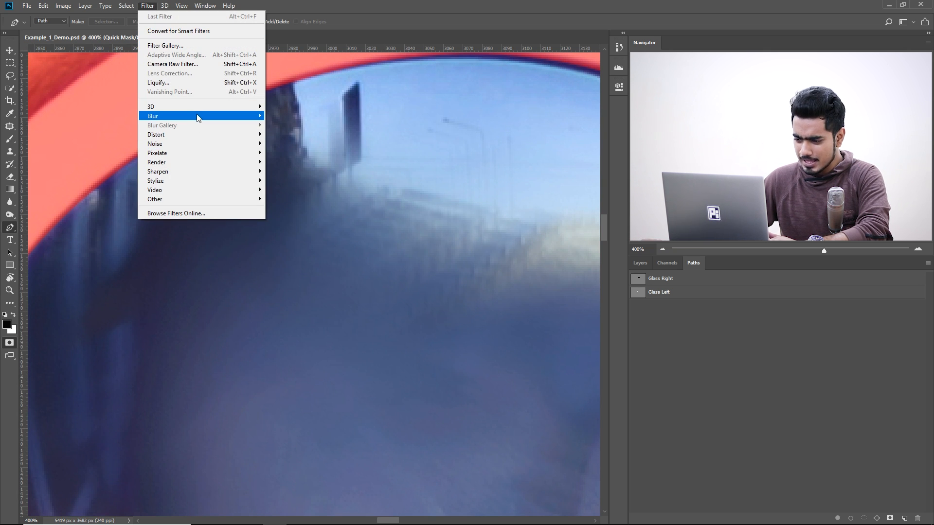
{"action": "mouse_move", "coordinate": [254, 122]}
{"action": "left_click", "coordinate": [291, 152]}
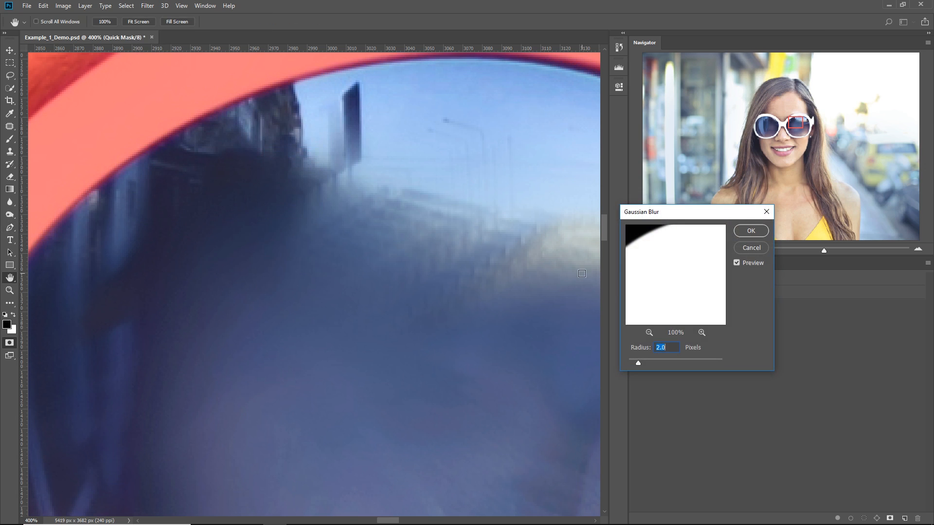
{"action": "left_click_drag", "start_coordinate": [238, 324], "coordinate": [419, 188]}
{"action": "left_click_drag", "start_coordinate": [363, 436], "coordinate": [256, 35]}
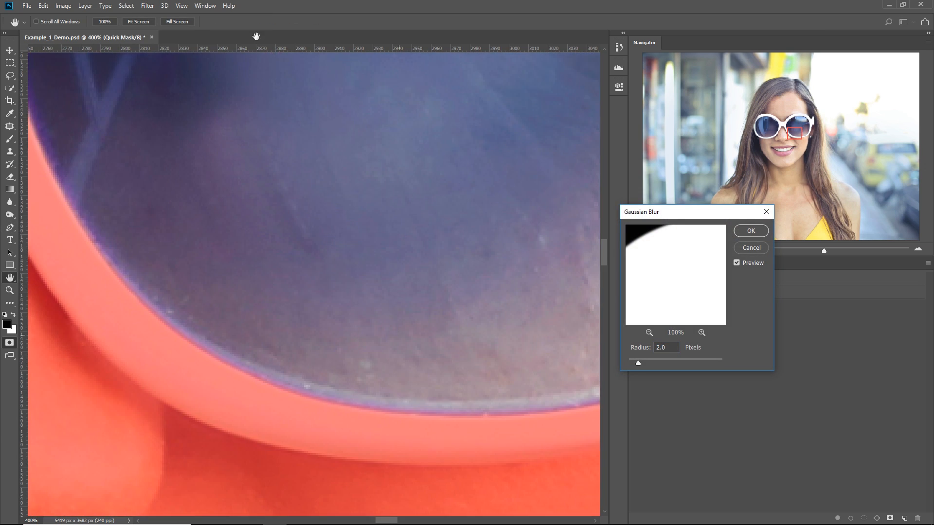
{"action": "left_click_drag", "start_coordinate": [423, 219], "coordinate": [119, 148]}
{"action": "left_click_drag", "start_coordinate": [391, 122], "coordinate": [145, 417]}
{"action": "left_click_drag", "start_coordinate": [237, 235], "coordinate": [296, 389]}
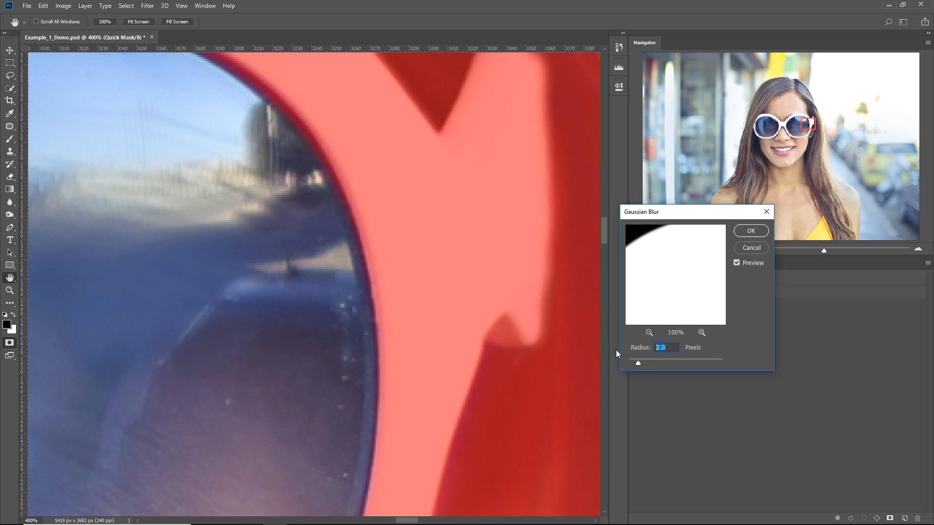
{"action": "type", "text": "1.4"}
{"action": "left_click", "coordinate": [748, 234]}
Soften the Quick Mask edge around the right-hand lens with Blur tool strokes where it is still too hard
{"action": "left_click_drag", "start_coordinate": [349, 346], "coordinate": [414, 156]}
{"action": "left_click_drag", "start_coordinate": [263, 307], "coordinate": [456, 409]}
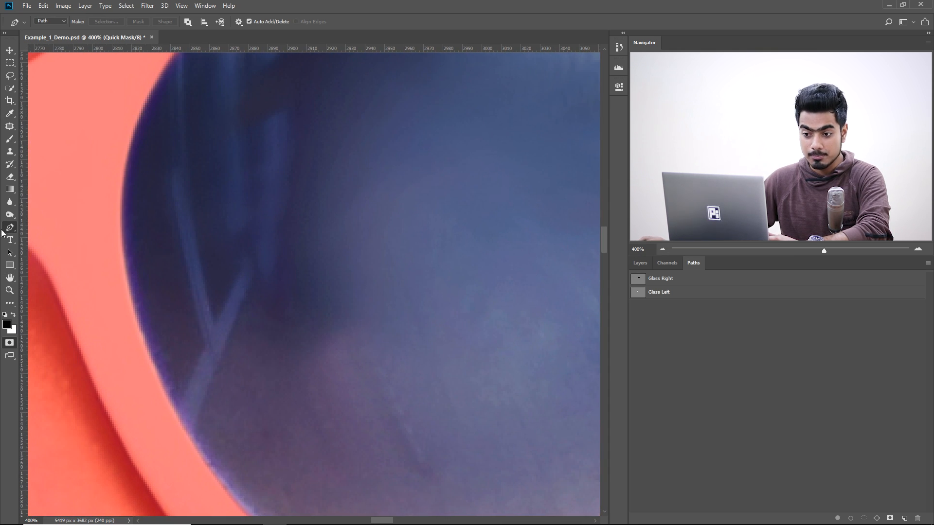
{"action": "left_click", "coordinate": [10, 203]}
{"action": "left_click_drag", "start_coordinate": [185, 179], "coordinate": [207, 290]}
{"action": "left_click_drag", "start_coordinate": [244, 265], "coordinate": [32, 254]}
{"action": "left_click_drag", "start_coordinate": [192, 273], "coordinate": [169, 187]}
{"action": "left_click_drag", "start_coordinate": [142, 296], "coordinate": [134, 294]}
{"action": "left_click_drag", "start_coordinate": [214, 351], "coordinate": [156, 100]}
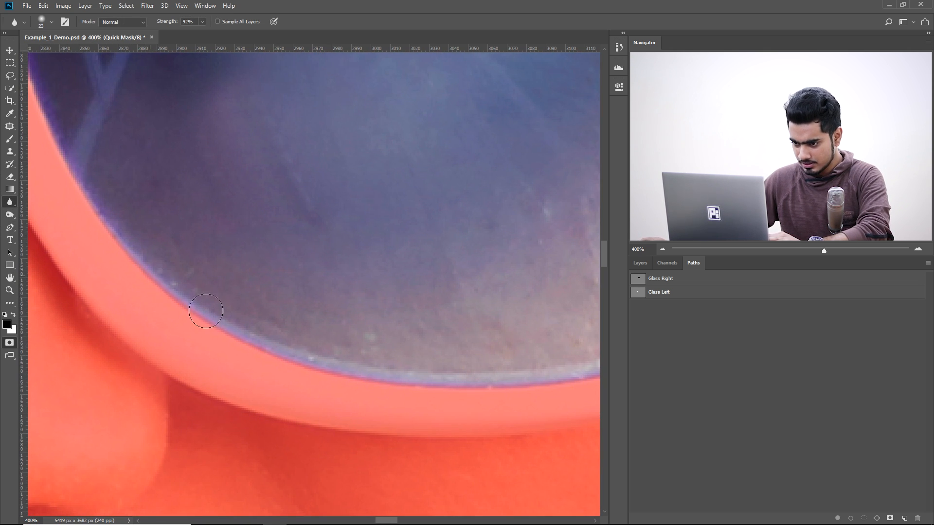
{"action": "mouse_move", "coordinate": [243, 343]}
{"action": "left_mouse_down"}
{"action": "mouse_move", "coordinate": [383, 382]}
{"action": "mouse_move", "coordinate": [454, 383]}
{"action": "mouse_move", "coordinate": [95, 414]}
{"action": "left_mouse_up"}
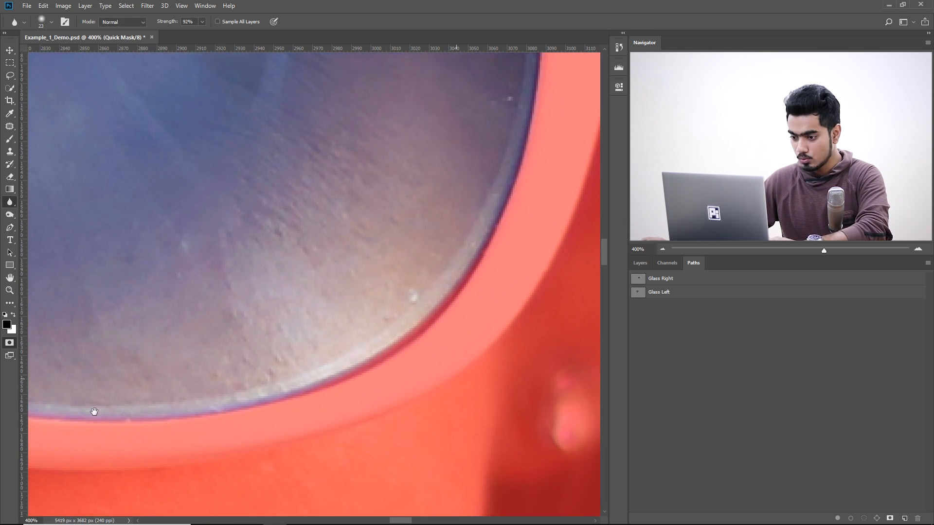
{"action": "left_click_drag", "start_coordinate": [228, 375], "coordinate": [240, 375]}
{"action": "mouse_move", "coordinate": [235, 399]}
{"action": "left_mouse_down"}
{"action": "mouse_move", "coordinate": [479, 279]}
{"action": "mouse_move", "coordinate": [410, 329]}
{"action": "left_mouse_up"}
{"action": "left_click_drag", "start_coordinate": [494, 190], "coordinate": [408, 498]}
{"action": "mouse_move", "coordinate": [328, 239]}
{"action": "left_mouse_down"}
{"action": "mouse_move", "coordinate": [330, 277]}
{"action": "mouse_move", "coordinate": [476, 510]}
{"action": "left_mouse_up"}
{"action": "mouse_move", "coordinate": [376, 253]}
{"action": "left_mouse_down"}
{"action": "mouse_move", "coordinate": [476, 281]}
{"action": "mouse_move", "coordinate": [292, 231]}
{"action": "mouse_move", "coordinate": [121, 214]}
{"action": "left_mouse_up"}
{"action": "left_click_drag", "start_coordinate": [209, 234], "coordinate": [302, 211]}
{"action": "scroll", "coordinate": [307, 215], "scroll_direction": "down", "scroll_amount": 3}
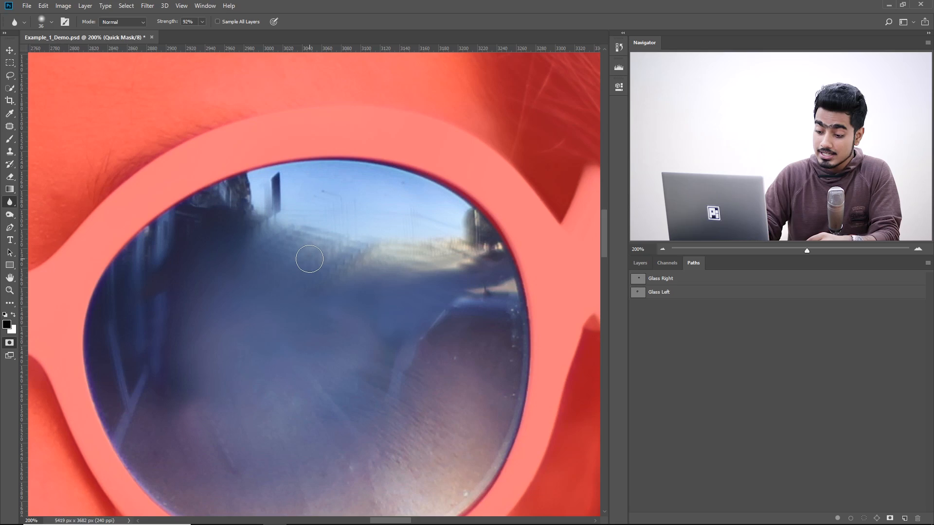
Turn the mask back into a selection and save it as a new channel named Glass Right
{"action": "key", "text": "q"}
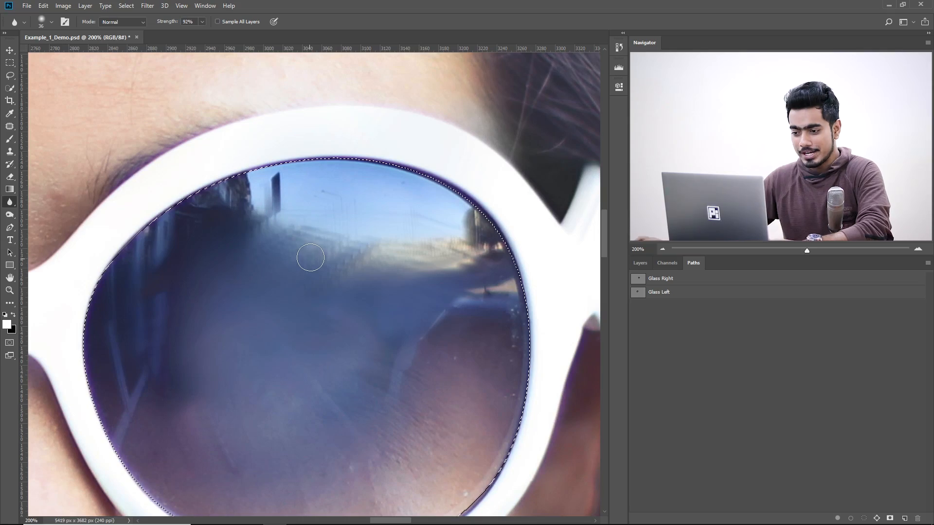
{"action": "left_click_drag", "start_coordinate": [238, 313], "coordinate": [308, 250]}
{"action": "mouse_move", "coordinate": [165, 368]}
{"action": "left_mouse_down"}
{"action": "mouse_move", "coordinate": [209, 354]}
{"action": "mouse_move", "coordinate": [171, 374]}
{"action": "left_mouse_up"}
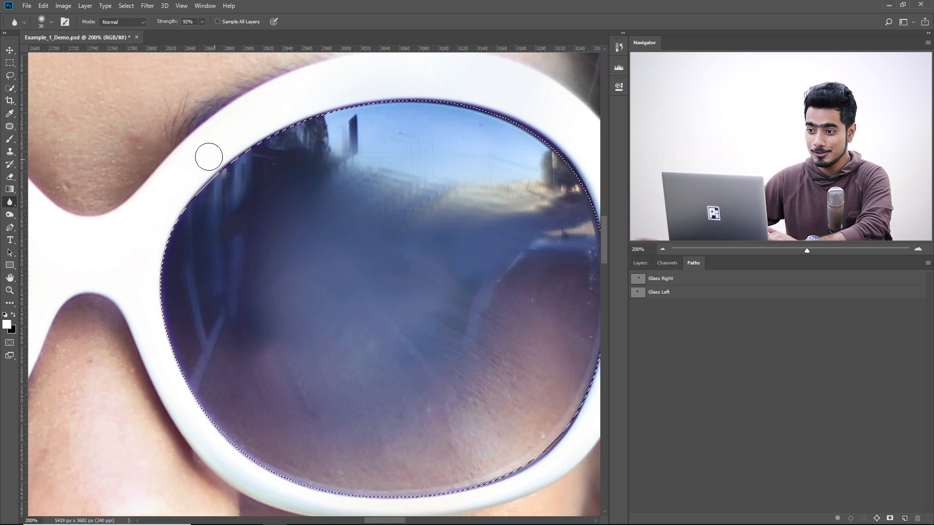
{"action": "left_click", "coordinate": [129, 7]}
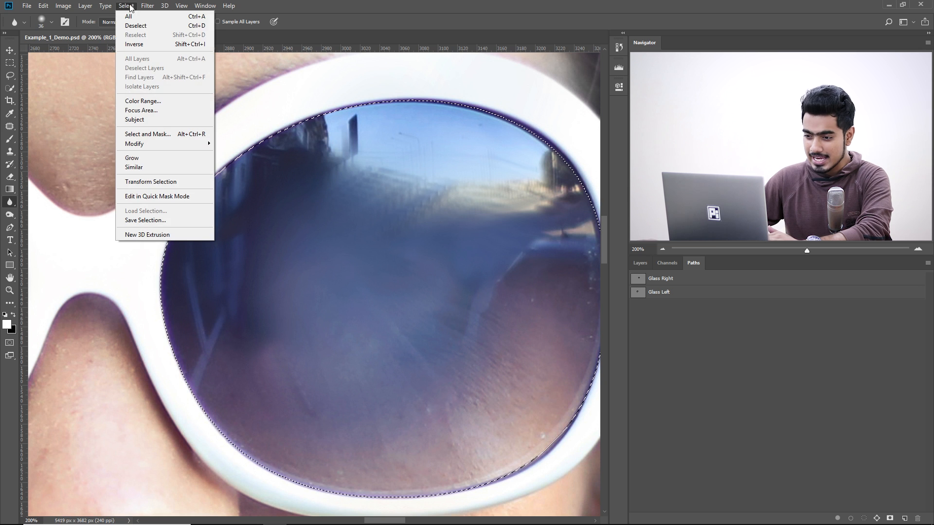
{"action": "left_click", "coordinate": [156, 221]}
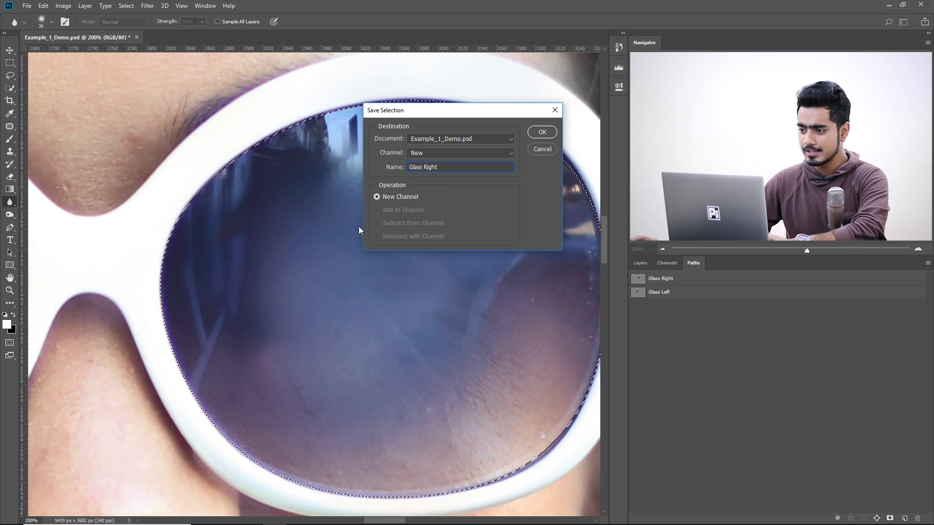
{"action": "left_click", "coordinate": [542, 131]}
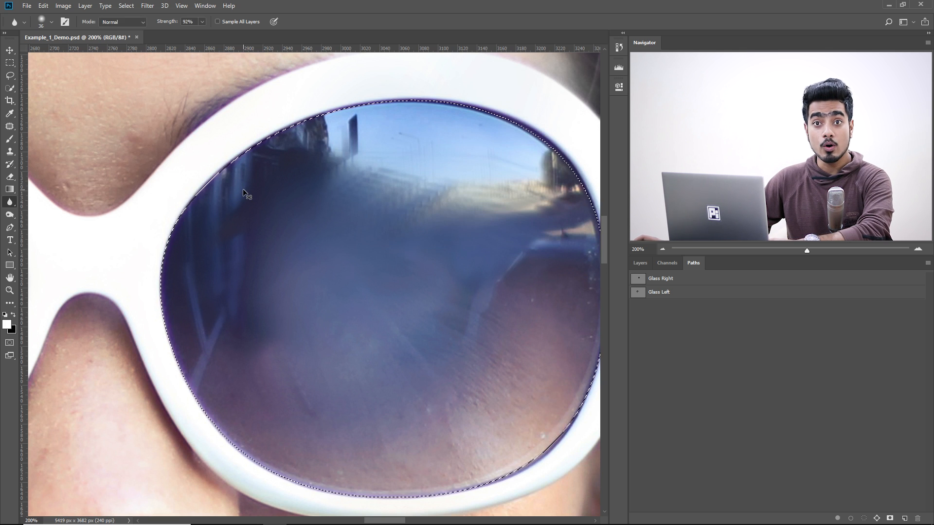
{"action": "left_click", "coordinate": [667, 262]}
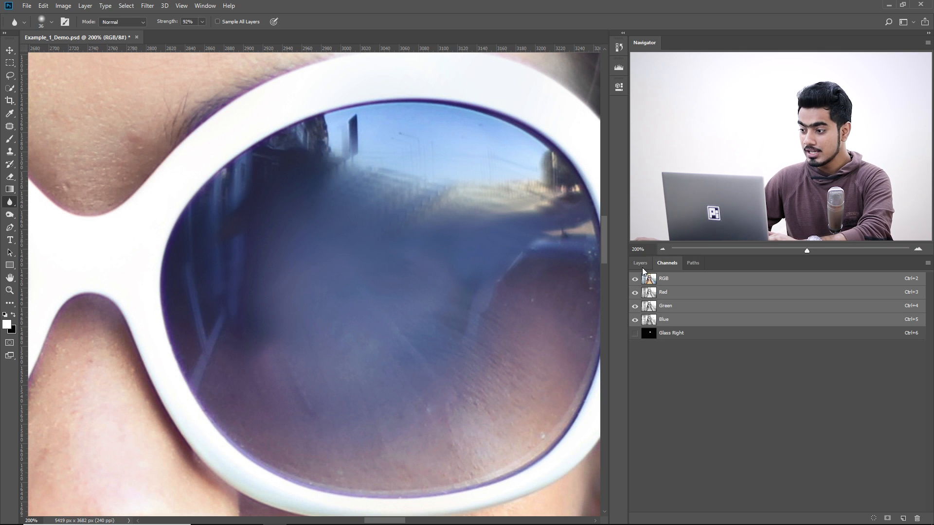
Load the Glass Left path as a selection and check how closely it follows the left-hand lens
{"action": "left_click", "coordinate": [689, 264]}
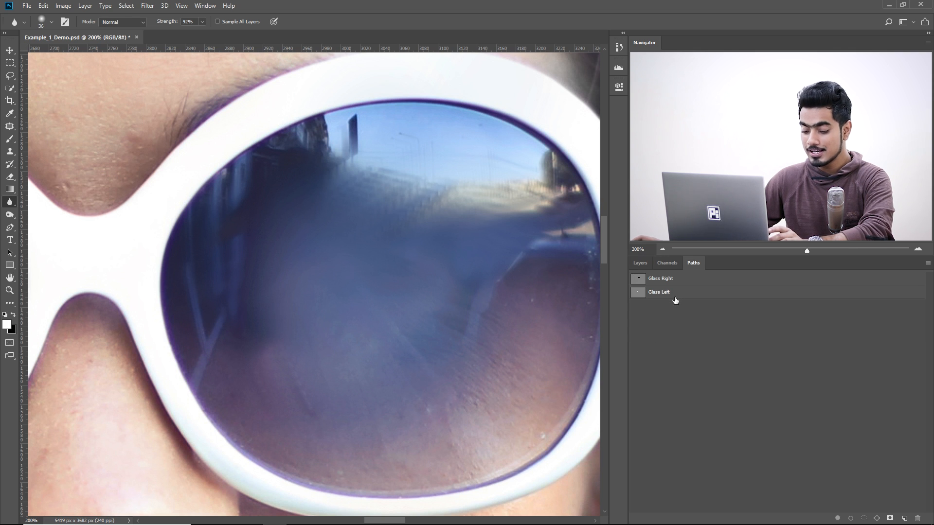
{"action": "left_click", "coordinate": [639, 292], "text": "ctrl"}
{"action": "left_click_drag", "start_coordinate": [213, 235], "coordinate": [601, 207]}
{"action": "left_click_drag", "start_coordinate": [328, 244], "coordinate": [424, 277]}
{"action": "left_click_drag", "start_coordinate": [373, 290], "coordinate": [408, 244]}
{"action": "left_click_drag", "start_coordinate": [417, 296], "coordinate": [407, 279]}
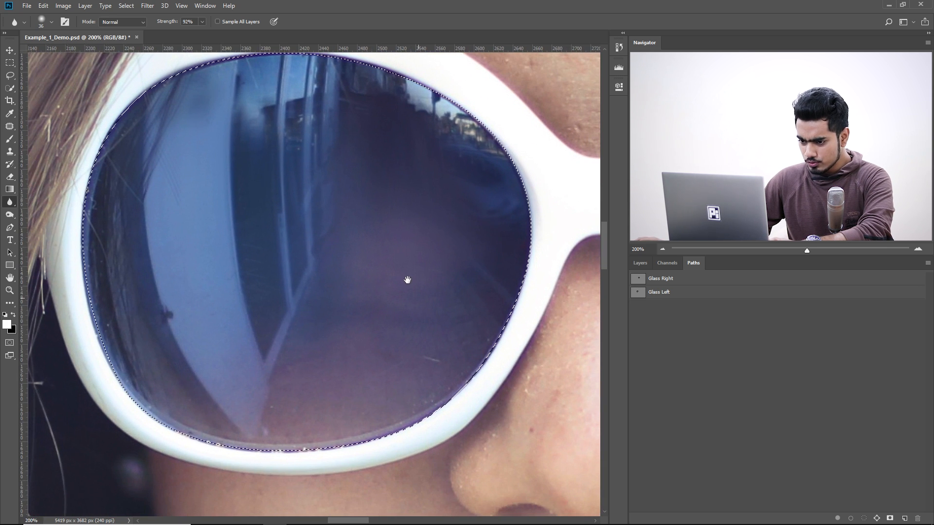
{"action": "left_click_drag", "start_coordinate": [168, 290], "coordinate": [240, 242]}
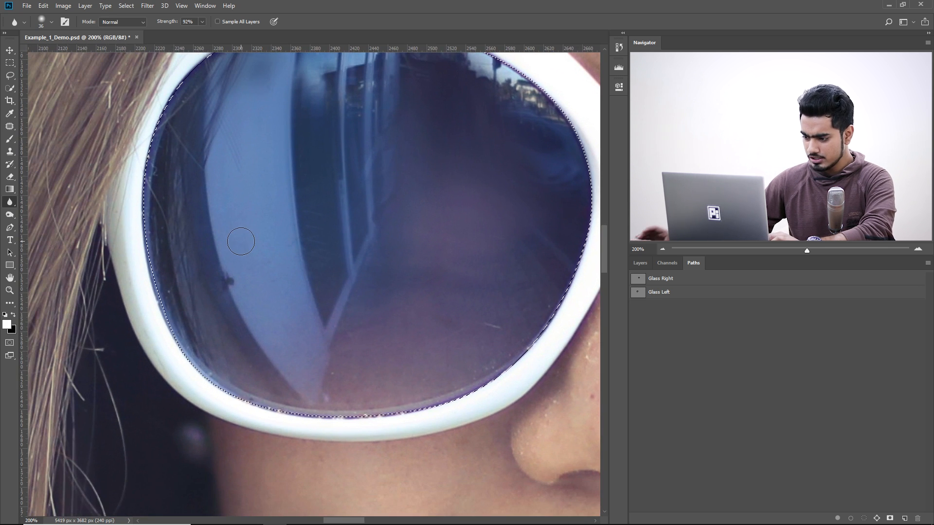
{"action": "key", "text": "ctrl+plus"}
{"action": "key", "text": "ctrl+plus"}
{"action": "left_click_drag", "start_coordinate": [211, 338], "coordinate": [453, 341]}
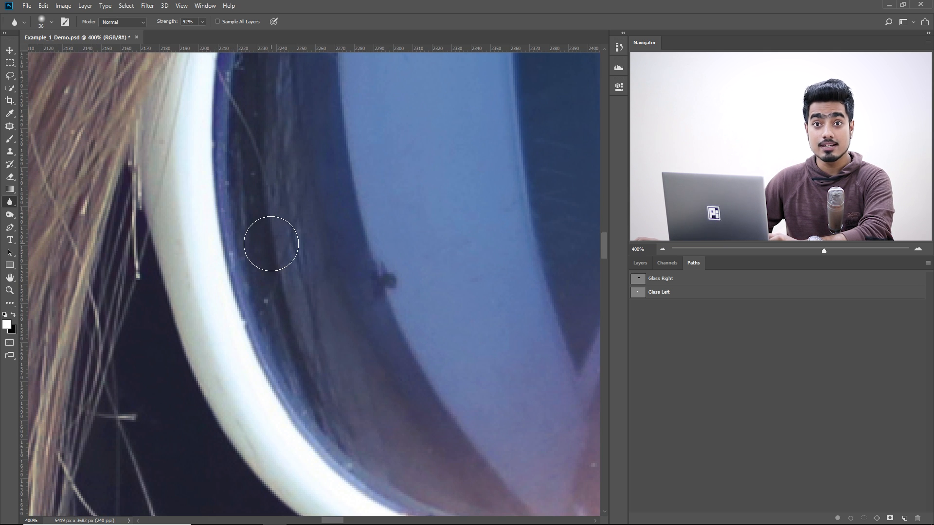
Display the Glass Left path and adjust its curve handles along the upper-right and inner edge of the lens
{"action": "left_click", "coordinate": [640, 294]}
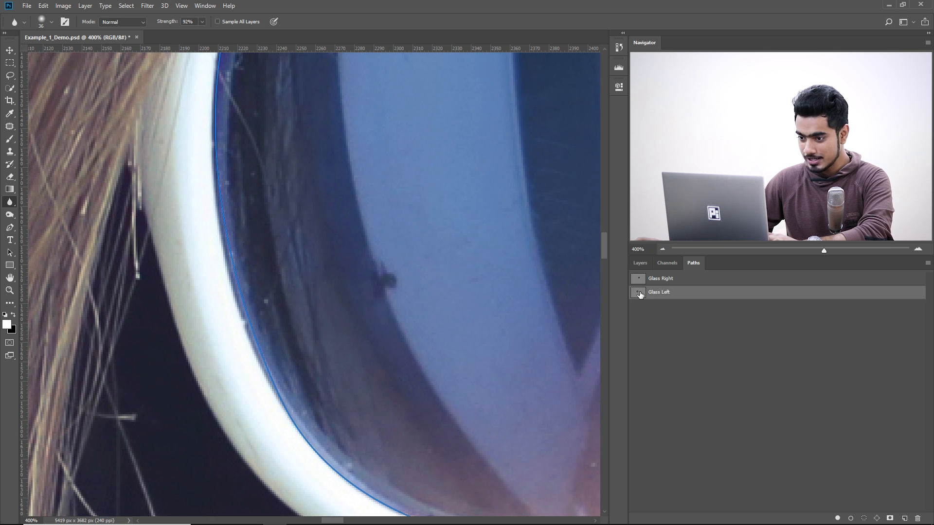
{"action": "left_click_drag", "start_coordinate": [246, 214], "coordinate": [173, 368]}
{"action": "left_click_drag", "start_coordinate": [451, 240], "coordinate": [116, 153]}
{"action": "mouse_move", "coordinate": [435, 256]}
{"action": "left_mouse_down"}
{"action": "mouse_move", "coordinate": [367, 180]}
{"action": "mouse_move", "coordinate": [475, 89]}
{"action": "left_mouse_up"}
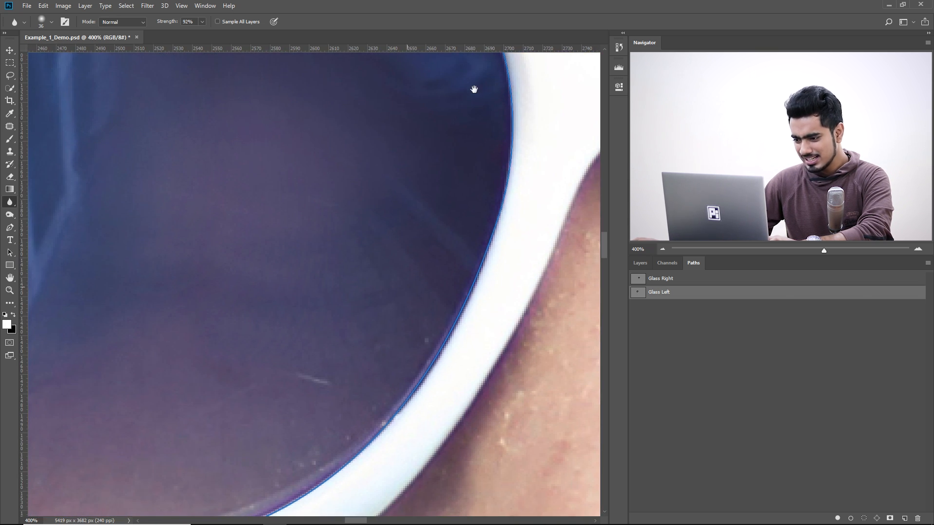
{"action": "mouse_move", "coordinate": [425, 165]}
{"action": "left_mouse_down"}
{"action": "mouse_move", "coordinate": [460, 152]}
{"action": "mouse_move", "coordinate": [396, 229]}
{"action": "mouse_move", "coordinate": [388, 312]}
{"action": "left_mouse_up"}
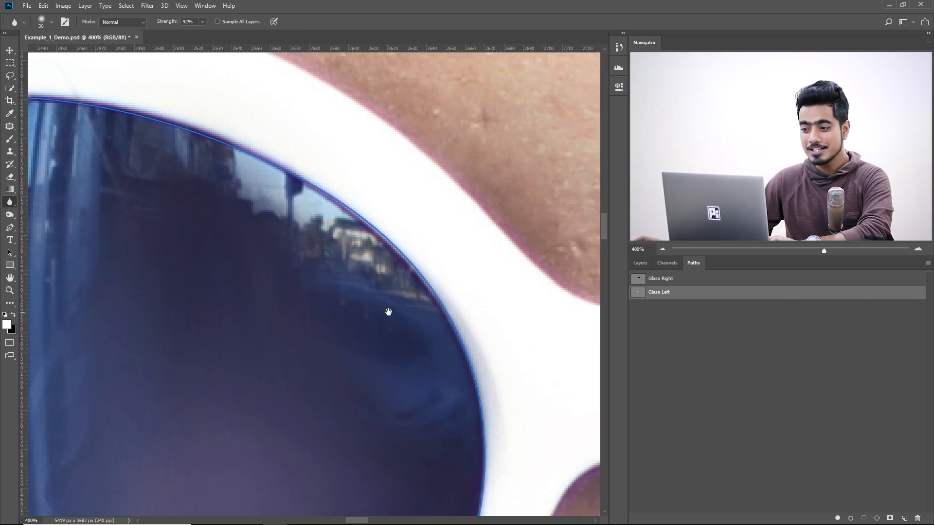
{"action": "left_click", "coordinate": [389, 239], "text": "ctrl"}
{"action": "left_click_drag", "start_coordinate": [310, 208], "coordinate": [317, 238]}
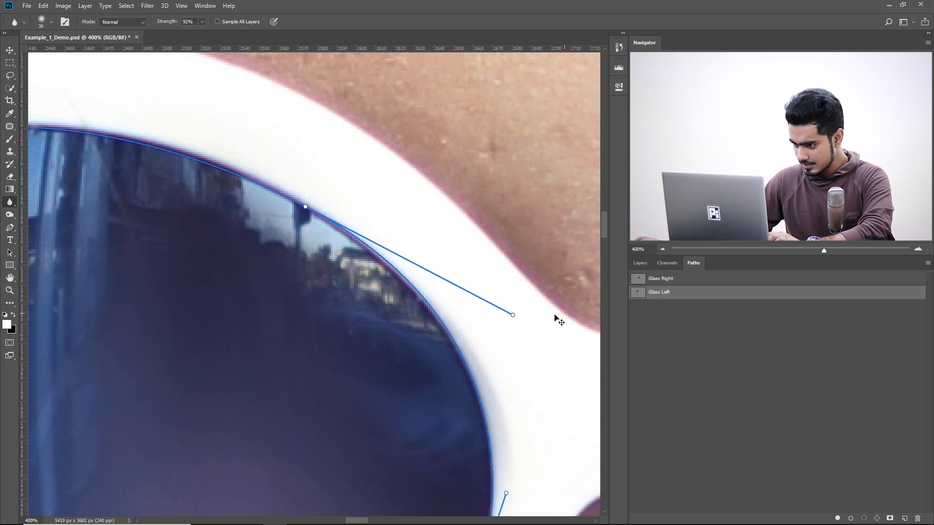
{"action": "left_click_drag", "start_coordinate": [512, 317], "coordinate": [500, 314]}
{"action": "left_click_drag", "start_coordinate": [496, 365], "coordinate": [375, 146]}
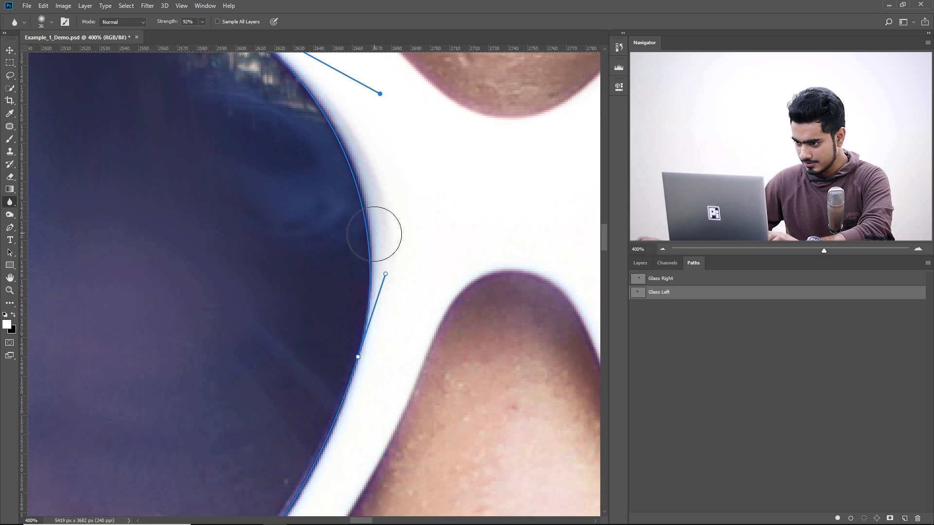
{"action": "left_click_drag", "start_coordinate": [386, 271], "coordinate": [389, 265]}
Adjust the direction handle of the Glass Left path's bottom anchor so the curve follows the lens's lower edge
{"action": "left_click_drag", "start_coordinate": [336, 442], "coordinate": [412, 196]}
{"action": "left_click_drag", "start_coordinate": [331, 319], "coordinate": [465, 223]}
{"action": "mouse_move", "coordinate": [206, 337]}
{"action": "left_mouse_down"}
{"action": "mouse_move", "coordinate": [384, 294]}
{"action": "mouse_move", "coordinate": [428, 299]}
{"action": "mouse_move", "coordinate": [367, 280]}
{"action": "mouse_move", "coordinate": [149, 312]}
{"action": "left_mouse_up"}
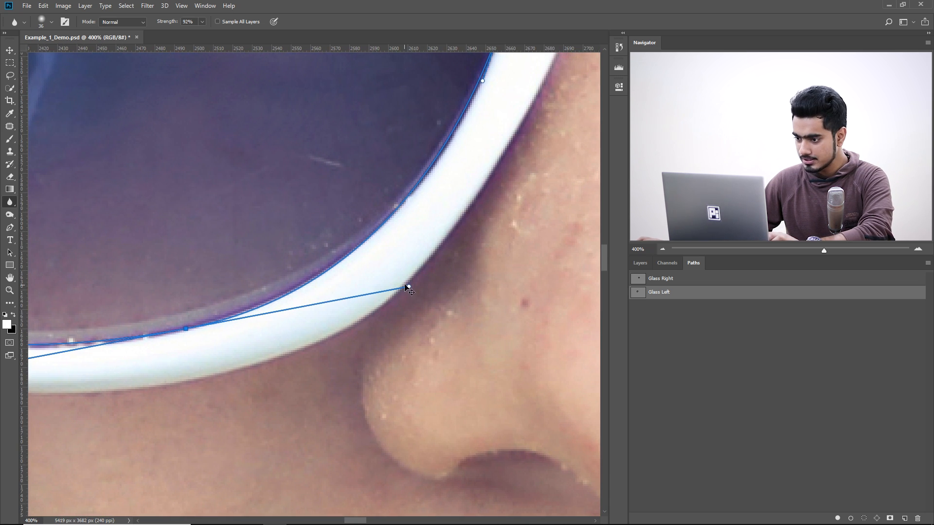
{"action": "left_click_drag", "start_coordinate": [409, 286], "coordinate": [405, 276]}
Add an anchor point to the Glass Left path on the lens's lower-right curve and nudge it onto the edge
{"action": "left_click_drag", "start_coordinate": [396, 229], "coordinate": [337, 291]}
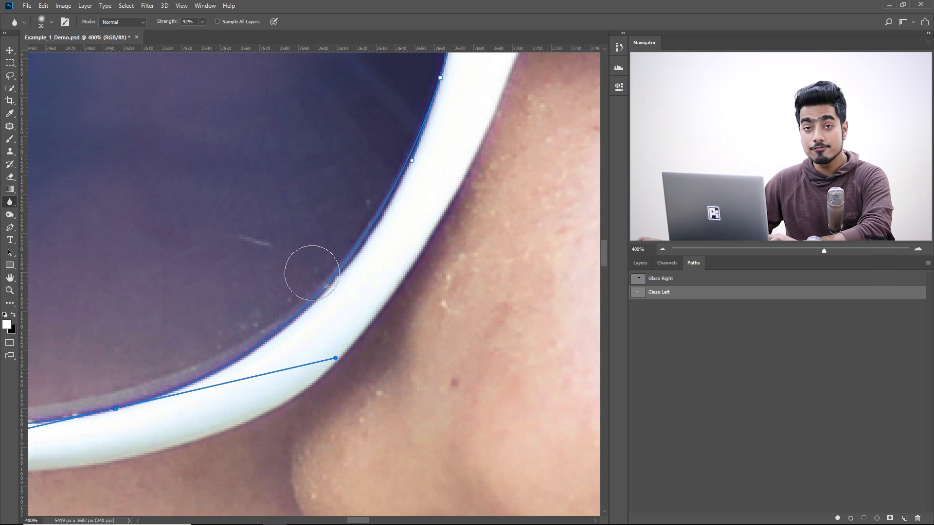
{"action": "left_click", "coordinate": [8, 227]}
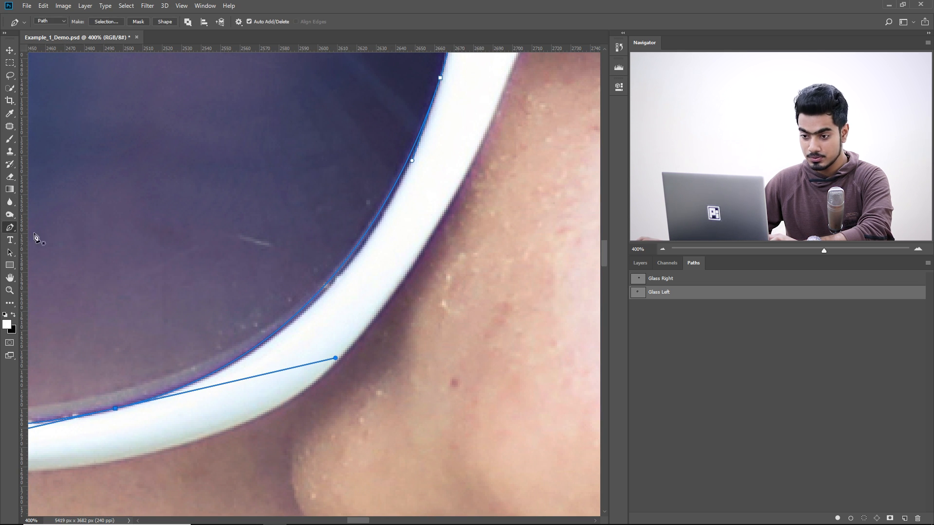
{"action": "left_click", "coordinate": [322, 292]}
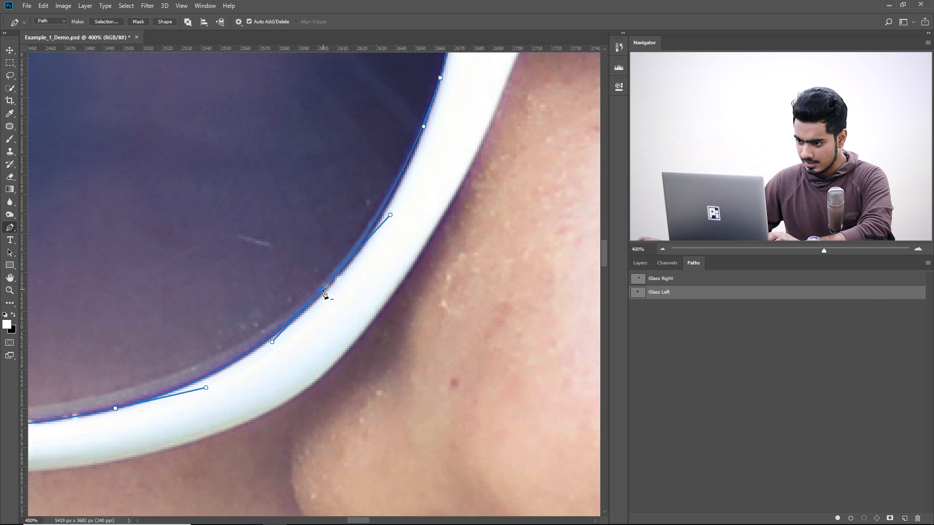
{"action": "left_click_drag", "start_coordinate": [321, 292], "coordinate": [324, 294]}
Follow the Glass Left path along the lens's bottom, outer and top edges, fine-tuning its anchors and handles to fit
{"action": "left_click_drag", "start_coordinate": [266, 307], "coordinate": [529, 271]}
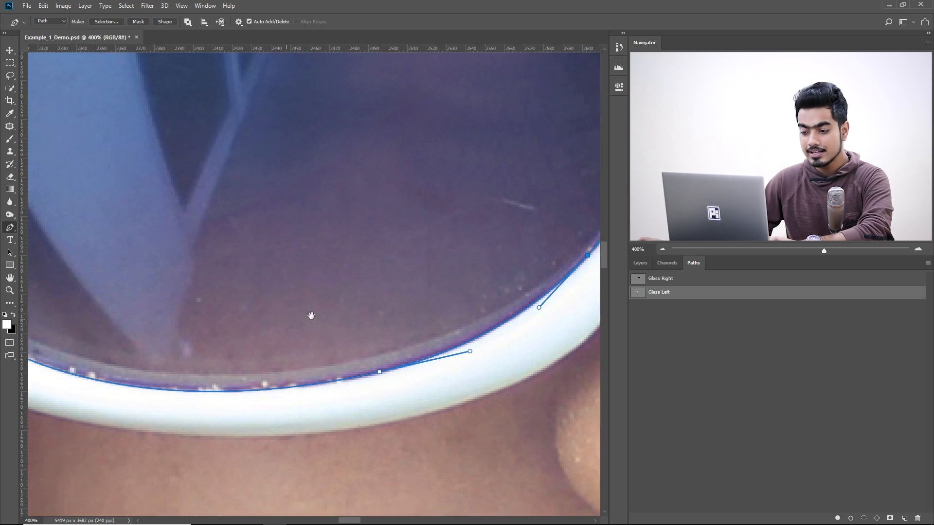
{"action": "left_click_drag", "start_coordinate": [311, 314], "coordinate": [482, 305]}
{"action": "mouse_move", "coordinate": [253, 304]}
{"action": "left_mouse_down"}
{"action": "mouse_move", "coordinate": [327, 360]}
{"action": "mouse_move", "coordinate": [297, 369]}
{"action": "left_mouse_up"}
{"action": "left_click_drag", "start_coordinate": [146, 235], "coordinate": [213, 377]}
{"action": "mouse_move", "coordinate": [158, 314]}
{"action": "left_mouse_down"}
{"action": "mouse_move", "coordinate": [162, 323]}
{"action": "mouse_move", "coordinate": [151, 316]}
{"action": "left_mouse_up"}
{"action": "mouse_move", "coordinate": [115, 172]}
{"action": "left_mouse_down"}
{"action": "mouse_move", "coordinate": [123, 184]}
{"action": "mouse_move", "coordinate": [122, 159]}
{"action": "left_mouse_up"}
{"action": "scroll", "coordinate": [155, 263], "scroll_direction": "down", "scroll_amount": 1}
{"action": "left_click_drag", "start_coordinate": [161, 322], "coordinate": [164, 334]}
{"action": "left_click_drag", "start_coordinate": [204, 403], "coordinate": [216, 371]}
{"action": "scroll", "coordinate": [202, 384], "scroll_direction": "right", "scroll_amount": 1}
{"action": "scroll", "coordinate": [202, 385], "scroll_direction": "down", "scroll_amount": 4}
{"action": "left_click_drag", "start_coordinate": [184, 136], "coordinate": [159, 393]}
{"action": "left_click", "coordinate": [165, 197]}
{"action": "left_click_drag", "start_coordinate": [344, 188], "coordinate": [243, 211]}
{"action": "left_click_drag", "start_coordinate": [201, 282], "coordinate": [441, 235]}
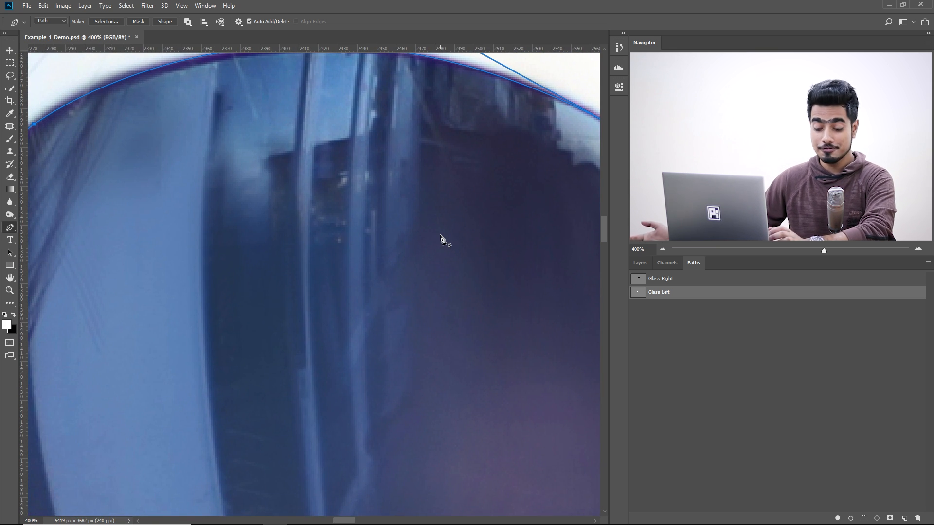
Load the corrected Glass Left path as a selection and show it as a Quick Mask
{"action": "left_click", "coordinate": [638, 293], "text": "ctrl"}
{"action": "left_click_drag", "start_coordinate": [511, 275], "coordinate": [294, 290]}
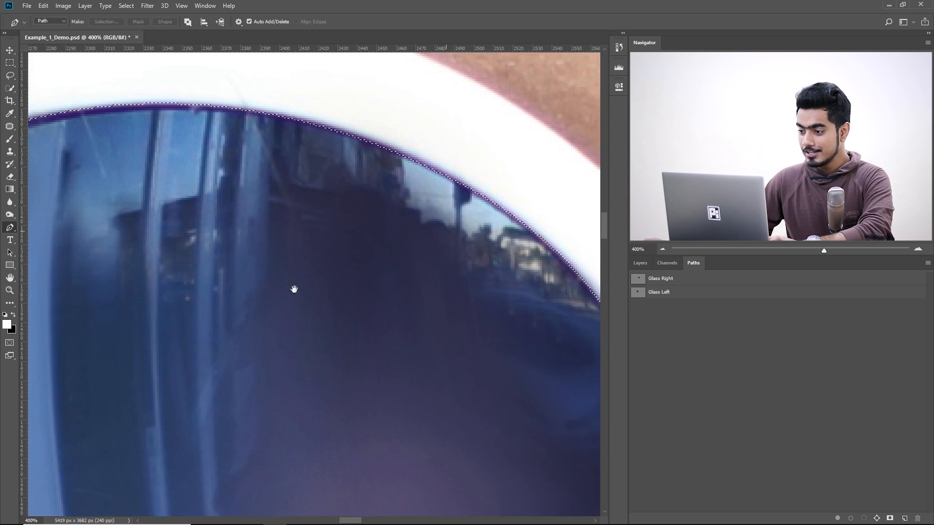
{"action": "key", "text": "d"}
{"action": "key", "text": "q"}
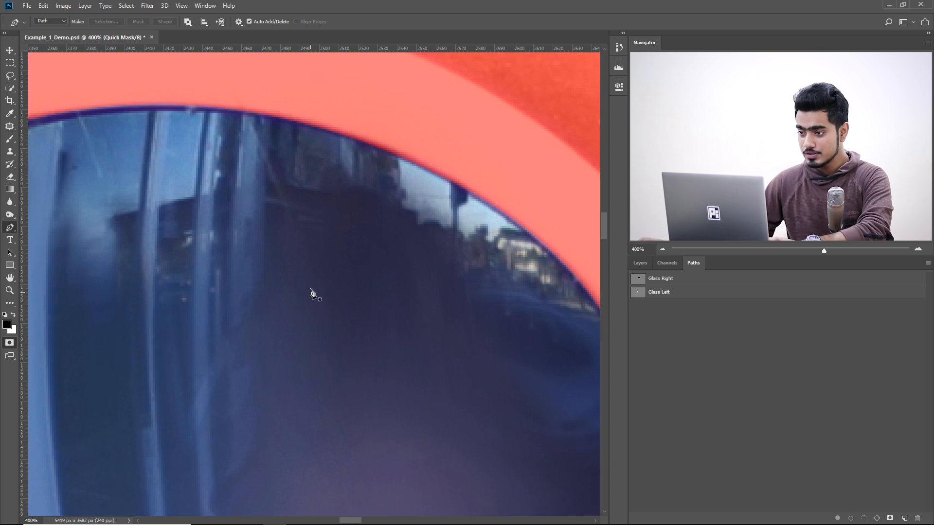
Inspect the mask edge around the left lens and set the soft round Brush to 32 px
{"action": "left_click_drag", "start_coordinate": [313, 298], "coordinate": [567, 312]}
{"action": "left_click_drag", "start_coordinate": [403, 265], "coordinate": [348, 68]}
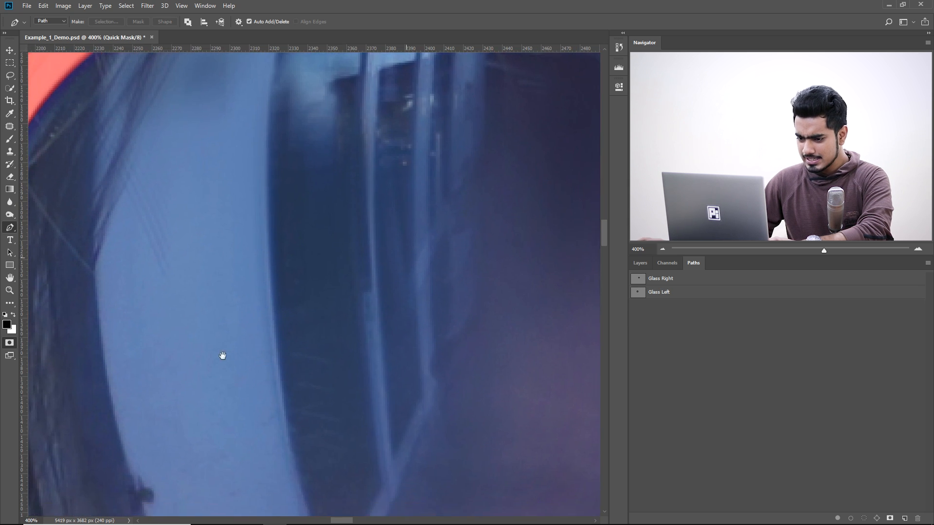
{"action": "left_click_drag", "start_coordinate": [223, 357], "coordinate": [509, 183]}
{"action": "left_click_drag", "start_coordinate": [475, 317], "coordinate": [424, 354]}
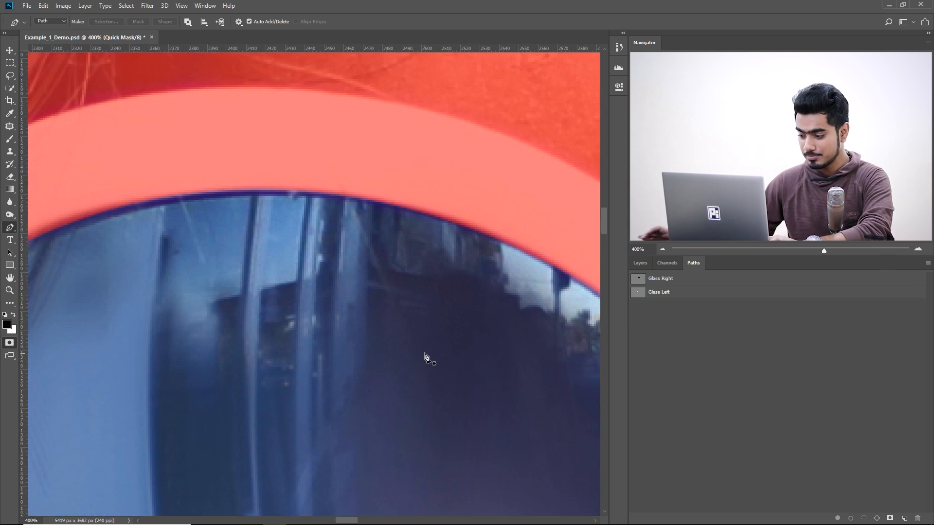
{"action": "key", "text": "ctrl+plus"}
{"action": "left_click_drag", "start_coordinate": [171, 163], "coordinate": [316, 206]}
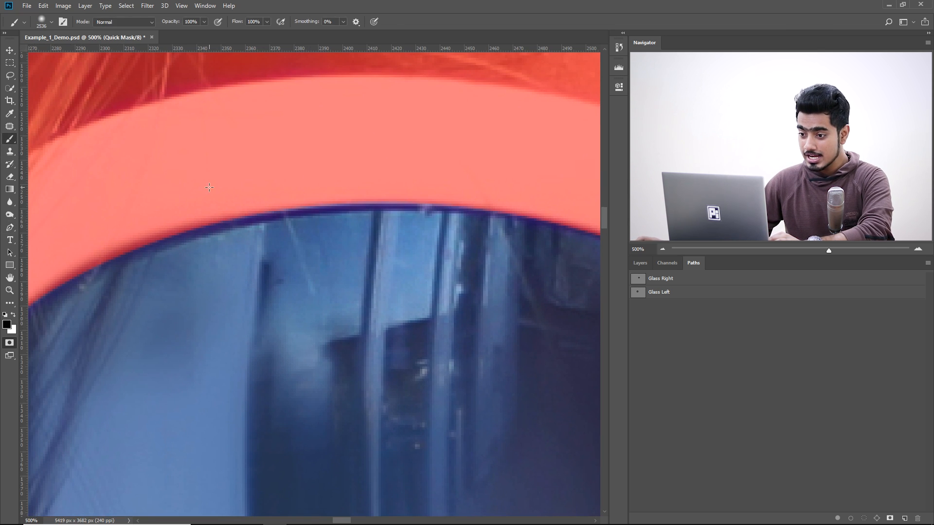
{"action": "left_click_drag", "start_coordinate": [209, 188], "coordinate": [166, 187]}
{"action": "left_click_drag", "start_coordinate": [297, 198], "coordinate": [25, 199]}
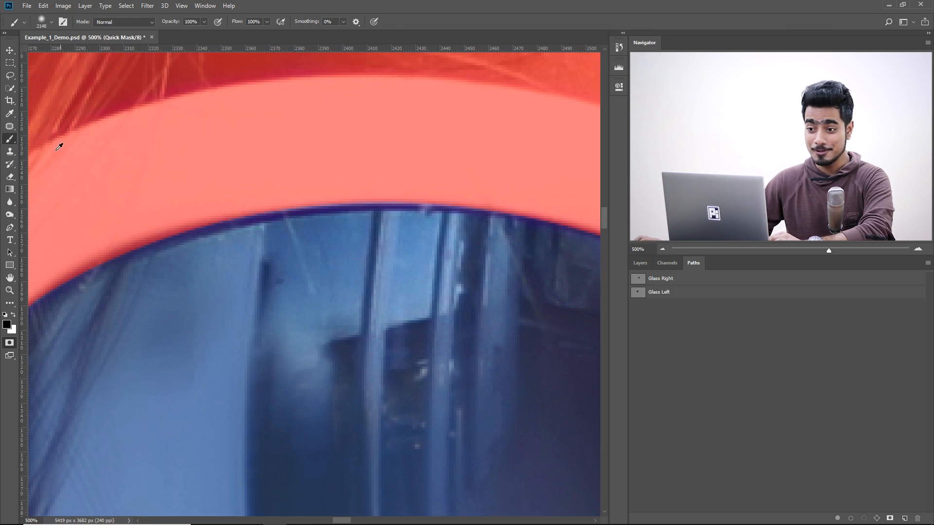
{"action": "left_click", "coordinate": [52, 23]}
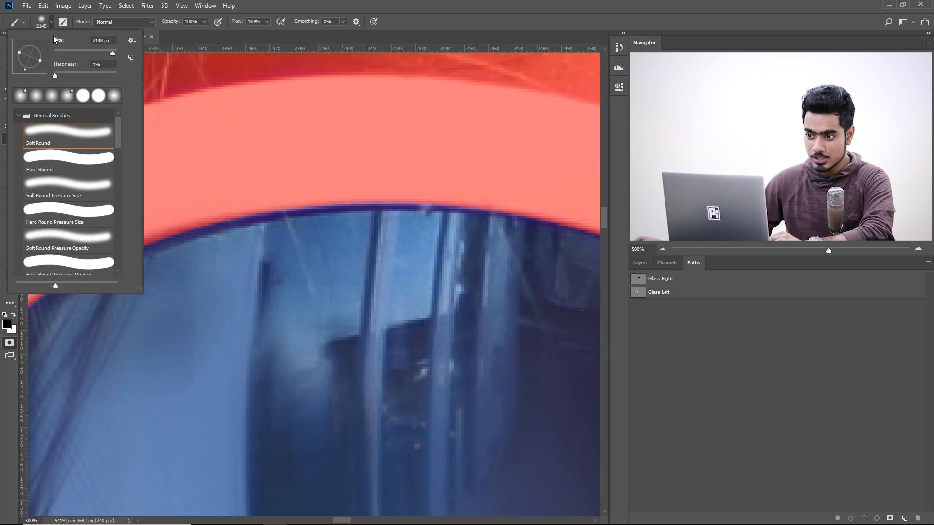
{"action": "left_click", "coordinate": [68, 50]}
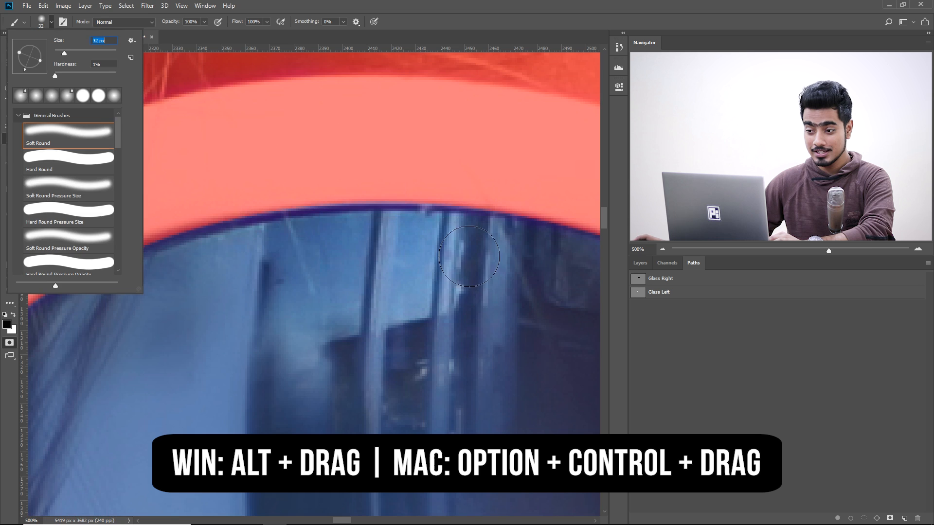
{"action": "key", "text": "Return"}
Reduce the brush to 9 px, touch up the Quick Mask along the left lens's top edge, and switch the paint color to white
{"action": "mouse_move", "coordinate": [322, 257]}
{"action": "left_mouse_down"}
{"action": "mouse_move", "coordinate": [398, 244]}
{"action": "mouse_move", "coordinate": [308, 229]}
{"action": "left_mouse_up"}
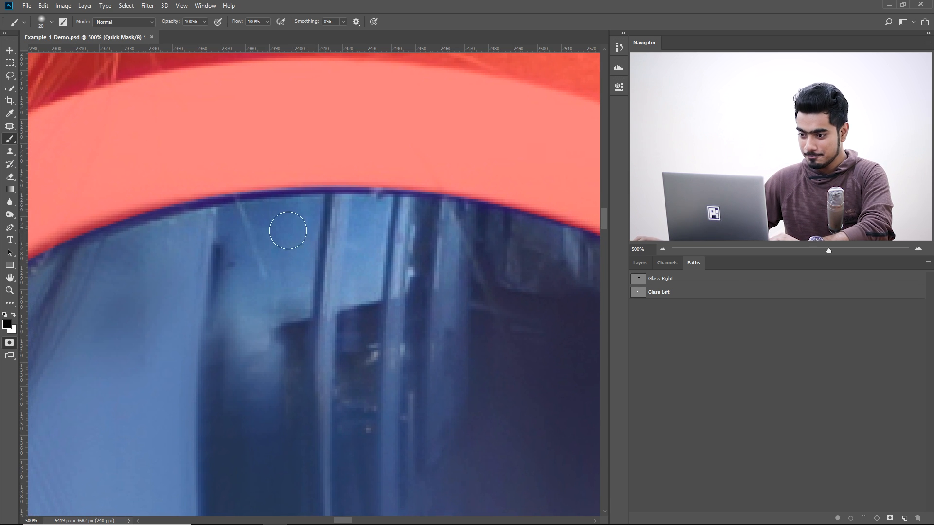
{"action": "left_click_drag", "start_coordinate": [264, 204], "coordinate": [255, 203]}
{"action": "left_click_drag", "start_coordinate": [226, 189], "coordinate": [232, 189]}
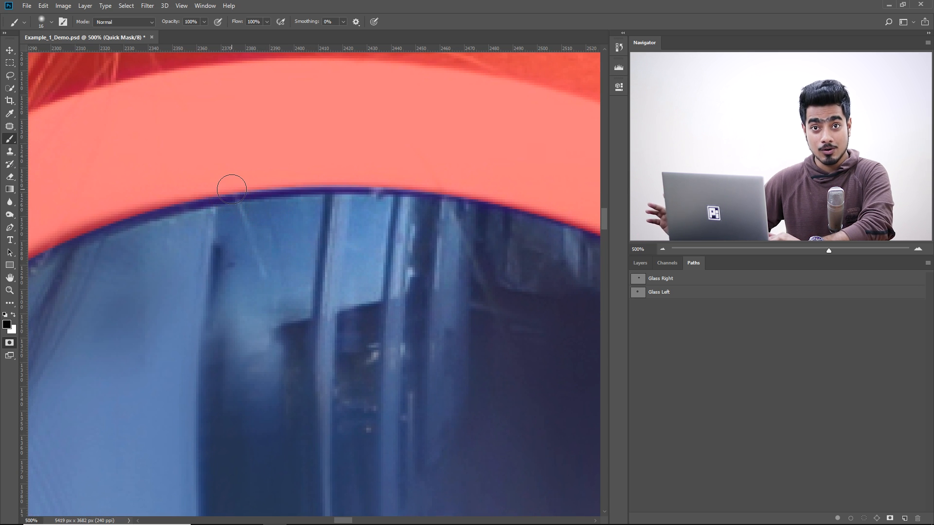
{"action": "left_click_drag", "start_coordinate": [277, 181], "coordinate": [208, 192]}
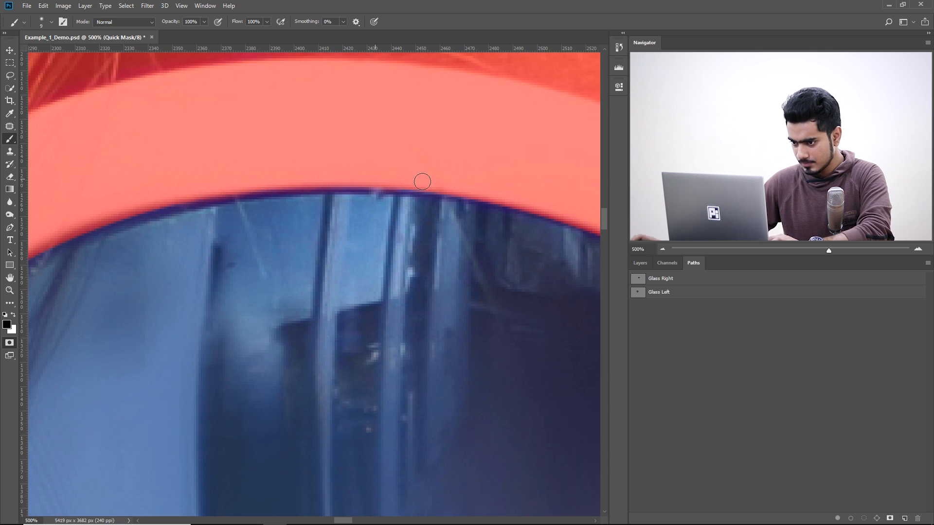
{"action": "scroll", "coordinate": [215, 189], "scroll_direction": "left", "scroll_amount": 2}
{"action": "key", "text": "x"}
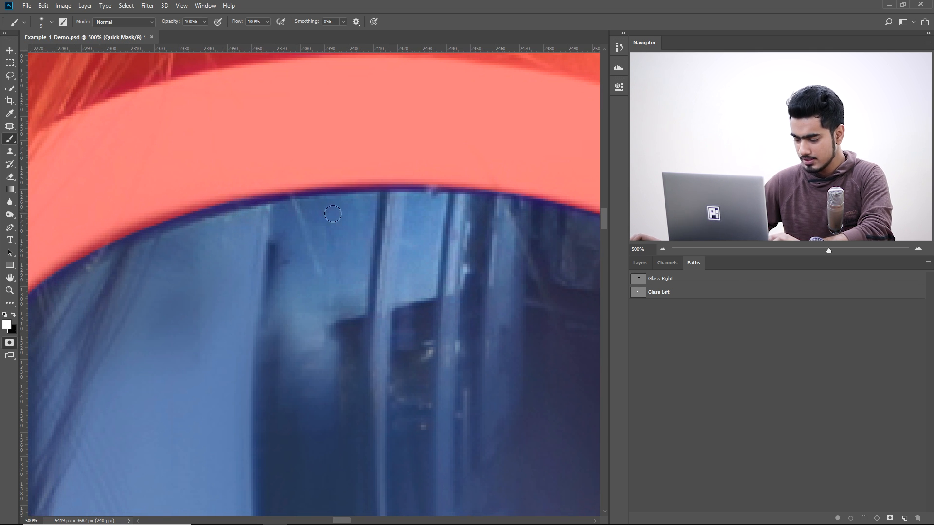
{"action": "scroll", "coordinate": [367, 240], "scroll_direction": "down", "scroll_amount": 2}
{"action": "scroll", "coordinate": [385, 290], "scroll_direction": "down", "scroll_amount": 3}
{"action": "scroll", "coordinate": [333, 242], "scroll_direction": "right", "scroll_amount": 3}
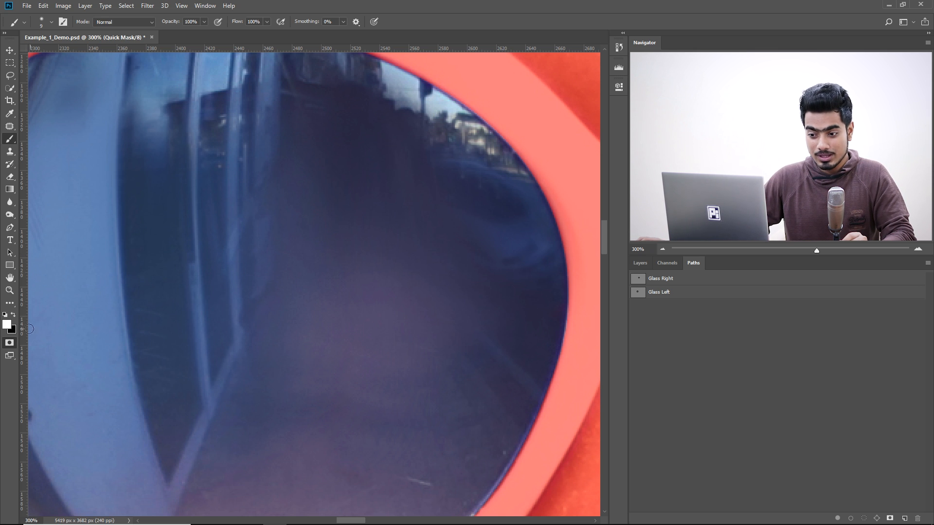
Check the Quick Mask options, keep the color indicating Masked Areas at 50% opacity, and return to Quick Mask
{"action": "double_click", "coordinate": [10, 343]}
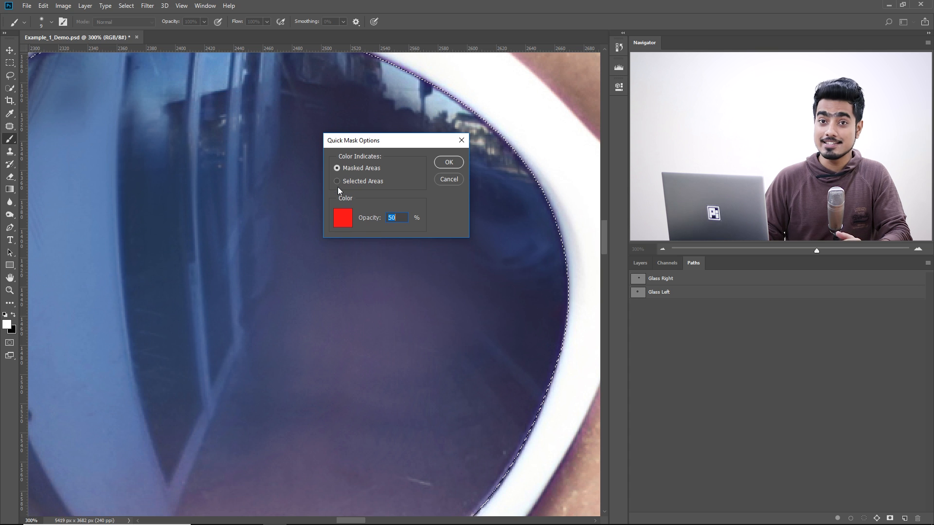
{"action": "left_click", "coordinate": [457, 164]}
{"action": "left_click_drag", "start_coordinate": [362, 152], "coordinate": [432, 212]}
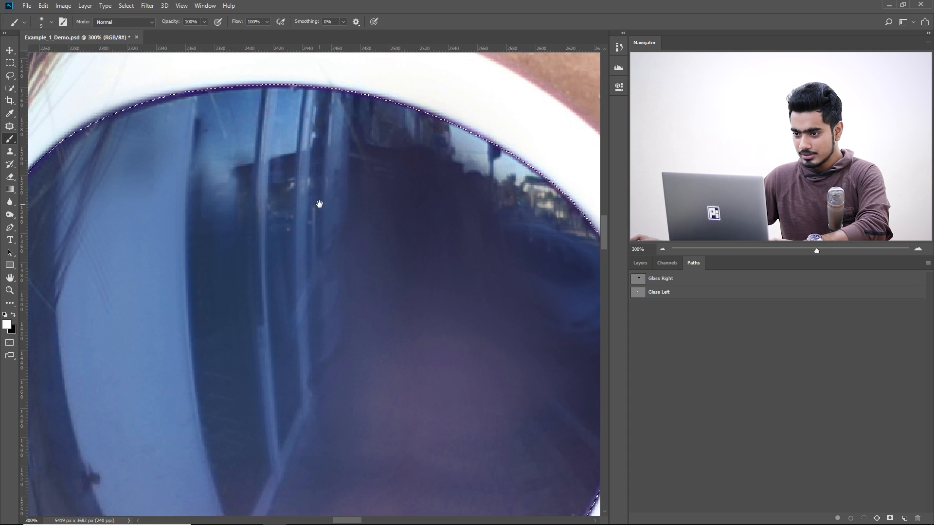
{"action": "left_click_drag", "start_coordinate": [319, 203], "coordinate": [347, 202]}
{"action": "key", "text": "q"}
Choose the Blur tool at 92% strength with a 76 px brush and soften the mask edge along the left lens's outer side
{"action": "left_click_drag", "start_coordinate": [272, 229], "coordinate": [475, 148]}
{"action": "left_click_drag", "start_coordinate": [397, 154], "coordinate": [294, 305]}
{"action": "left_click_drag", "start_coordinate": [490, 263], "coordinate": [229, 166]}
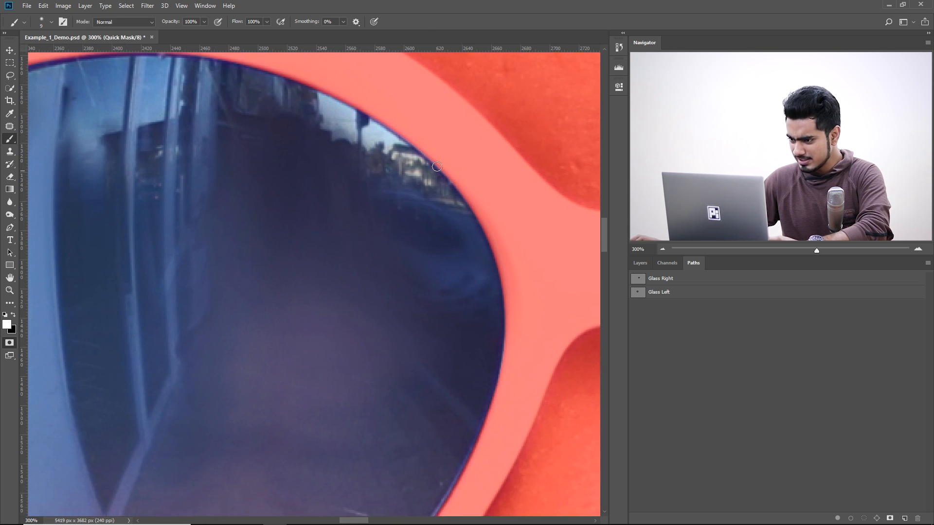
{"action": "left_click_drag", "start_coordinate": [345, 233], "coordinate": [525, 227]}
{"action": "left_click_drag", "start_coordinate": [216, 212], "coordinate": [286, 273]}
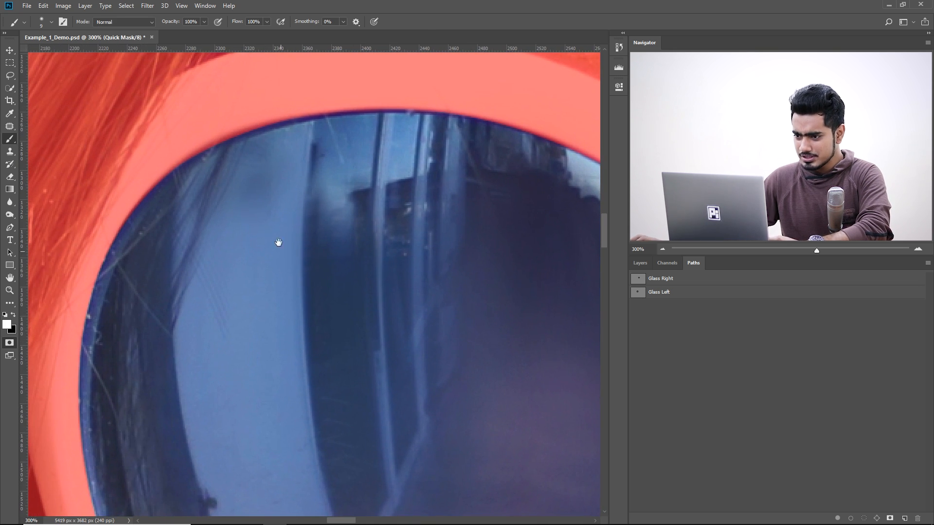
{"action": "left_click", "coordinate": [11, 202]}
{"action": "left_click_drag", "start_coordinate": [149, 192], "coordinate": [176, 197]}
{"action": "left_click_drag", "start_coordinate": [231, 278], "coordinate": [282, 215]}
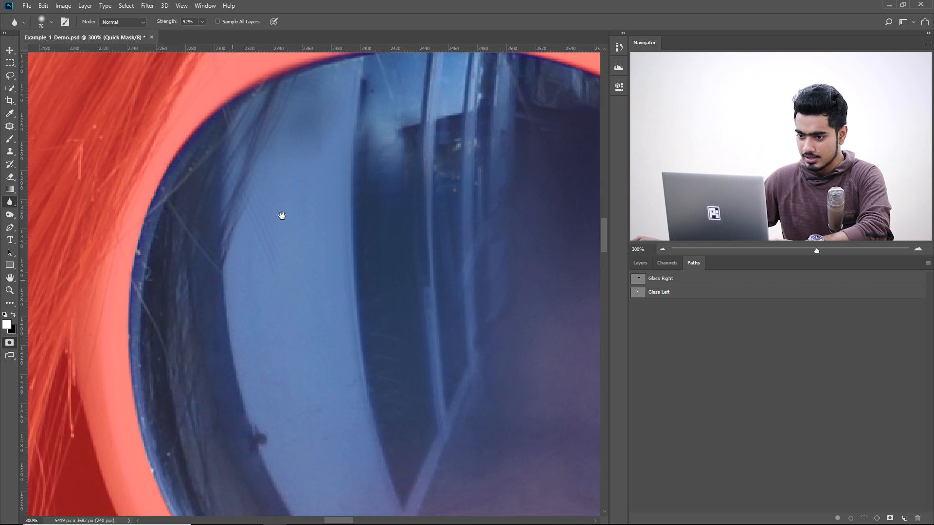
{"action": "left_click_drag", "start_coordinate": [145, 327], "coordinate": [144, 256]}
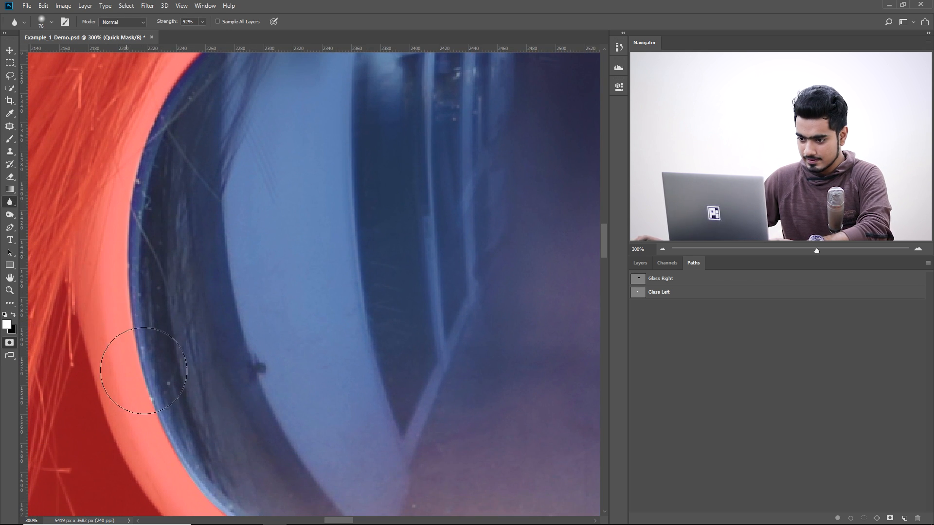
Blur the mask edge along the left lens's bottom and inner side, continuing around to the outer and top edges
{"action": "left_click_drag", "start_coordinate": [129, 386], "coordinate": [100, 242]}
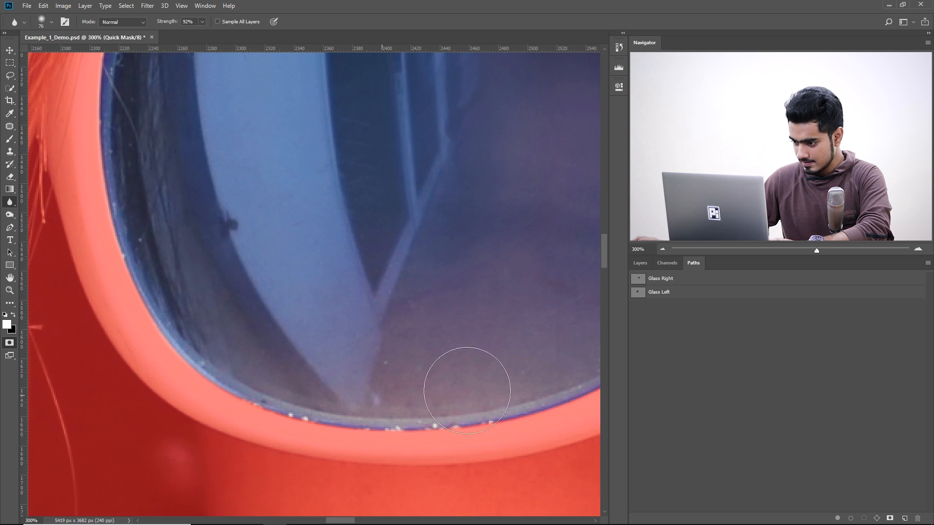
{"action": "left_click_drag", "start_coordinate": [382, 373], "coordinate": [210, 399]}
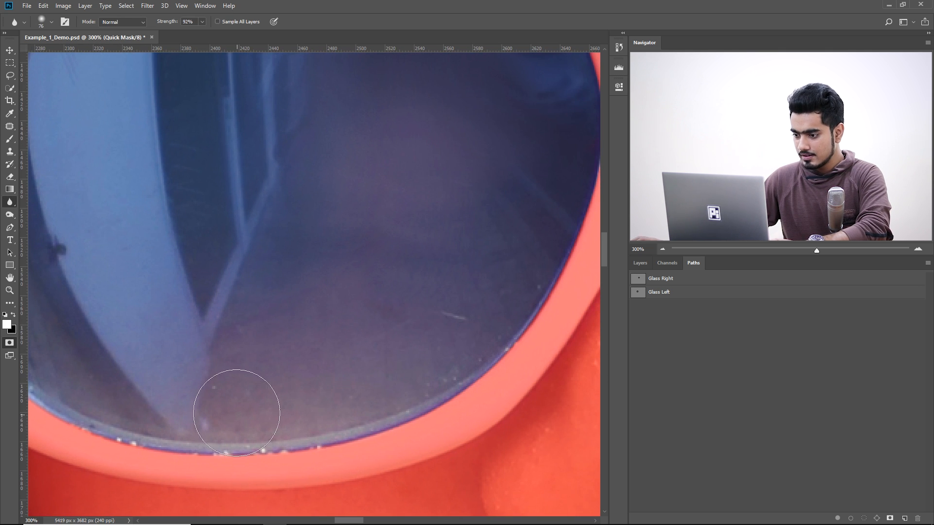
{"action": "left_click_drag", "start_coordinate": [349, 296], "coordinate": [304, 387]}
{"action": "left_click_drag", "start_coordinate": [423, 206], "coordinate": [313, 154]}
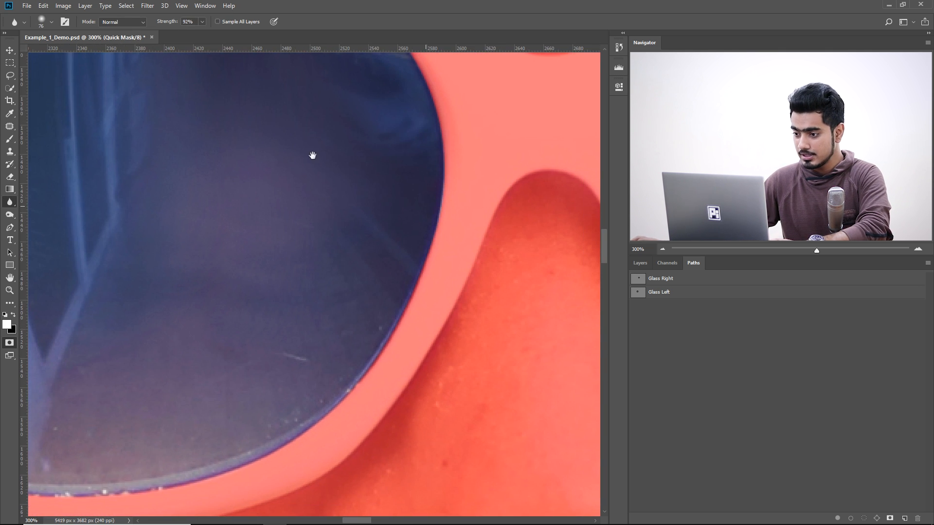
{"action": "left_click_drag", "start_coordinate": [291, 366], "coordinate": [505, 302]}
{"action": "left_click_drag", "start_coordinate": [174, 189], "coordinate": [371, 384]}
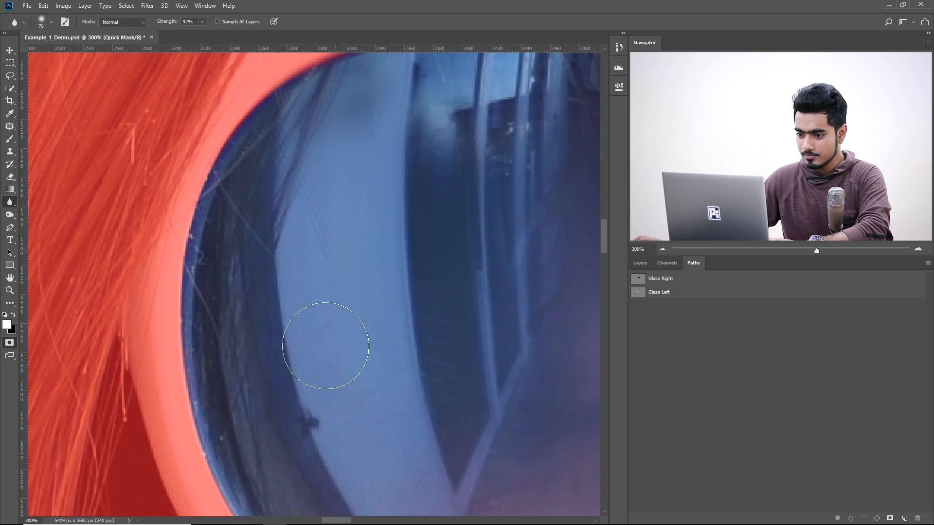
{"action": "left_click_drag", "start_coordinate": [327, 117], "coordinate": [287, 192]}
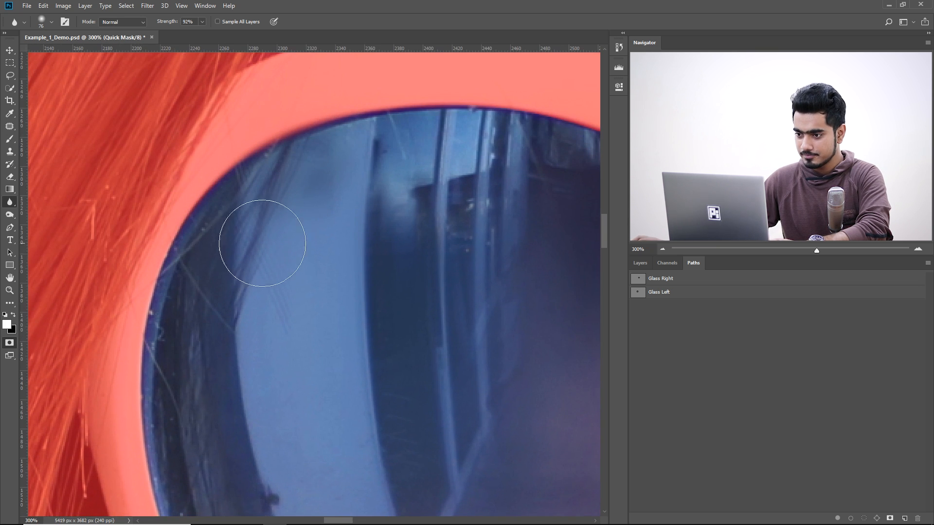
{"action": "left_click_drag", "start_coordinate": [321, 283], "coordinate": [279, 238]}
{"action": "left_click_drag", "start_coordinate": [231, 288], "coordinate": [238, 152]}
{"action": "mouse_move", "coordinate": [212, 203]}
{"action": "left_mouse_down"}
{"action": "mouse_move", "coordinate": [265, 153]}
{"action": "mouse_move", "coordinate": [267, 229]}
{"action": "mouse_move", "coordinate": [246, 261]}
{"action": "left_mouse_up"}
Leave Quick Mask to turn the softened mask back into the left lens selection
{"action": "key", "text": "q"}
{"action": "left_click_drag", "start_coordinate": [349, 261], "coordinate": [284, 271]}
{"action": "key", "text": "ctrl+minus"}
{"action": "key", "text": "ctrl+minus"}
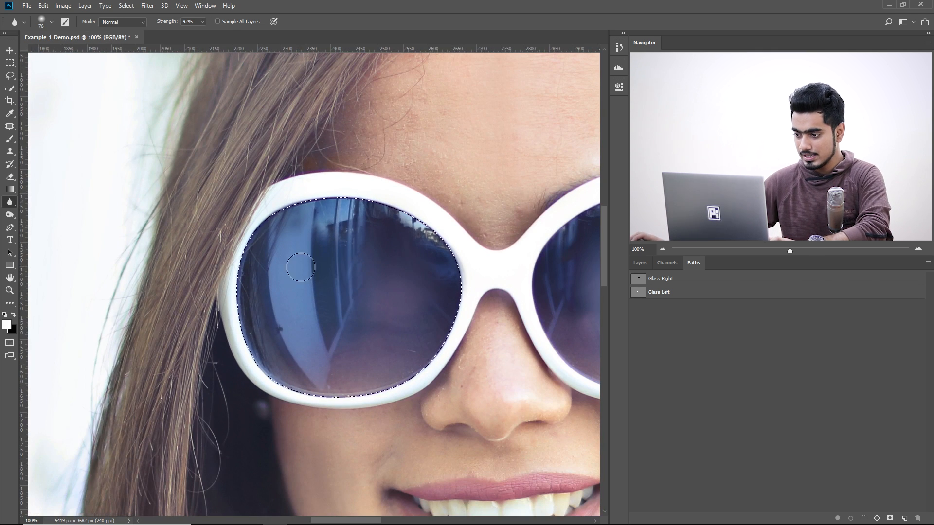
{"action": "left_click_drag", "start_coordinate": [348, 276], "coordinate": [256, 264]}
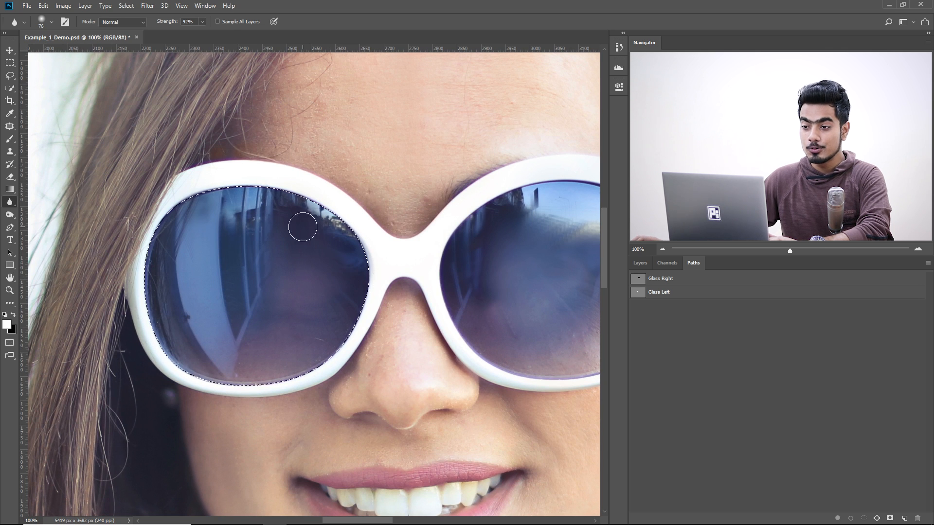
Save the lens selection as a new channel named Glass Left and deselect it
{"action": "left_click", "coordinate": [126, 5]}
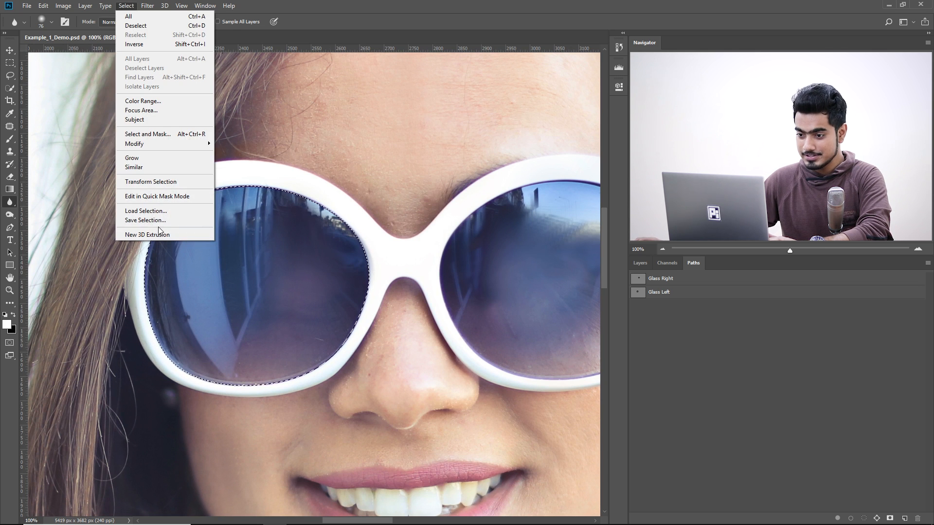
{"action": "left_click", "coordinate": [146, 220]}
{"action": "type", "text": "Glass Left"}
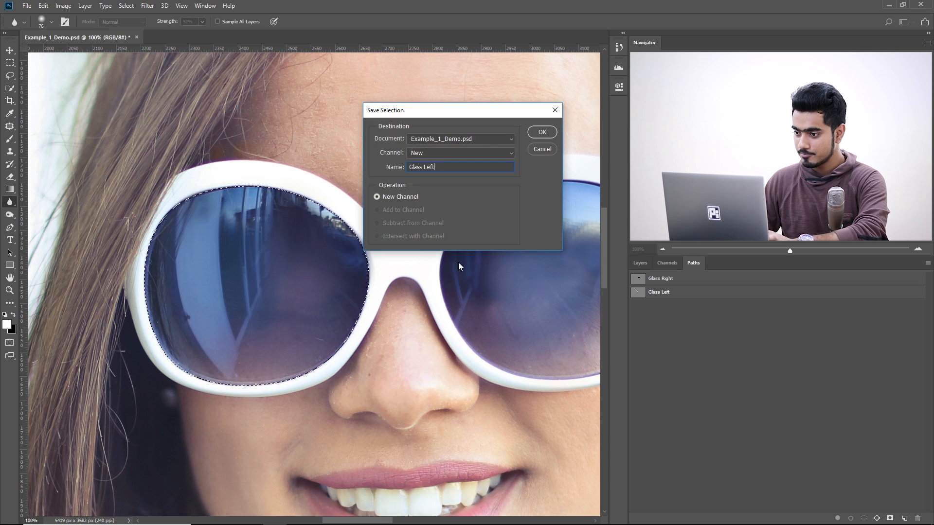
{"action": "key", "text": "Return"}
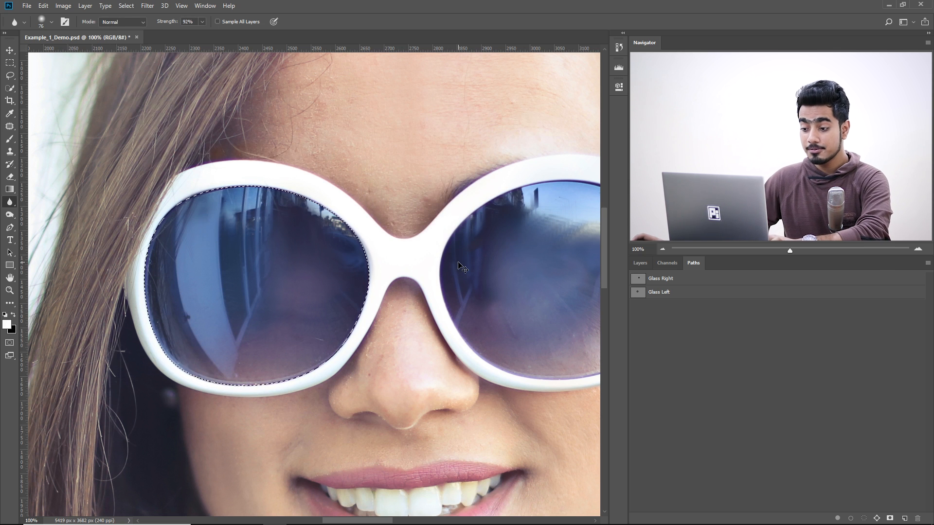
{"action": "key", "text": "ctrl+d"}
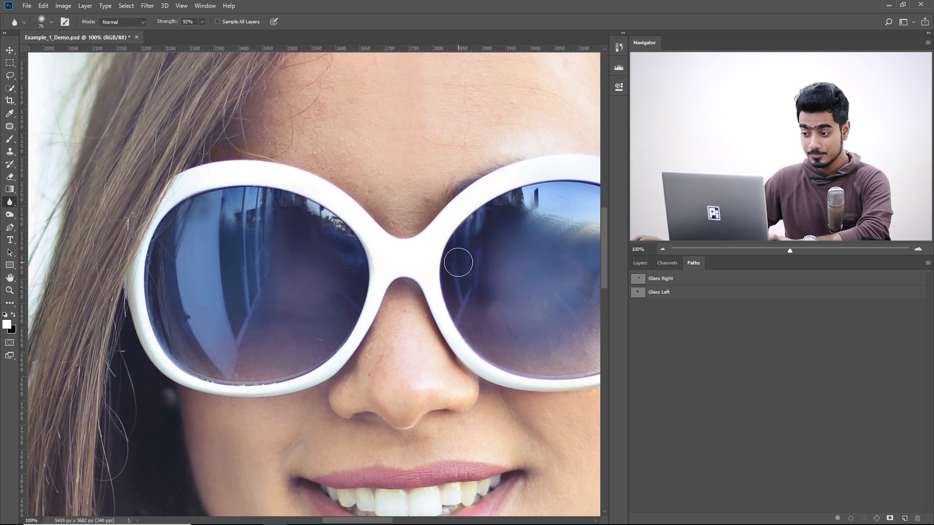
Duplicate the Background layer
{"action": "left_click", "coordinate": [641, 264]}
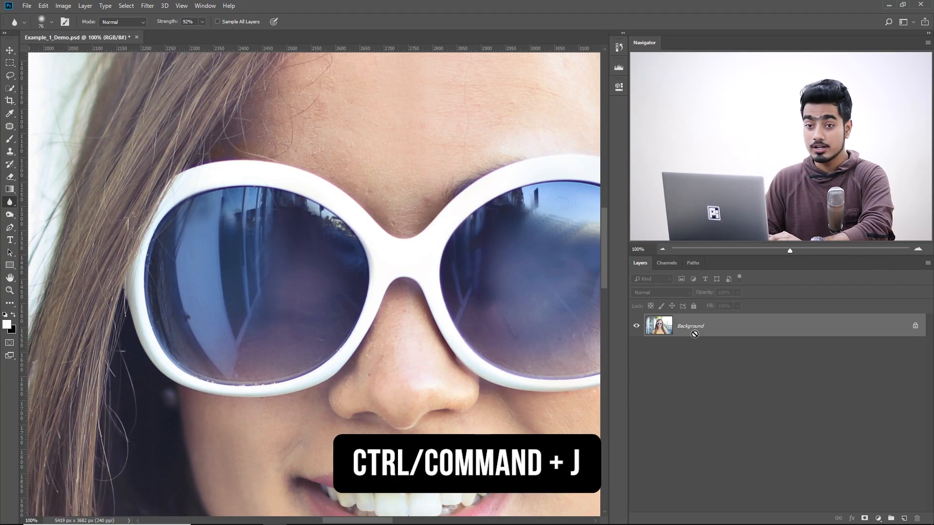
{"action": "key", "text": "ctrl+j"}
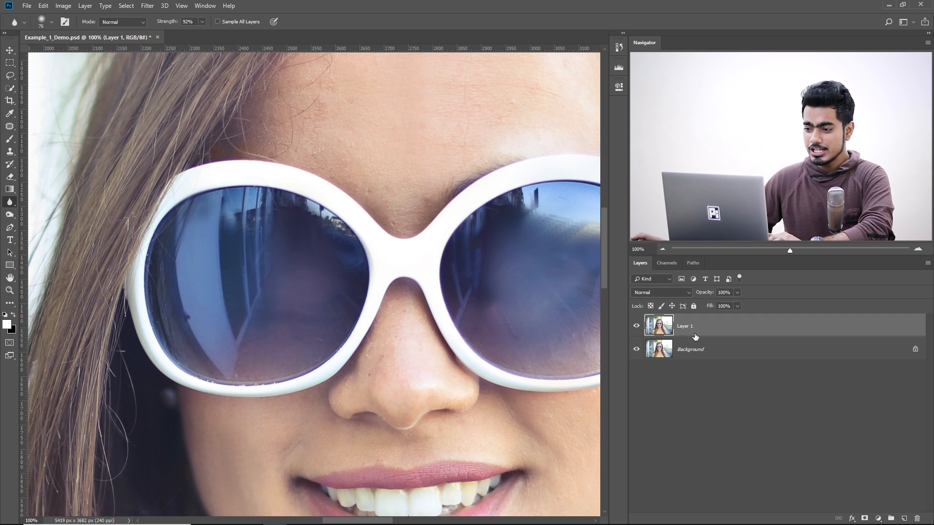
Load the Glass Right and Glass Left channels together as one selection and return to the duplicated layer
{"action": "left_click_drag", "start_coordinate": [371, 210], "coordinate": [249, 237]}
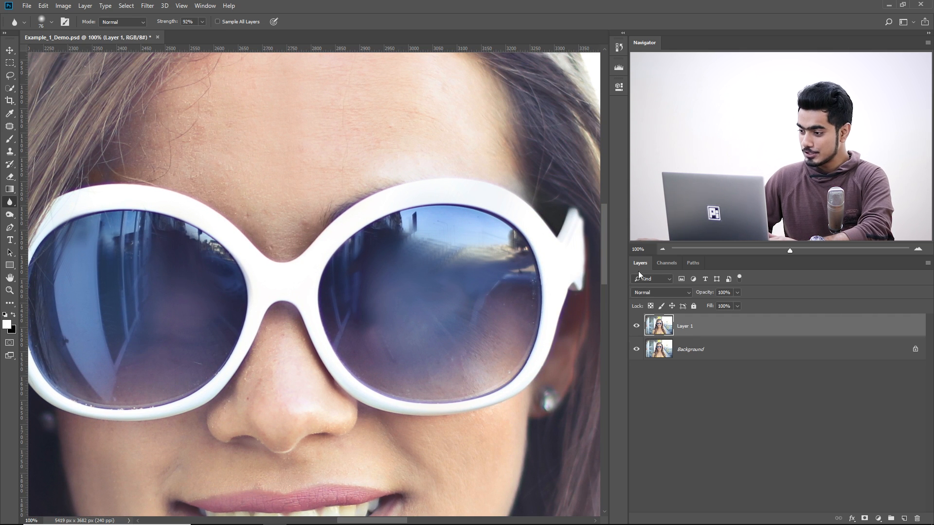
{"action": "left_click", "coordinate": [661, 263]}
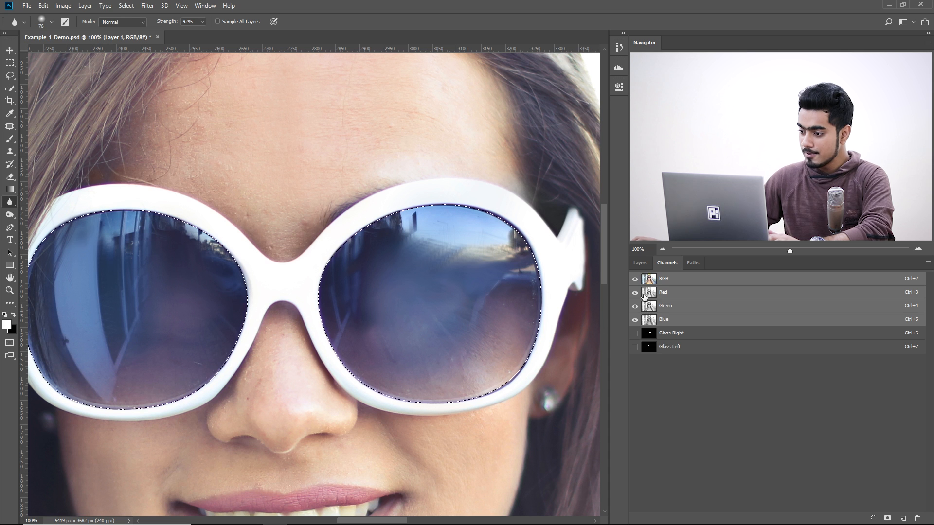
{"action": "left_click", "coordinate": [640, 263]}
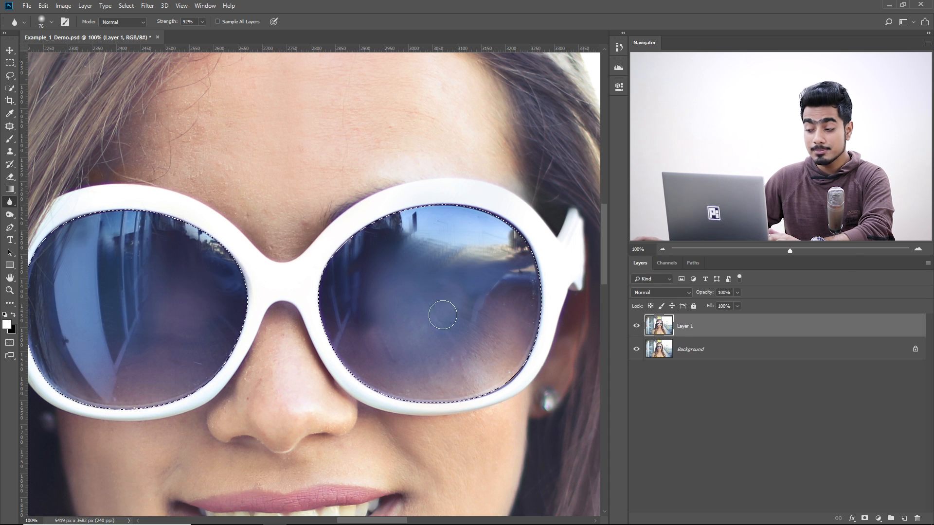
Apply a Gaussian Blur with a 14-pixel radius to both selected lenses and deselect them
{"action": "left_click", "coordinate": [147, 6]}
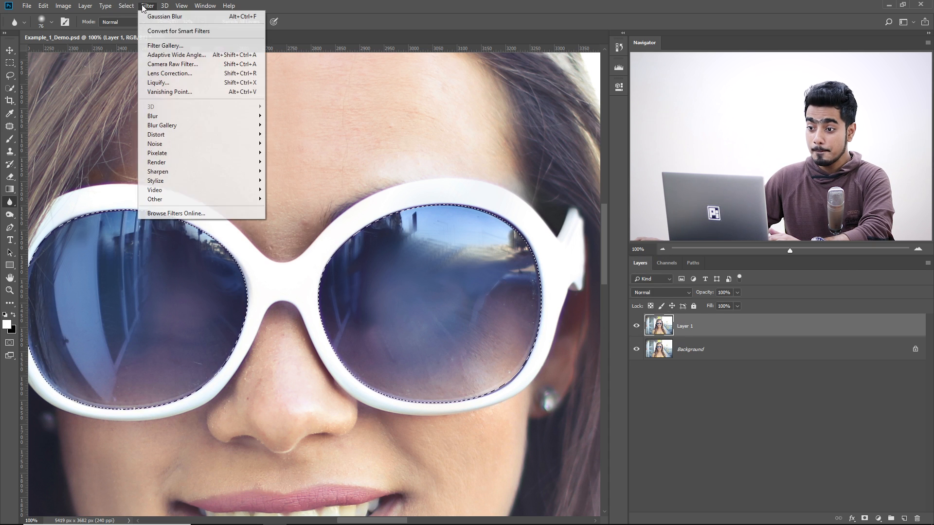
{"action": "mouse_move", "coordinate": [190, 117]}
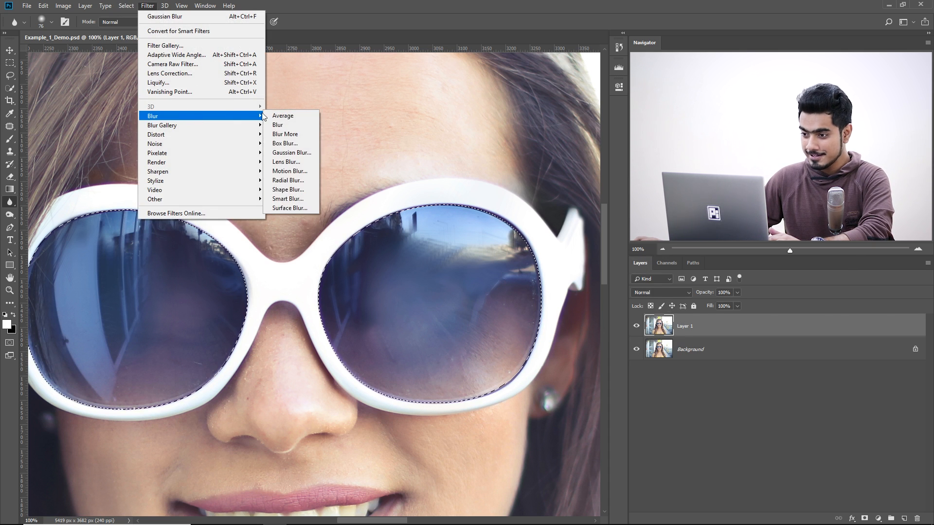
{"action": "left_click", "coordinate": [294, 151]}
{"action": "left_click_drag", "start_coordinate": [635, 362], "coordinate": [658, 360]}
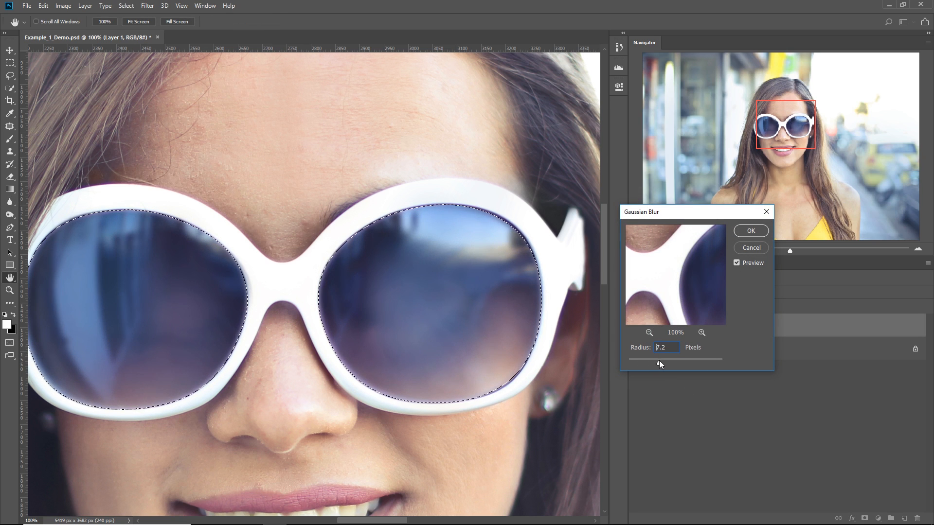
{"action": "left_click", "coordinate": [669, 360]}
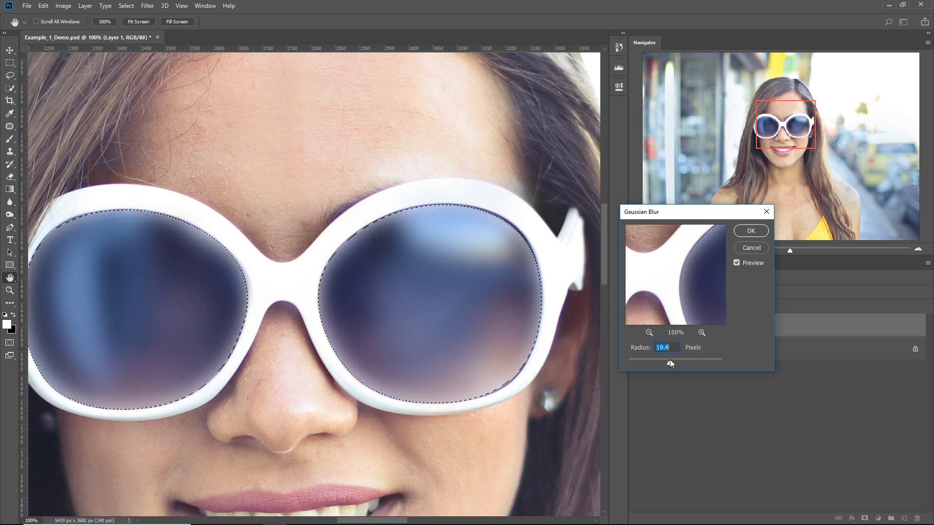
{"action": "left_click", "coordinate": [666, 360]}
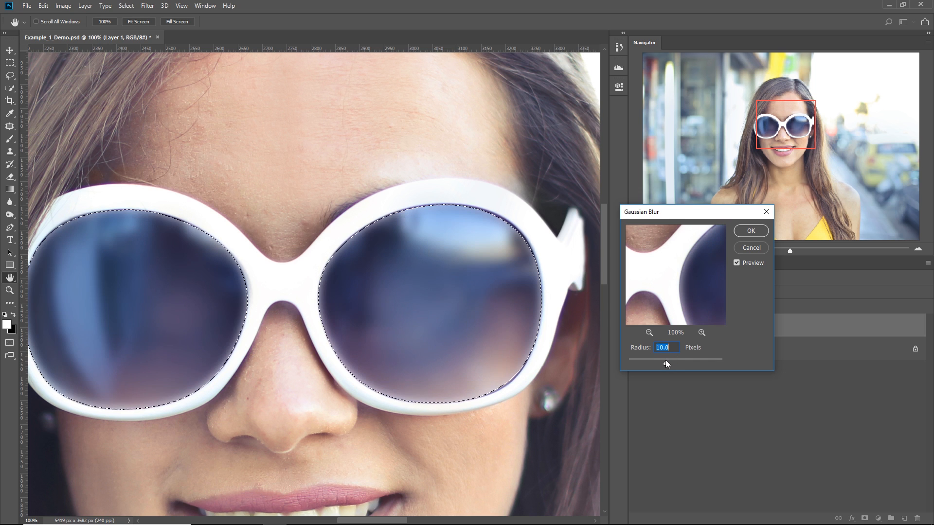
{"action": "type", "text": "14"}
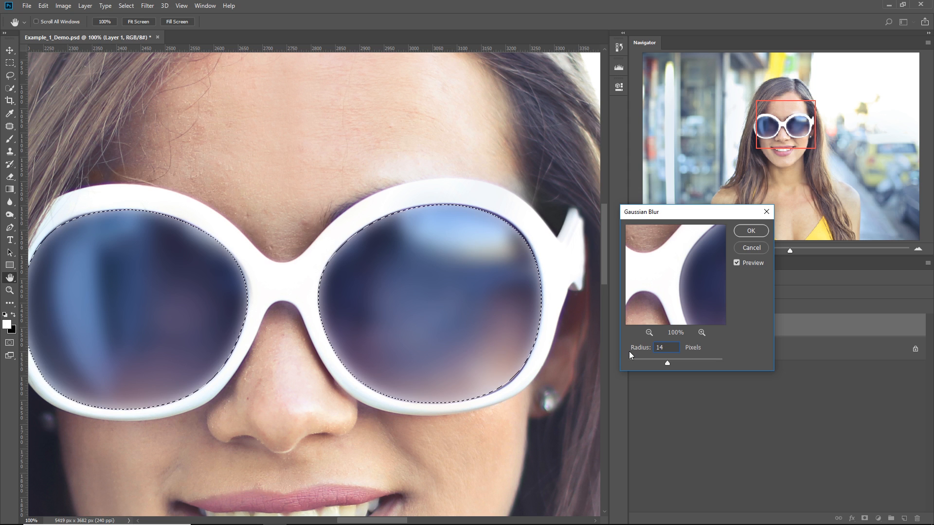
{"action": "key", "text": "ctrl+minus"}
{"action": "key", "text": "ctrl+minus"}
{"action": "left_click_drag", "start_coordinate": [357, 324], "coordinate": [346, 306]}
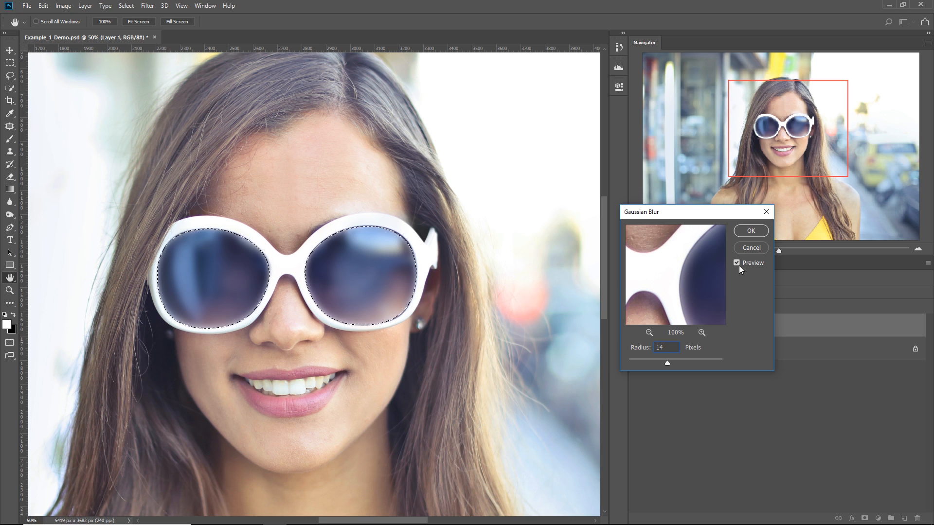
{"action": "left_click", "coordinate": [752, 231]}
{"action": "key", "text": "r"}
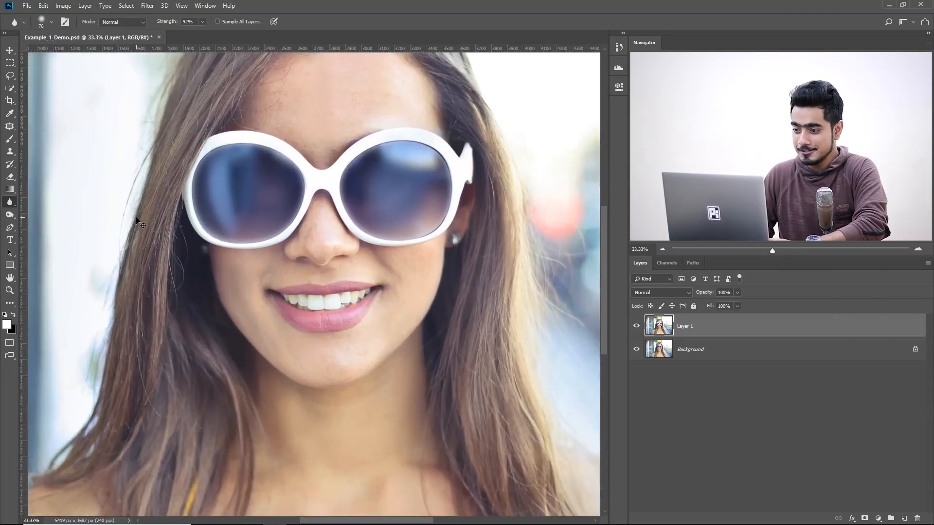
Examine the blurred right lens up close, checking the glow along its lower and upper rim
{"action": "key", "text": "ctrl+plus"}
{"action": "key", "text": "ctrl+plus"}
{"action": "left_click_drag", "start_coordinate": [235, 318], "coordinate": [152, 401]}
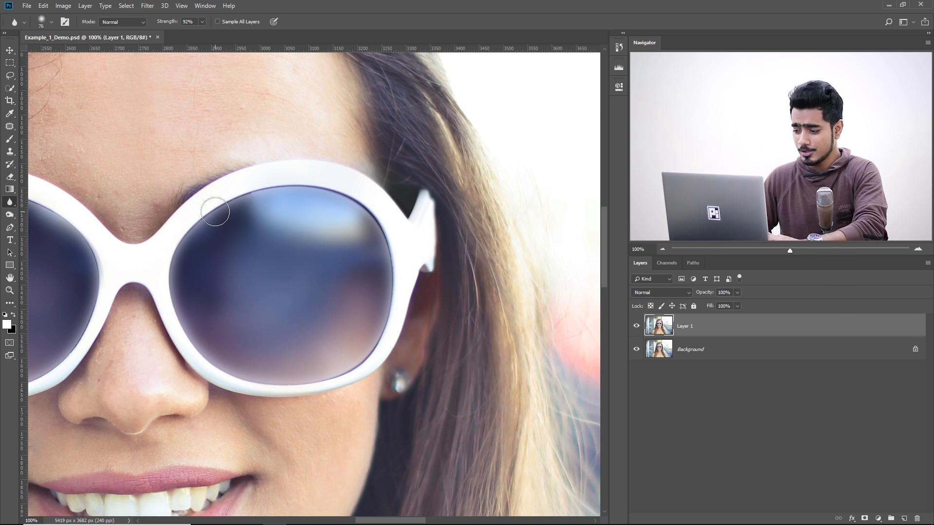
{"action": "key", "text": "ctrl+plus"}
{"action": "mouse_move", "coordinate": [311, 342]}
{"action": "left_mouse_down"}
{"action": "mouse_move", "coordinate": [363, 352]}
{"action": "mouse_move", "coordinate": [375, 365]}
{"action": "left_mouse_up"}
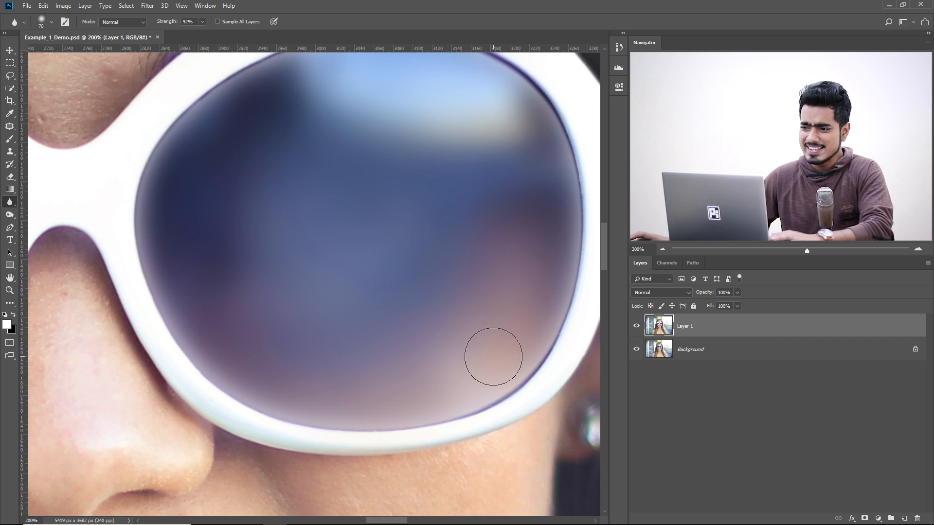
{"action": "left_click_drag", "start_coordinate": [421, 204], "coordinate": [304, 253]}
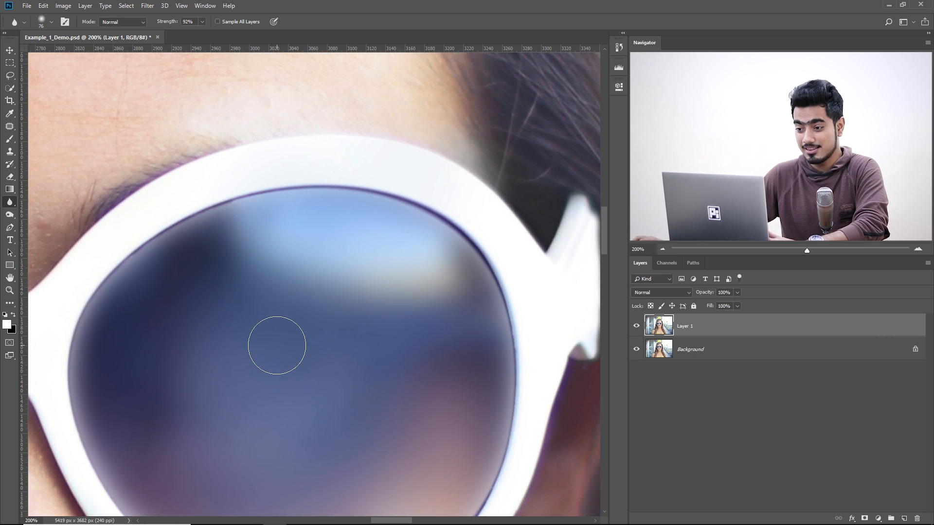
{"action": "mouse_move", "coordinate": [263, 363]}
{"action": "left_mouse_down"}
{"action": "mouse_move", "coordinate": [352, 240]}
{"action": "mouse_move", "coordinate": [358, 272]}
{"action": "mouse_move", "coordinate": [341, 257]}
{"action": "left_mouse_up"}
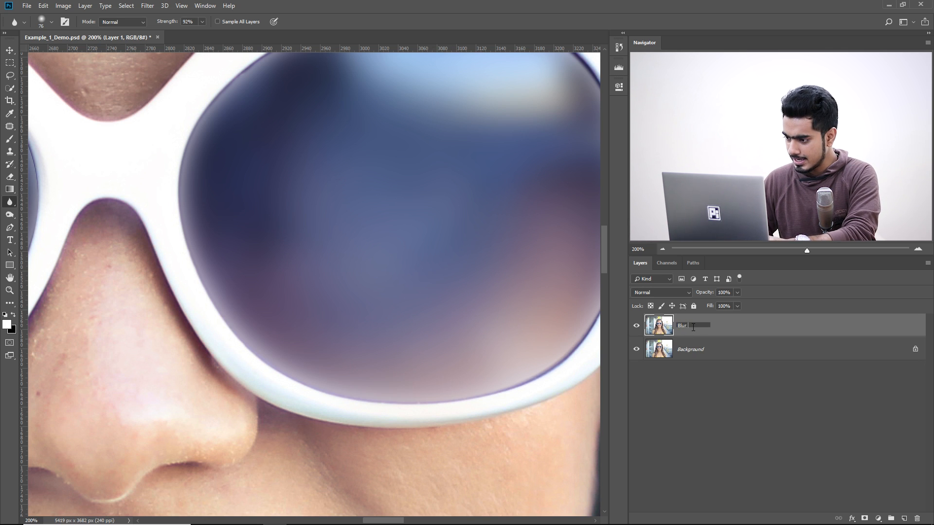
Rename the duplicated layer Blur and add a white layer mask to it
{"action": "key", "text": "Return"}
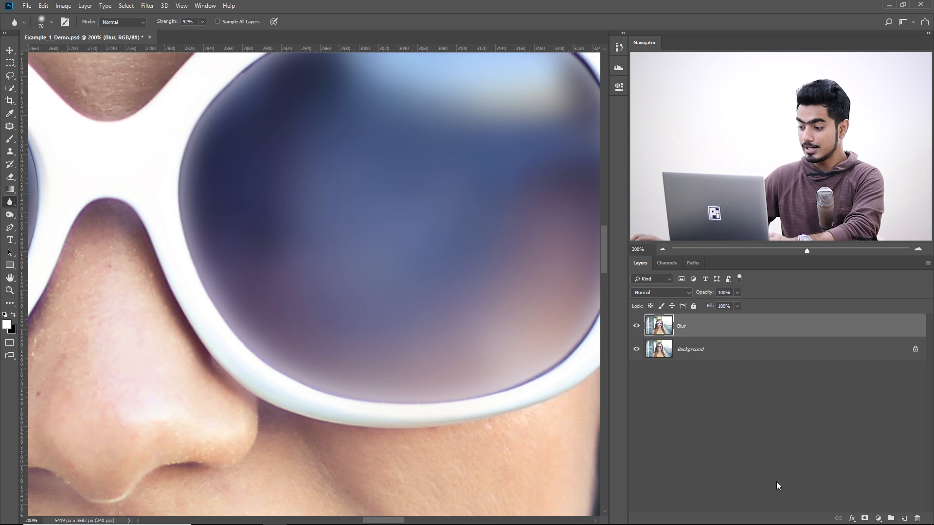
{"action": "left_click", "coordinate": [864, 518]}
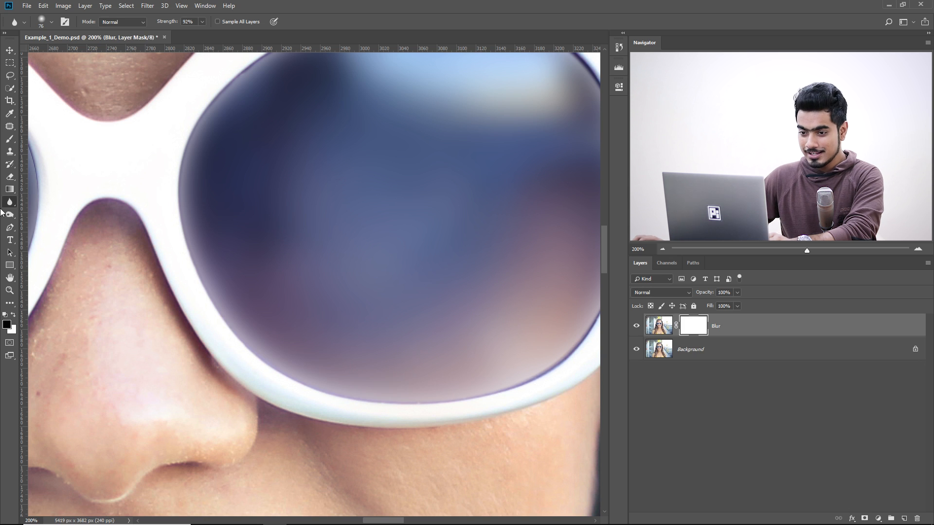
Choose the Brush tool and set its flow to 10% for painting on the Blur mask
{"action": "left_click", "coordinate": [9, 141]}
{"action": "left_click_drag", "start_coordinate": [341, 263], "coordinate": [321, 259]}
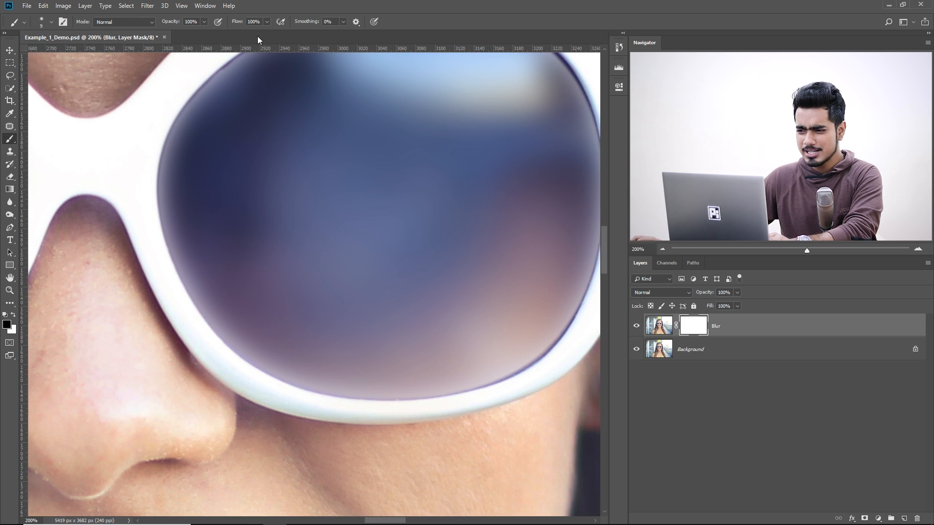
{"action": "type", "text": "10"}
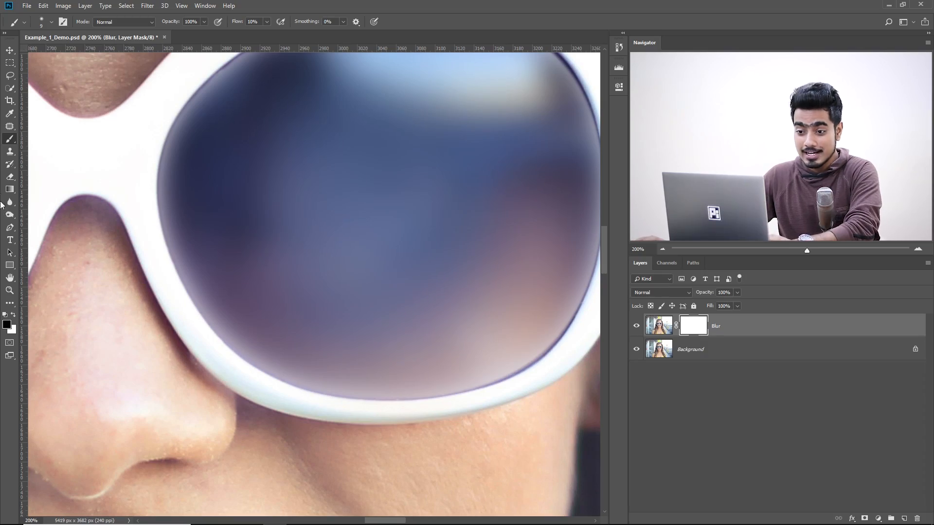
Try painting black on the Blur mask over the right lens's upper reflection, including at 100% flow, and undo the strokes
{"action": "left_click_drag", "start_coordinate": [224, 204], "coordinate": [196, 226]}
{"action": "left_click_drag", "start_coordinate": [275, 249], "coordinate": [280, 248]}
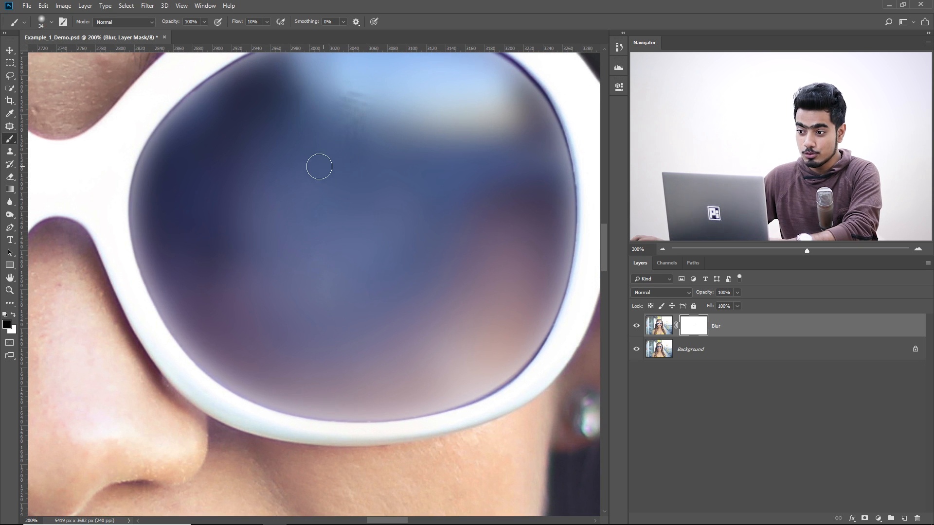
{"action": "left_click_drag", "start_coordinate": [319, 164], "coordinate": [312, 176]}
{"action": "left_click", "coordinate": [267, 22]}
{"action": "mouse_move", "coordinate": [340, 132]}
{"action": "left_mouse_down"}
{"action": "mouse_move", "coordinate": [358, 139]}
{"action": "mouse_move", "coordinate": [347, 163]}
{"action": "mouse_move", "coordinate": [327, 164]}
{"action": "mouse_move", "coordinate": [384, 119]}
{"action": "mouse_move", "coordinate": [270, 91]}
{"action": "left_mouse_up"}
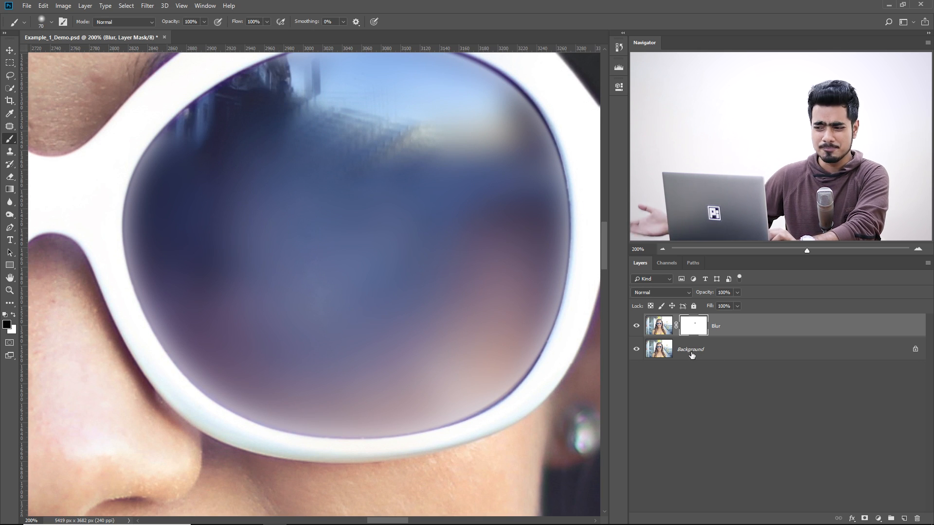
{"action": "key", "text": "ctrl+z"}
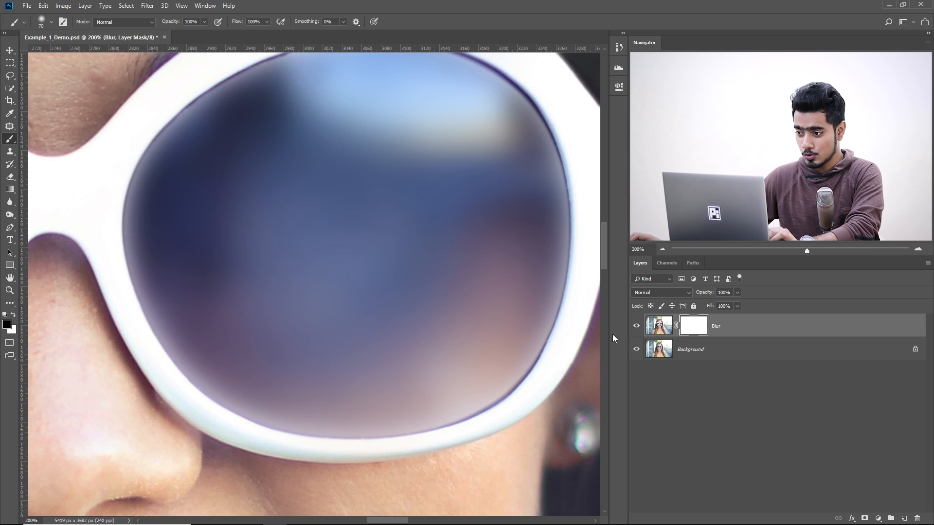
Set the brush flow to 10% and paint black on the Blur mask along the right lens's lower outer edge with a large soft brush
{"action": "left_click_drag", "start_coordinate": [499, 265], "coordinate": [479, 273]}
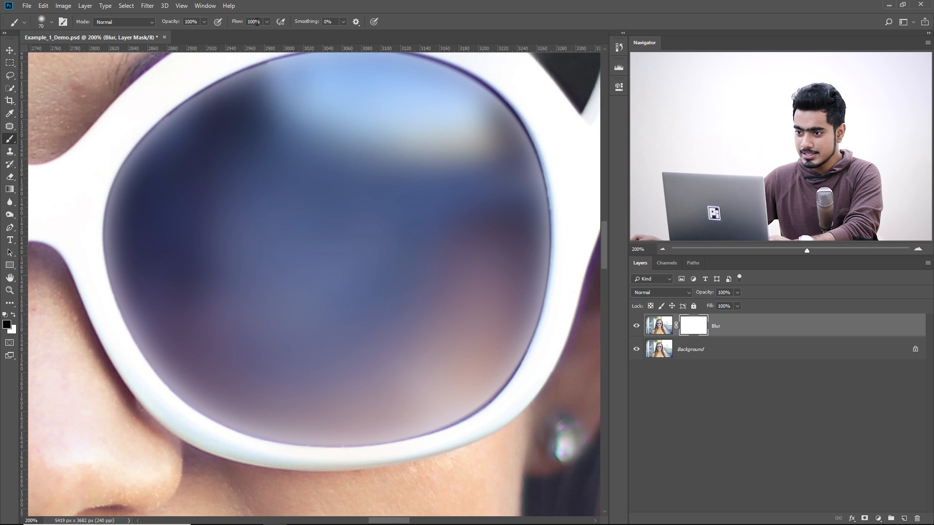
{"action": "left_click_drag", "start_coordinate": [186, 392], "coordinate": [139, 329]}
{"action": "right_click", "coordinate": [392, 374], "text": "alt"}
{"action": "mouse_move", "coordinate": [398, 374]}
{"action": "left_mouse_down"}
{"action": "mouse_move", "coordinate": [418, 378]}
{"action": "mouse_move", "coordinate": [417, 352]}
{"action": "mouse_move", "coordinate": [381, 316]}
{"action": "mouse_move", "coordinate": [381, 341]}
{"action": "mouse_move", "coordinate": [462, 306]}
{"action": "left_mouse_up"}
{"action": "right_click", "coordinate": [402, 357], "text": "alt"}
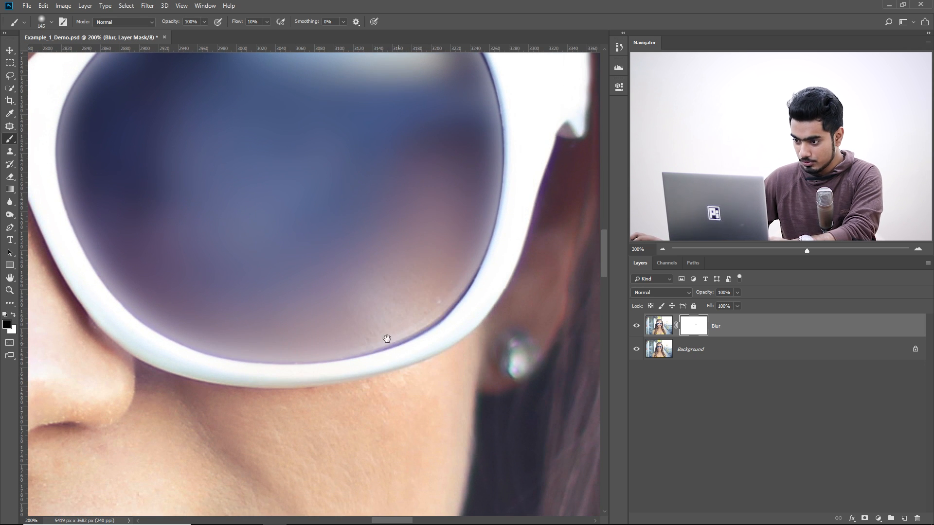
{"action": "left_click_drag", "start_coordinate": [381, 311], "coordinate": [362, 333]}
{"action": "mouse_move", "coordinate": [386, 368]}
{"action": "left_mouse_down"}
{"action": "mouse_move", "coordinate": [445, 340]}
{"action": "mouse_move", "coordinate": [478, 305]}
{"action": "left_mouse_up"}
{"action": "left_click_drag", "start_coordinate": [435, 355], "coordinate": [477, 340]}
{"action": "right_click", "coordinate": [357, 392], "text": "alt"}
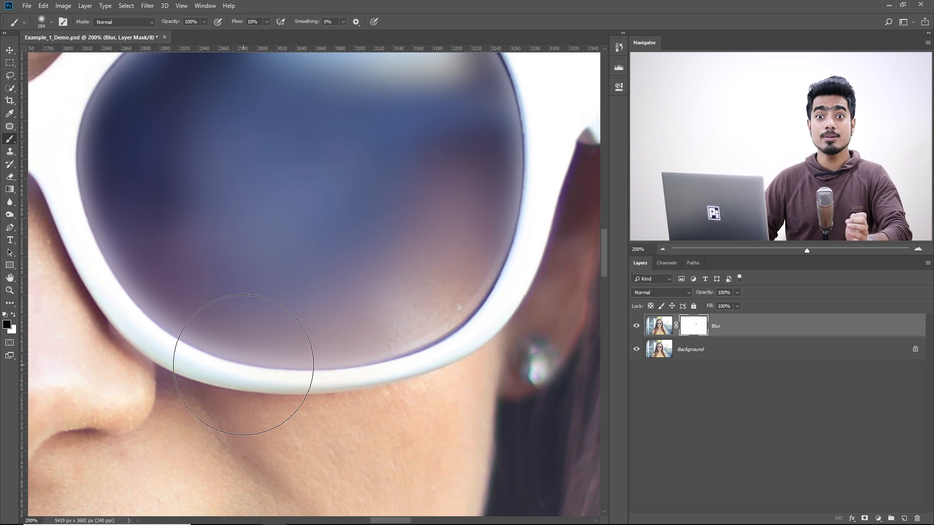
{"action": "left_click_drag", "start_coordinate": [433, 381], "coordinate": [430, 379]}
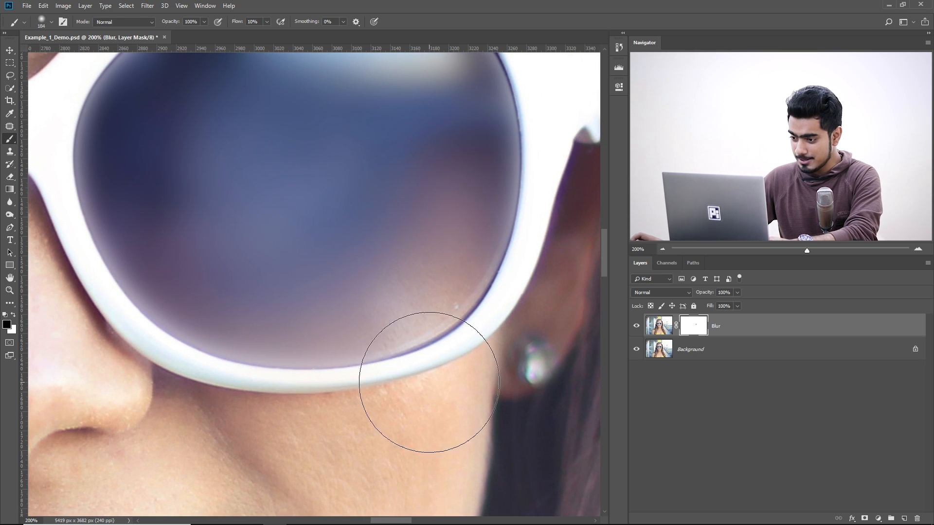
Enlarge the brush to about 273 px and paint black on the mask around the rest of the right lens's rim to restore original detail
{"action": "right_click", "coordinate": [405, 375], "text": "alt"}
{"action": "mouse_move", "coordinate": [374, 377]}
{"action": "left_mouse_down"}
{"action": "mouse_move", "coordinate": [325, 382]}
{"action": "mouse_move", "coordinate": [325, 369]}
{"action": "mouse_move", "coordinate": [303, 400]}
{"action": "left_mouse_up"}
{"action": "left_click_drag", "start_coordinate": [122, 355], "coordinate": [67, 285]}
{"action": "left_click_drag", "start_coordinate": [146, 243], "coordinate": [116, 368]}
{"action": "mouse_move", "coordinate": [499, 360]}
{"action": "left_mouse_down"}
{"action": "mouse_move", "coordinate": [497, 226]}
{"action": "mouse_move", "coordinate": [474, 183]}
{"action": "left_mouse_up"}
{"action": "left_click_drag", "start_coordinate": [316, 195], "coordinate": [338, 231]}
{"action": "mouse_move", "coordinate": [209, 121]}
{"action": "left_mouse_down"}
{"action": "mouse_move", "coordinate": [94, 203]}
{"action": "mouse_move", "coordinate": [114, 490]}
{"action": "left_mouse_up"}
{"action": "left_click_drag", "start_coordinate": [242, 393], "coordinate": [243, 294]}
{"action": "left_click_drag", "start_coordinate": [185, 321], "coordinate": [229, 346]}
{"action": "mouse_move", "coordinate": [367, 355]}
{"action": "left_mouse_down"}
{"action": "mouse_move", "coordinate": [402, 360]}
{"action": "mouse_move", "coordinate": [391, 360]}
{"action": "left_mouse_up"}
{"action": "mouse_move", "coordinate": [427, 343]}
{"action": "left_mouse_down"}
{"action": "mouse_move", "coordinate": [316, 425]}
{"action": "mouse_move", "coordinate": [465, 349]}
{"action": "mouse_move", "coordinate": [375, 410]}
{"action": "mouse_move", "coordinate": [505, 342]}
{"action": "mouse_move", "coordinate": [232, 394]}
{"action": "mouse_move", "coordinate": [491, 294]}
{"action": "mouse_move", "coordinate": [425, 349]}
{"action": "mouse_move", "coordinate": [460, 410]}
{"action": "mouse_move", "coordinate": [602, 221]}
{"action": "left_mouse_up"}
{"action": "left_click_drag", "start_coordinate": [446, 455], "coordinate": [579, 354]}
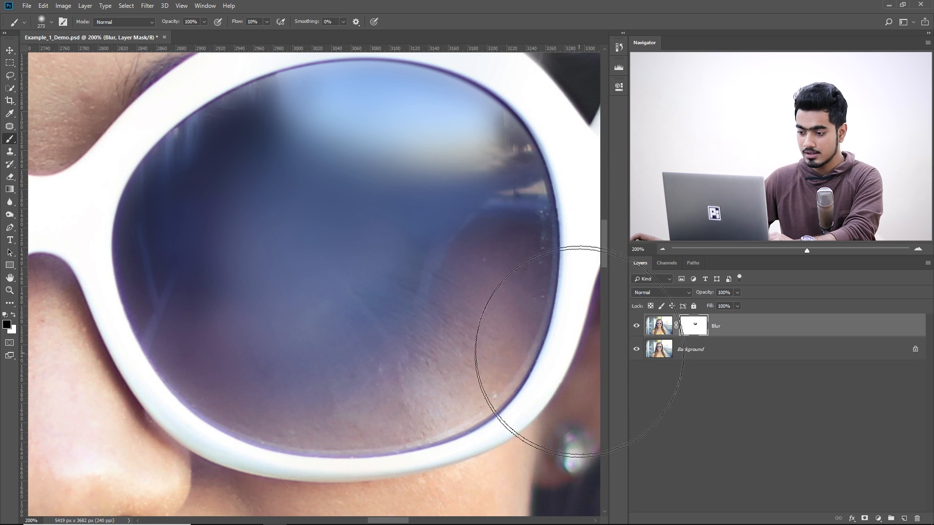
Paint white on the mask with a brush of about 159 px over the right lens's upper and inner areas to bring the blur back there
{"action": "key", "text": "x"}
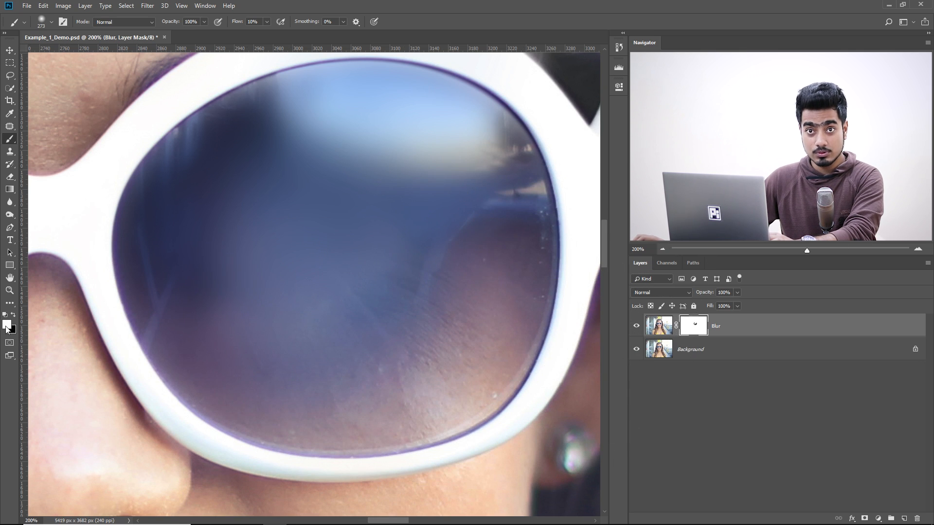
{"action": "left_click_drag", "start_coordinate": [362, 282], "coordinate": [375, 284]}
{"action": "mouse_move", "coordinate": [428, 246]}
{"action": "left_mouse_down"}
{"action": "mouse_move", "coordinate": [444, 265]}
{"action": "mouse_move", "coordinate": [396, 263]}
{"action": "mouse_move", "coordinate": [497, 188]}
{"action": "mouse_move", "coordinate": [450, 188]}
{"action": "left_mouse_up"}
{"action": "mouse_move", "coordinate": [496, 188]}
{"action": "left_mouse_down"}
{"action": "mouse_move", "coordinate": [511, 147]}
{"action": "mouse_move", "coordinate": [562, 175]}
{"action": "left_mouse_up"}
{"action": "mouse_move", "coordinate": [246, 160]}
{"action": "left_mouse_down"}
{"action": "mouse_move", "coordinate": [189, 262]}
{"action": "mouse_move", "coordinate": [221, 332]}
{"action": "mouse_move", "coordinate": [215, 371]}
{"action": "left_mouse_up"}
{"action": "left_click_drag", "start_coordinate": [231, 275], "coordinate": [221, 314]}
{"action": "left_click_drag", "start_coordinate": [220, 274], "coordinate": [198, 246]}
{"action": "left_click_drag", "start_coordinate": [277, 195], "coordinate": [239, 214]}
{"action": "left_click_drag", "start_coordinate": [407, 189], "coordinate": [405, 189]}
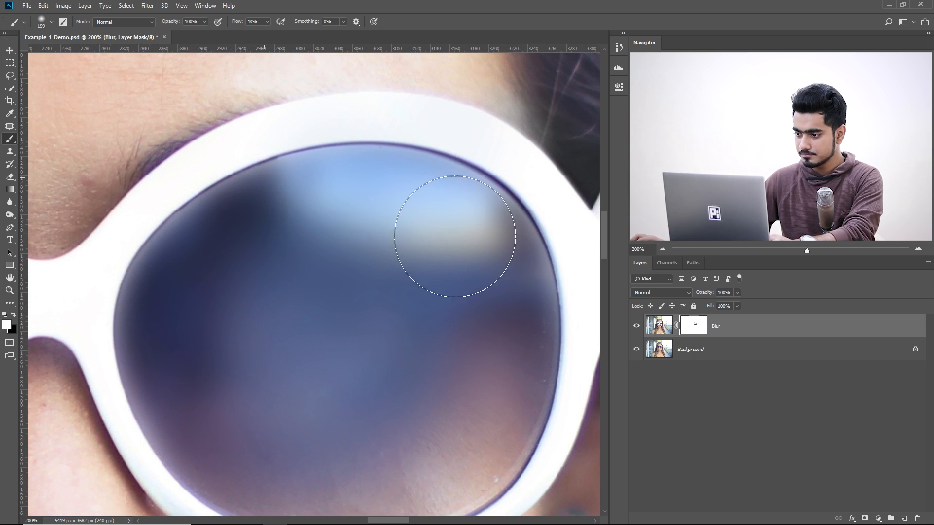
{"action": "left_click_drag", "start_coordinate": [505, 292], "coordinate": [484, 272]}
{"action": "mouse_move", "coordinate": [353, 263]}
{"action": "left_mouse_down"}
{"action": "mouse_move", "coordinate": [373, 255]}
{"action": "mouse_move", "coordinate": [350, 310]}
{"action": "left_mouse_up"}
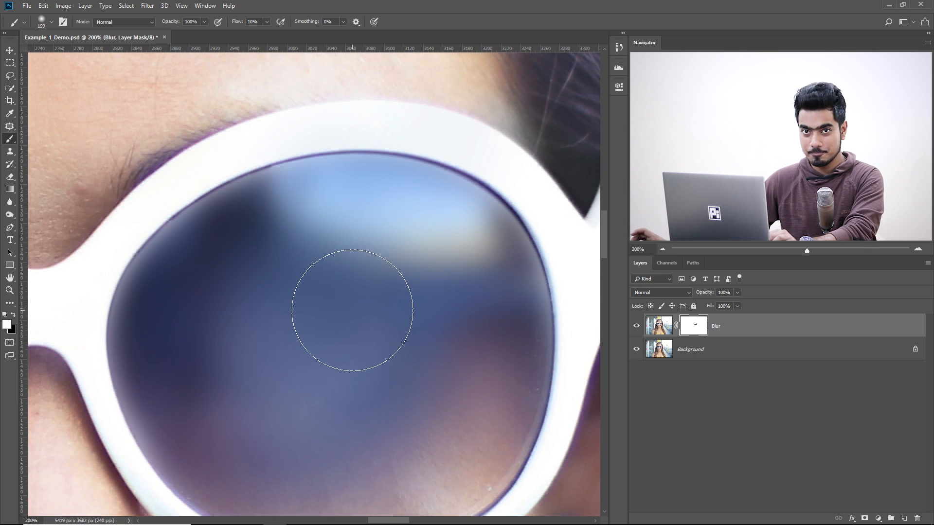
Target the Blur layer's image and smooth the right lens's upper inner rim using the Blur tool with a small brush at 92% strength
{"action": "key", "text": "ctrl+plus"}
{"action": "key", "text": "ctrl+plus"}
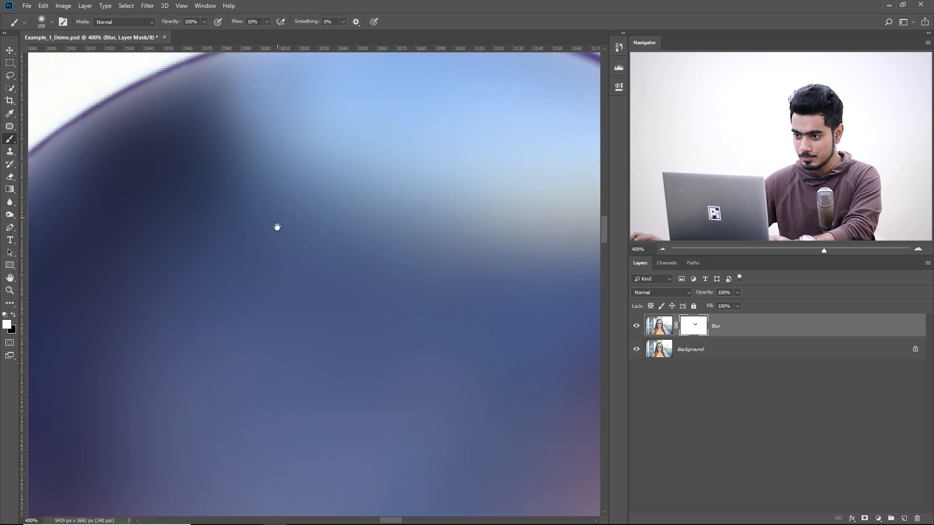
{"action": "left_click_drag", "start_coordinate": [277, 217], "coordinate": [285, 333]}
{"action": "key", "text": "ctrl+plus"}
{"action": "mouse_move", "coordinate": [268, 190]}
{"action": "left_mouse_down"}
{"action": "mouse_move", "coordinate": [270, 233]}
{"action": "mouse_move", "coordinate": [99, 203]}
{"action": "left_mouse_up"}
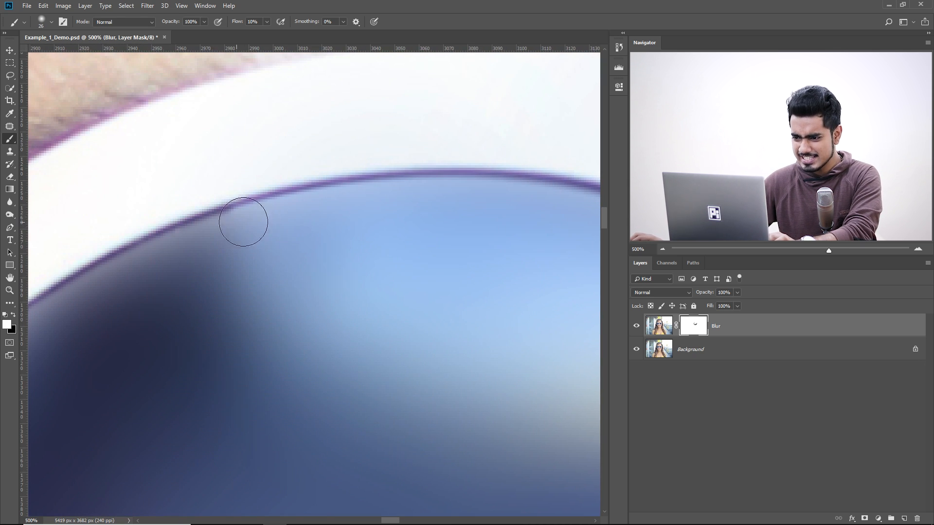
{"action": "left_click", "coordinate": [661, 328]}
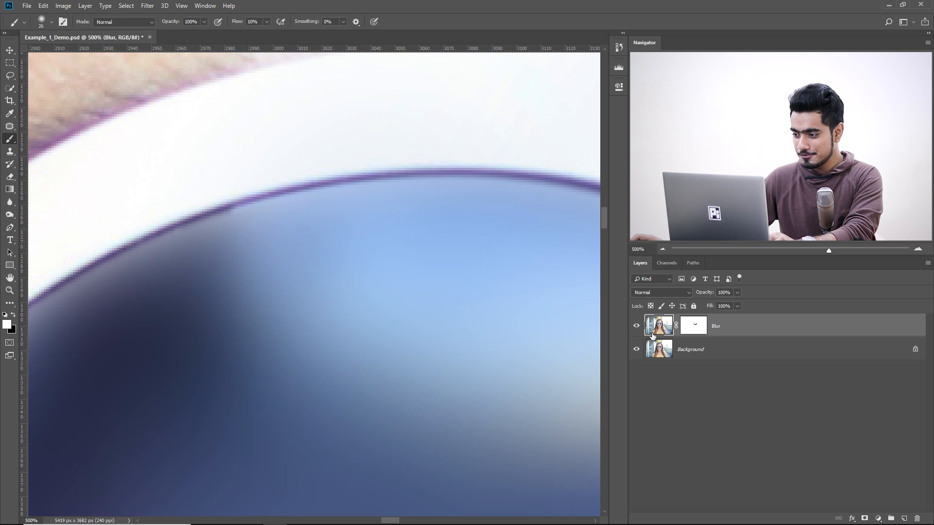
{"action": "left_click", "coordinate": [10, 202]}
{"action": "left_click_drag", "start_coordinate": [229, 229], "coordinate": [205, 218]}
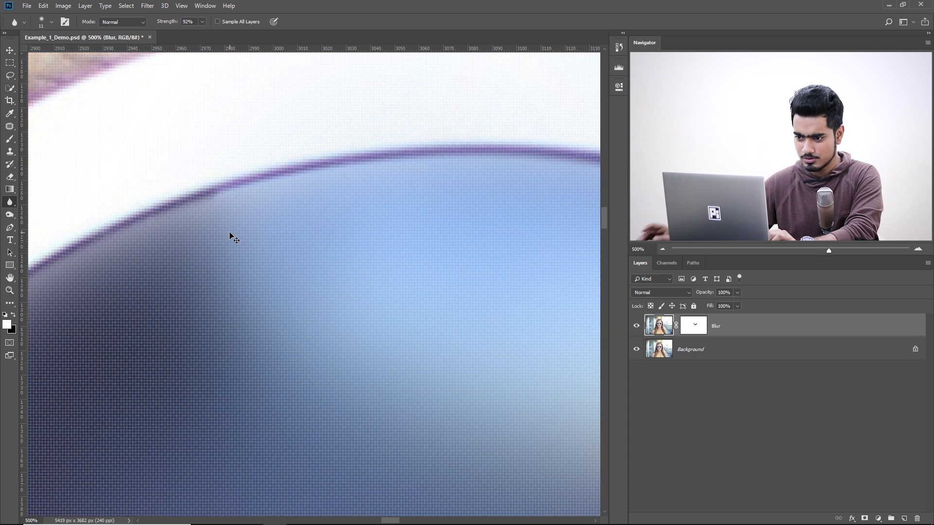
{"action": "left_click_drag", "start_coordinate": [215, 212], "coordinate": [207, 214]}
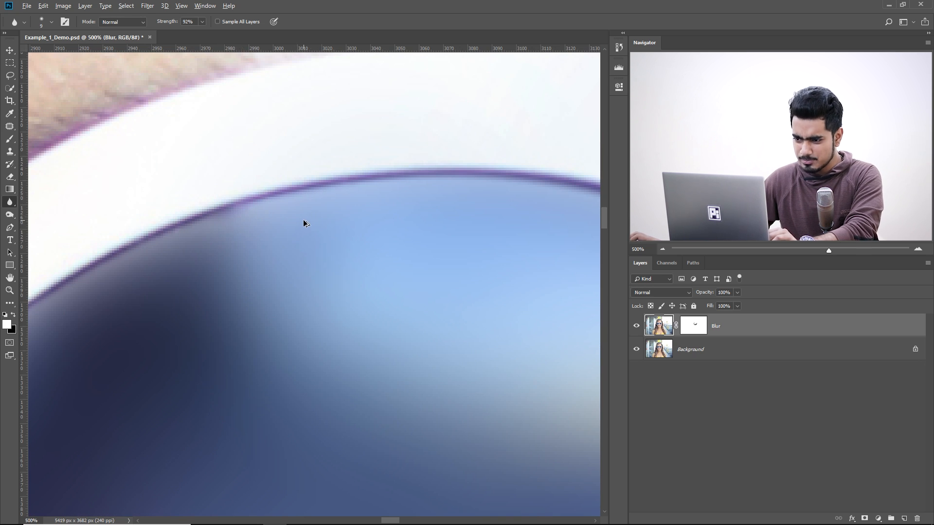
{"action": "mouse_move", "coordinate": [249, 246]}
{"action": "left_mouse_down"}
{"action": "mouse_move", "coordinate": [284, 234]}
{"action": "mouse_move", "coordinate": [299, 271]}
{"action": "mouse_move", "coordinate": [358, 277]}
{"action": "left_mouse_up"}
{"action": "key", "text": "ctrl+plus"}
{"action": "key", "text": "ctrl+minus"}
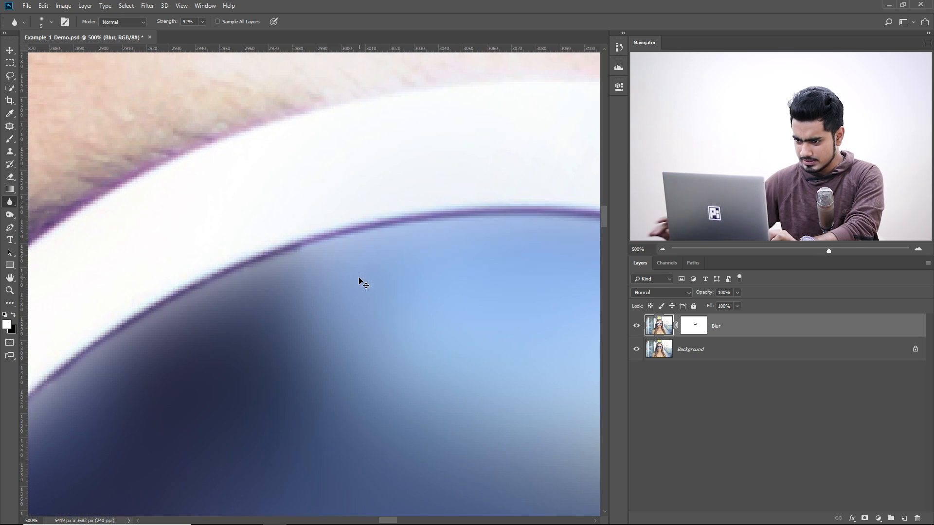
{"action": "left_click_drag", "start_coordinate": [360, 275], "coordinate": [344, 264]}
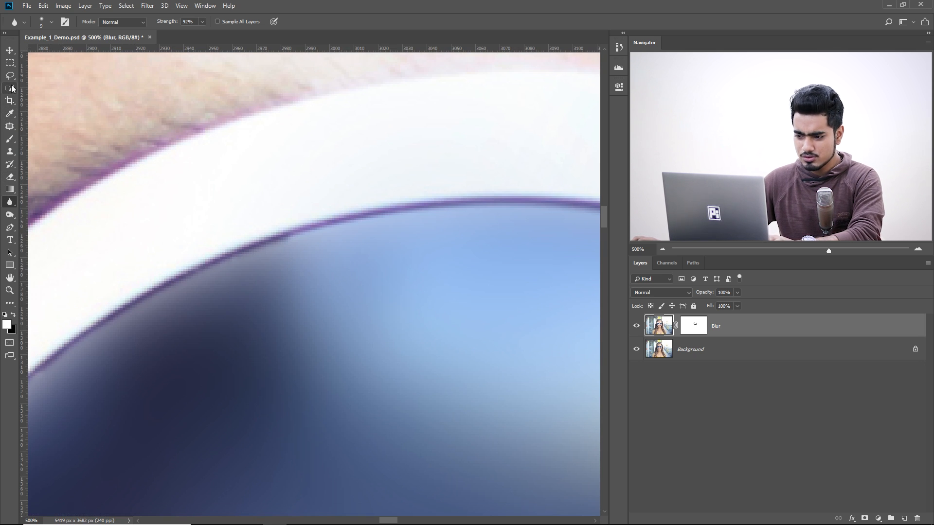
Draw a closed Pen tool path following the right lens's upper inner rim and convert it to a new selection with 0 px feather
{"action": "key", "text": "p"}
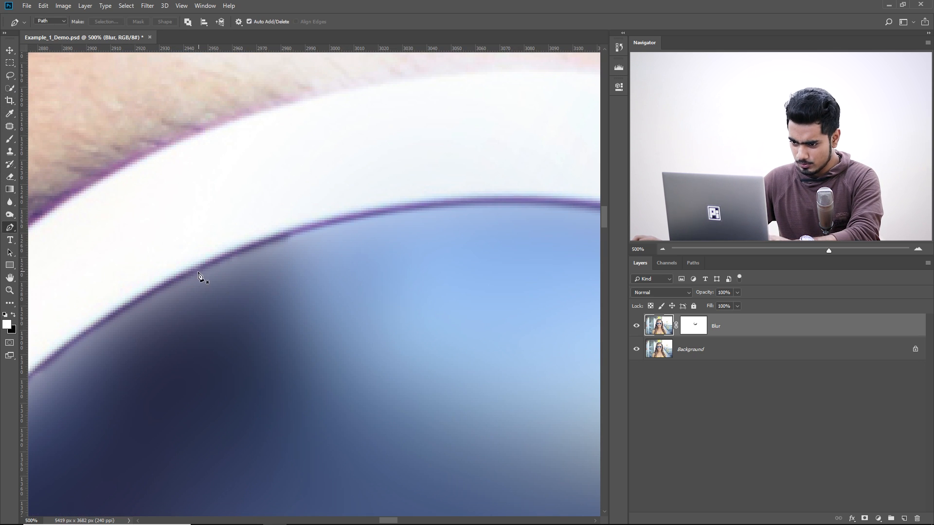
{"action": "left_click_drag", "start_coordinate": [410, 211], "coordinate": [530, 199]}
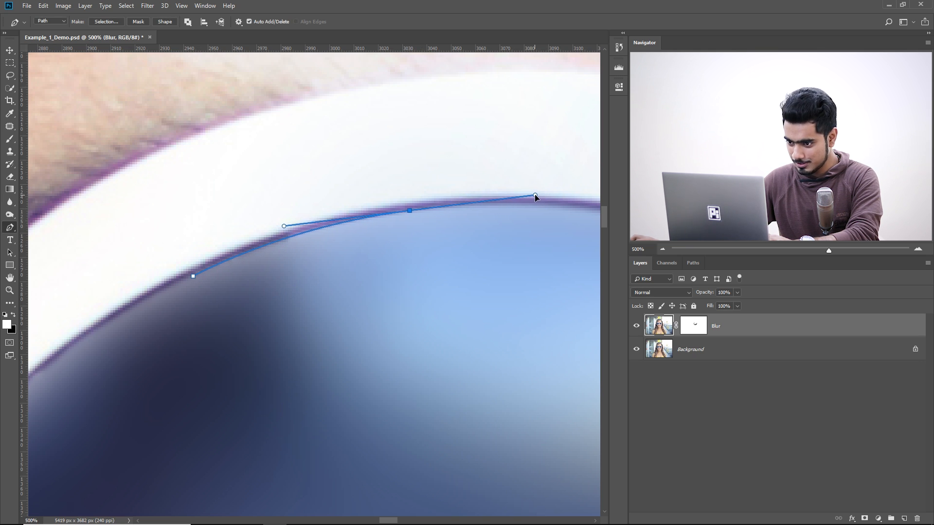
{"action": "left_click", "coordinate": [563, 312]}
{"action": "left_click", "coordinate": [519, 398]}
{"action": "left_click", "coordinate": [350, 424]}
{"action": "left_click", "coordinate": [220, 436]}
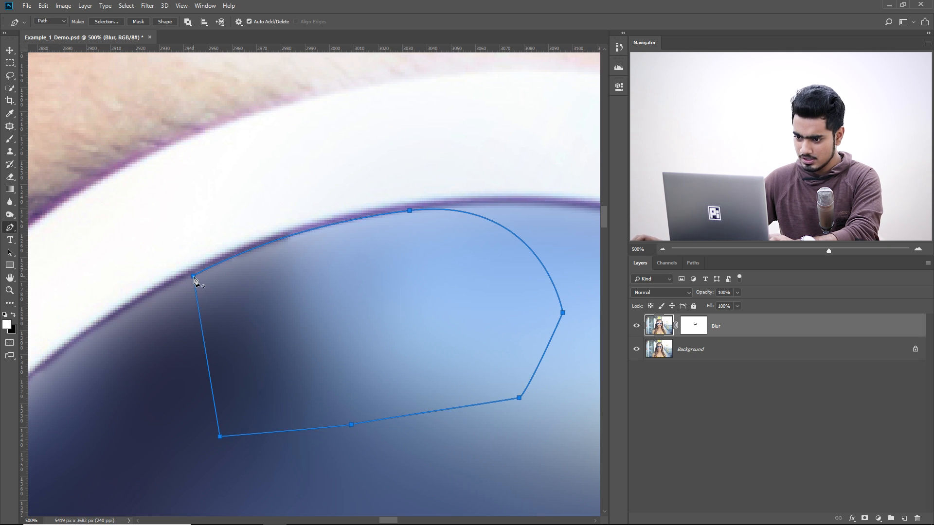
{"action": "right_click", "coordinate": [349, 280]}
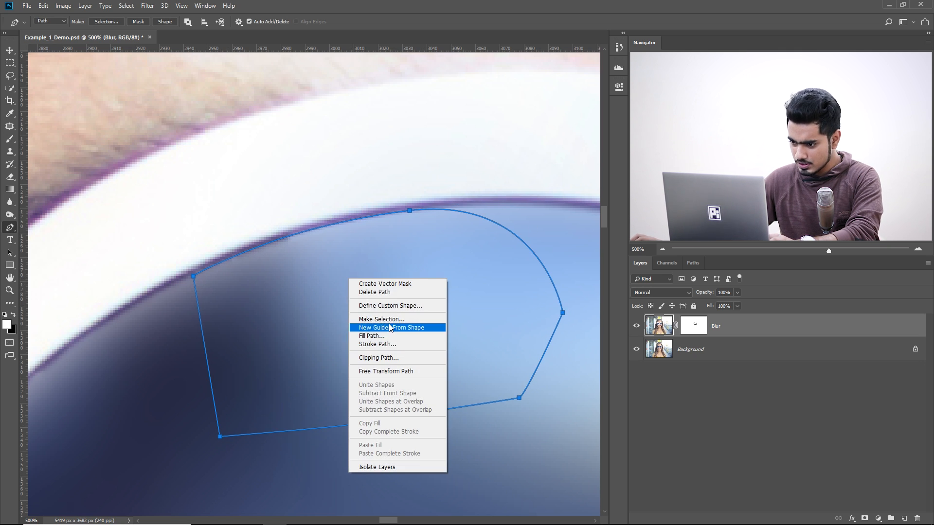
{"action": "left_click", "coordinate": [381, 319]}
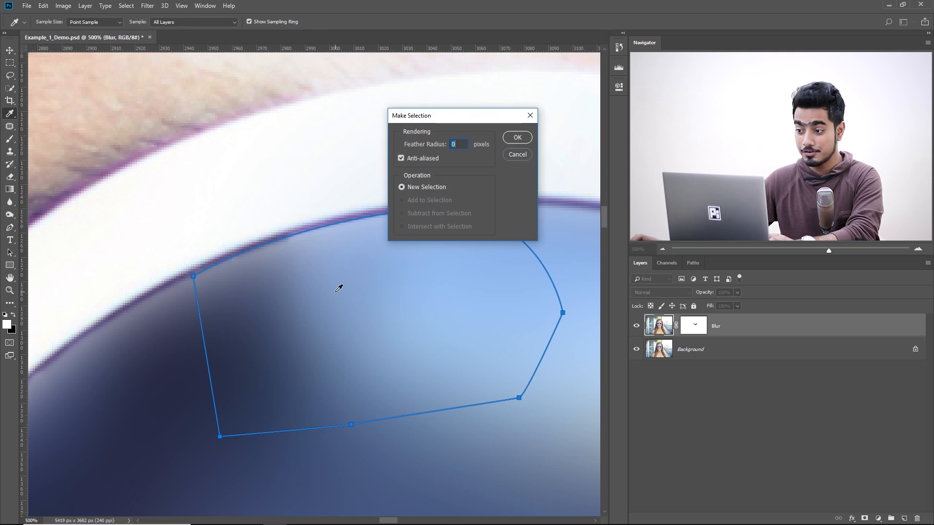
{"action": "left_click", "coordinate": [518, 138]}
Smooth the right lens's rim inside the selection using the Blur tool with a 31 px brush at 92% strength and deselect
{"action": "left_click", "coordinate": [10, 202]}
{"action": "left_click_drag", "start_coordinate": [242, 246], "coordinate": [260, 256]}
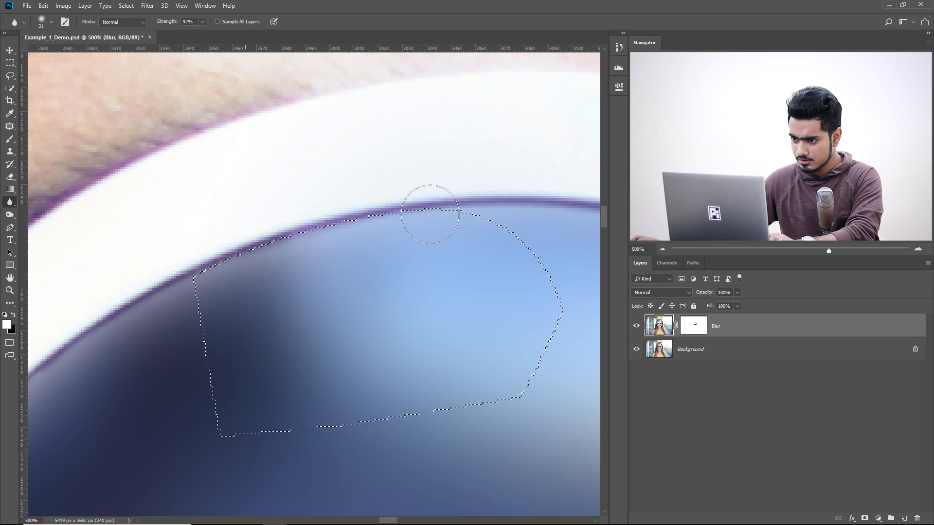
{"action": "key", "text": "ctrl+d"}
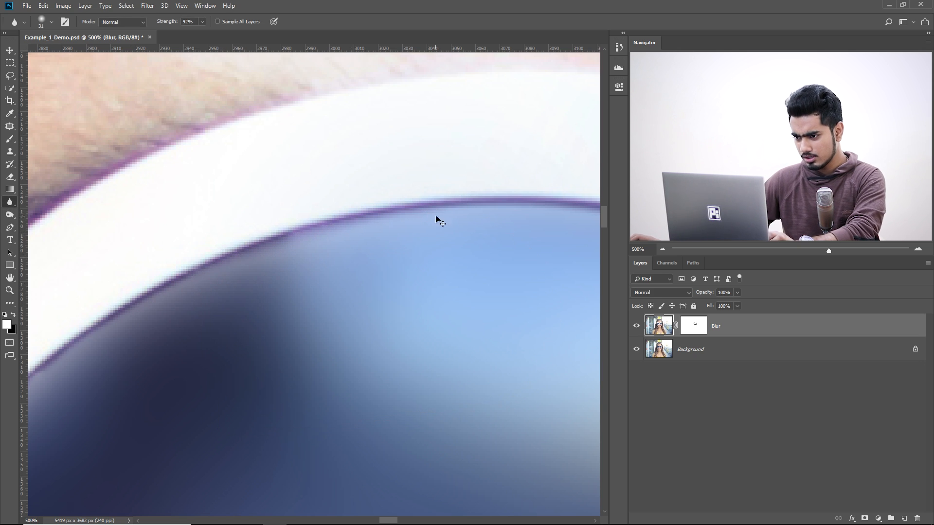
{"action": "left_click_drag", "start_coordinate": [428, 287], "coordinate": [399, 245]}
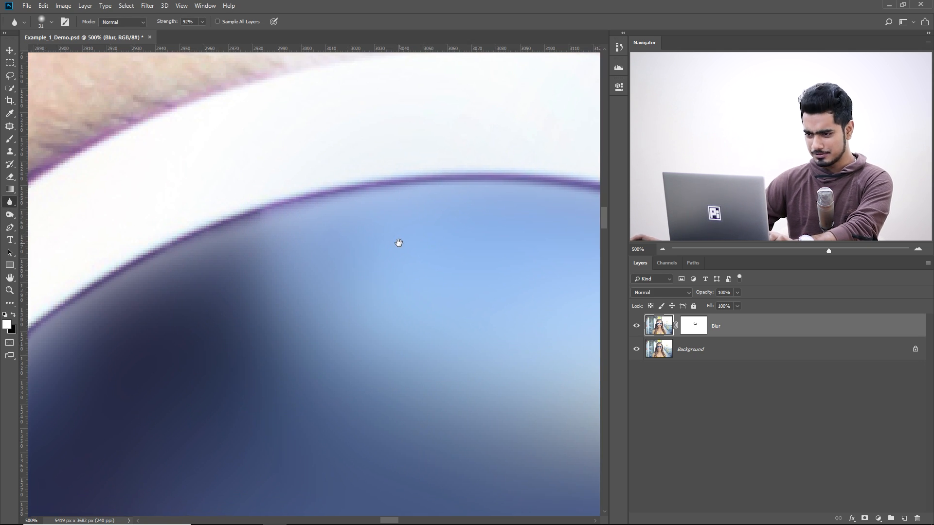
{"action": "key", "text": "ctrl+minus"}
{"action": "key", "text": "ctrl+minus"}
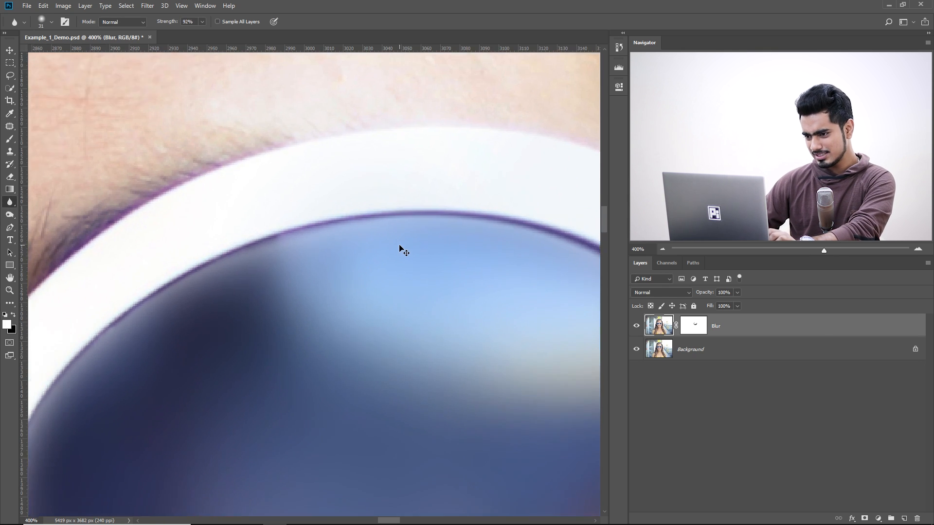
{"action": "key", "text": "ctrl+minus"}
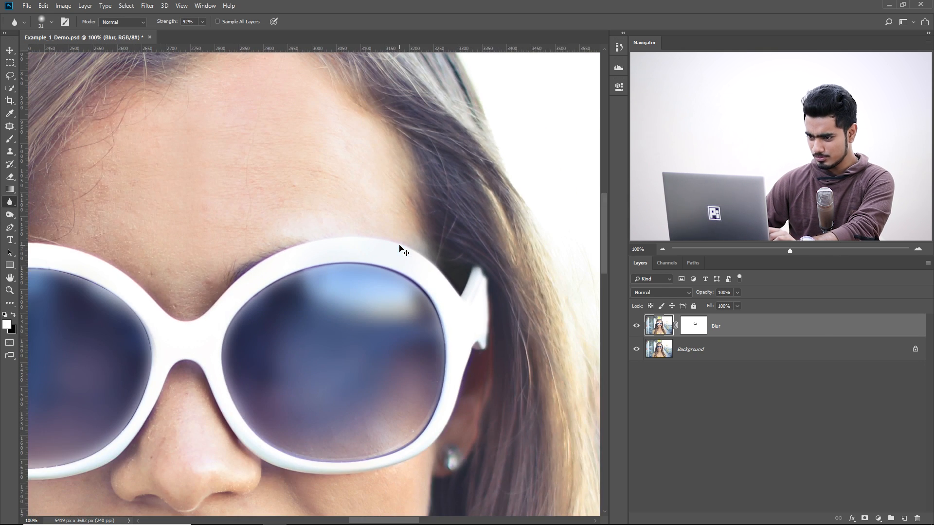
Compare the right lens's upper rim before and after blurring by undoing the blur, selection and path and reapplying them
{"action": "key", "text": "ctrl+d"}
{"action": "key", "text": "ctrl+alt+z"}
{"action": "key", "text": "ctrl+alt+z"}
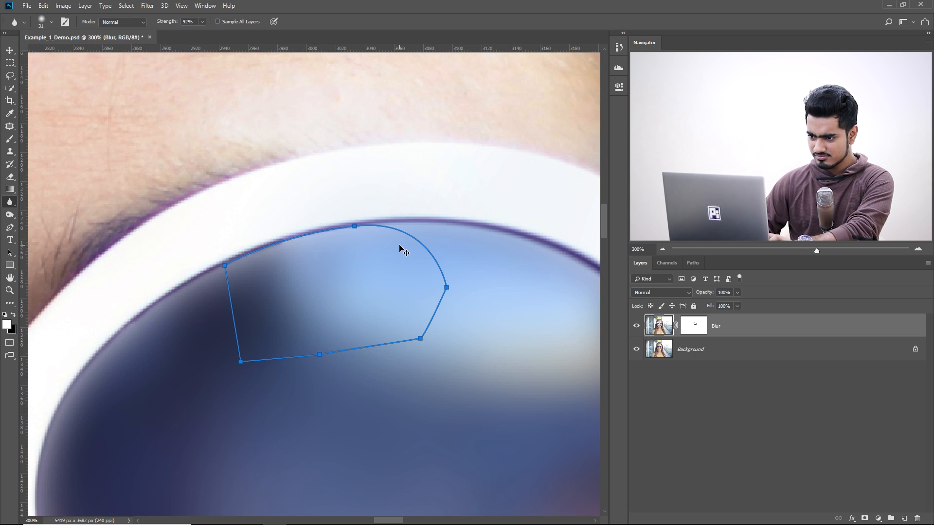
{"action": "key", "text": "ctrl+alt+z"}
{"action": "key", "text": "ctrl+alt+z"}
{"action": "key", "text": "ctrl+alt+z"}
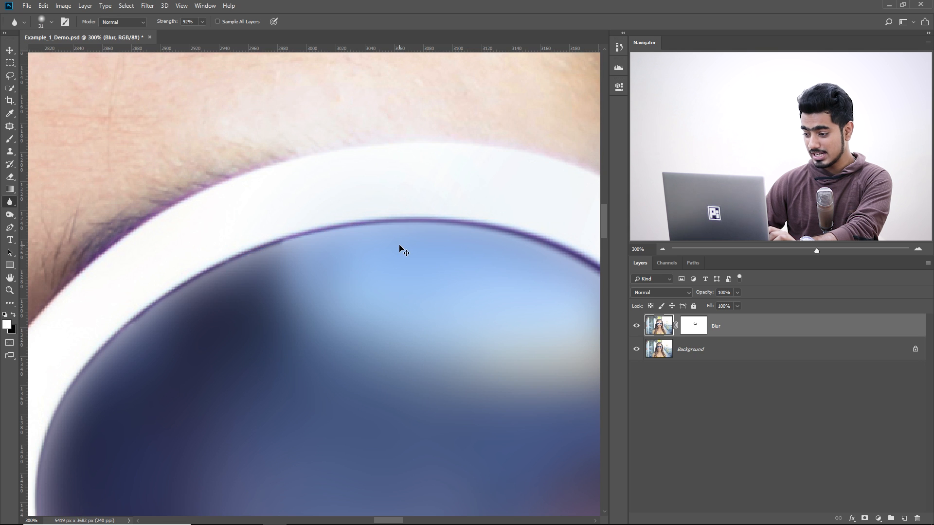
{"action": "key", "text": "ctrl+minus"}
{"action": "key", "text": "ctrl+plus"}
{"action": "key", "text": "ctrl+plus"}
{"action": "key", "text": "ctrl+plus"}
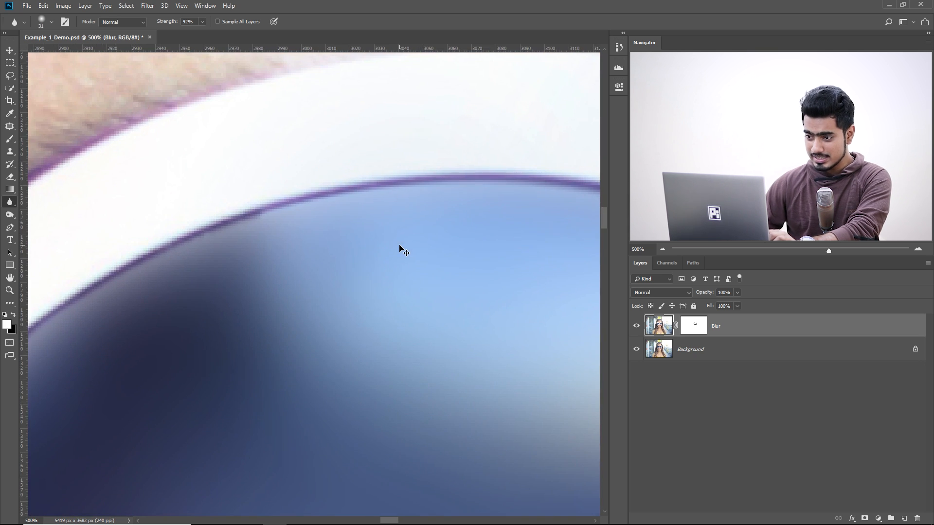
{"action": "left_click_drag", "start_coordinate": [399, 246], "coordinate": [378, 261]}
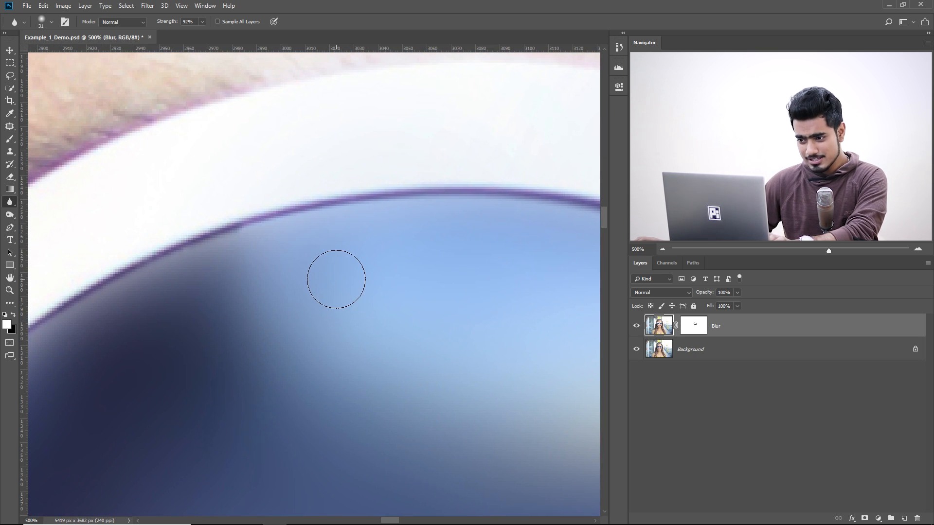
{"action": "key", "text": "ctrl+shift+z"}
{"action": "key", "text": "ctrl+shift+z"}
{"action": "key", "text": "ctrl+shift+z"}
{"action": "key", "text": "ctrl+Return"}
{"action": "key", "text": "ctrl+d"}
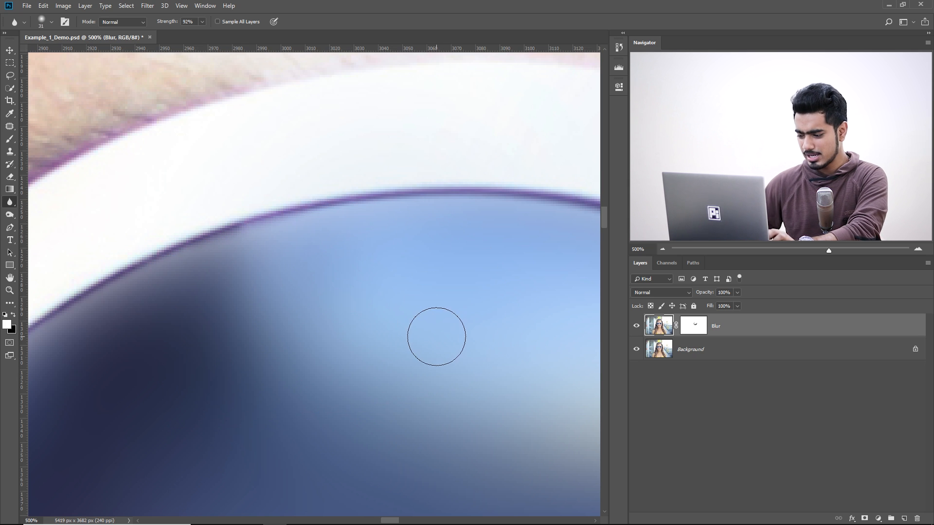
Target the Blur layer's mask and paint black with a soft brush of about 130 px along the left lens's inner and lower rim
{"action": "key", "text": "ctrl+minus"}
{"action": "key", "text": "ctrl+minus"}
{"action": "key", "text": "ctrl+minus"}
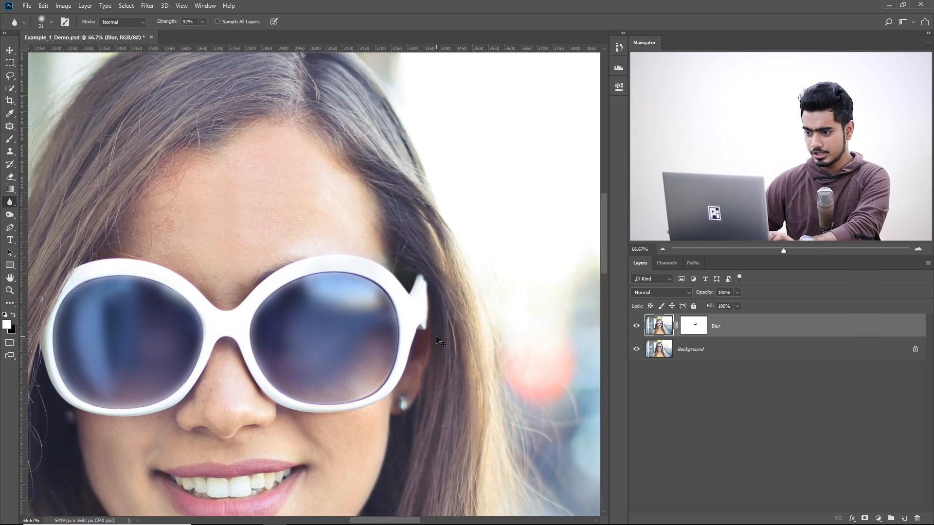
{"action": "left_click_drag", "start_coordinate": [332, 343], "coordinate": [410, 282]}
{"action": "left_click_drag", "start_coordinate": [285, 331], "coordinate": [391, 331]}
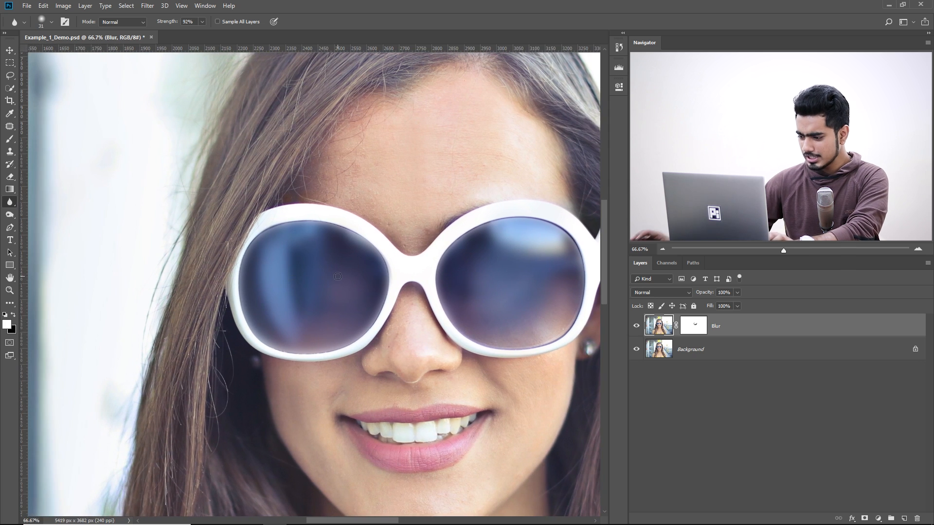
{"action": "key", "text": "ctrl+plus"}
{"action": "key", "text": "ctrl+plus"}
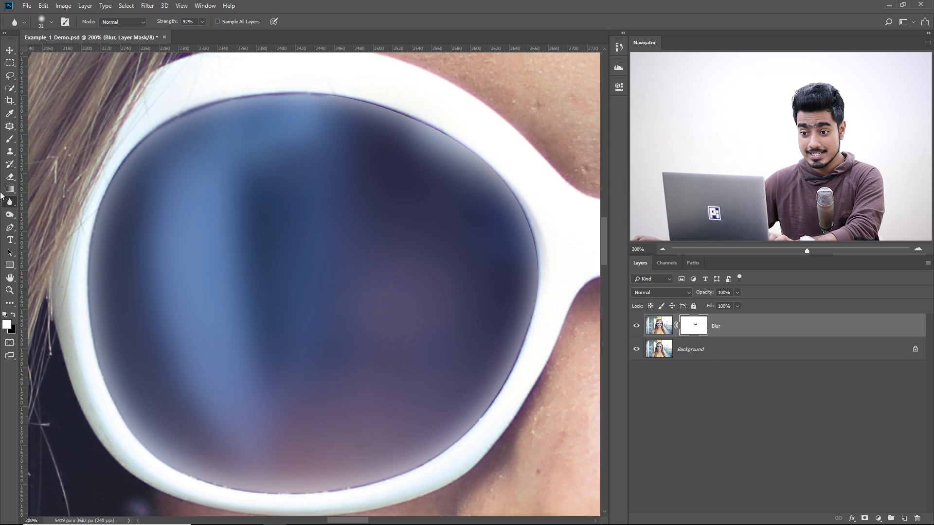
{"action": "left_click", "coordinate": [10, 141]}
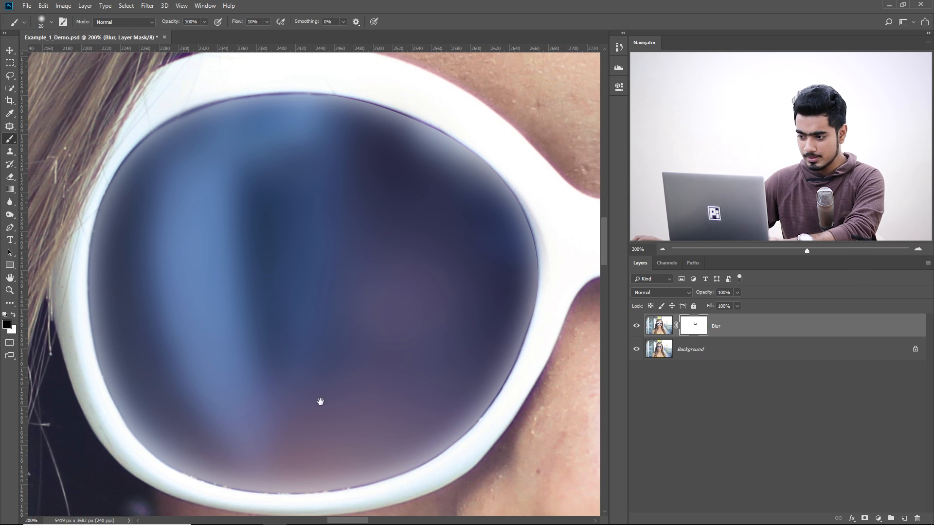
{"action": "left_click_drag", "start_coordinate": [363, 399], "coordinate": [337, 342]}
{"action": "mouse_move", "coordinate": [416, 369]}
{"action": "left_mouse_down"}
{"action": "mouse_move", "coordinate": [468, 369]}
{"action": "mouse_move", "coordinate": [502, 321]}
{"action": "mouse_move", "coordinate": [532, 255]}
{"action": "mouse_move", "coordinate": [521, 221]}
{"action": "mouse_move", "coordinate": [531, 195]}
{"action": "left_mouse_up"}
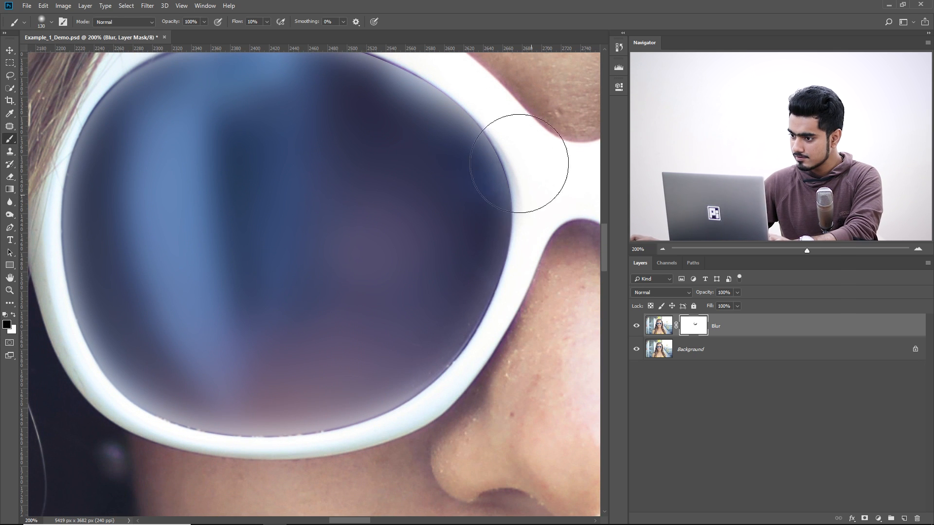
{"action": "left_click_drag", "start_coordinate": [152, 415], "coordinate": [279, 469]}
{"action": "left_click_drag", "start_coordinate": [230, 410], "coordinate": [312, 461]}
Continue painting black on the mask along the left lens's outer side and lower inner edge to restore the original detail
{"action": "left_click_drag", "start_coordinate": [177, 313], "coordinate": [209, 313]}
{"action": "mouse_move", "coordinate": [151, 275]}
{"action": "left_mouse_down"}
{"action": "mouse_move", "coordinate": [147, 155]}
{"action": "mouse_move", "coordinate": [133, 189]}
{"action": "mouse_move", "coordinate": [145, 343]}
{"action": "mouse_move", "coordinate": [134, 140]}
{"action": "mouse_move", "coordinate": [183, 167]}
{"action": "mouse_move", "coordinate": [177, 246]}
{"action": "mouse_move", "coordinate": [198, 171]}
{"action": "mouse_move", "coordinate": [128, 304]}
{"action": "mouse_move", "coordinate": [248, 443]}
{"action": "mouse_move", "coordinate": [228, 462]}
{"action": "mouse_move", "coordinate": [224, 141]}
{"action": "mouse_move", "coordinate": [159, 266]}
{"action": "mouse_move", "coordinate": [156, 336]}
{"action": "left_mouse_up"}
{"action": "left_click_drag", "start_coordinate": [156, 336], "coordinate": [130, 310]}
{"action": "left_click_drag", "start_coordinate": [414, 486], "coordinate": [359, 356]}
{"action": "left_click_drag", "start_coordinate": [436, 395], "coordinate": [373, 426]}
{"action": "mouse_move", "coordinate": [443, 431]}
{"action": "left_mouse_down"}
{"action": "mouse_move", "coordinate": [442, 344]}
{"action": "mouse_move", "coordinate": [474, 312]}
{"action": "mouse_move", "coordinate": [483, 417]}
{"action": "mouse_move", "coordinate": [525, 251]}
{"action": "mouse_move", "coordinate": [521, 339]}
{"action": "mouse_move", "coordinate": [497, 417]}
{"action": "mouse_move", "coordinate": [311, 495]}
{"action": "left_mouse_up"}
{"action": "mouse_move", "coordinate": [99, 369]}
{"action": "left_mouse_down"}
{"action": "mouse_move", "coordinate": [205, 281]}
{"action": "mouse_move", "coordinate": [258, 313]}
{"action": "mouse_move", "coordinate": [223, 347]}
{"action": "left_mouse_up"}
Paint white on the mask over the left lens's central reflection and inner side with a brush of about 151 px to restore the blur
{"action": "key", "text": "x"}
{"action": "right_click", "coordinate": [201, 320], "text": "alt"}
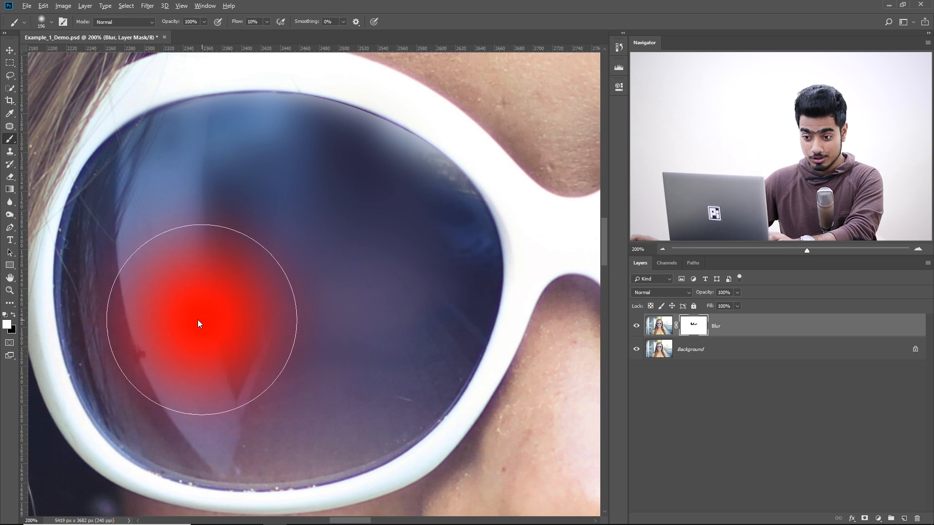
{"action": "right_click", "coordinate": [214, 281], "text": "alt"}
{"action": "mouse_move", "coordinate": [176, 251]}
{"action": "left_mouse_down"}
{"action": "mouse_move", "coordinate": [204, 255]}
{"action": "mouse_move", "coordinate": [225, 399]}
{"action": "mouse_move", "coordinate": [246, 398]}
{"action": "mouse_move", "coordinate": [231, 408]}
{"action": "left_mouse_up"}
{"action": "right_click", "coordinate": [245, 342], "text": "alt"}
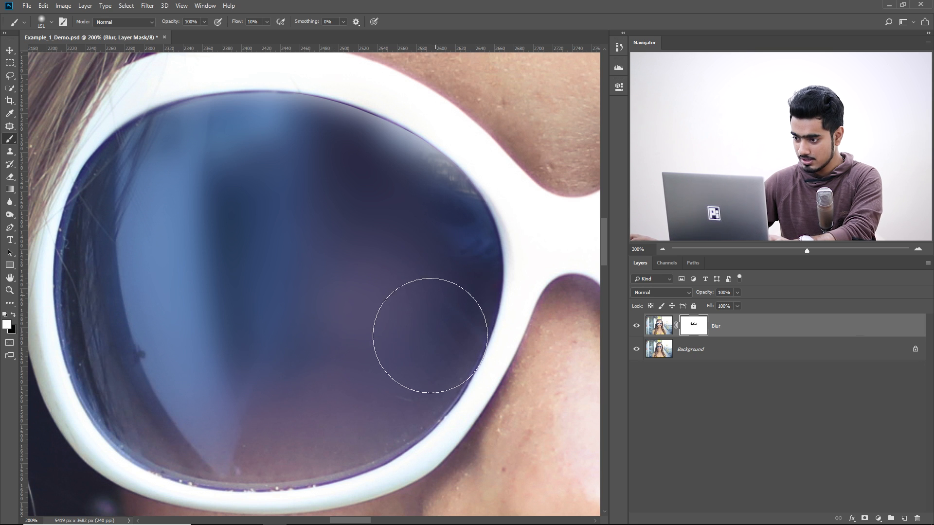
{"action": "right_click", "coordinate": [428, 304], "text": "alt"}
{"action": "left_click_drag", "start_coordinate": [442, 308], "coordinate": [467, 203]}
{"action": "mouse_move", "coordinate": [239, 428]}
{"action": "left_mouse_down"}
{"action": "mouse_move", "coordinate": [199, 438]}
{"action": "mouse_move", "coordinate": [222, 439]}
{"action": "left_mouse_up"}
Enlarge the brush to about 191 px and paint white on the mask down the left lens's outer side to blur the remaining reflection
{"action": "right_click", "coordinate": [196, 271], "text": "alt"}
{"action": "left_click_drag", "start_coordinate": [276, 204], "coordinate": [330, 200]}
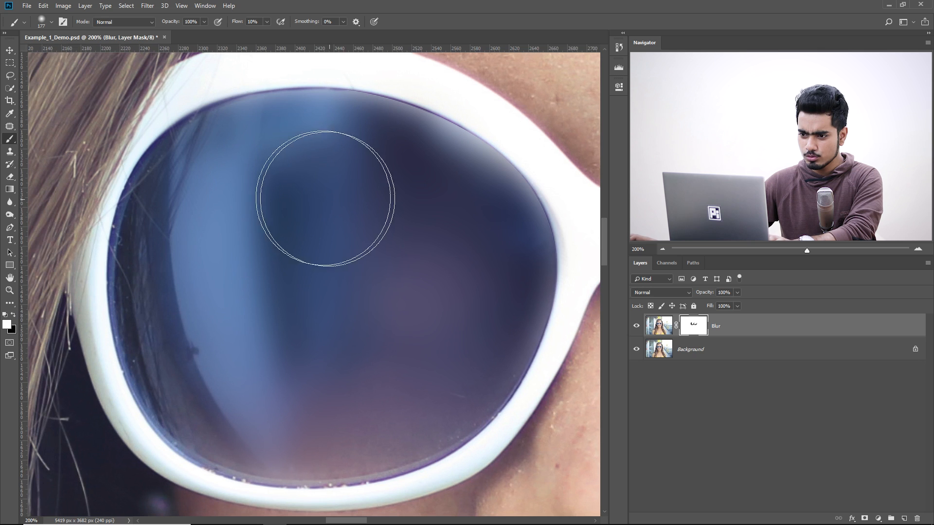
{"action": "left_click_drag", "start_coordinate": [260, 267], "coordinate": [248, 254]}
{"action": "mouse_move", "coordinate": [222, 308]}
{"action": "left_mouse_down"}
{"action": "mouse_move", "coordinate": [226, 250]}
{"action": "mouse_move", "coordinate": [209, 295]}
{"action": "mouse_move", "coordinate": [225, 216]}
{"action": "mouse_move", "coordinate": [211, 340]}
{"action": "mouse_move", "coordinate": [211, 319]}
{"action": "mouse_move", "coordinate": [197, 346]}
{"action": "mouse_move", "coordinate": [188, 268]}
{"action": "mouse_move", "coordinate": [215, 407]}
{"action": "left_mouse_up"}
{"action": "right_click", "coordinate": [220, 325], "text": "alt"}
{"action": "right_click", "coordinate": [213, 389], "text": "alt"}
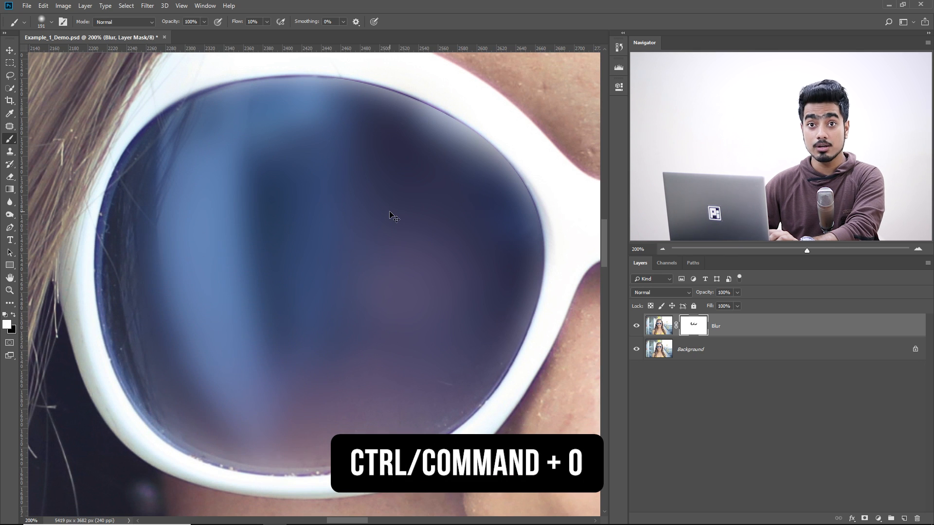
Enlarge the brush to about 253 px and touch up the left lens's outer side with white on the mask
{"action": "key", "text": "ctrl+0"}
{"action": "key", "text": "ctrl+minus"}
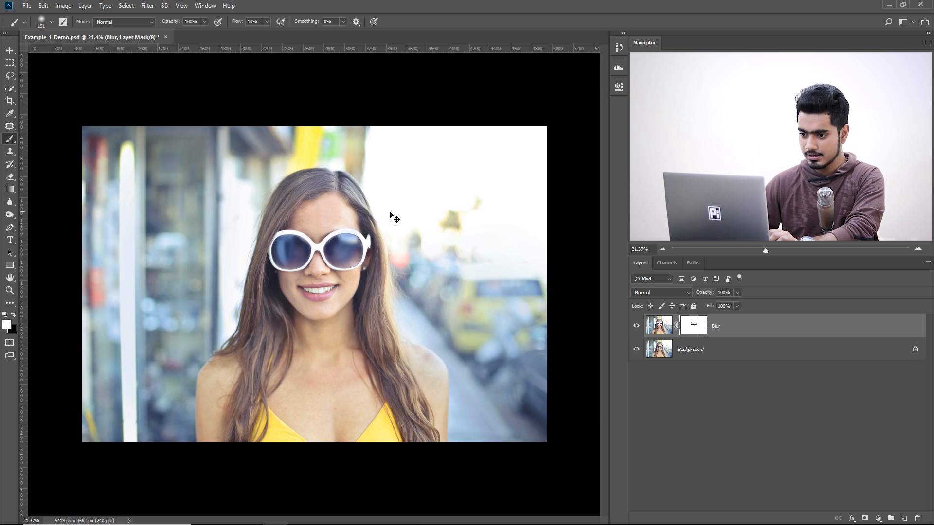
{"action": "key", "text": "ctrl+plus"}
{"action": "key", "text": "ctrl+plus"}
{"action": "key", "text": "ctrl+plus"}
{"action": "key", "text": "ctrl+plus"}
{"action": "key", "text": "ctrl+plus"}
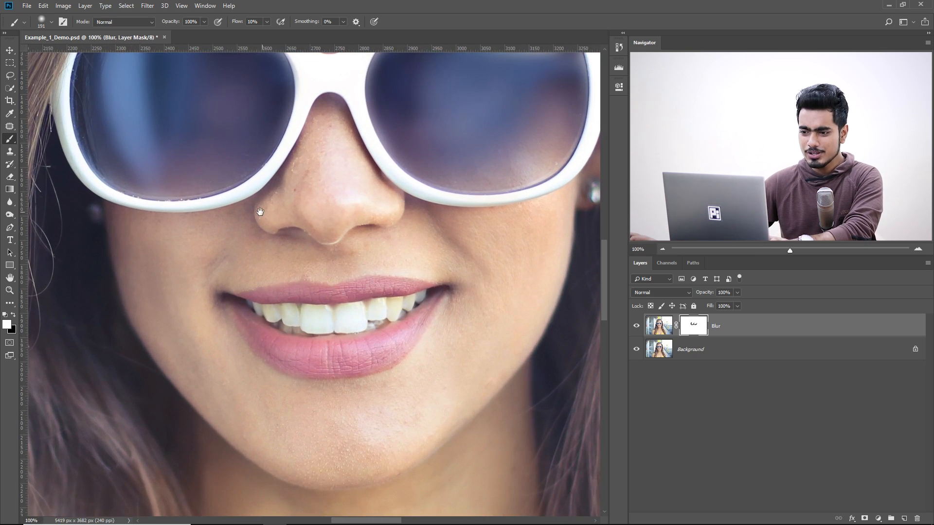
{"action": "mouse_move", "coordinate": [260, 212]}
{"action": "left_mouse_down"}
{"action": "mouse_move", "coordinate": [271, 320]}
{"action": "mouse_move", "coordinate": [328, 354]}
{"action": "left_mouse_up"}
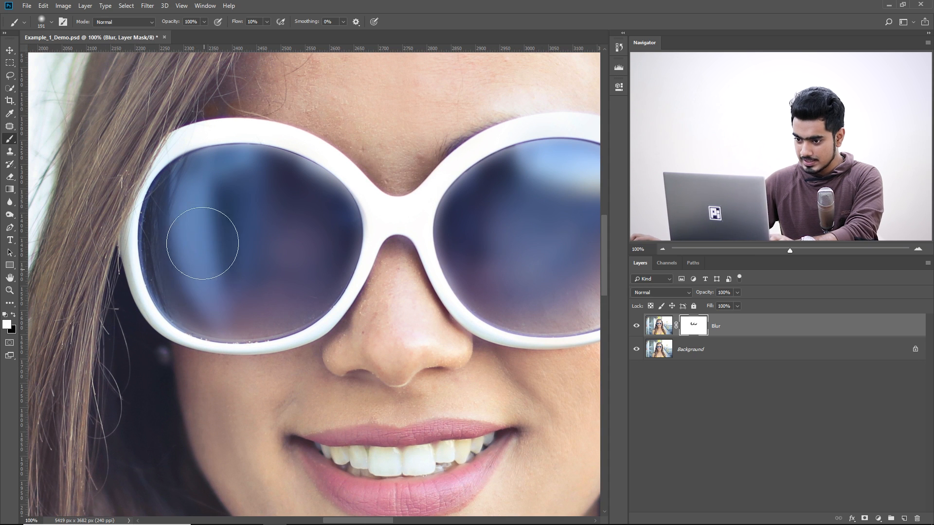
{"action": "left_click_drag", "start_coordinate": [227, 275], "coordinate": [238, 276]}
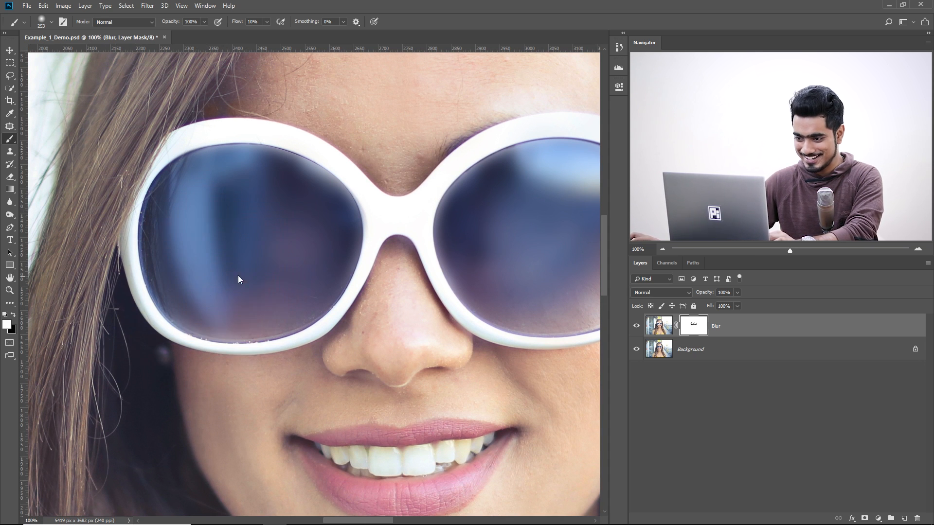
{"action": "key", "text": "x"}
{"action": "key", "text": "x"}
Add a new layer named Paint Right above the Blur layer and another empty layer on top of it
{"action": "left_click_drag", "start_coordinate": [344, 225], "coordinate": [284, 232]}
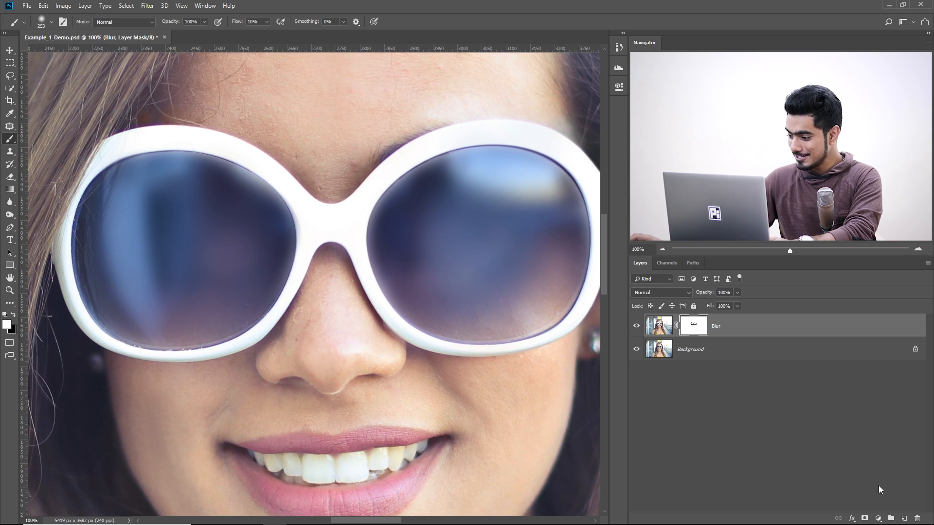
{"action": "left_click", "coordinate": [904, 518]}
{"action": "double_click", "coordinate": [685, 327]}
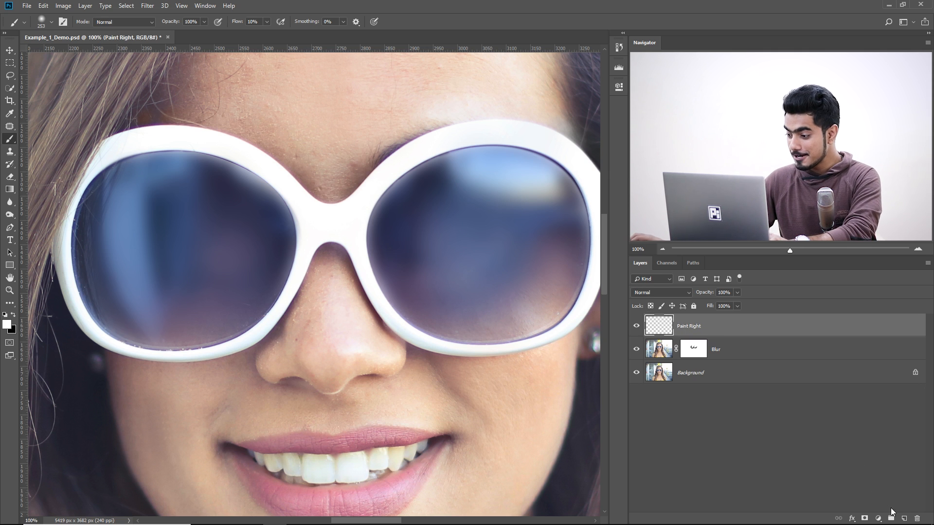
{"action": "left_click", "coordinate": [903, 519]}
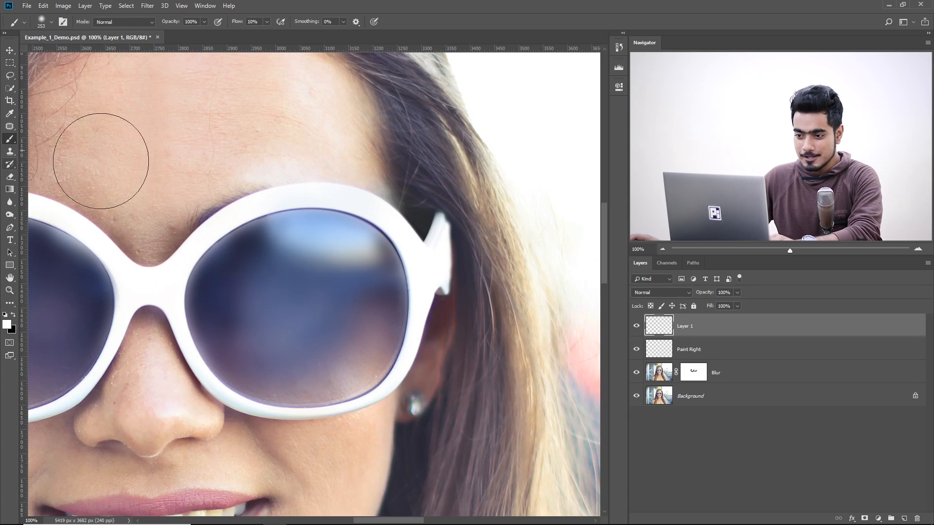
Set the brush to 100% flow, 100% hardness and a size of about 161 px
{"action": "right_click", "coordinate": [301, 189], "text": "alt"}
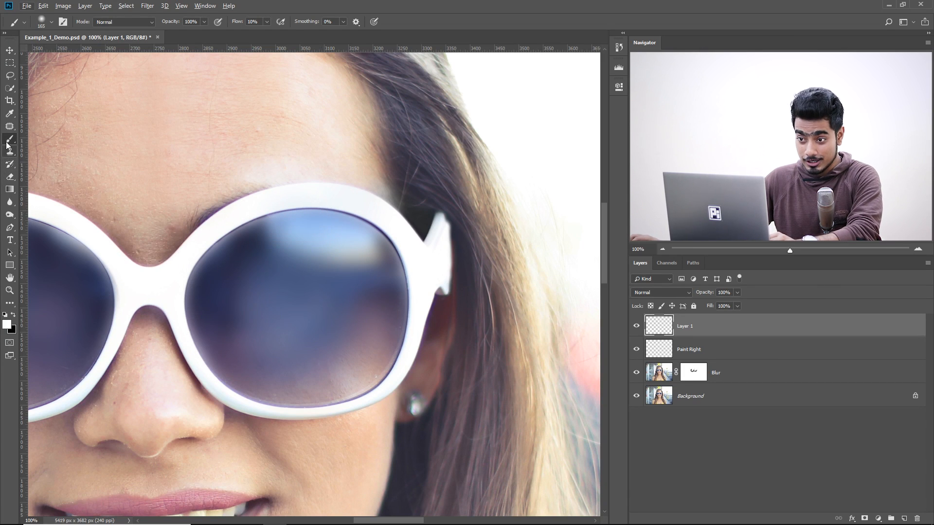
{"action": "left_click_drag", "start_coordinate": [267, 21], "coordinate": [348, 31]}
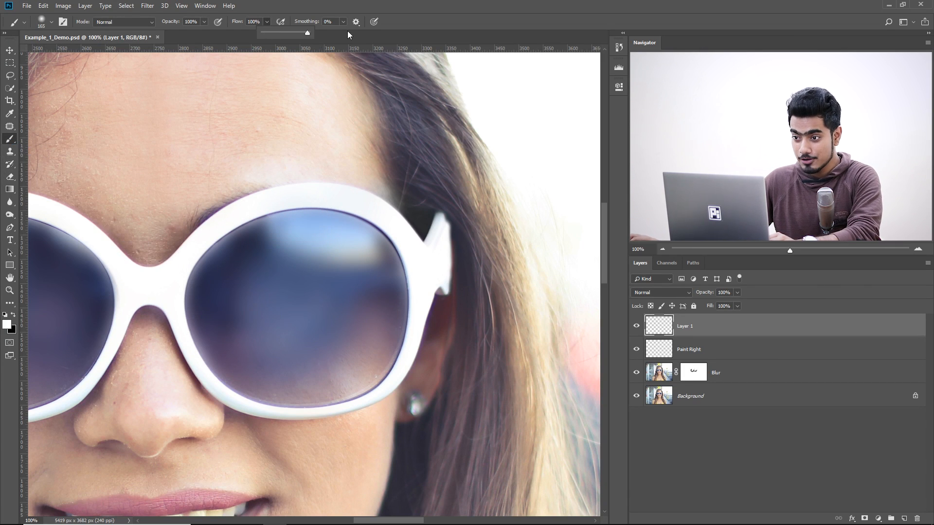
{"action": "left_click", "coordinate": [52, 22]}
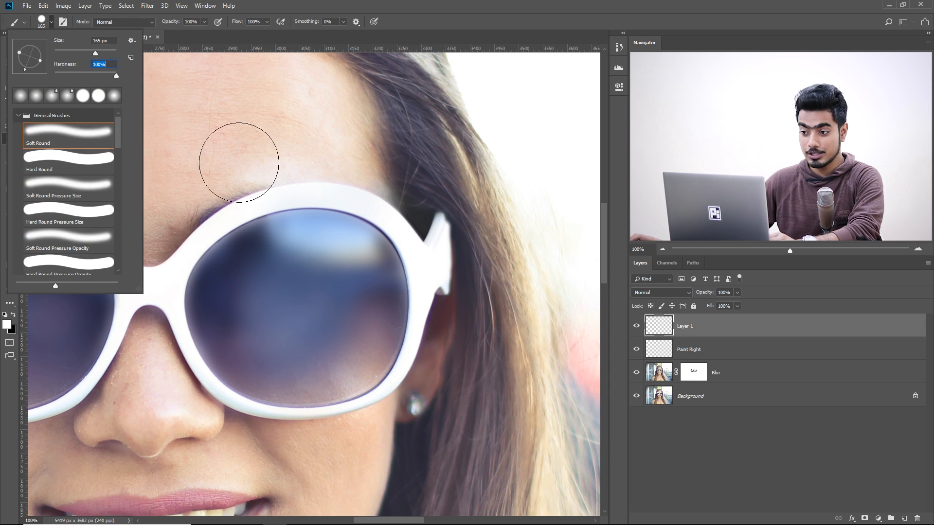
{"action": "mouse_move", "coordinate": [267, 151]}
{"action": "left_mouse_down"}
{"action": "mouse_move", "coordinate": [271, 160]}
{"action": "mouse_move", "coordinate": [272, 1]}
{"action": "mouse_move", "coordinate": [276, 243]}
{"action": "left_mouse_up"}
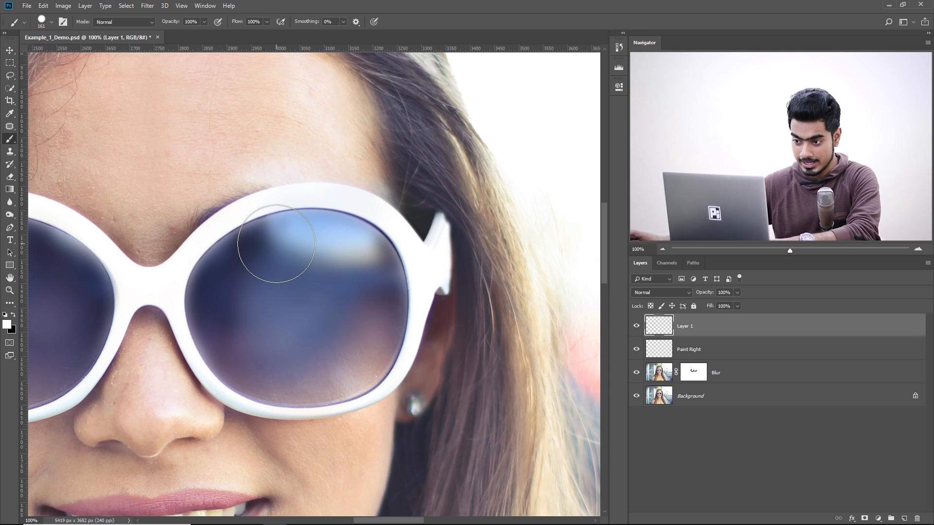
Sample the light blue near the right lens's upper rim and stamp it as a swatch on the forehead with a 135 px brush
{"action": "mouse_move", "coordinate": [286, 255]}
{"action": "left_mouse_down"}
{"action": "mouse_move", "coordinate": [271, 245]}
{"action": "mouse_move", "coordinate": [302, 220]}
{"action": "left_mouse_up"}
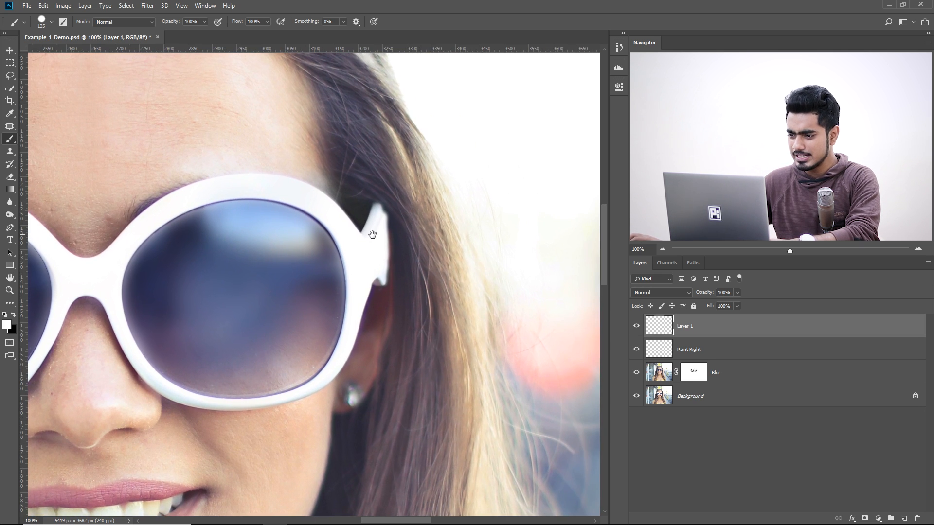
{"action": "mouse_move", "coordinate": [398, 211]}
{"action": "left_mouse_down"}
{"action": "mouse_move", "coordinate": [381, 280]}
{"action": "mouse_move", "coordinate": [389, 288]}
{"action": "left_mouse_up"}
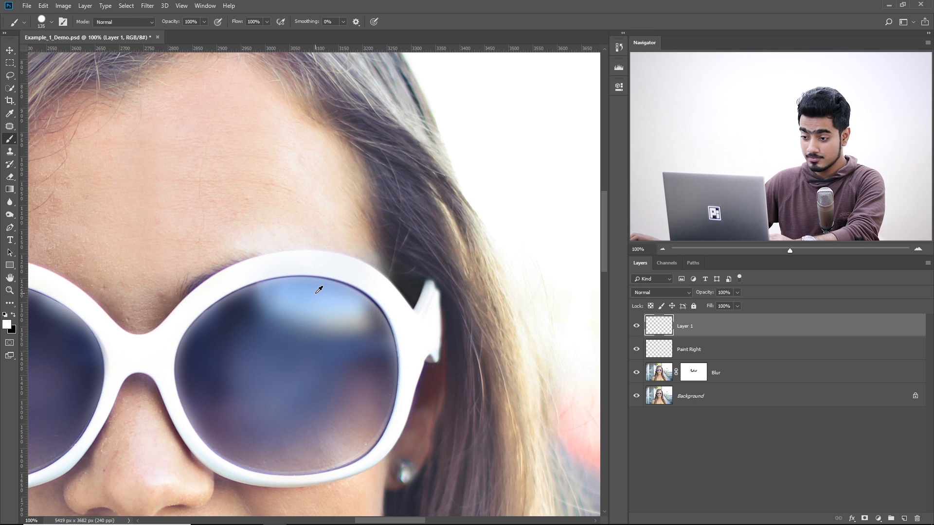
{"action": "left_click", "coordinate": [307, 127]}
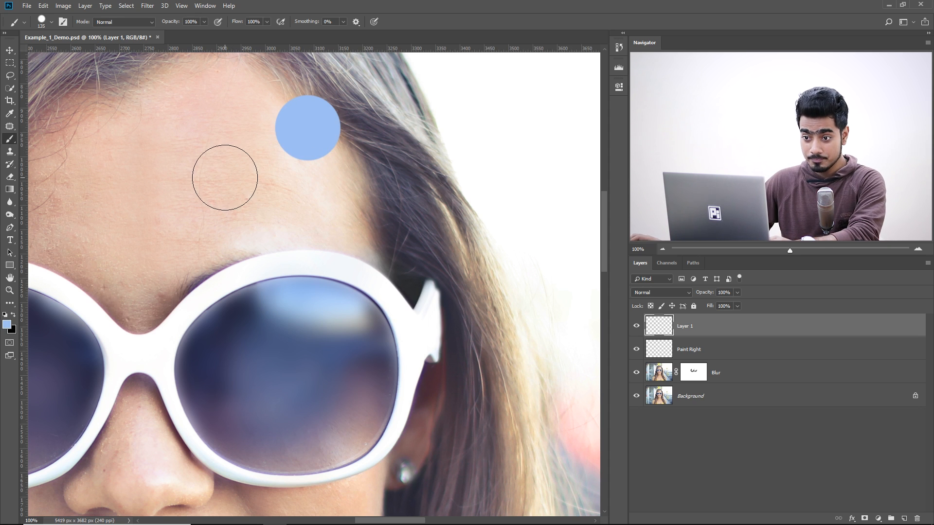
Set the Eyedropper's sample size to Point Sample
{"action": "left_click", "coordinate": [11, 115]}
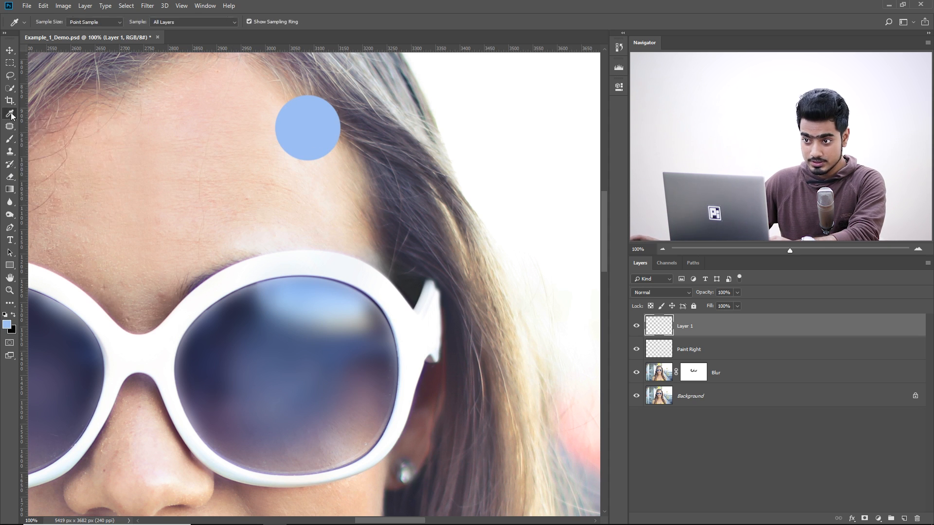
{"action": "left_click", "coordinate": [98, 22]}
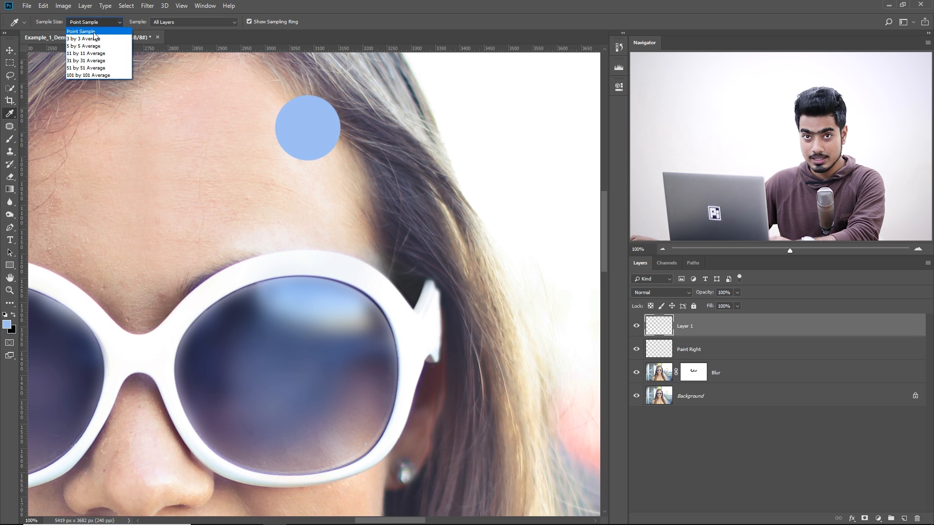
{"action": "left_click", "coordinate": [94, 32]}
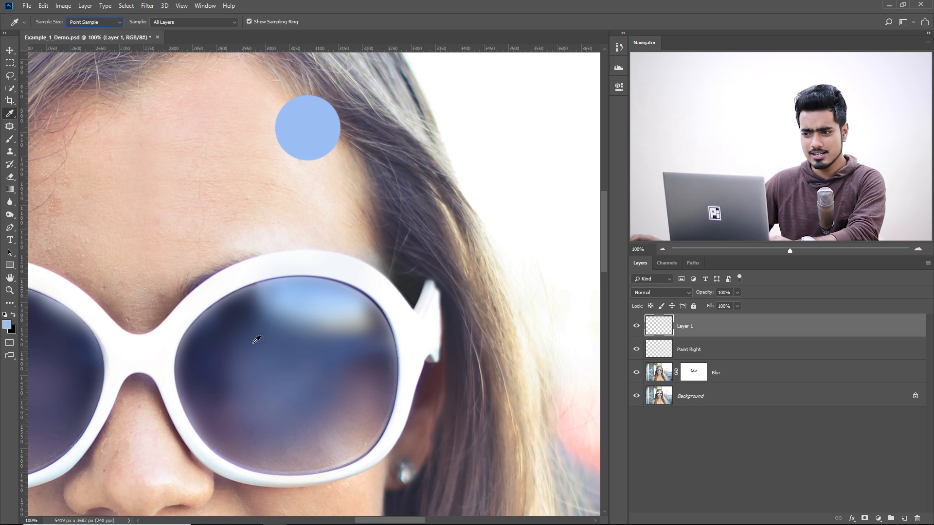
{"action": "left_click", "coordinate": [99, 26]}
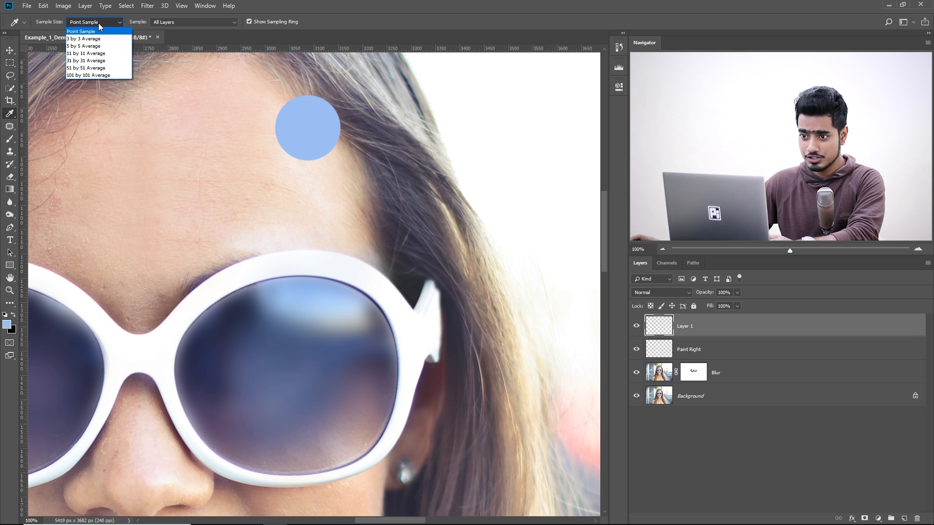
{"action": "left_click", "coordinate": [90, 32]}
With a 139 px brush, stamp a dark navy swatch sampled from the right lens beside the light blue swatch on the forehead
{"action": "left_click", "coordinate": [13, 141]}
{"action": "mouse_move", "coordinate": [329, 175]}
{"action": "left_mouse_down"}
{"action": "mouse_move", "coordinate": [315, 156]}
{"action": "mouse_move", "coordinate": [312, 167]}
{"action": "left_mouse_up"}
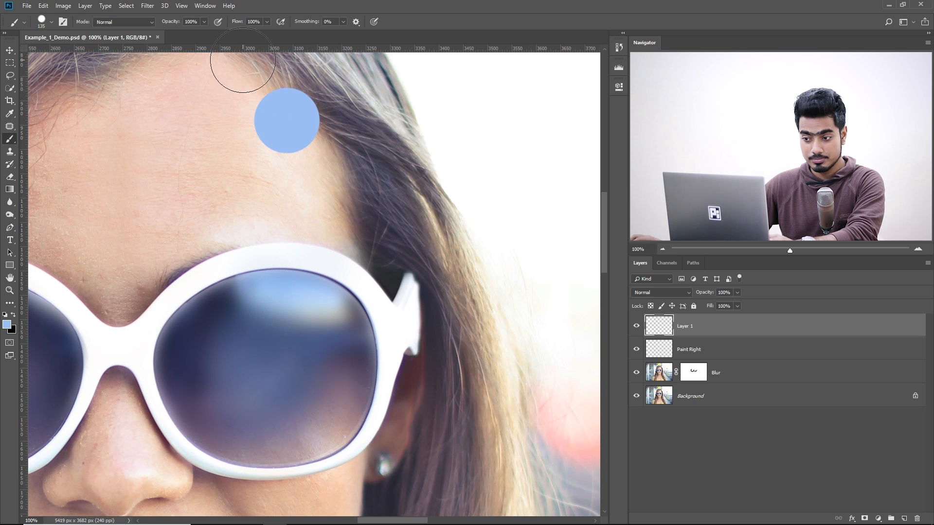
{"action": "left_click_drag", "start_coordinate": [238, 320], "coordinate": [202, 330]}
{"action": "left_click", "coordinate": [189, 330], "text": "alt"}
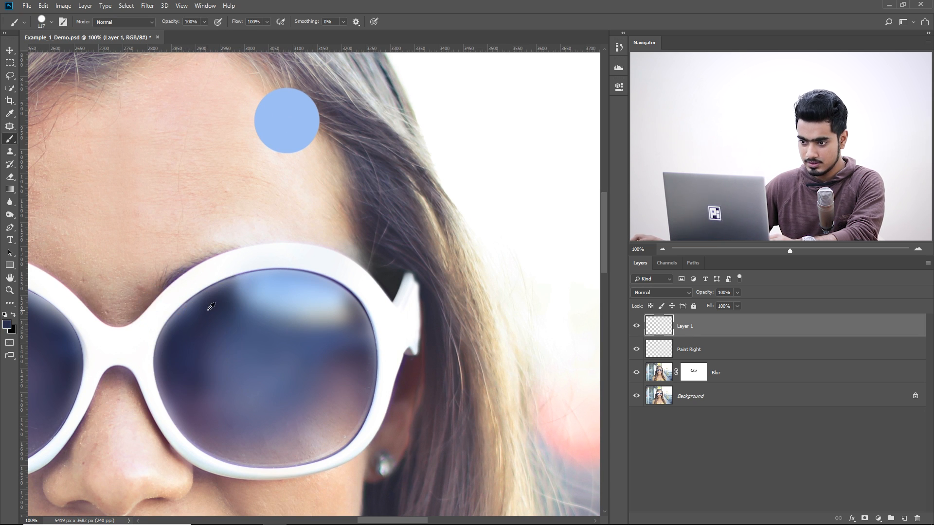
{"action": "left_click_drag", "start_coordinate": [172, 114], "coordinate": [189, 114]}
{"action": "left_click_drag", "start_coordinate": [238, 143], "coordinate": [226, 143]}
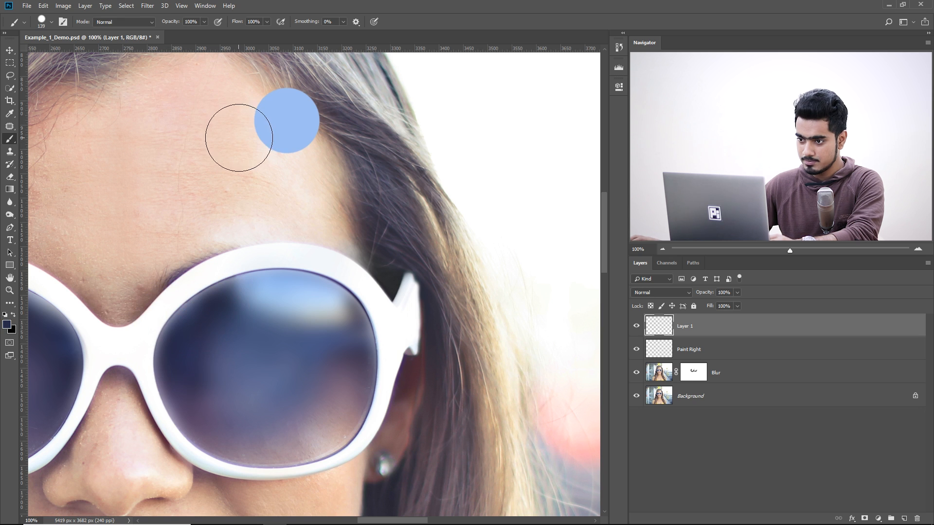
{"action": "left_click", "coordinate": [240, 132]}
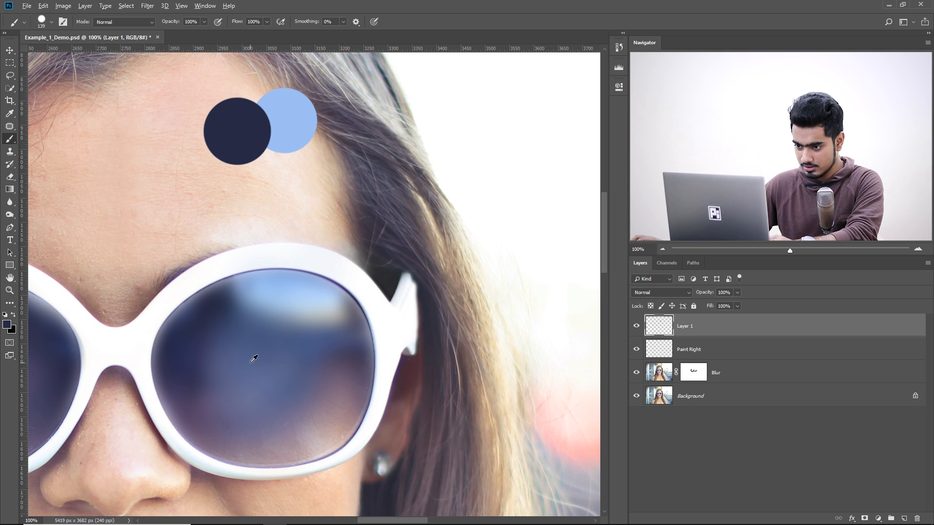
Stamp five more swatches sampled from the right lens around the existing ones: two medium blues, a greyish violet, a plum and a muted blue-violet
{"action": "left_click", "coordinate": [268, 168]}
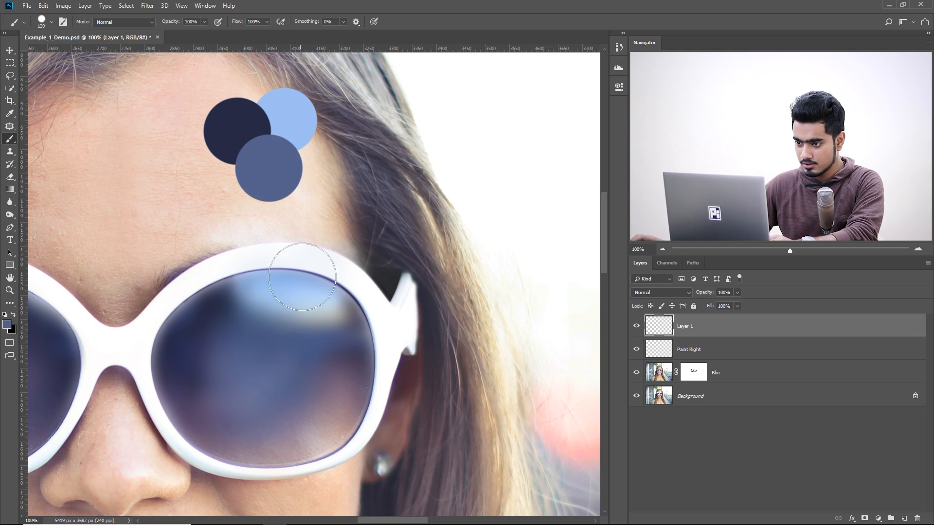
{"action": "left_click", "coordinate": [297, 163]}
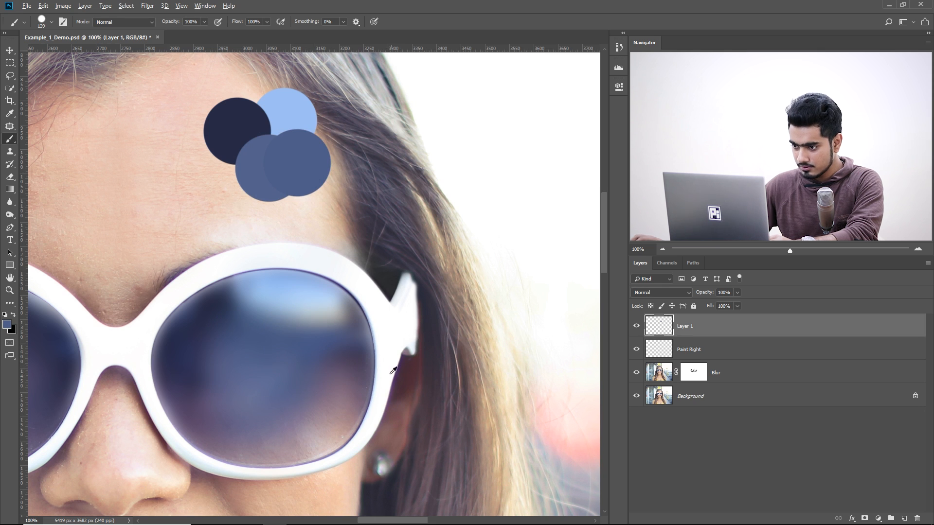
{"action": "left_click", "coordinate": [360, 321], "text": "alt"}
{"action": "left_click", "coordinate": [327, 132]}
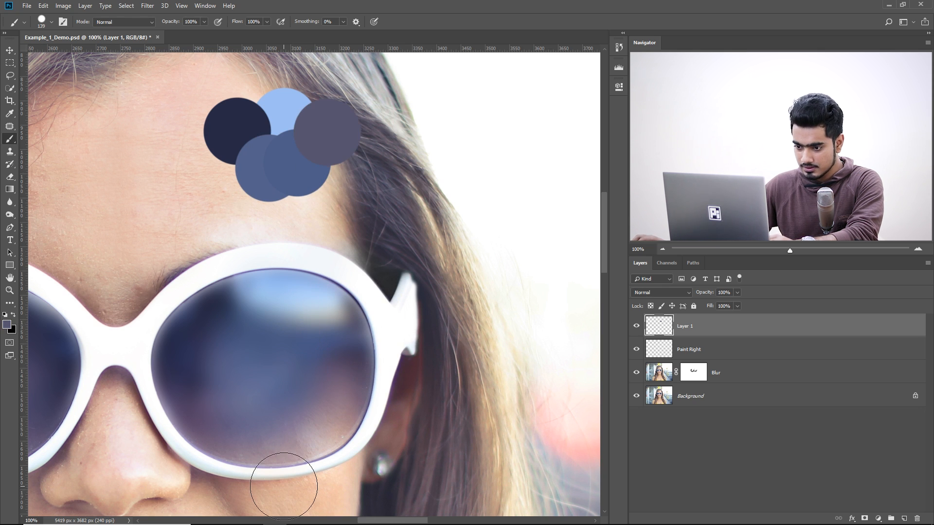
{"action": "left_click", "coordinate": [191, 415], "text": "alt"}
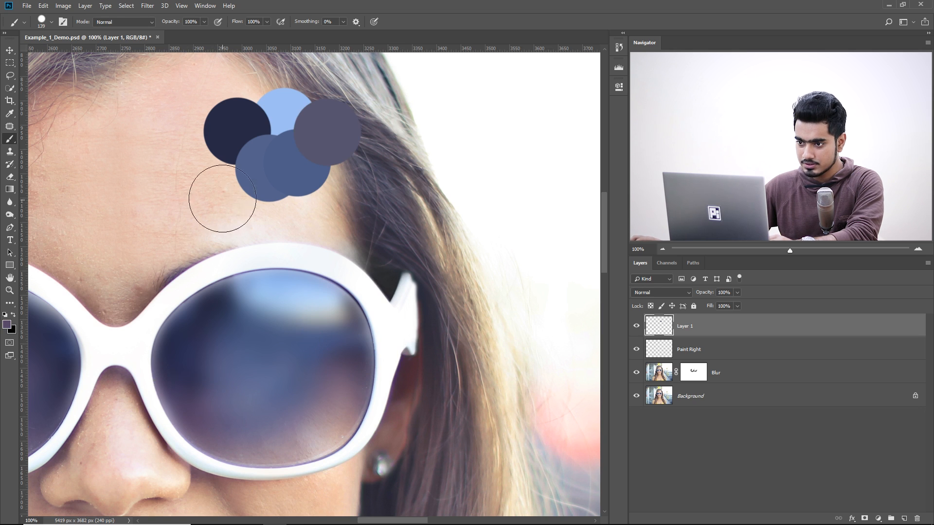
{"action": "left_click", "coordinate": [224, 183]}
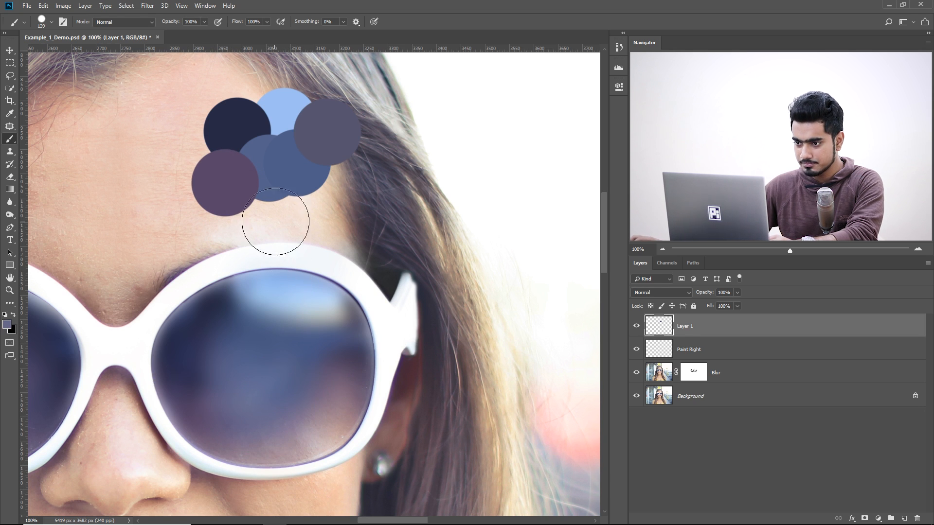
{"action": "left_click", "coordinate": [280, 202]}
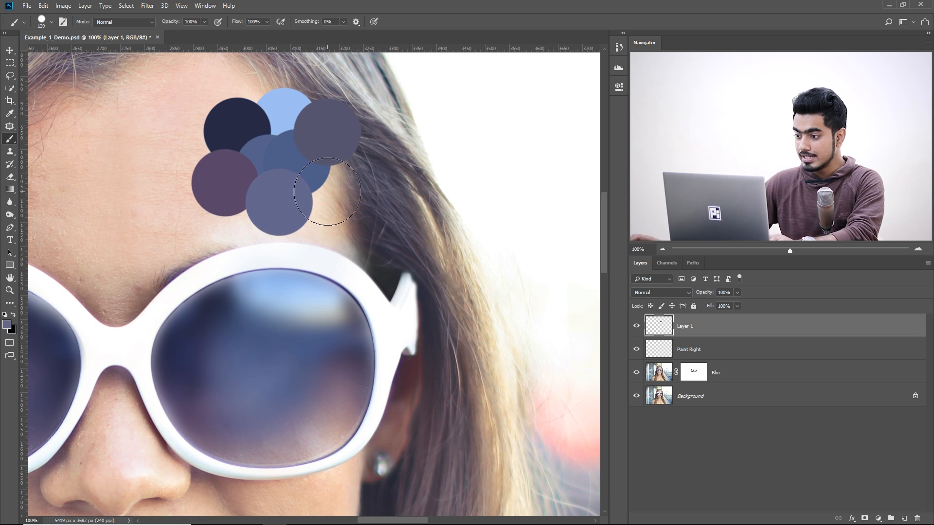
Load the Glass Right channel as a selection and add it as a layer mask on the Paint Right layer
{"action": "left_click", "coordinate": [716, 350]}
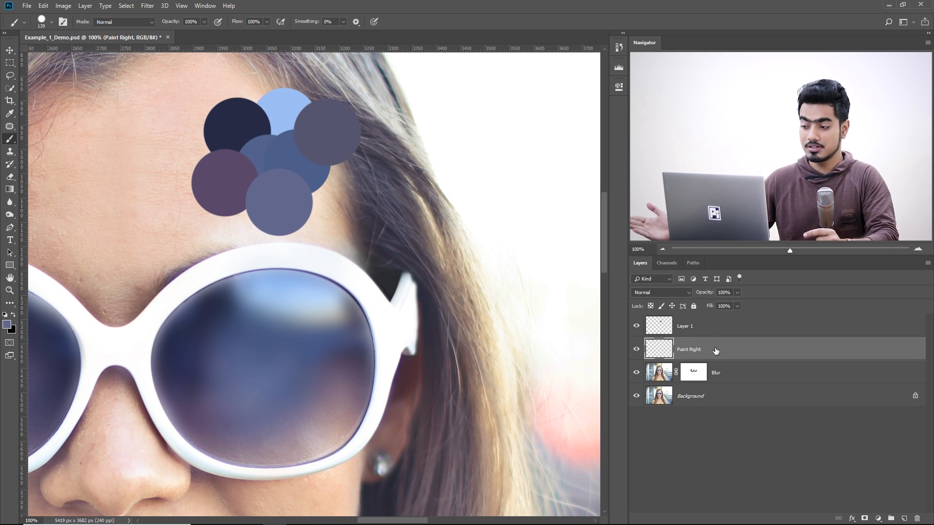
{"action": "left_click", "coordinate": [667, 264]}
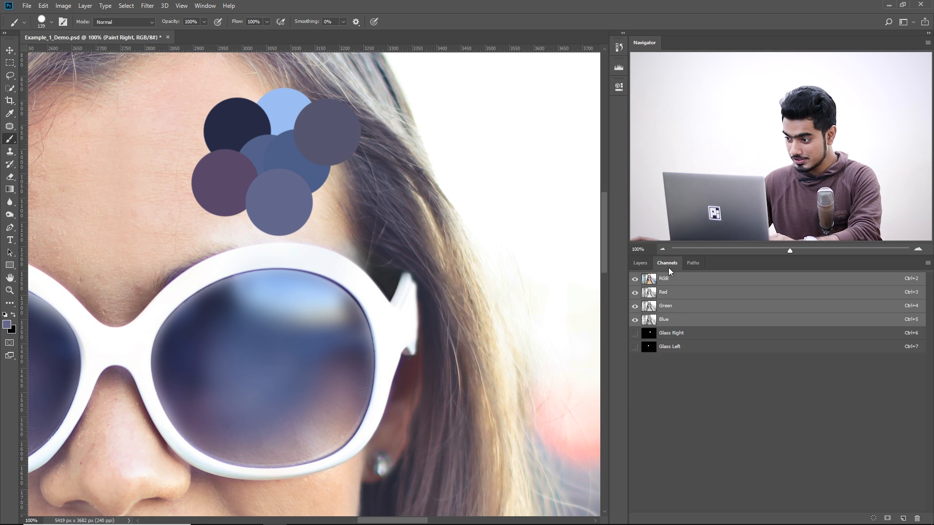
{"action": "left_click", "coordinate": [650, 334], "text": "ctrl"}
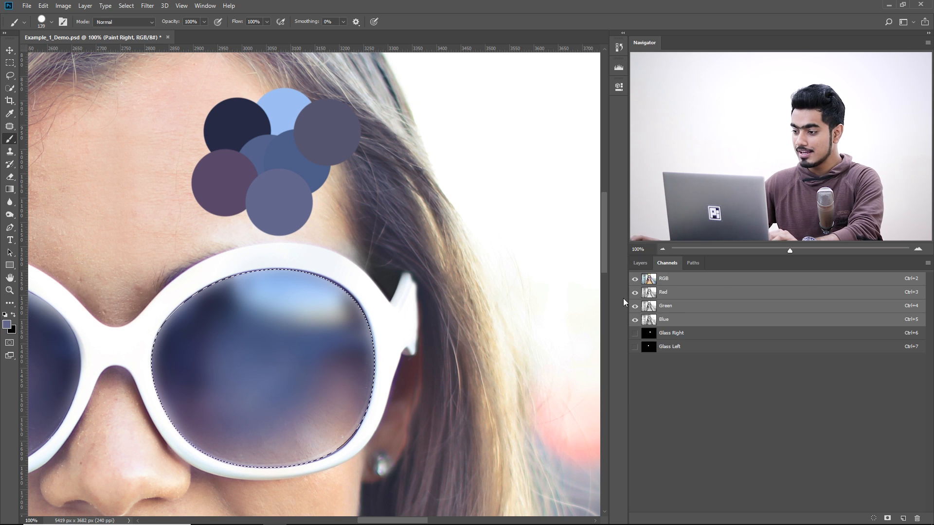
{"action": "left_click", "coordinate": [640, 263]}
{"action": "left_click", "coordinate": [866, 519]}
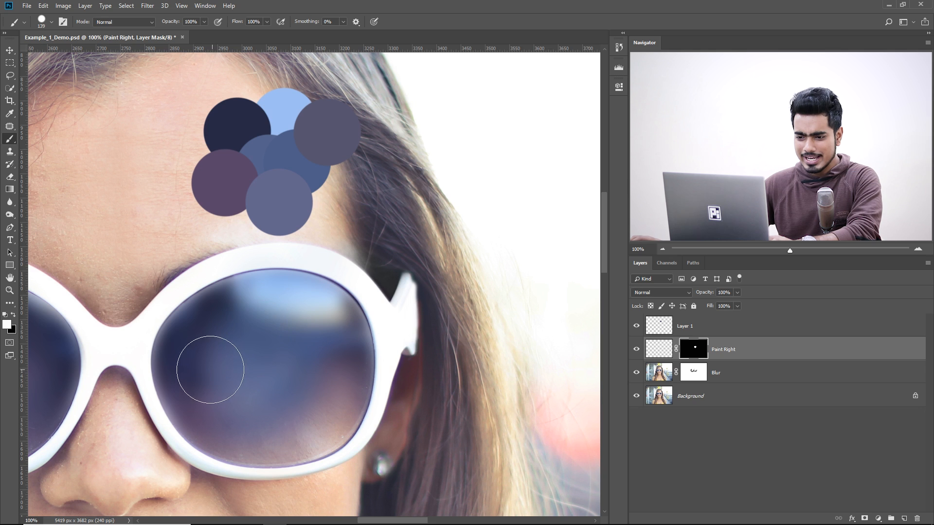
Paint the right lens on the Paint Right layer itself with the muted blue-violet, using a 169 px brush
{"action": "left_click_drag", "start_coordinate": [203, 314], "coordinate": [212, 315]}
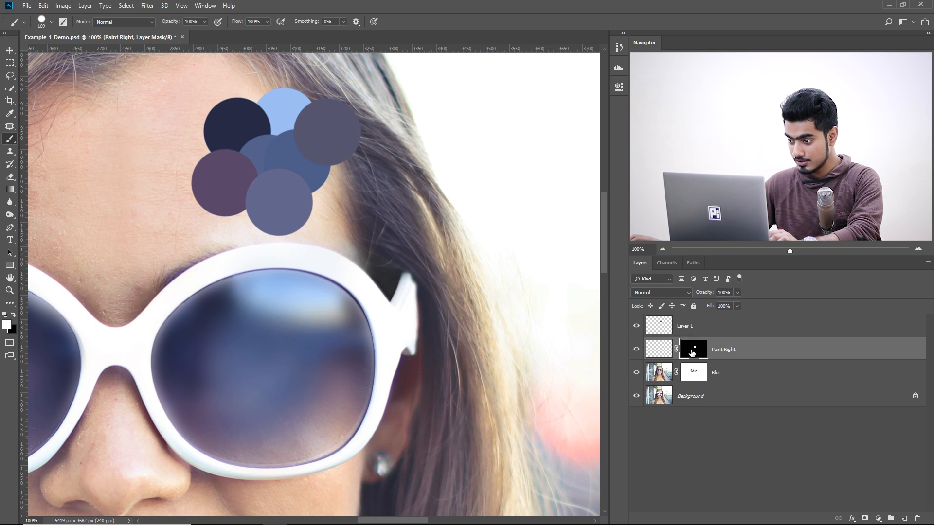
{"action": "left_click", "coordinate": [661, 350]}
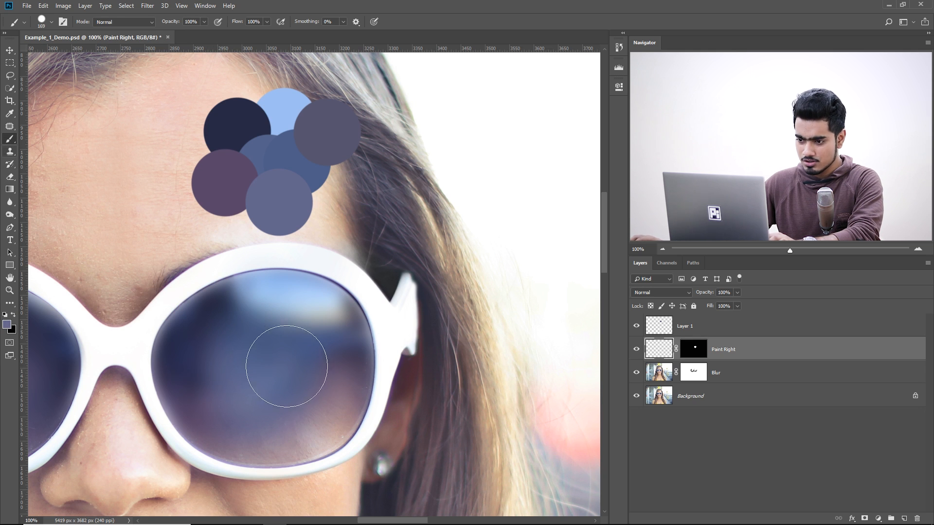
{"action": "mouse_move", "coordinate": [278, 314]}
{"action": "left_mouse_down"}
{"action": "mouse_move", "coordinate": [240, 382]}
{"action": "mouse_move", "coordinate": [234, 271]}
{"action": "mouse_move", "coordinate": [344, 291]}
{"action": "mouse_move", "coordinate": [379, 379]}
{"action": "mouse_move", "coordinate": [246, 469]}
{"action": "left_mouse_up"}
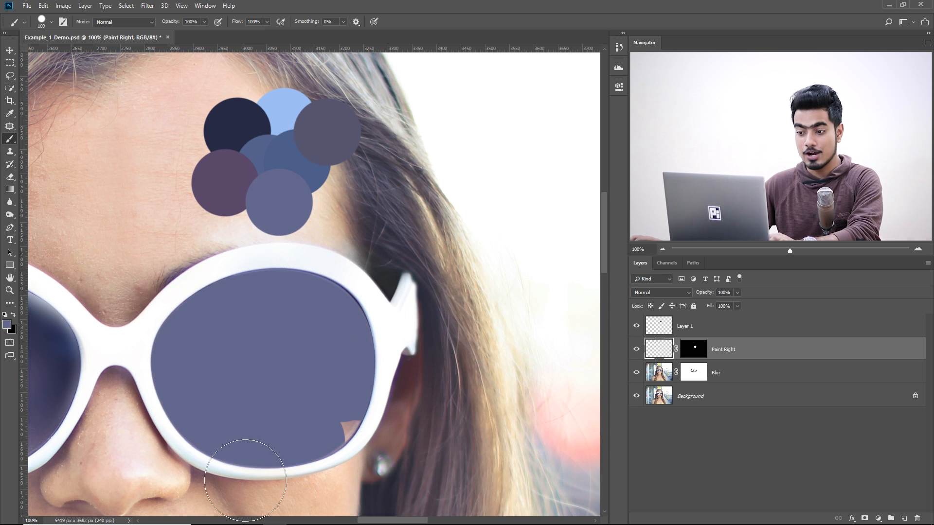
Examine the painted right lens's edge up close for places where the mask falls short of the frame
{"action": "scroll", "coordinate": [477, 377], "scroll_direction": "up", "scroll_amount": 4}
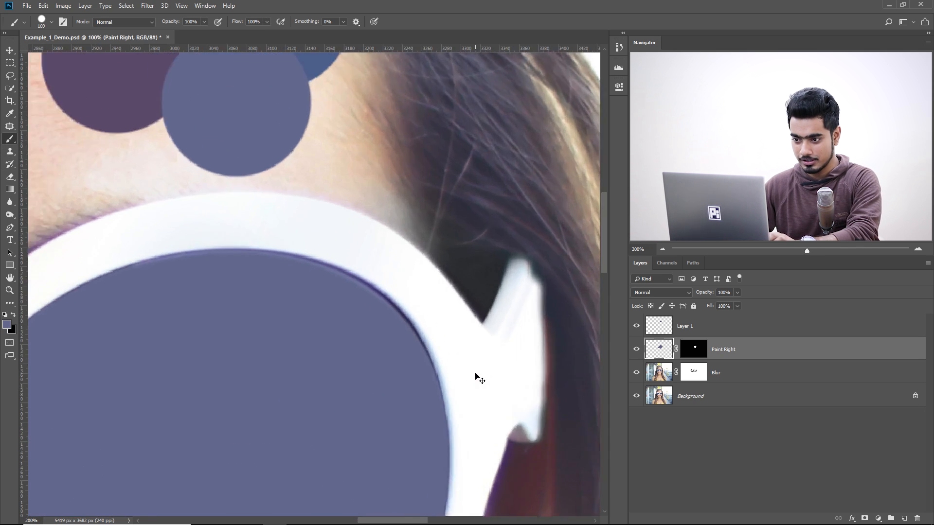
{"action": "left_click_drag", "start_coordinate": [422, 370], "coordinate": [579, 306]}
{"action": "left_click_drag", "start_coordinate": [341, 319], "coordinate": [350, 363]}
{"action": "left_click_drag", "start_coordinate": [408, 348], "coordinate": [309, 298]}
{"action": "left_click_drag", "start_coordinate": [413, 236], "coordinate": [238, 137]}
{"action": "left_click_drag", "start_coordinate": [281, 223], "coordinate": [467, 303]}
{"action": "left_click_drag", "start_coordinate": [337, 271], "coordinate": [349, 269]}
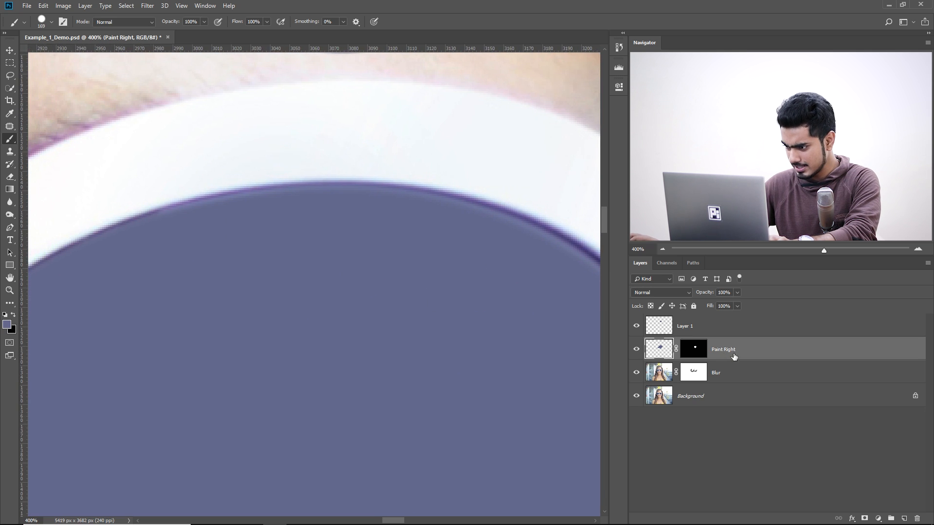
Target the Paint Right layer mask and draw a closed Pen path following the right lens's upper edge and enclosing the area below it
{"action": "left_click_drag", "start_coordinate": [300, 239], "coordinate": [336, 257]}
{"action": "left_click_drag", "start_coordinate": [260, 262], "coordinate": [177, 269]}
{"action": "left_click_drag", "start_coordinate": [432, 263], "coordinate": [419, 263]}
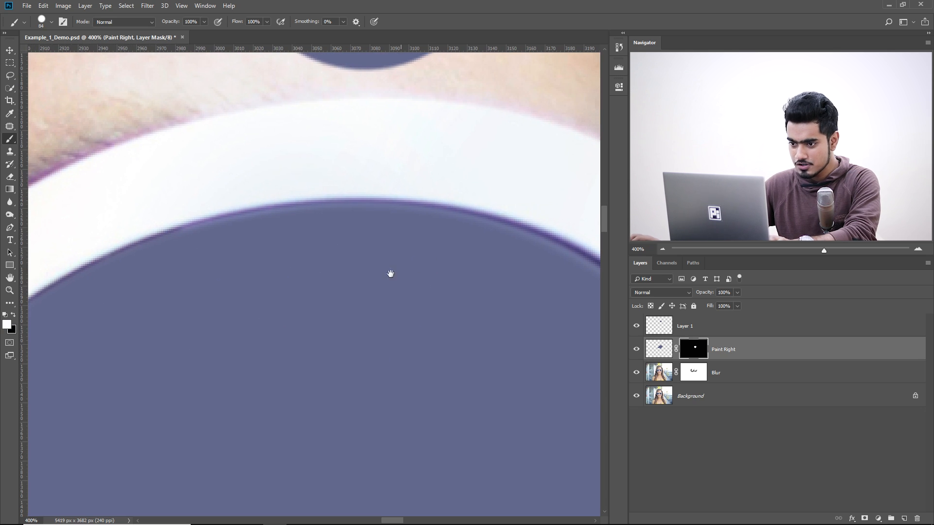
{"action": "key", "text": "p"}
{"action": "left_click_drag", "start_coordinate": [202, 252], "coordinate": [141, 261]}
{"action": "left_click_drag", "start_coordinate": [314, 242], "coordinate": [279, 246]}
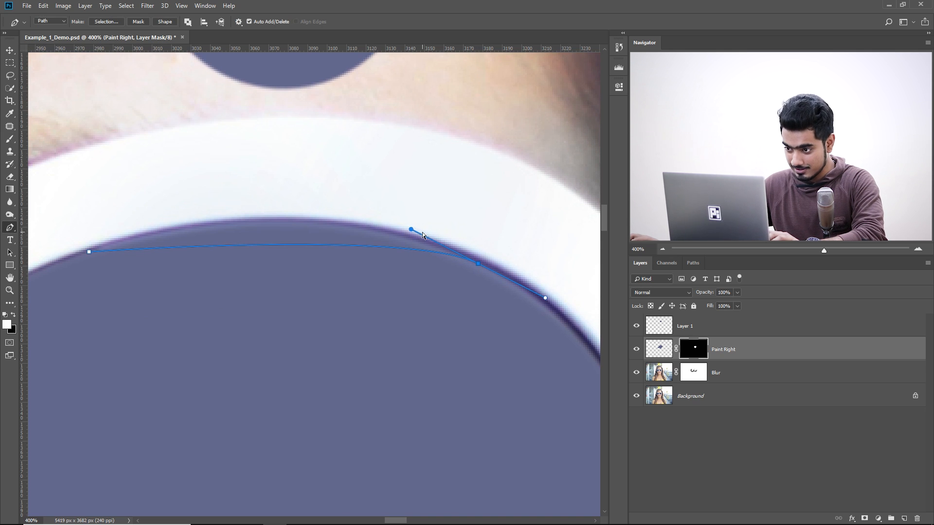
{"action": "left_click_drag", "start_coordinate": [305, 183], "coordinate": [295, 176]}
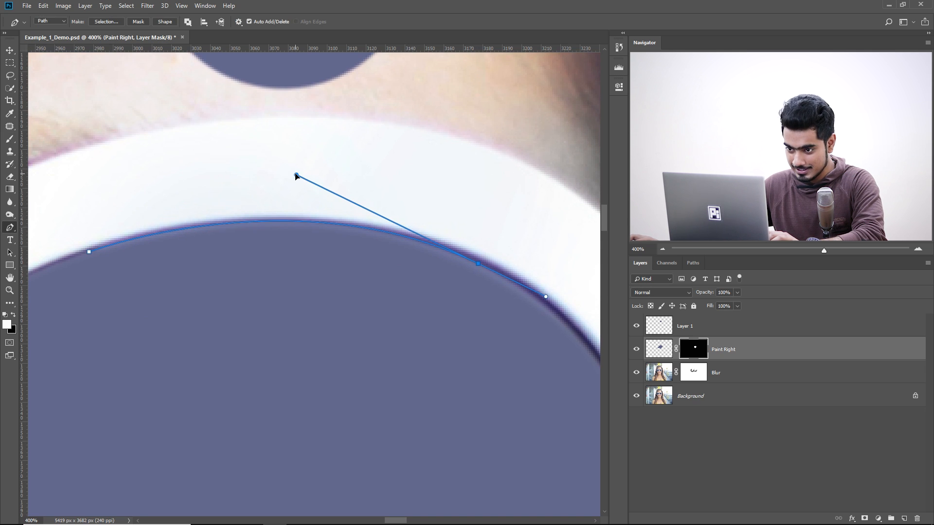
{"action": "left_click_drag", "start_coordinate": [395, 226], "coordinate": [319, 173]}
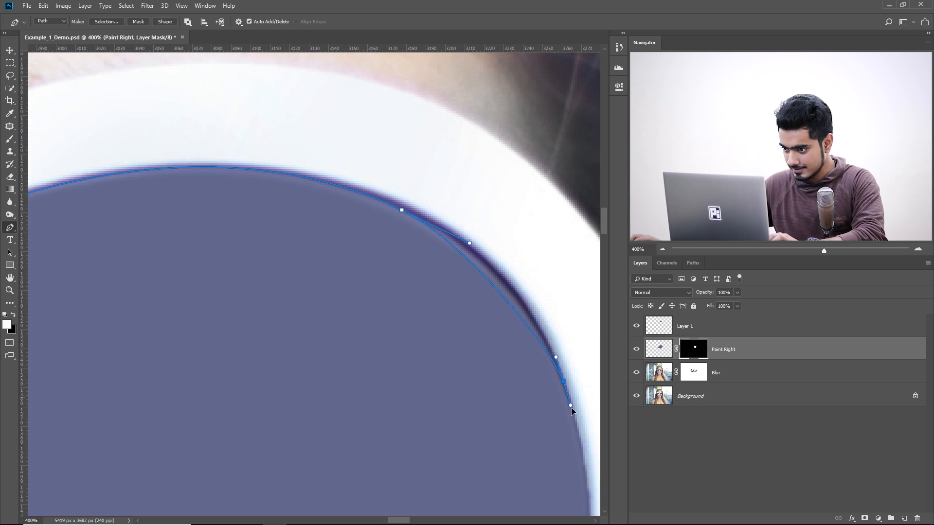
{"action": "left_click_drag", "start_coordinate": [287, 352], "coordinate": [398, 347]}
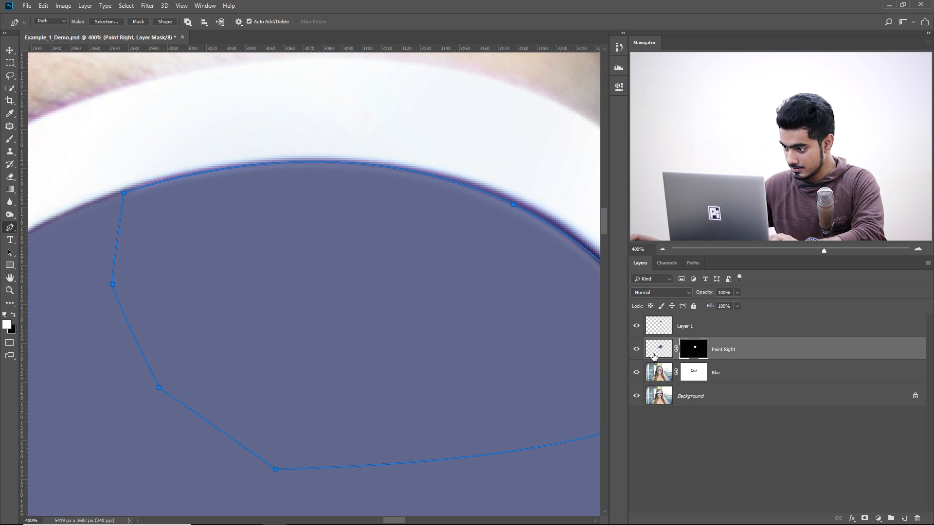
Convert the path to a selection, fill it with white on the Paint Right mask and deselect
{"action": "right_click", "coordinate": [317, 228]}
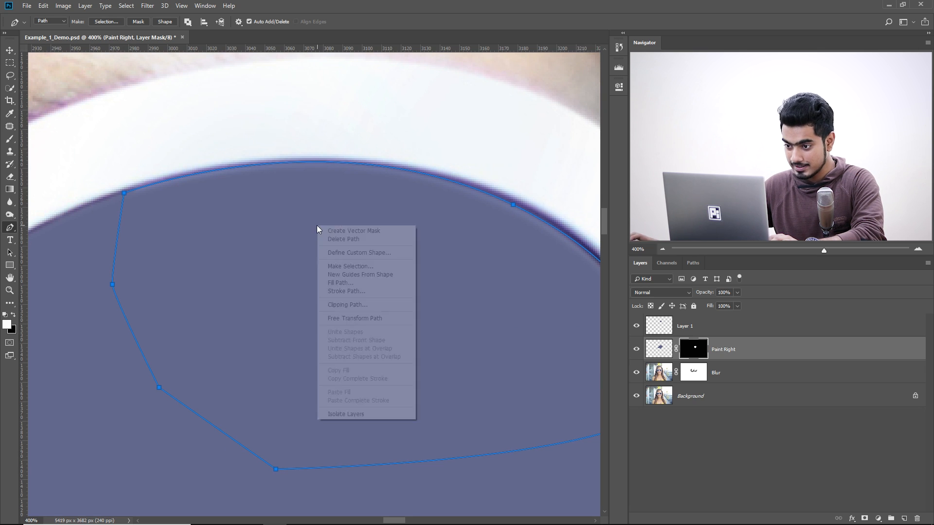
{"action": "left_click", "coordinate": [360, 270]}
{"action": "left_click", "coordinate": [508, 141]}
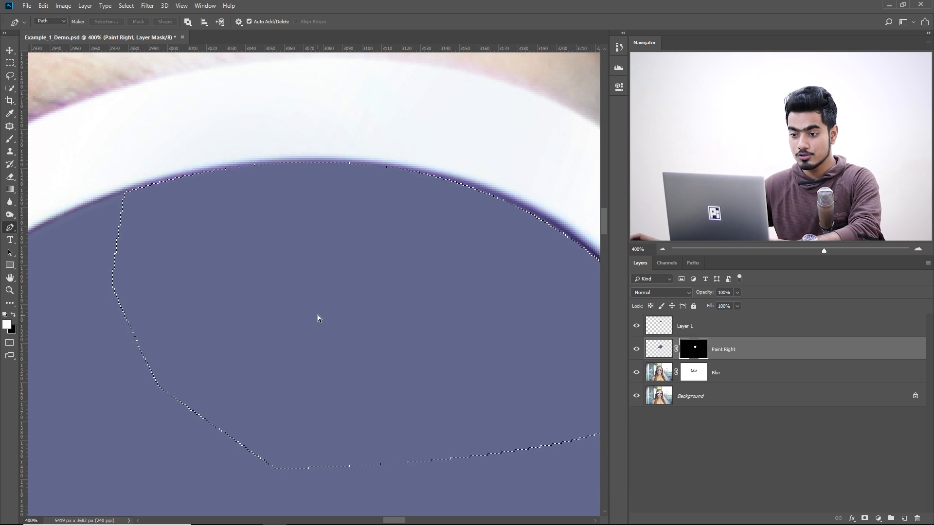
{"action": "key", "text": "ctrl+d"}
Soften the Paint Right mask along the right lens's upper and outer edge using the Blur tool at 20% strength
{"action": "left_click_drag", "start_coordinate": [393, 302], "coordinate": [121, 218]}
{"action": "left_click_drag", "start_coordinate": [165, 245], "coordinate": [403, 315]}
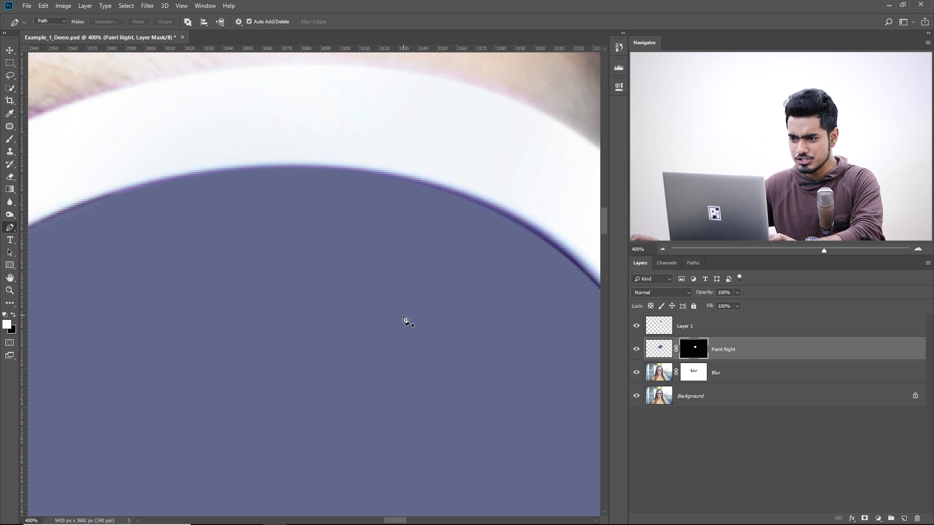
{"action": "left_click", "coordinate": [10, 204]}
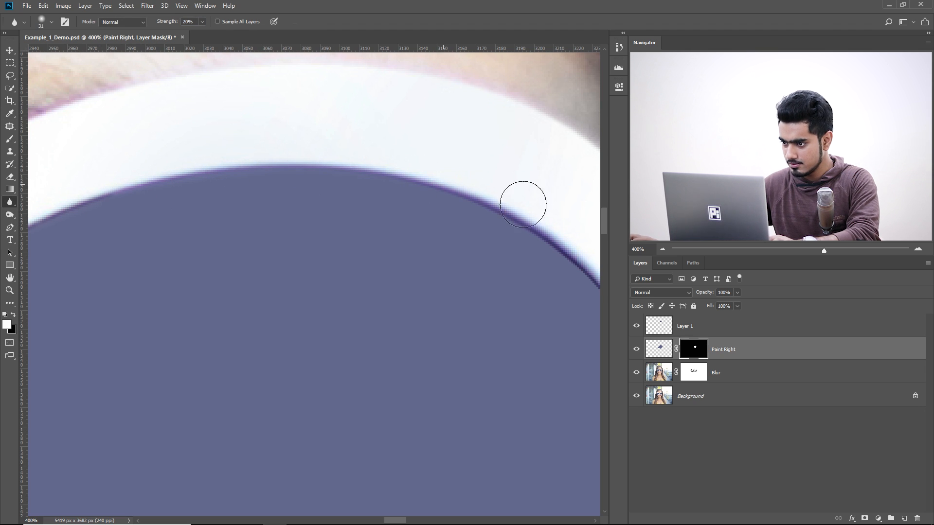
{"action": "left_click_drag", "start_coordinate": [513, 262], "coordinate": [482, 214]}
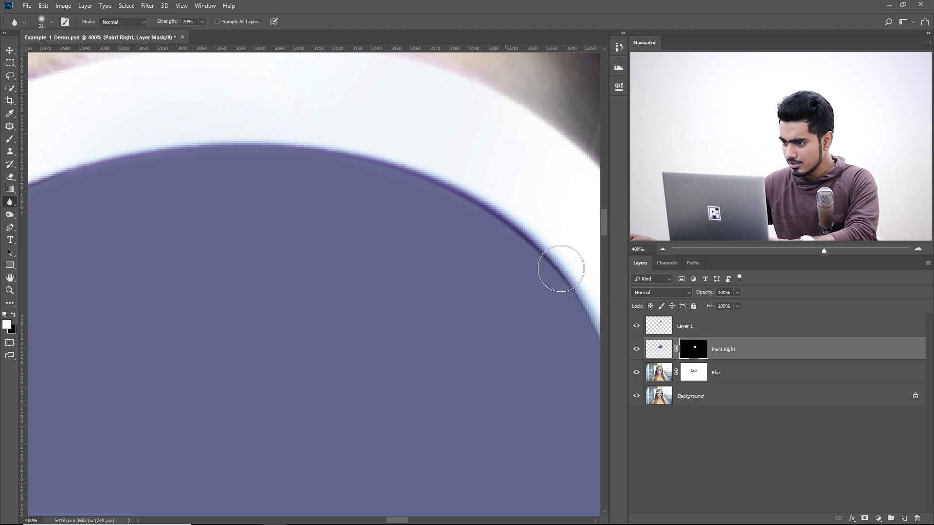
{"action": "left_click_drag", "start_coordinate": [559, 267], "coordinate": [469, 229]}
{"action": "left_click_drag", "start_coordinate": [446, 276], "coordinate": [596, 392]}
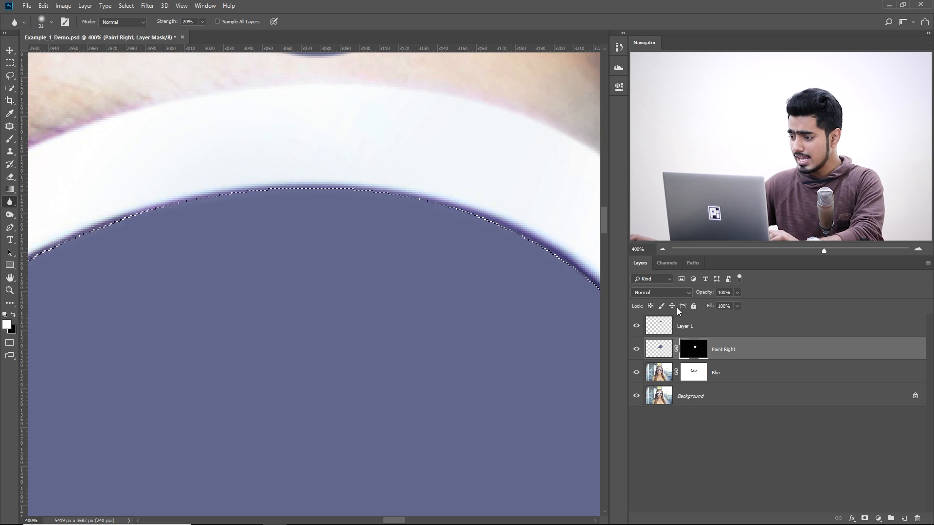
Save the corrected right lens selection as a new channel named Glass Right Correct
{"action": "left_click", "coordinate": [129, 6]}
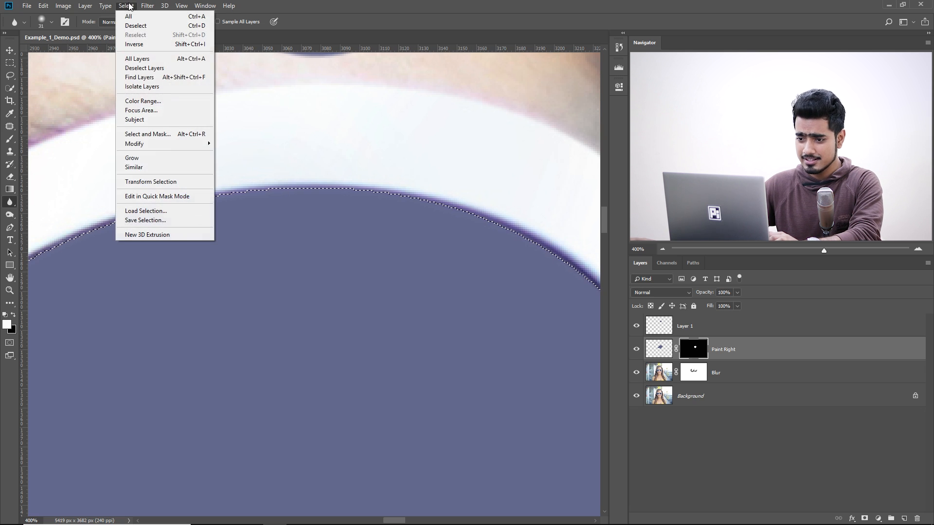
{"action": "left_click", "coordinate": [149, 222]}
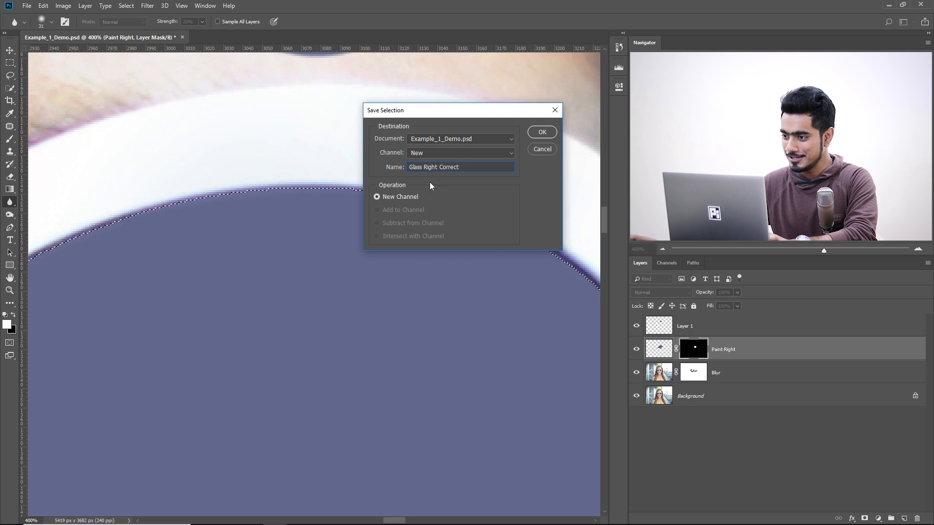
{"action": "left_click", "coordinate": [543, 133]}
Delete the old Glass Right channel, deselect, and return to the Paint Right layer
{"action": "left_click", "coordinate": [666, 263]}
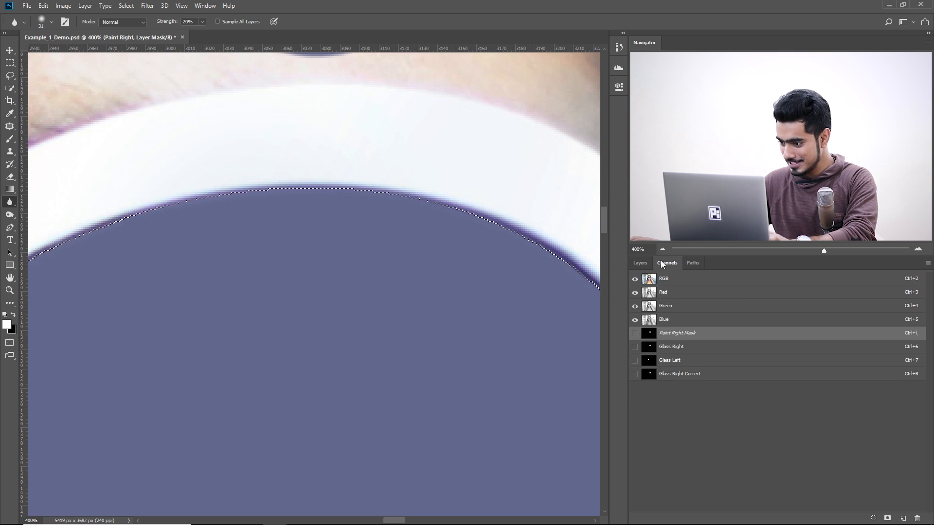
{"action": "left_click", "coordinate": [701, 348]}
{"action": "left_click_drag", "start_coordinate": [705, 350], "coordinate": [917, 518]}
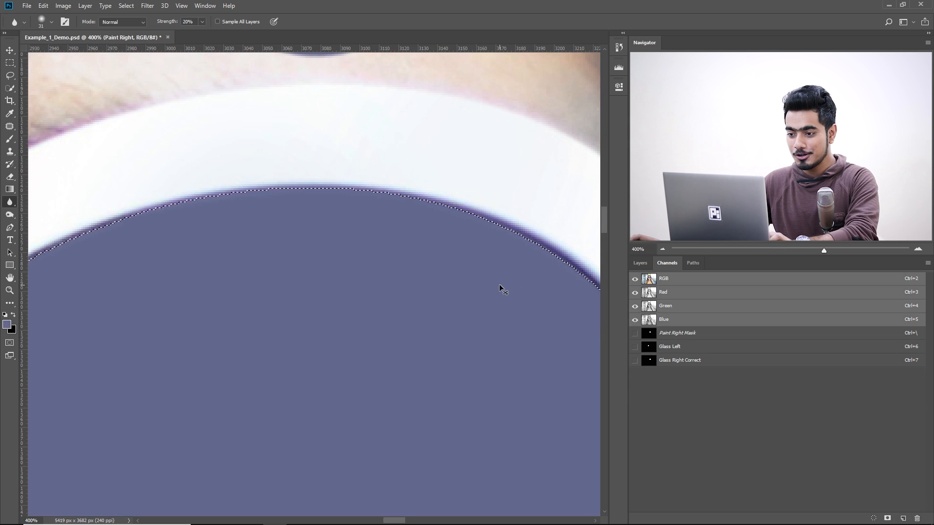
{"action": "key", "text": "ctrl+d"}
{"action": "left_click", "coordinate": [633, 265]}
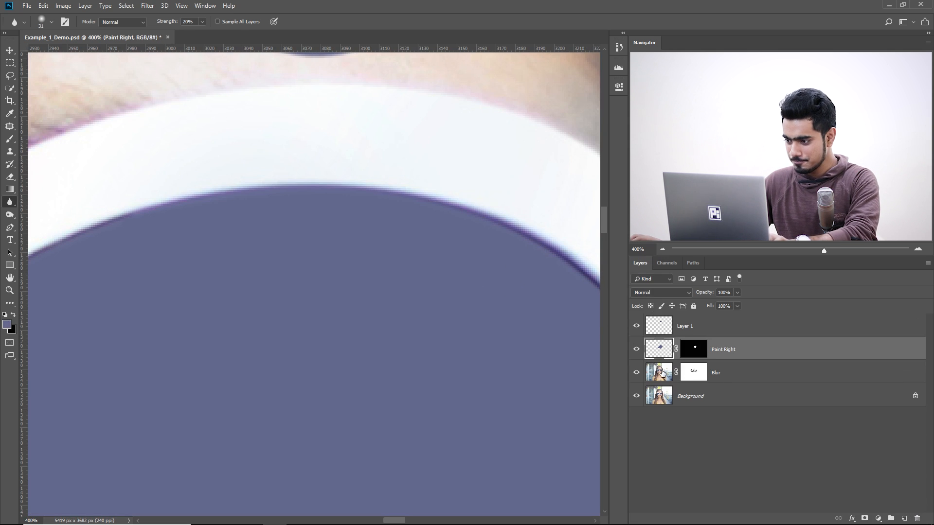
Erase all the flat blue-violet paint on the Paint Right layer with a large eraser
{"action": "key", "text": "ctrl+minus"}
{"action": "key", "text": "ctrl+minus"}
{"action": "key", "text": "ctrl+minus"}
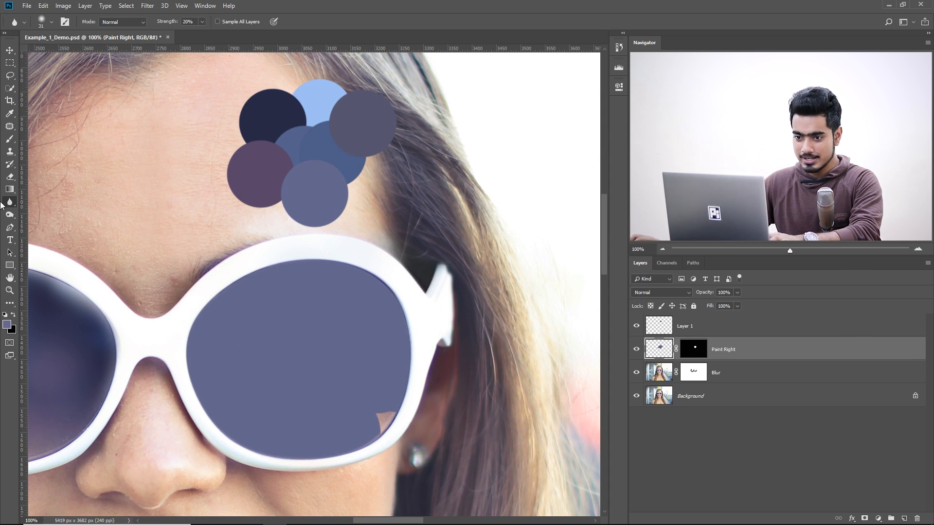
{"action": "left_click", "coordinate": [10, 177]}
{"action": "left_click_drag", "start_coordinate": [167, 229], "coordinate": [302, 480]}
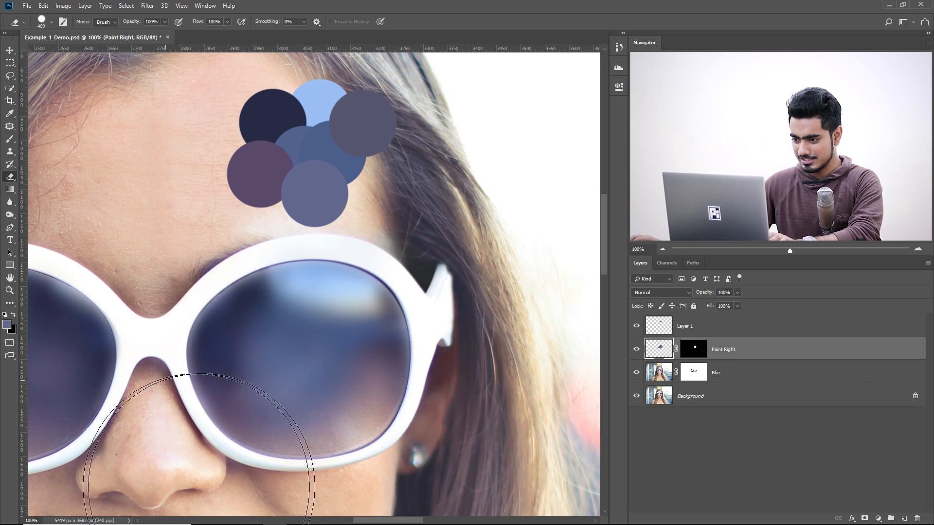
Sample the medium blue swatch and paint the right lens with a large soft brush at 20% flow
{"action": "left_click", "coordinate": [8, 140]}
{"action": "mouse_move", "coordinate": [121, 236]}
{"action": "left_mouse_down"}
{"action": "mouse_move", "coordinate": [314, 252]}
{"action": "mouse_move", "coordinate": [297, 253]}
{"action": "left_mouse_up"}
{"action": "mouse_move", "coordinate": [301, 298]}
{"action": "left_mouse_down"}
{"action": "mouse_move", "coordinate": [316, 296]}
{"action": "mouse_move", "coordinate": [232, 12]}
{"action": "left_mouse_up"}
{"action": "mouse_move", "coordinate": [323, 332]}
{"action": "left_mouse_down"}
{"action": "mouse_move", "coordinate": [308, 242]}
{"action": "mouse_move", "coordinate": [259, 220]}
{"action": "left_mouse_up"}
{"action": "left_click_drag", "start_coordinate": [305, 190], "coordinate": [283, 217]}
{"action": "left_click_drag", "start_coordinate": [281, 140], "coordinate": [273, 147]}
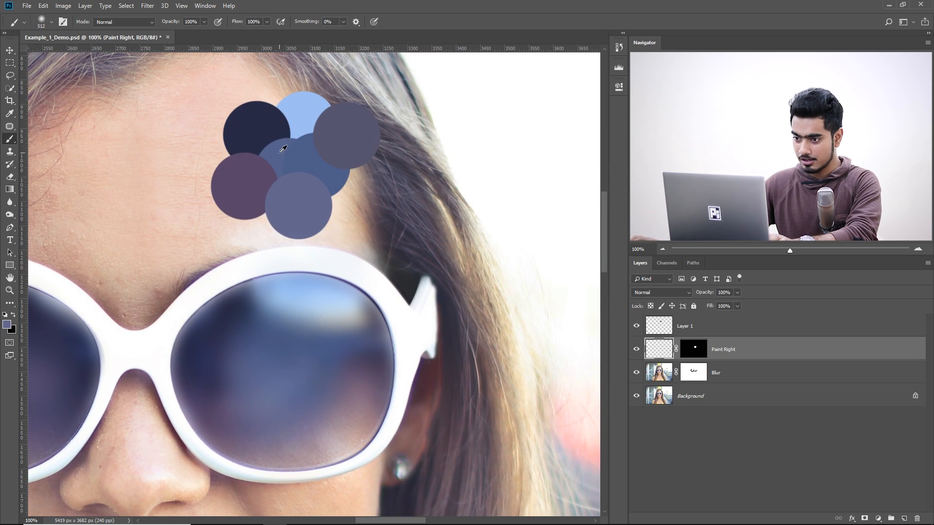
{"action": "mouse_move", "coordinate": [298, 293]}
{"action": "left_mouse_down"}
{"action": "mouse_move", "coordinate": [308, 271]}
{"action": "mouse_move", "coordinate": [343, 287]}
{"action": "mouse_move", "coordinate": [370, 285]}
{"action": "left_mouse_up"}
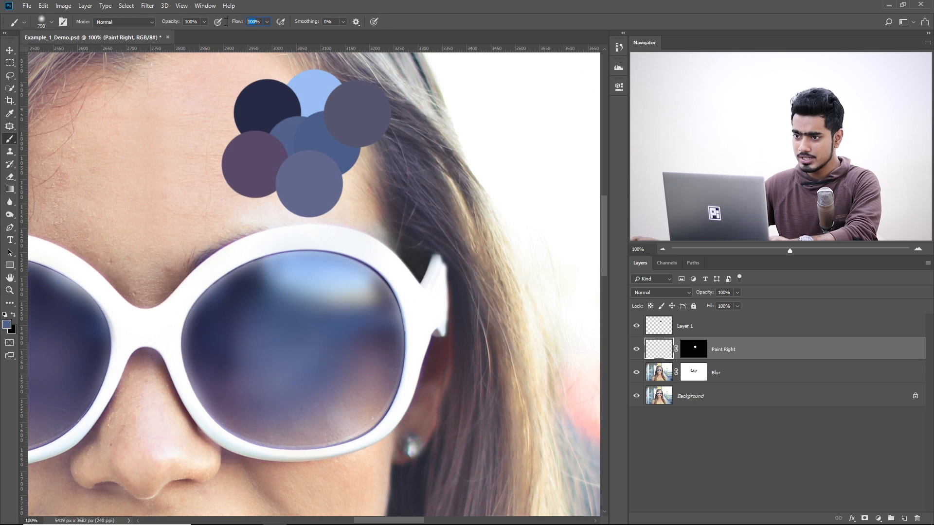
{"action": "type", "text": "20"}
{"action": "left_click_drag", "start_coordinate": [278, 232], "coordinate": [288, 233]}
{"action": "mouse_move", "coordinate": [258, 294]}
{"action": "left_mouse_down"}
{"action": "mouse_move", "coordinate": [319, 263]}
{"action": "mouse_move", "coordinate": [278, 272]}
{"action": "mouse_move", "coordinate": [291, 271]}
{"action": "mouse_move", "coordinate": [265, 281]}
{"action": "mouse_move", "coordinate": [275, 286]}
{"action": "left_mouse_up"}
{"action": "key", "text": "bracketleft"}
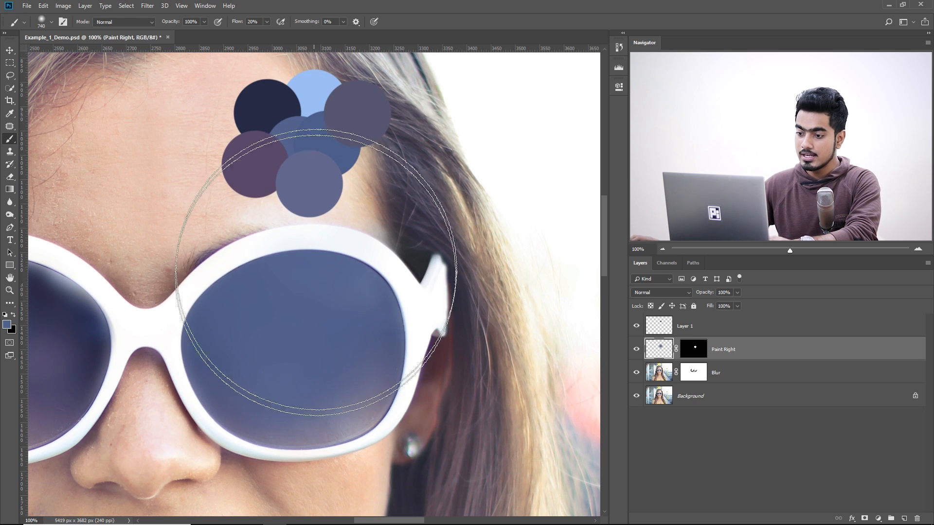
Sample the light blue swatch and dab it along the right lens's upper edge with a 628 px brush
{"action": "left_click", "coordinate": [317, 90], "text": "alt"}
{"action": "key", "text": "ctrl+minus"}
{"action": "key", "text": "ctrl+minus"}
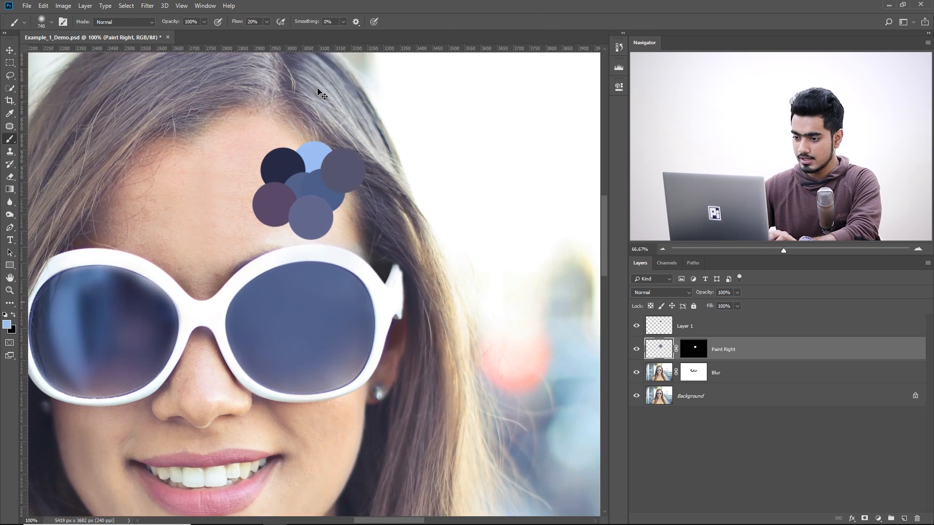
{"action": "mouse_move", "coordinate": [300, 260]}
{"action": "left_mouse_down"}
{"action": "mouse_move", "coordinate": [288, 253]}
{"action": "mouse_move", "coordinate": [305, 208]}
{"action": "left_mouse_up"}
{"action": "left_click", "coordinate": [324, 262]}
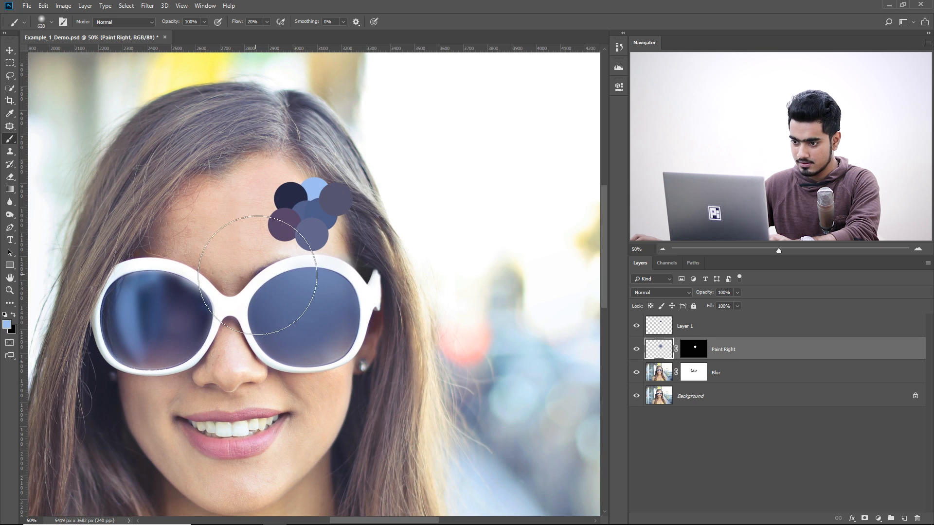
{"action": "left_click", "coordinate": [281, 259]}
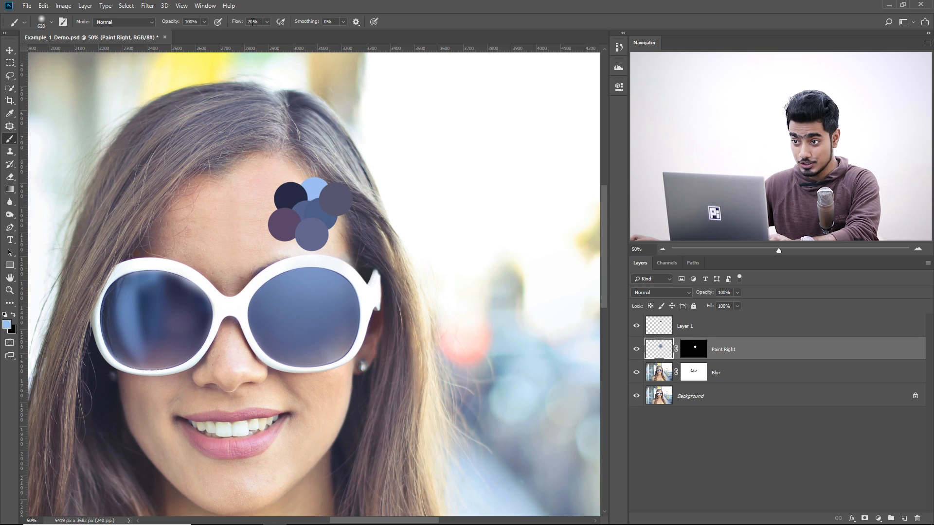
Set the brush flow to 10% and build up light blue at the right lens's top with a 544 px brush
{"action": "type", "text": "10"}
{"action": "key", "text": "Return"}
{"action": "right_click", "coordinate": [323, 201], "text": "alt"}
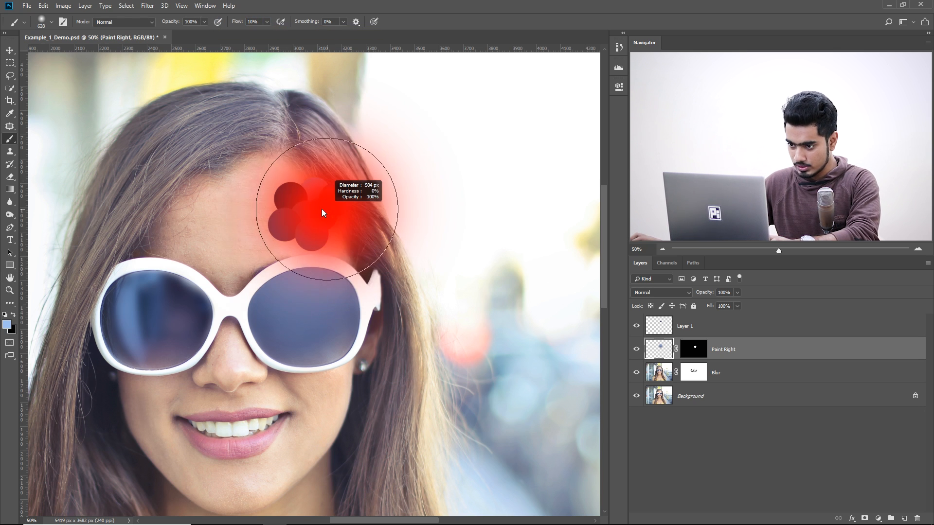
{"action": "right_click", "coordinate": [312, 240], "text": "alt"}
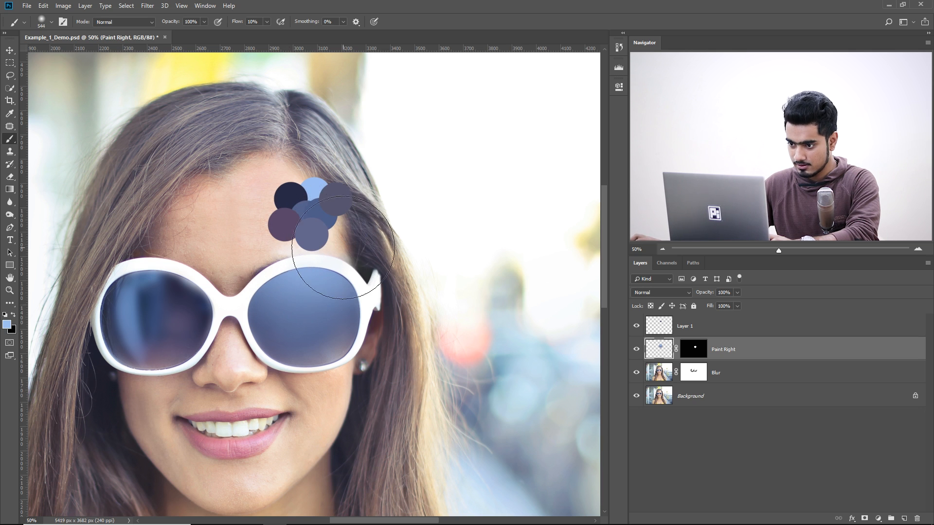
Shade the right lens's inner side with dark navy and its outer side with the grey swatch, resizing the brush to suit
{"action": "left_click_drag", "start_coordinate": [282, 286], "coordinate": [274, 282]}
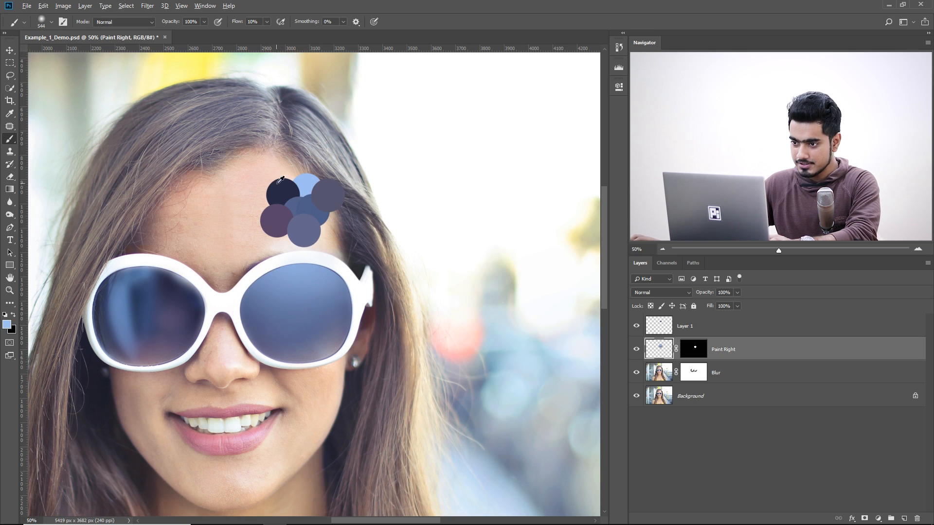
{"action": "right_click", "coordinate": [192, 315], "text": "alt"}
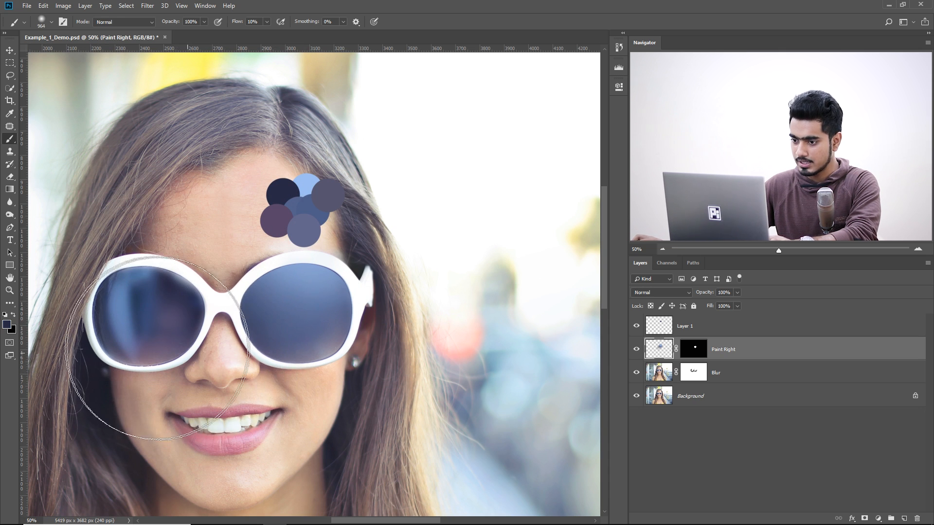
{"action": "left_click", "coordinate": [330, 198], "text": "alt"}
{"action": "mouse_move", "coordinate": [372, 314]}
{"action": "left_mouse_down"}
{"action": "mouse_move", "coordinate": [349, 313]}
{"action": "mouse_move", "coordinate": [362, 314]}
{"action": "mouse_move", "coordinate": [360, 291]}
{"action": "left_mouse_up"}
{"action": "left_click", "coordinate": [331, 190], "text": "alt"}
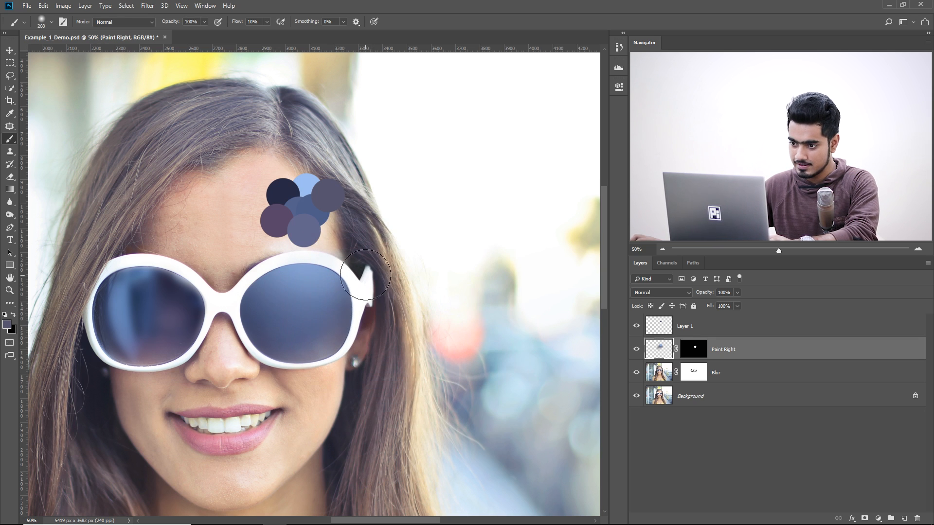
Blend light blue into the right lens's upper area and muted blue-violet along its lower edge with a large soft brush
{"action": "left_click", "coordinate": [311, 179], "text": "alt"}
{"action": "left_click_drag", "start_coordinate": [302, 292], "coordinate": [345, 263]}
{"action": "left_click_drag", "start_coordinate": [364, 360], "coordinate": [342, 360]}
{"action": "left_click_drag", "start_coordinate": [250, 404], "coordinate": [273, 296]}
{"action": "mouse_move", "coordinate": [264, 395]}
{"action": "left_mouse_down"}
{"action": "mouse_move", "coordinate": [261, 386]}
{"action": "mouse_move", "coordinate": [266, 404]}
{"action": "left_mouse_up"}
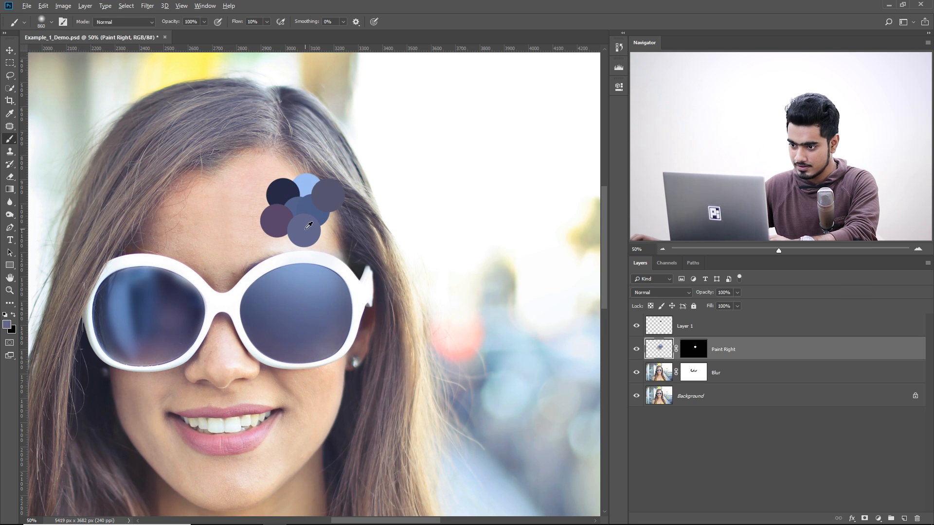
{"action": "left_click_drag", "start_coordinate": [330, 410], "coordinate": [341, 410]}
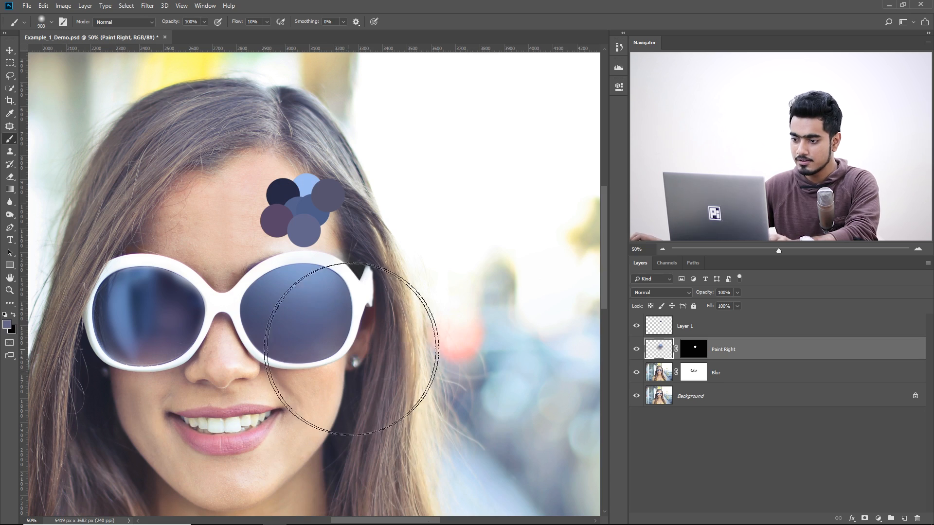
Sample the medium blue swatch and paint over the right lens's lower outer area with a 506 px brush
{"action": "scroll", "coordinate": [431, 356], "scroll_direction": "up", "scroll_amount": 2}
{"action": "mouse_move", "coordinate": [241, 333]}
{"action": "left_mouse_down"}
{"action": "mouse_move", "coordinate": [252, 319]}
{"action": "mouse_move", "coordinate": [217, 285]}
{"action": "left_mouse_up"}
{"action": "left_click_drag", "start_coordinate": [277, 221], "coordinate": [274, 254]}
{"action": "left_click_drag", "start_coordinate": [363, 214], "coordinate": [338, 214]}
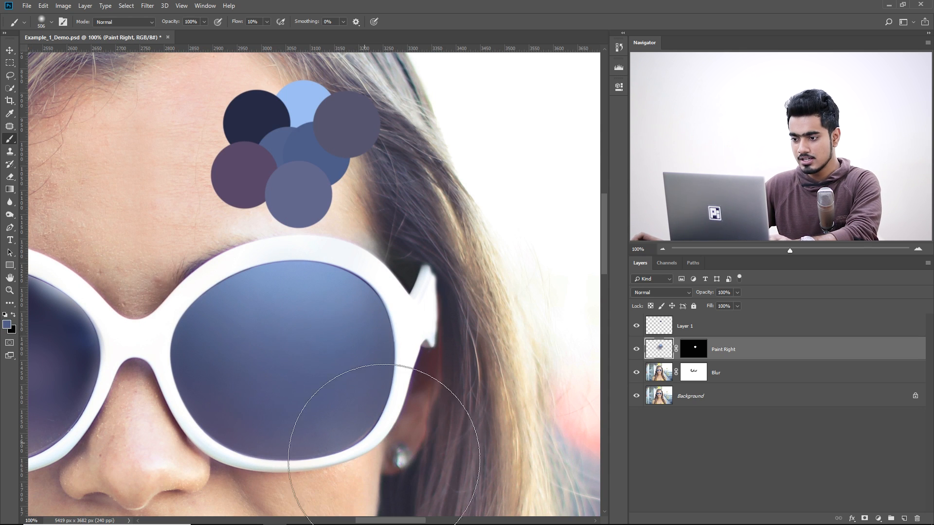
{"action": "left_click_drag", "start_coordinate": [305, 325], "coordinate": [330, 274]}
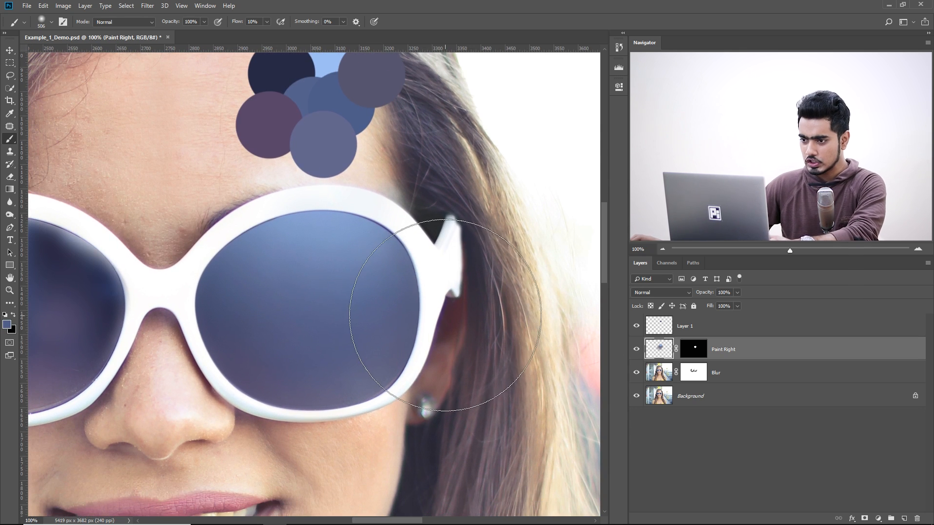
{"action": "left_click_drag", "start_coordinate": [362, 208], "coordinate": [363, 225]}
{"action": "left_click_drag", "start_coordinate": [238, 204], "coordinate": [218, 245]}
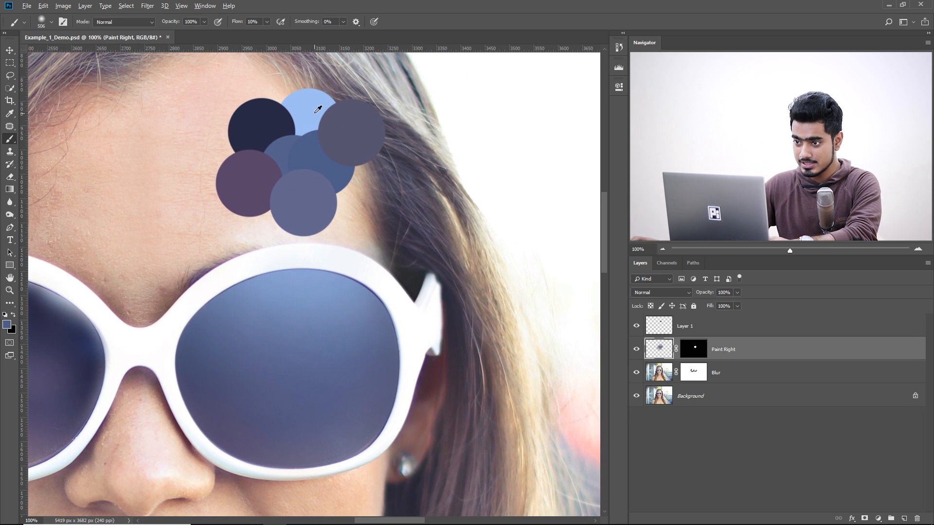
Set the foreground colour to a paler tint of the light blue with 100% brightness and 11% saturation (e2eeff)
{"action": "left_click", "coordinate": [6, 327]}
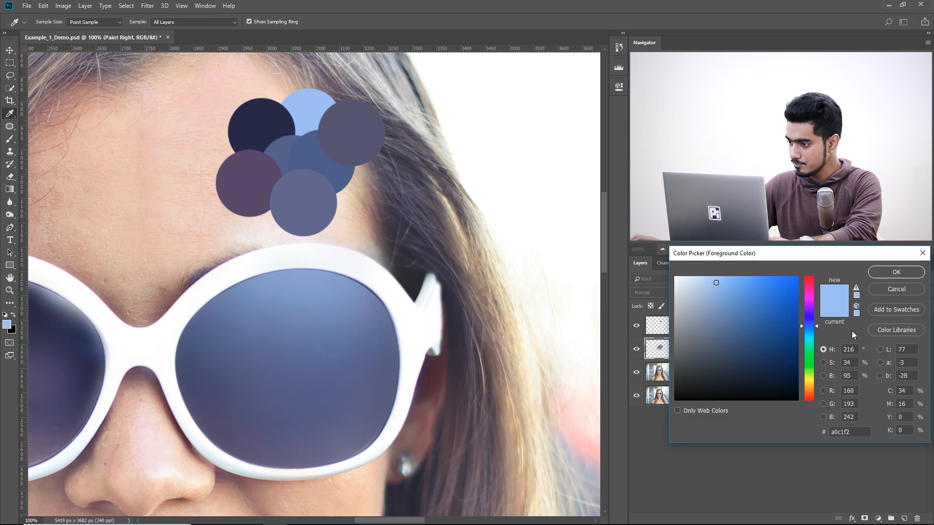
{"action": "left_click", "coordinate": [823, 376]}
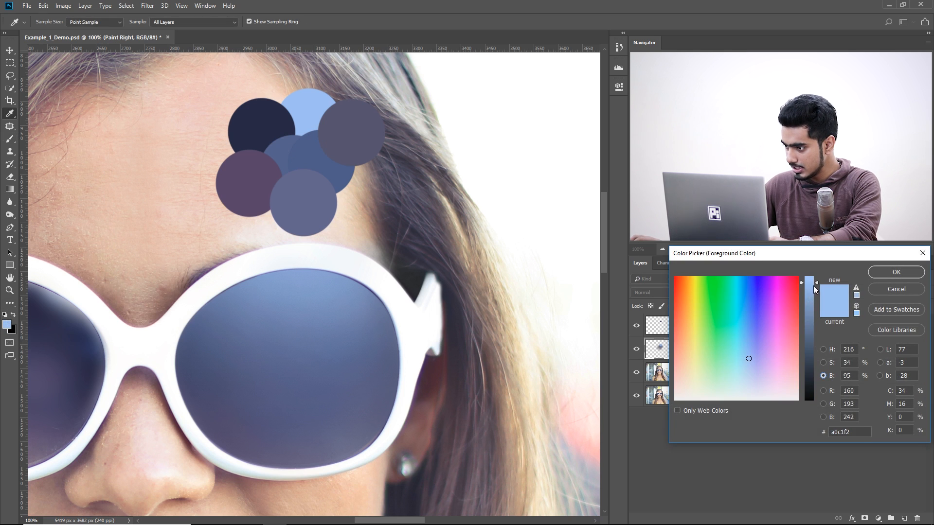
{"action": "left_click_drag", "start_coordinate": [815, 286], "coordinate": [815, 276]}
{"action": "left_click", "coordinate": [823, 362]}
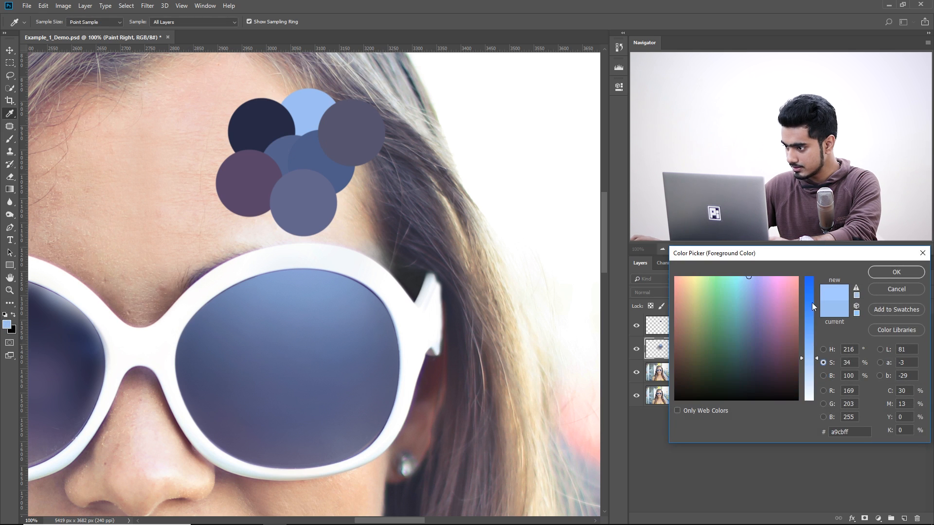
{"action": "left_click_drag", "start_coordinate": [816, 363], "coordinate": [816, 386]}
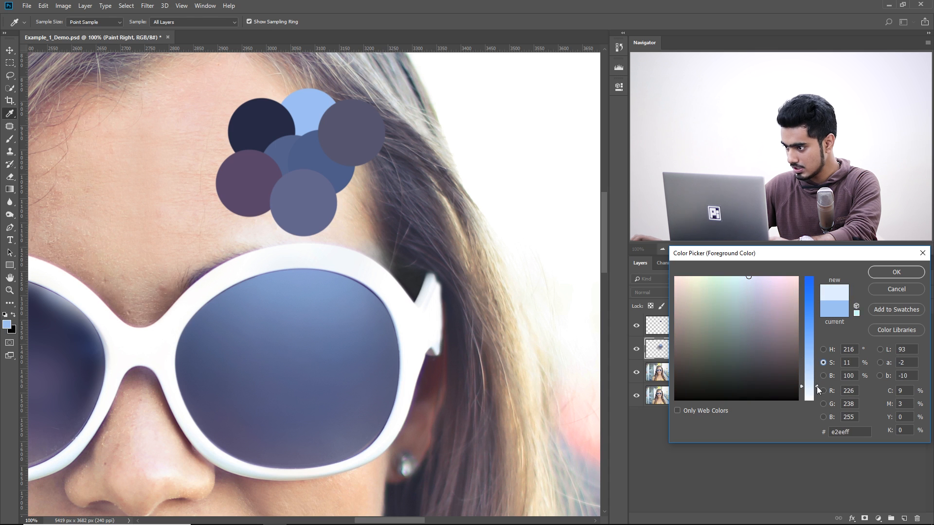
{"action": "left_click", "coordinate": [896, 272]}
Paint a pale blue highlight at the top of the right lens with a soft brush, reducing its size to 390 px
{"action": "key", "text": "b"}
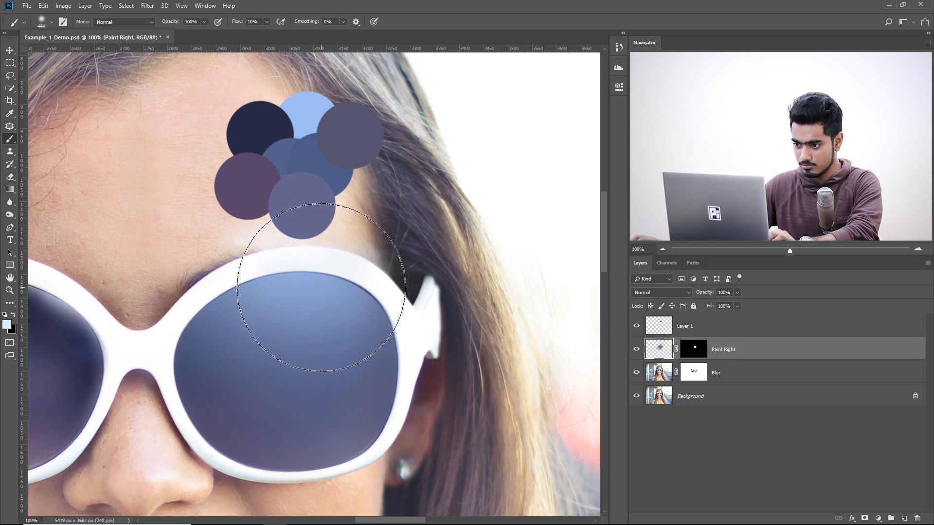
{"action": "mouse_move", "coordinate": [275, 301]}
{"action": "left_mouse_down"}
{"action": "mouse_move", "coordinate": [306, 297]}
{"action": "mouse_move", "coordinate": [260, 288]}
{"action": "left_mouse_up"}
{"action": "mouse_move", "coordinate": [298, 277]}
{"action": "left_mouse_down"}
{"action": "mouse_move", "coordinate": [320, 282]}
{"action": "mouse_move", "coordinate": [321, 273]}
{"action": "left_mouse_up"}
{"action": "left_click", "coordinate": [305, 272]}
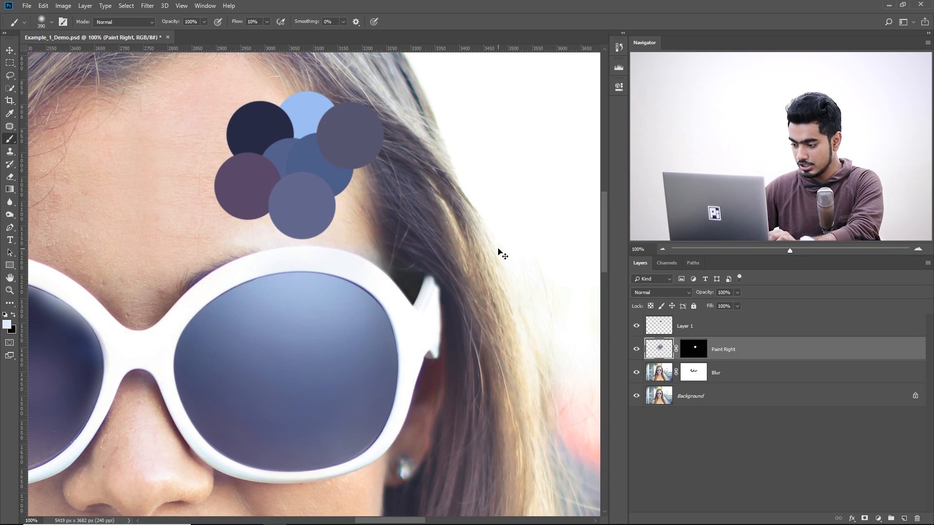
Check the painted lens against the unedited photo by toggling the Paint Right layer and isolating the Background layer
{"action": "key", "text": "ctrl+minus"}
{"action": "key", "text": "ctrl+minus"}
{"action": "key", "text": "ctrl+minus"}
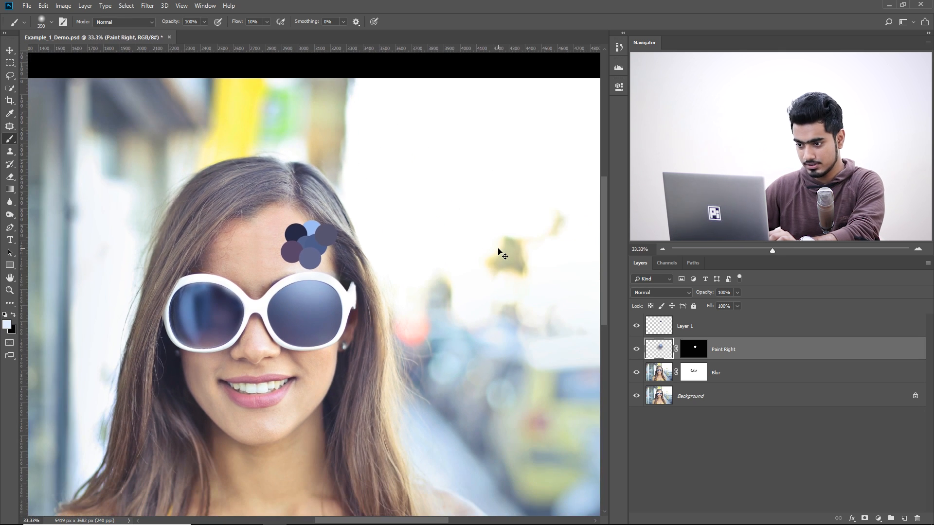
{"action": "key", "text": "ctrl+plus"}
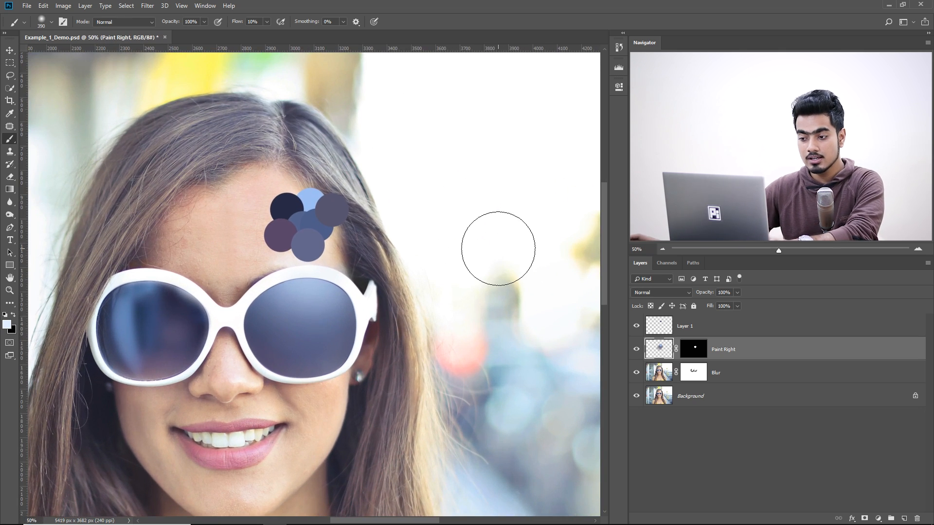
{"action": "left_click_drag", "start_coordinate": [356, 334], "coordinate": [419, 321]}
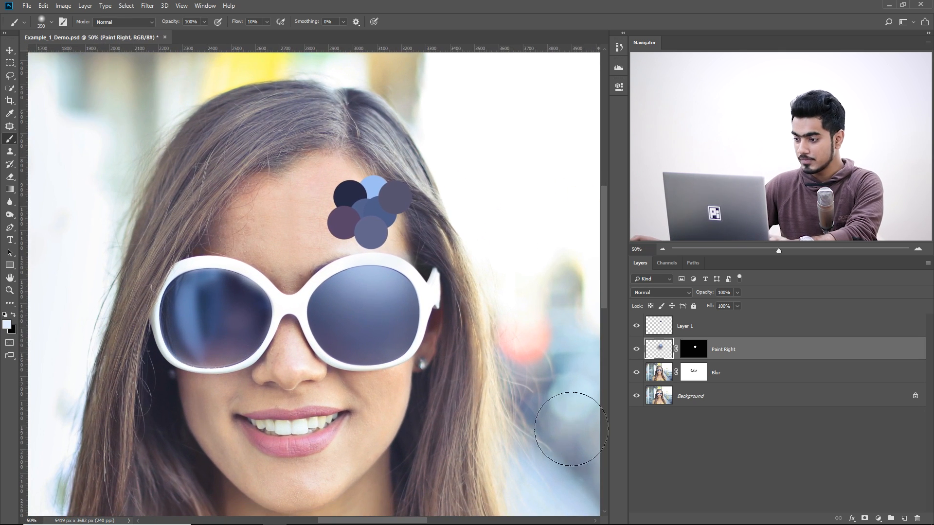
{"action": "left_click", "coordinate": [636, 351]}
{"action": "left_click", "coordinate": [636, 350]}
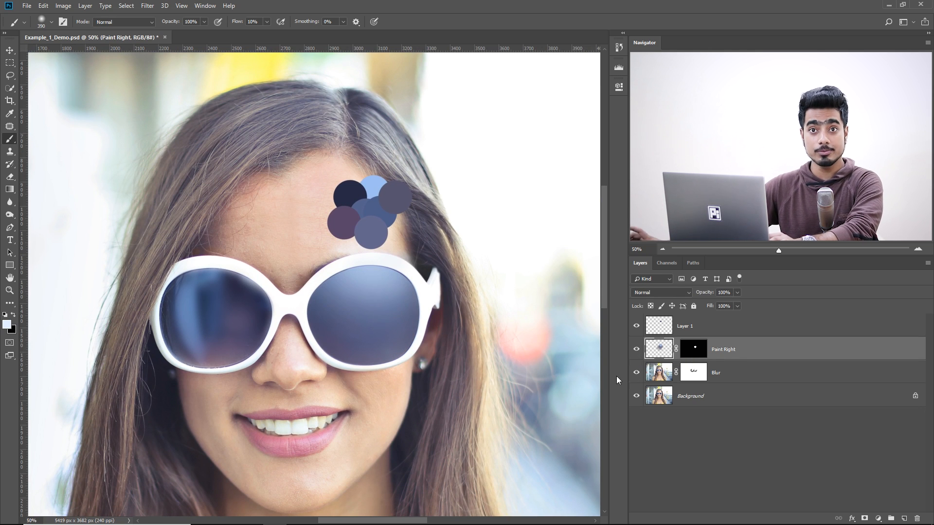
{"action": "left_click", "coordinate": [635, 396], "text": "alt"}
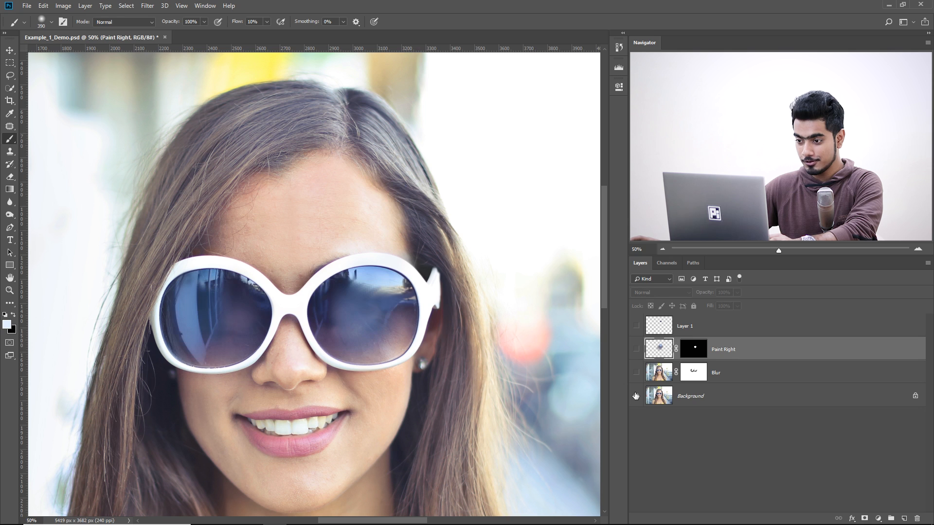
{"action": "left_click", "coordinate": [636, 396], "text": "alt"}
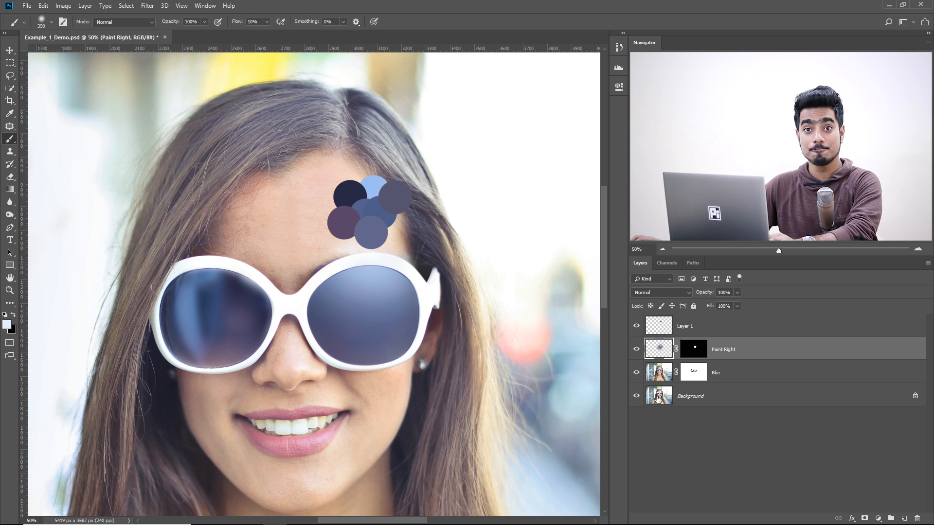
Set the Paint Right layer's opacity to 80% and compare the lens with the original Background
{"action": "mouse_move", "coordinate": [737, 294]}
{"action": "left_mouse_down"}
{"action": "mouse_move", "coordinate": [727, 305]}
{"action": "mouse_move", "coordinate": [694, 302]}
{"action": "mouse_move", "coordinate": [719, 304]}
{"action": "left_mouse_up"}
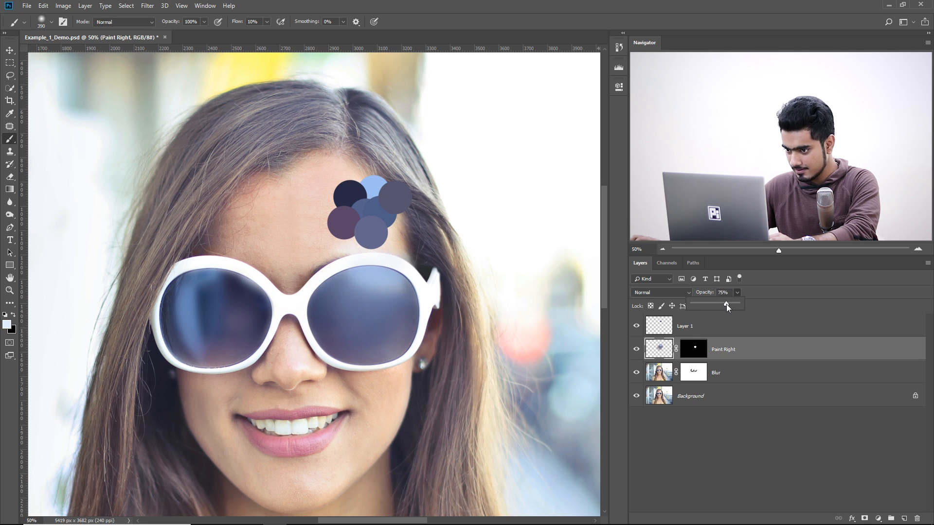
{"action": "left_click", "coordinate": [712, 294]}
{"action": "type", "text": "80"}
{"action": "key", "text": "Return"}
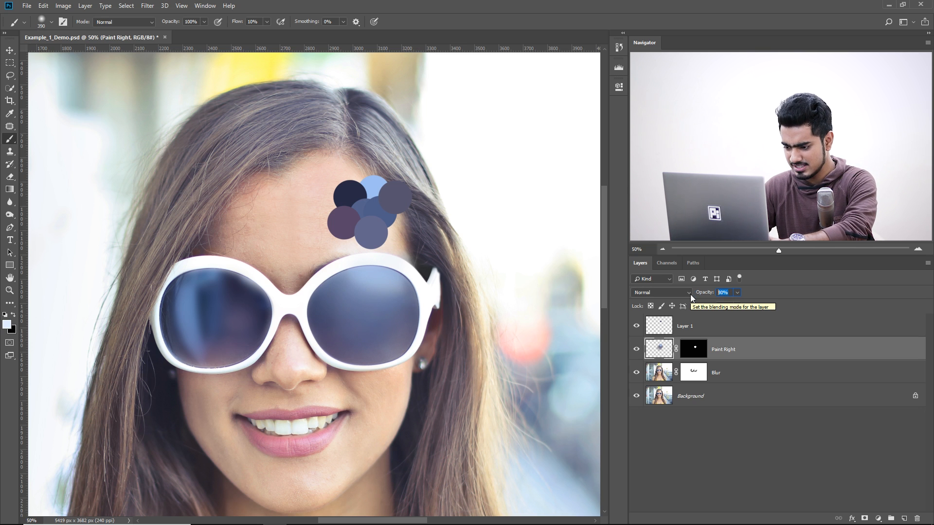
{"action": "type", "text": "80"}
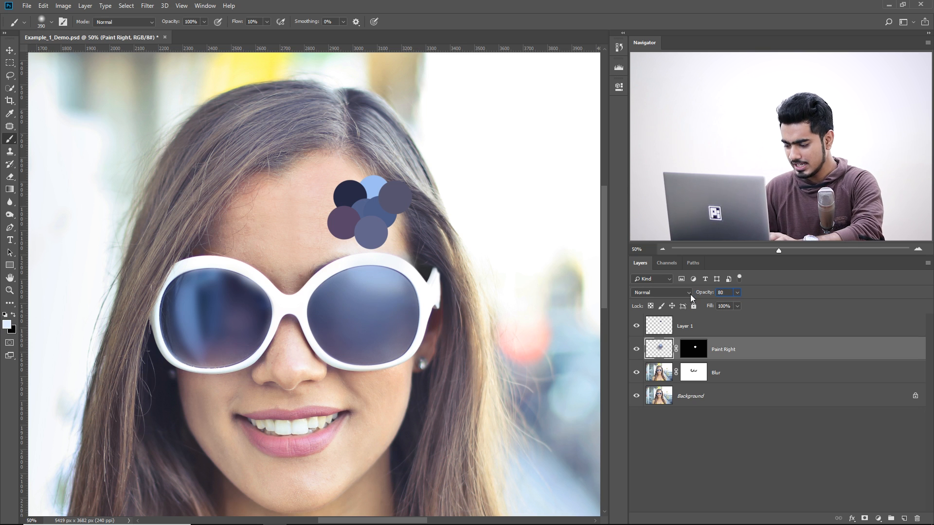
{"action": "key", "text": "Return"}
{"action": "key", "text": "ctrl+plus"}
{"action": "key", "text": "ctrl+plus"}
{"action": "left_click_drag", "start_coordinate": [493, 307], "coordinate": [419, 256]}
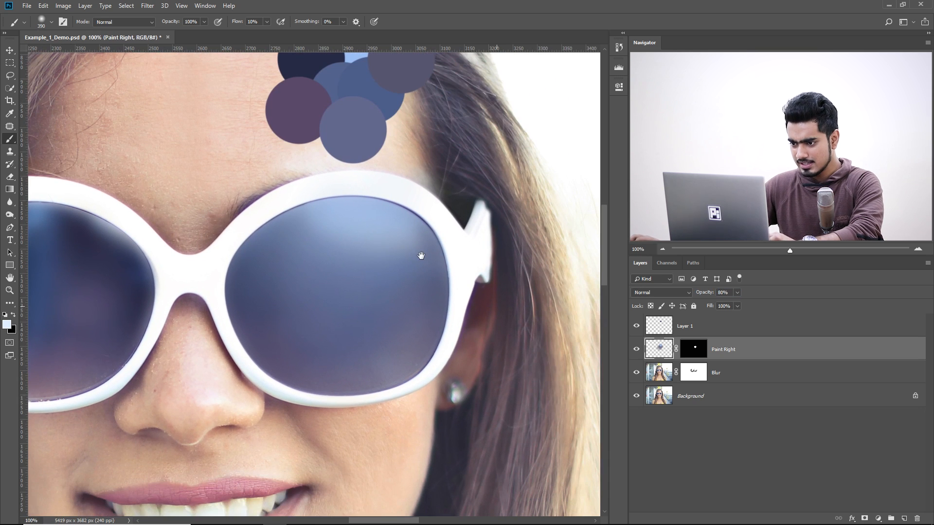
{"action": "left_click", "coordinate": [636, 397], "text": "alt"}
{"action": "left_click", "coordinate": [636, 397], "text": "alt"}
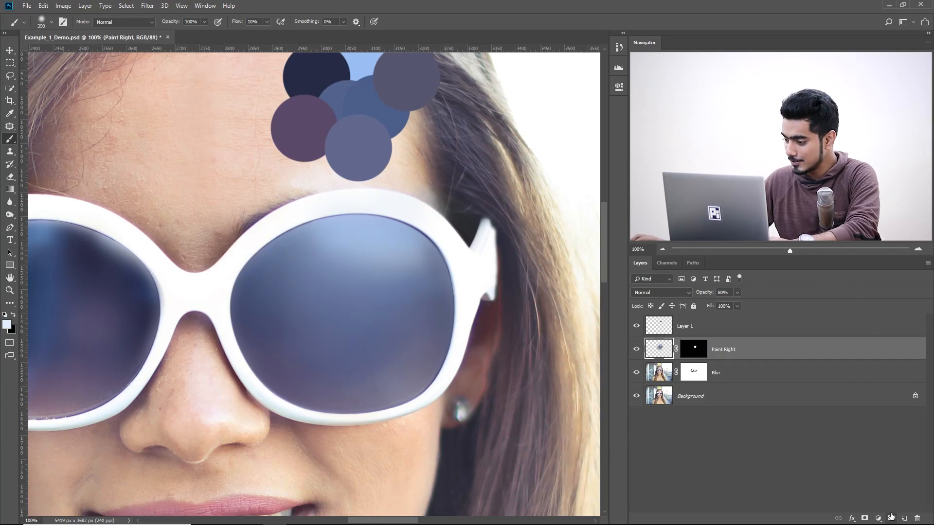
Add a Curves adjustment layer above Paint Right and load the Glass Right Correct channel as a selection
{"action": "left_click", "coordinate": [878, 518]}
{"action": "left_click", "coordinate": [871, 393]}
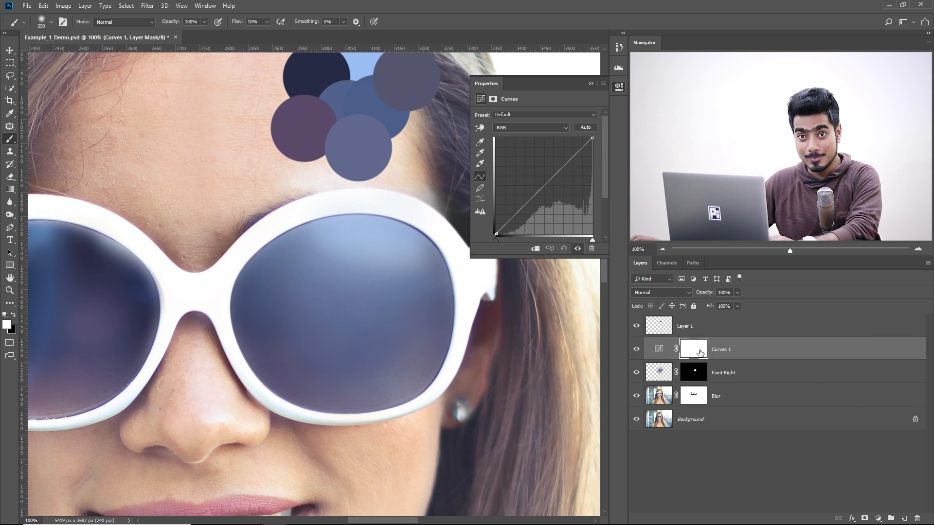
{"action": "left_click", "coordinate": [665, 264]}
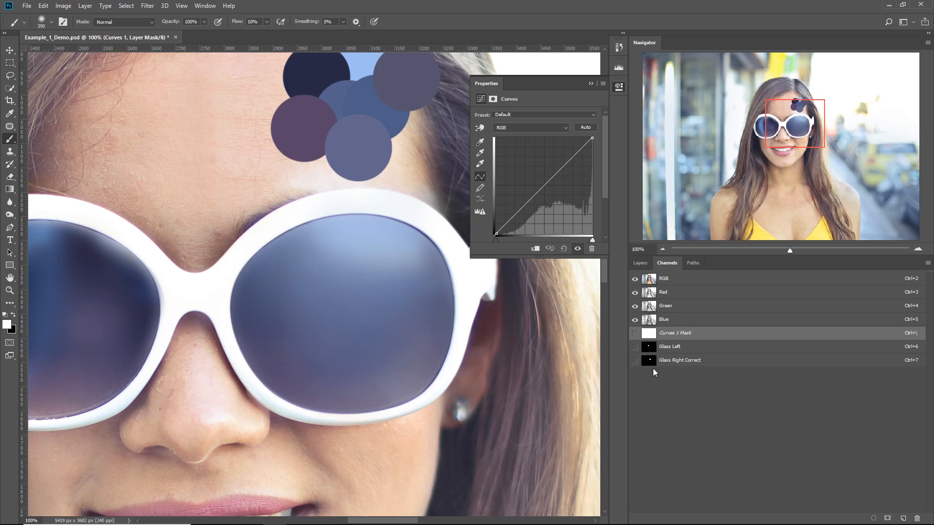
{"action": "left_click", "coordinate": [648, 360], "text": "ctrl"}
{"action": "left_click", "coordinate": [645, 263]}
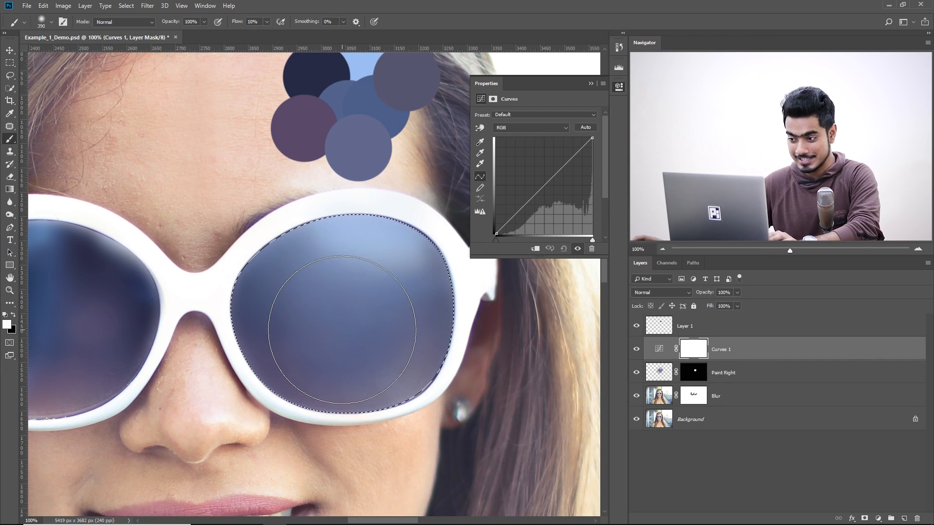
Fill the selected lens with black on the Curves 1 mask, deselect, and invert the mask
{"action": "key", "text": "x"}
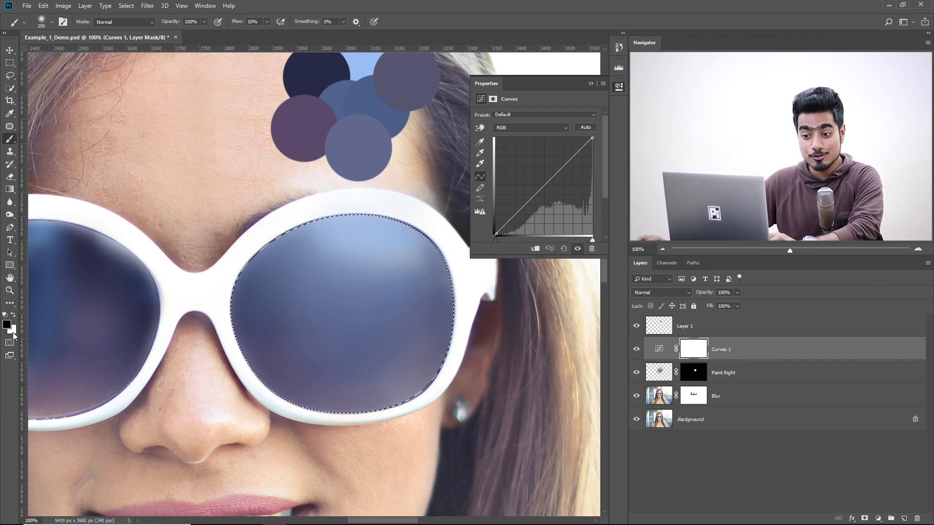
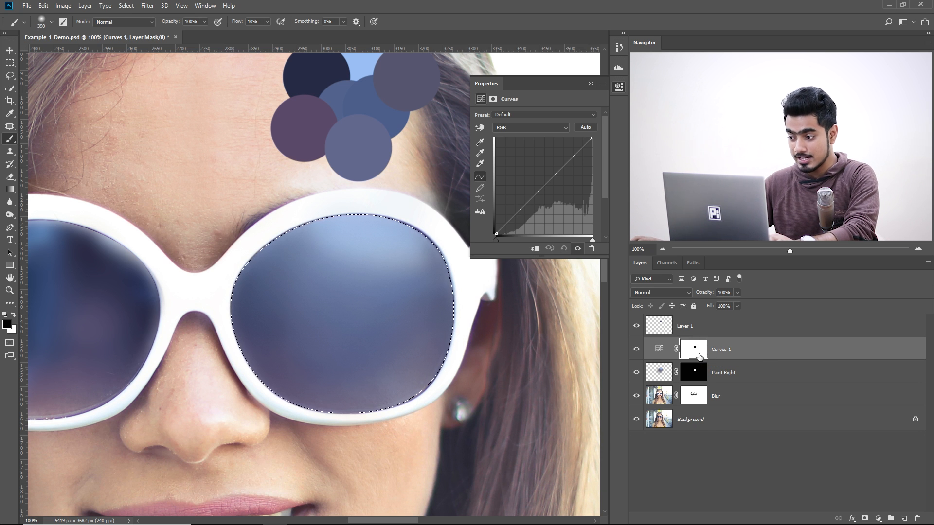
{"action": "left_click", "coordinate": [694, 351], "text": "alt"}
{"action": "left_click", "coordinate": [694, 351], "text": "alt"}
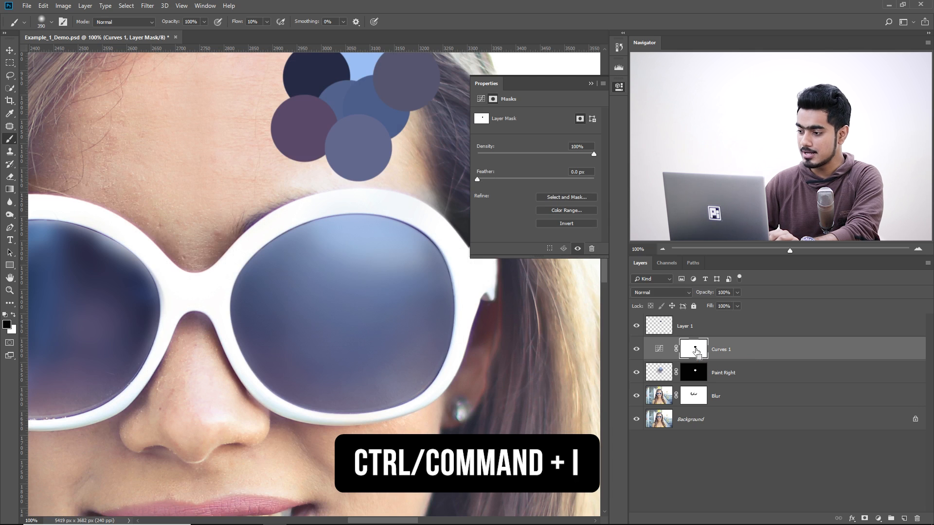
{"action": "key", "text": "ctrl+i"}
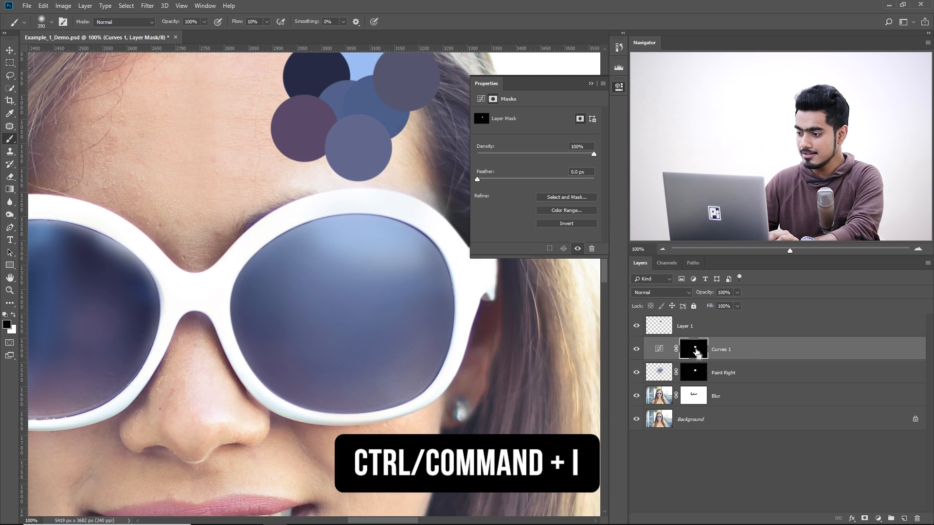
Brighten the masked lens by moving the RGB curve's white point inward and adding a midtone point, and compare with the original
{"action": "left_click", "coordinate": [658, 350]}
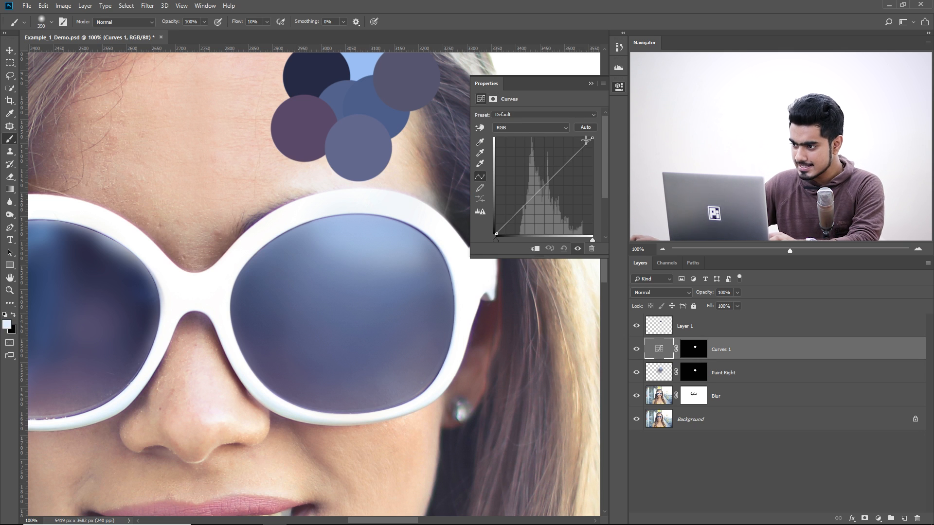
{"action": "left_click_drag", "start_coordinate": [590, 138], "coordinate": [571, 131]}
{"action": "left_click_drag", "start_coordinate": [537, 180], "coordinate": [540, 182]}
{"action": "key", "text": "ctrl+minus"}
{"action": "key", "text": "ctrl+minus"}
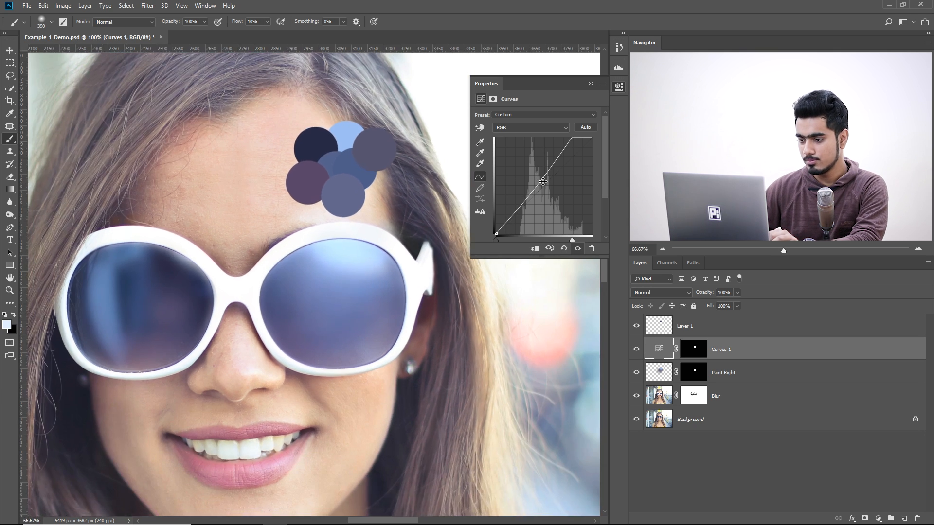
{"action": "key", "text": "ctrl+minus"}
{"action": "left_click_drag", "start_coordinate": [383, 291], "coordinate": [419, 262]}
{"action": "left_click", "coordinate": [634, 422], "text": "alt"}
{"action": "left_click", "coordinate": [634, 421], "text": "alt"}
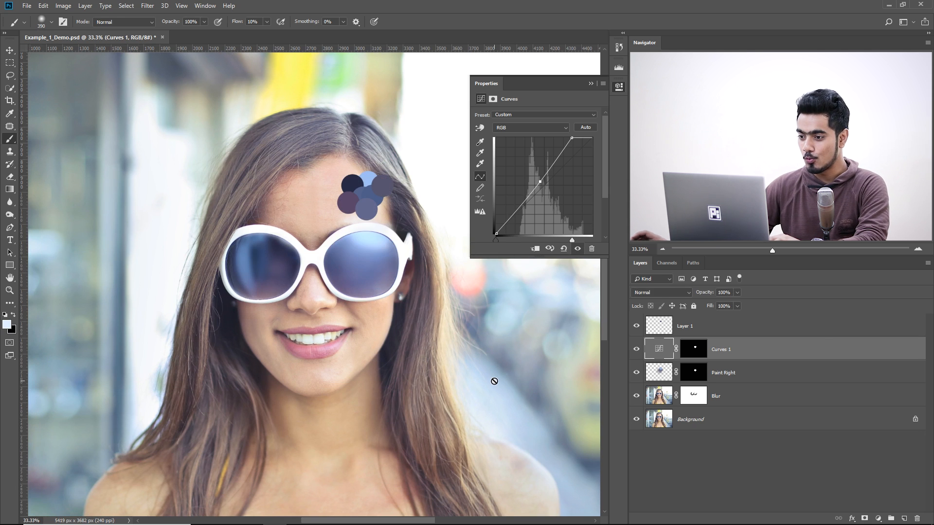
Create a new layer above Curves 1 and name it Paint Left
{"action": "key", "text": "ctrl+plus"}
{"action": "key", "text": "ctrl+plus"}
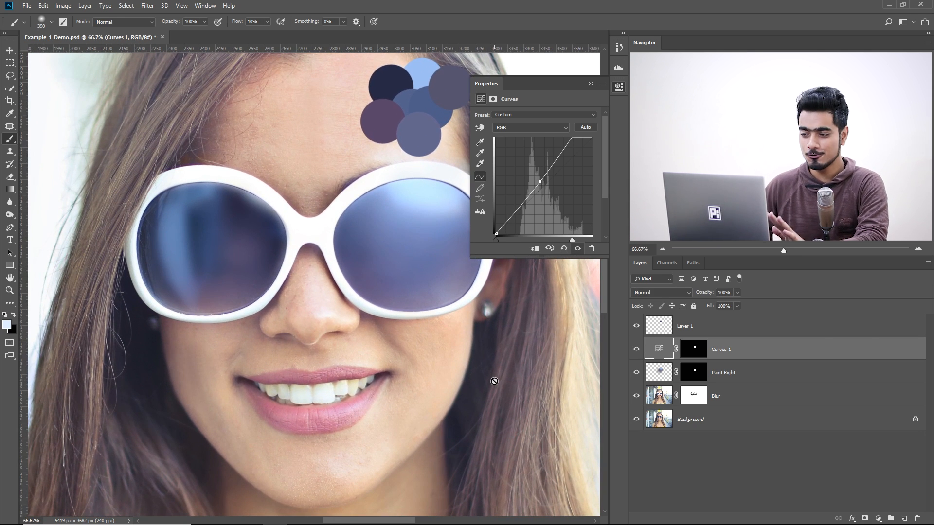
{"action": "left_click_drag", "start_coordinate": [260, 250], "coordinate": [287, 279]}
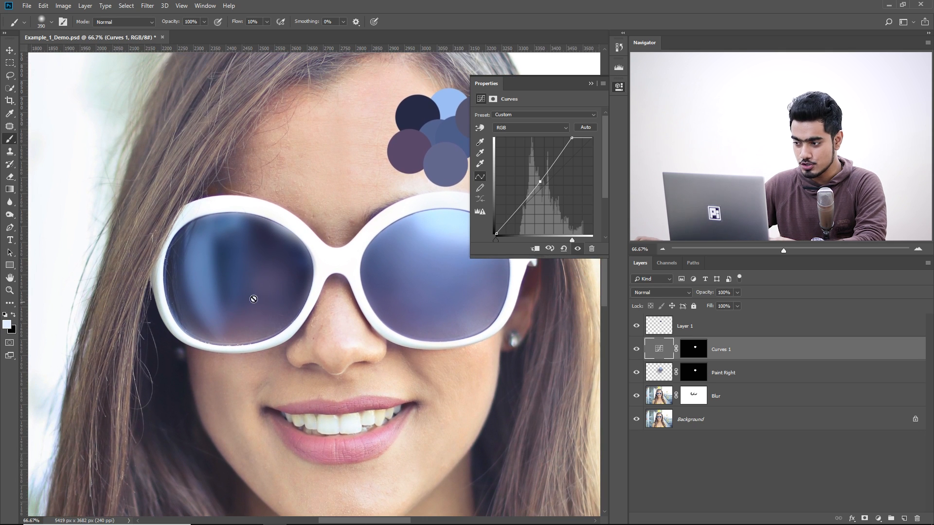
{"action": "left_click", "coordinate": [590, 85]}
{"action": "left_click_drag", "start_coordinate": [416, 264], "coordinate": [451, 262]}
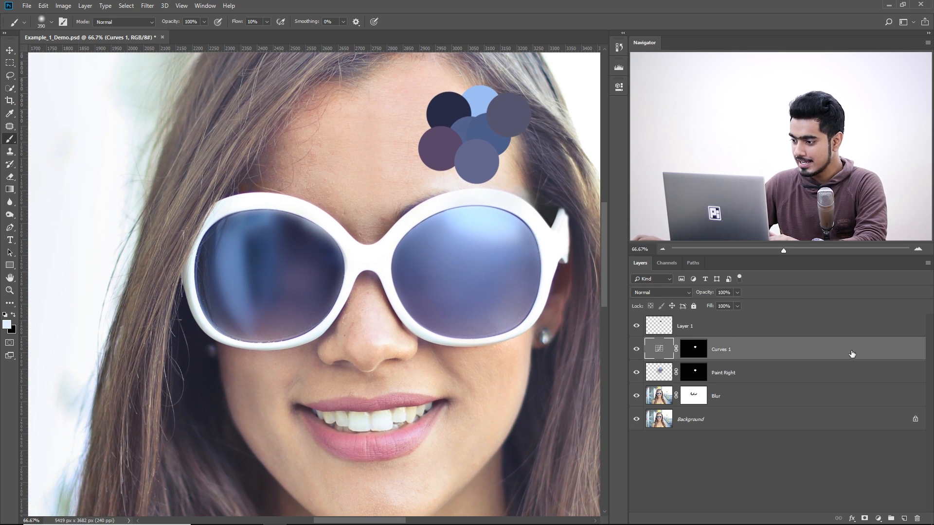
{"action": "left_click", "coordinate": [903, 518]}
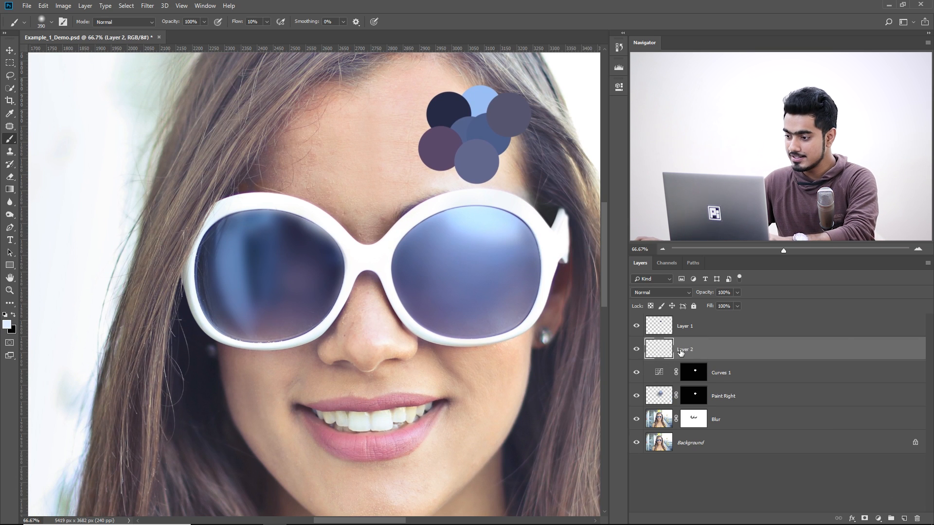
{"action": "double_click", "coordinate": [680, 350]}
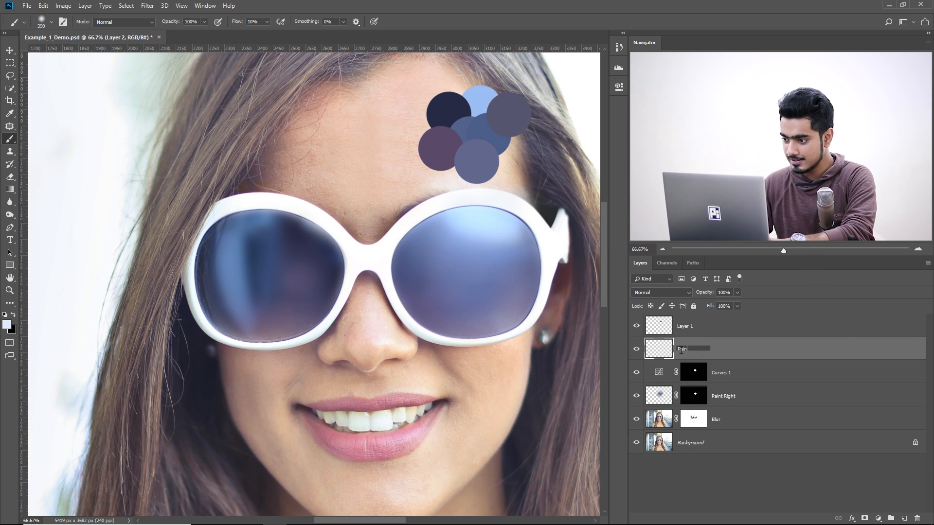
{"action": "type", "text": "Paint Left"}
{"action": "key", "text": "Return"}
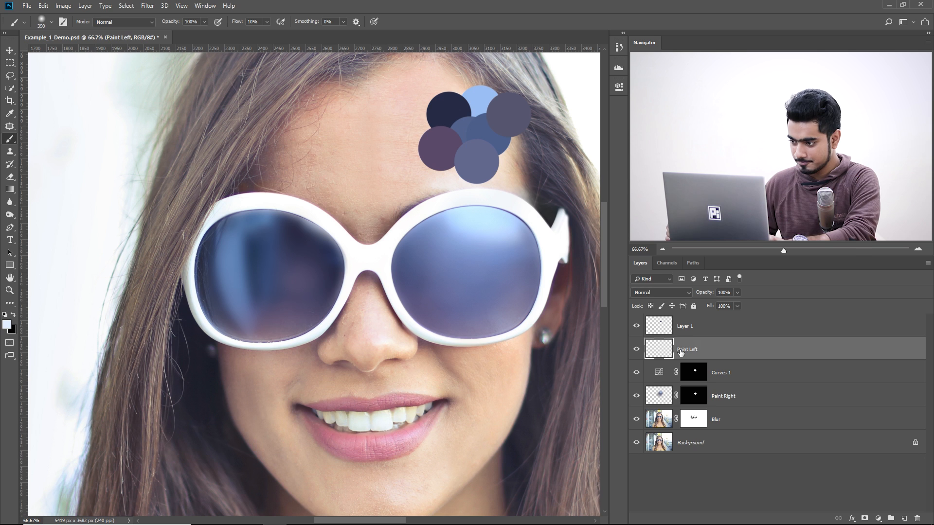
Load the Glass Left channel as a selection and use it as the Paint Left layer's mask
{"action": "left_click", "coordinate": [665, 266]}
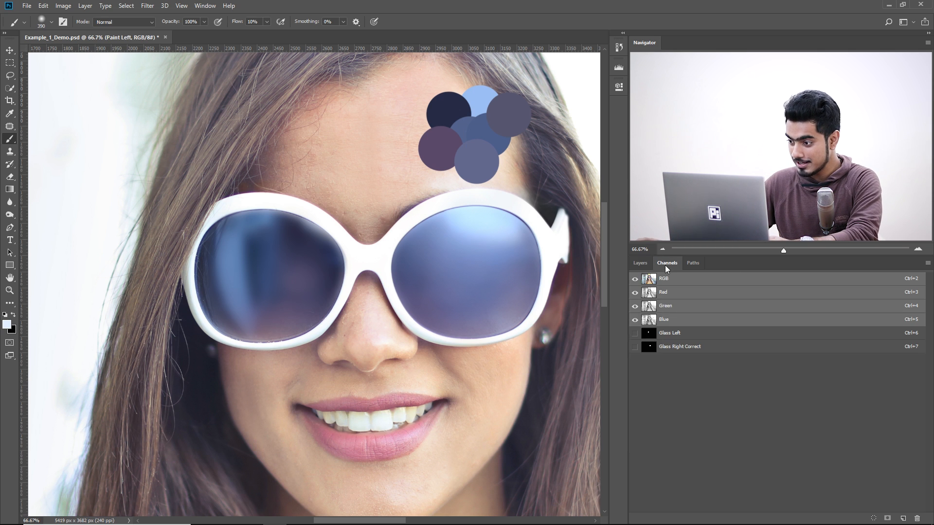
{"action": "left_click", "coordinate": [649, 336], "text": "ctrl"}
{"action": "left_click", "coordinate": [640, 263]}
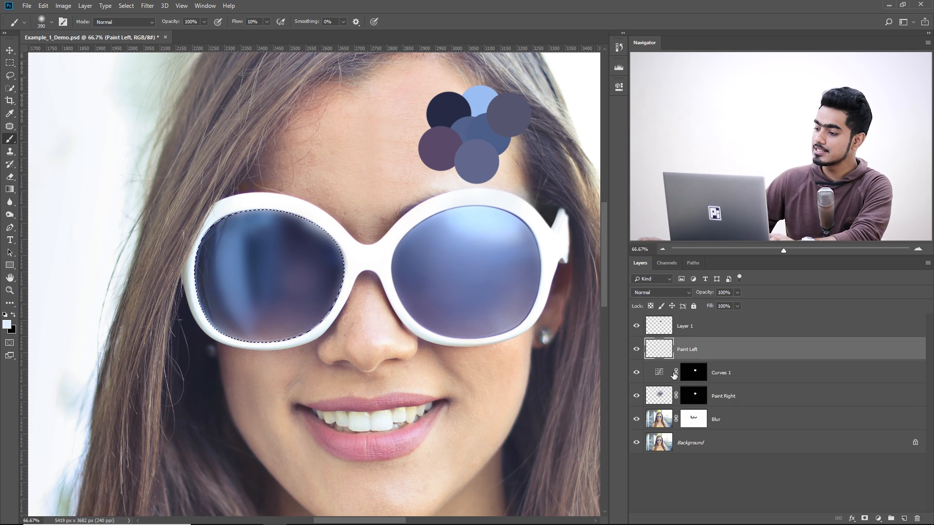
{"action": "left_click", "coordinate": [864, 518]}
{"action": "key", "text": "x"}
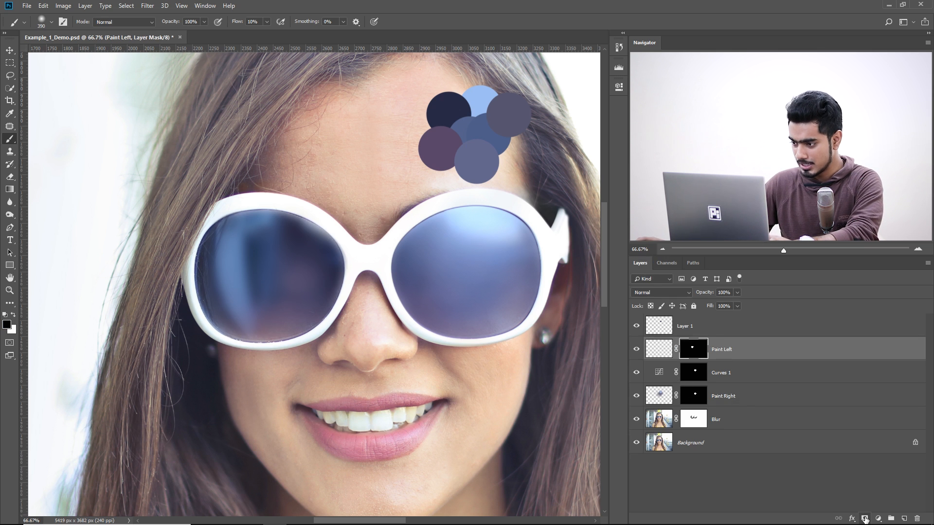
Rename Layer 1, which holds the color swatches, as Sample
{"action": "left_click_drag", "start_coordinate": [290, 200], "coordinate": [319, 224]}
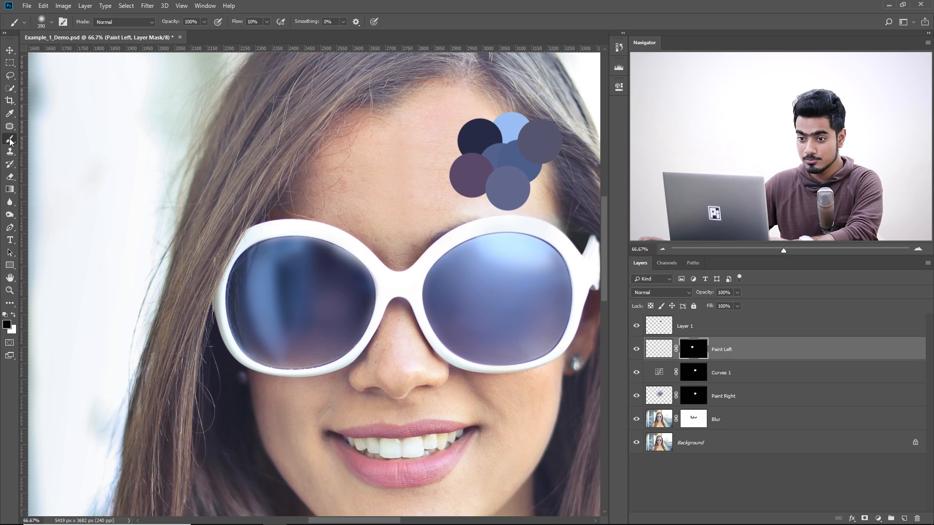
{"action": "right_click", "coordinate": [331, 287]}
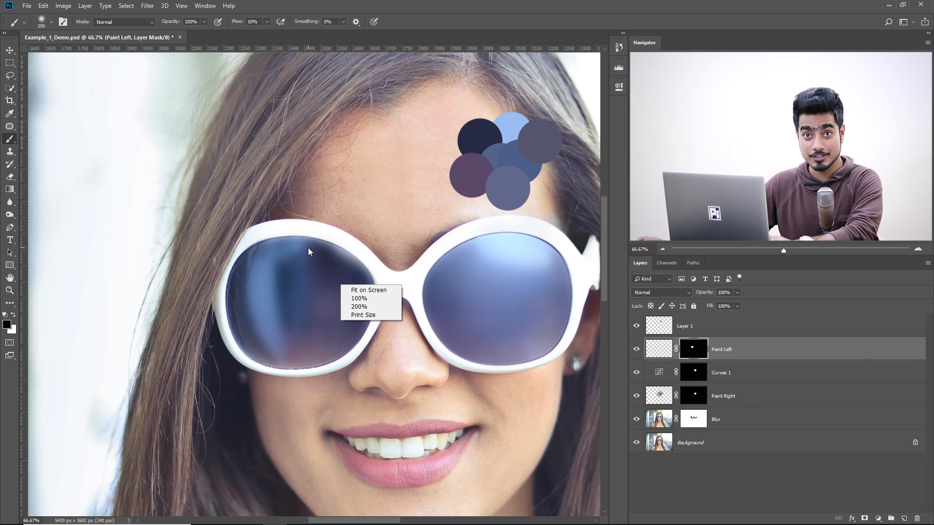
{"action": "left_click", "coordinate": [680, 318]}
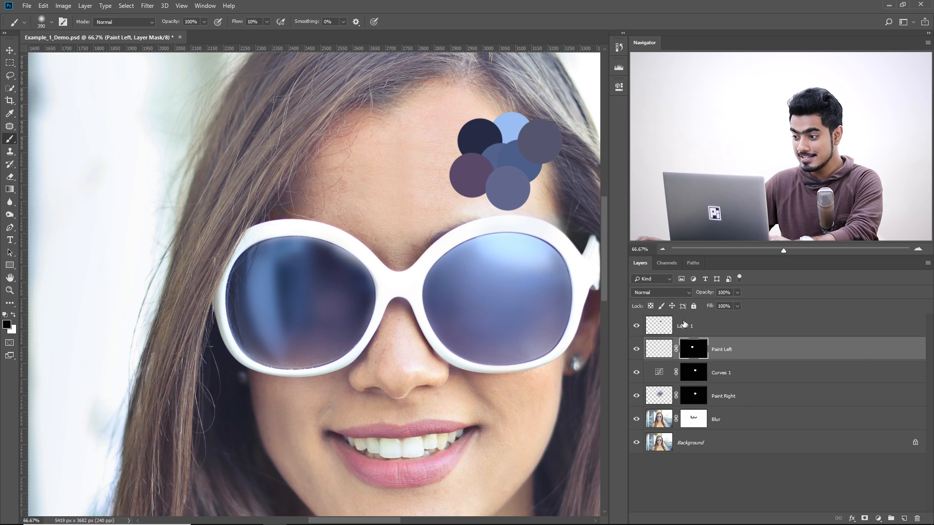
{"action": "double_click", "coordinate": [687, 326]}
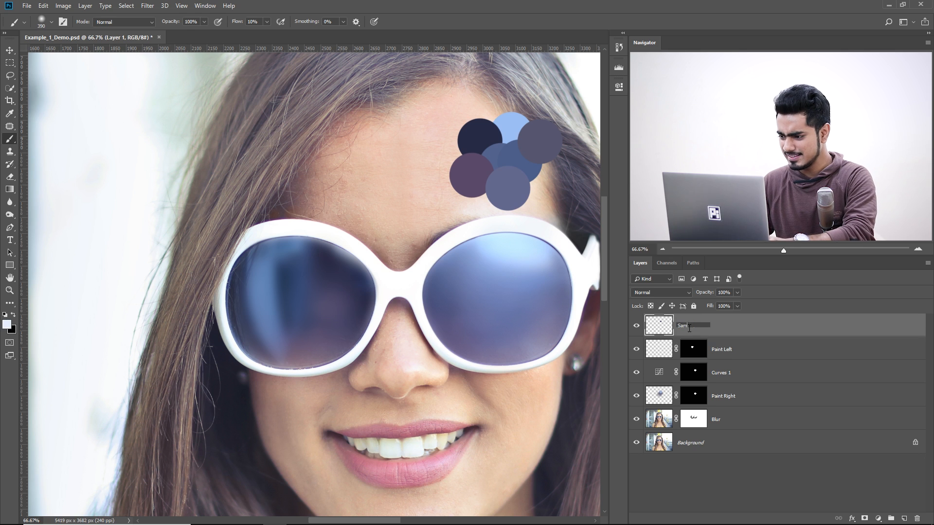
Set the brush to a hard 129 px tip with 100% flow for making color swatches from the other lens
{"action": "left_click_drag", "start_coordinate": [448, 245], "coordinate": [472, 246]}
{"action": "left_click_drag", "start_coordinate": [321, 229], "coordinate": [289, 471]}
{"action": "left_click", "coordinate": [267, 22]}
{"action": "left_click_drag", "start_coordinate": [268, 30], "coordinate": [386, 29]}
{"action": "left_click_drag", "start_coordinate": [346, 212], "coordinate": [340, 223]}
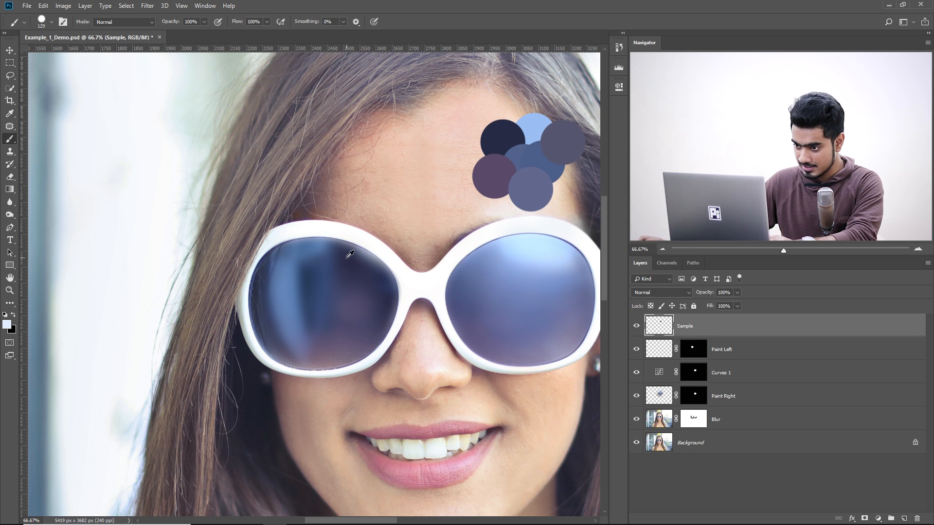
On the Sample layer, add dark navy, medium blue, light blue and slate swatches on the forehead, sampled from the left lens
{"action": "left_click", "coordinate": [383, 142]}
{"action": "left_click", "coordinate": [309, 244], "text": "alt"}
{"action": "left_click", "coordinate": [349, 135]}
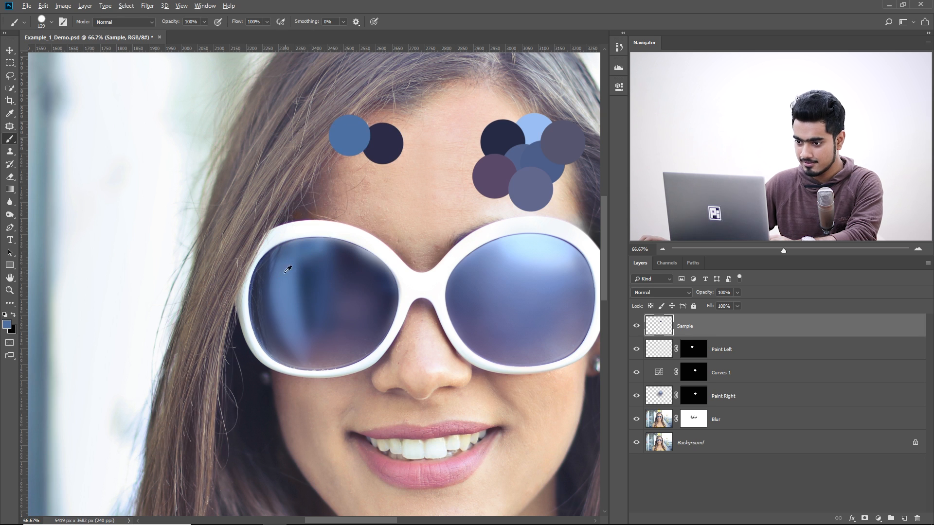
{"action": "left_click", "coordinate": [287, 287], "text": "alt"}
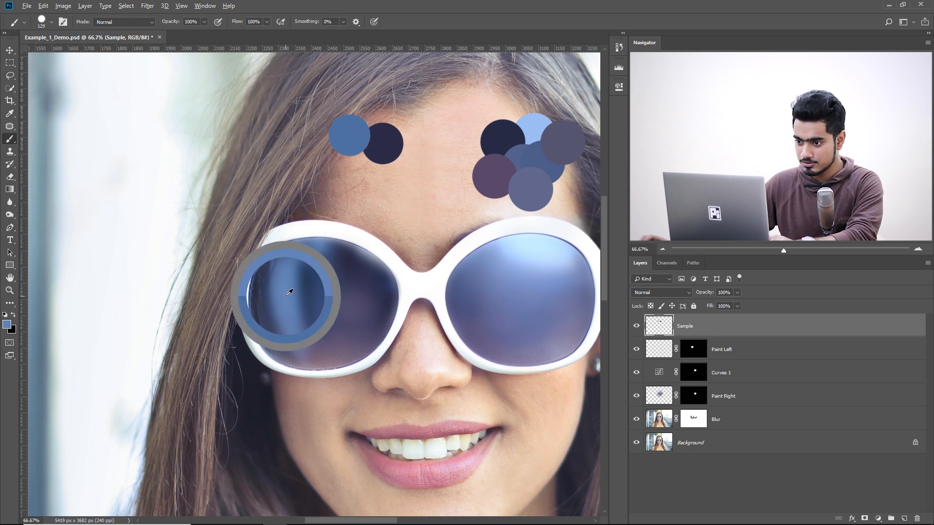
{"action": "left_click", "coordinate": [319, 128]}
{"action": "left_click", "coordinate": [272, 319], "text": "alt"}
{"action": "left_click", "coordinate": [295, 151]}
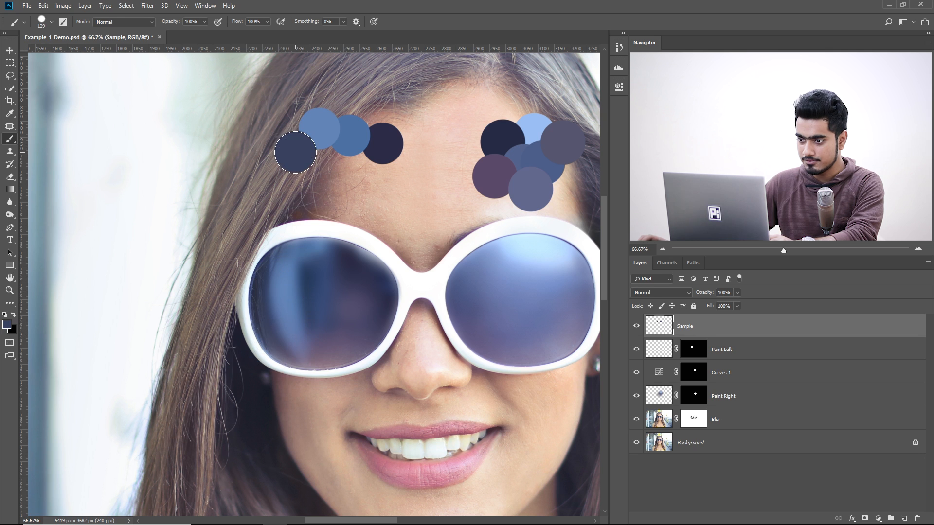
Add deep indigo and muted purple swatches sampled from the left lens beside the others, redoing the purple one
{"action": "left_click", "coordinate": [386, 288], "text": "alt"}
{"action": "left_click", "coordinate": [382, 175]}
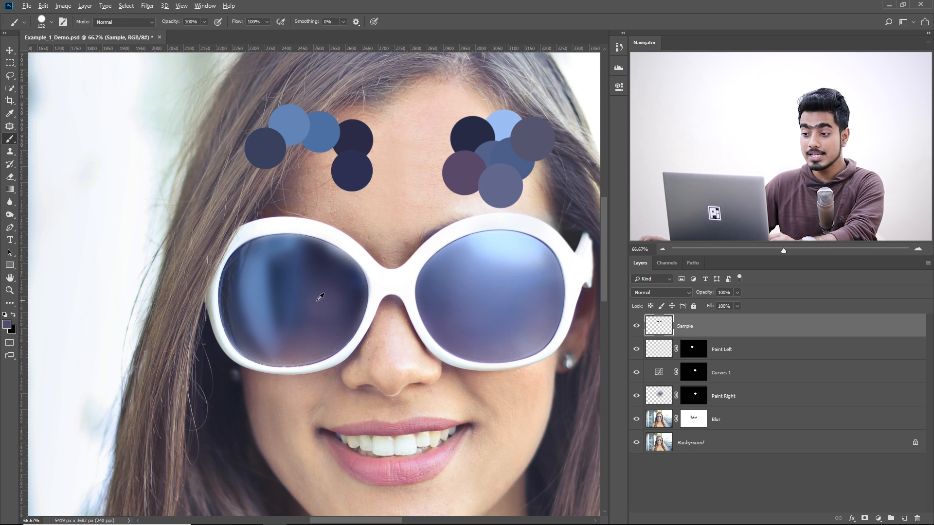
{"action": "left_click", "coordinate": [320, 297], "text": "alt"}
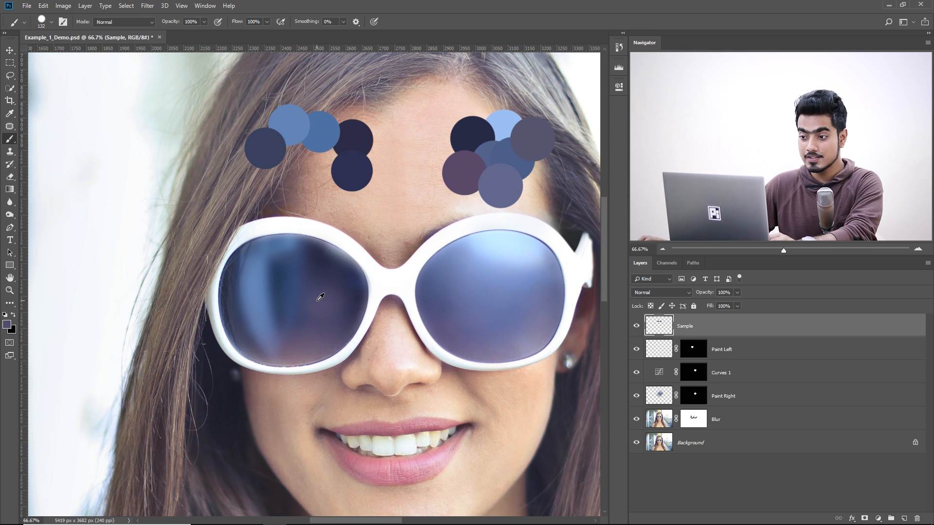
{"action": "left_click", "coordinate": [320, 159]}
{"action": "key", "text": "ctrl+z"}
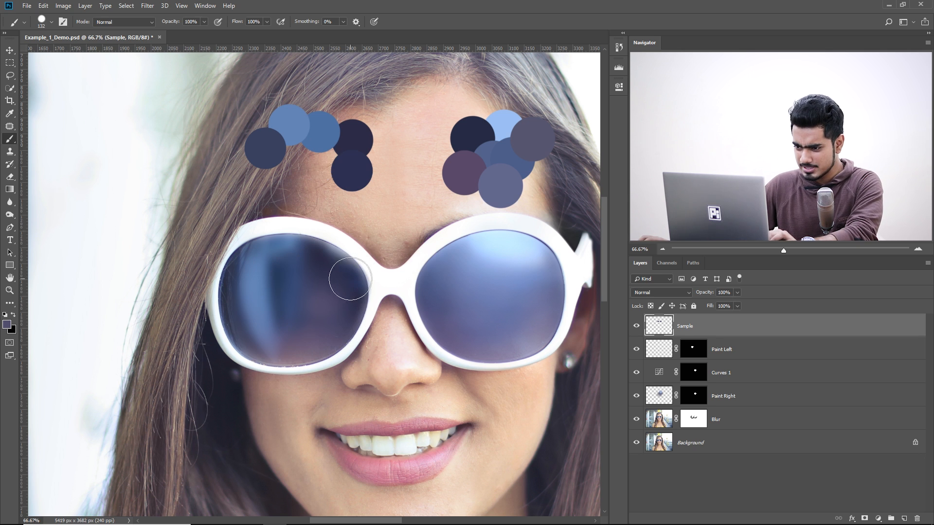
{"action": "left_click", "coordinate": [321, 165]}
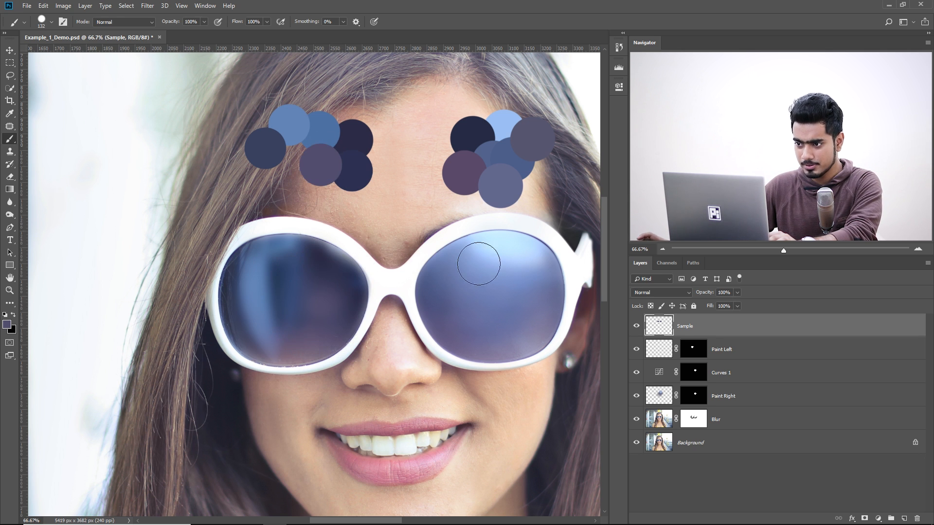
Select the Paint Left layer's image content and prepare a large soft brush with 20% flow
{"action": "left_click_drag", "start_coordinate": [210, 193], "coordinate": [280, 195]}
{"action": "left_click_drag", "start_coordinate": [327, 254], "coordinate": [349, 1]}
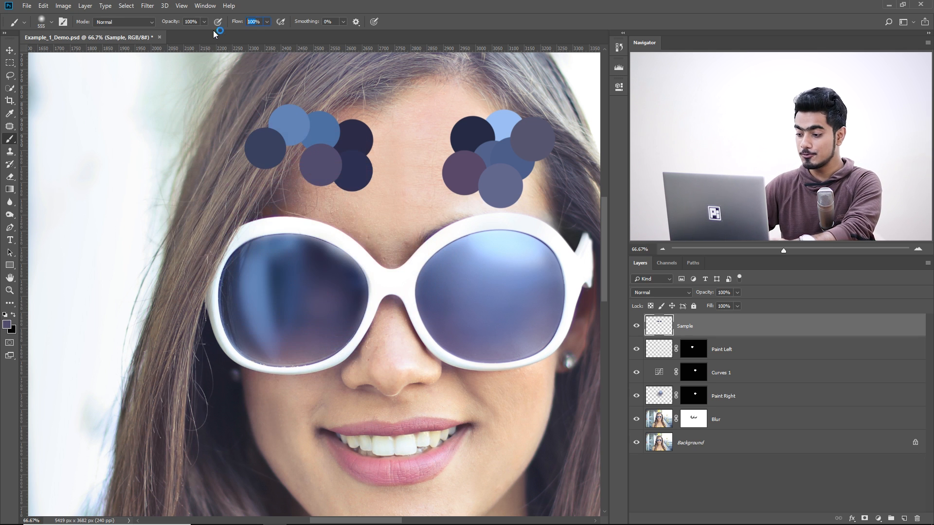
{"action": "left_click", "coordinate": [667, 355]}
{"action": "mouse_move", "coordinate": [235, 241]}
{"action": "left_mouse_down"}
{"action": "mouse_move", "coordinate": [283, 231]}
{"action": "mouse_move", "coordinate": [280, 243]}
{"action": "mouse_move", "coordinate": [375, 254]}
{"action": "mouse_move", "coordinate": [377, 245]}
{"action": "mouse_move", "coordinate": [342, 250]}
{"action": "left_mouse_up"}
Paint the left lens with the blue swatch color, and cover its reflections evenly with the muted purple swatch color
{"action": "left_click", "coordinate": [327, 160], "text": "alt"}
{"action": "left_click_drag", "start_coordinate": [309, 194], "coordinate": [266, 181]}
{"action": "left_click", "coordinate": [316, 181], "text": "alt"}
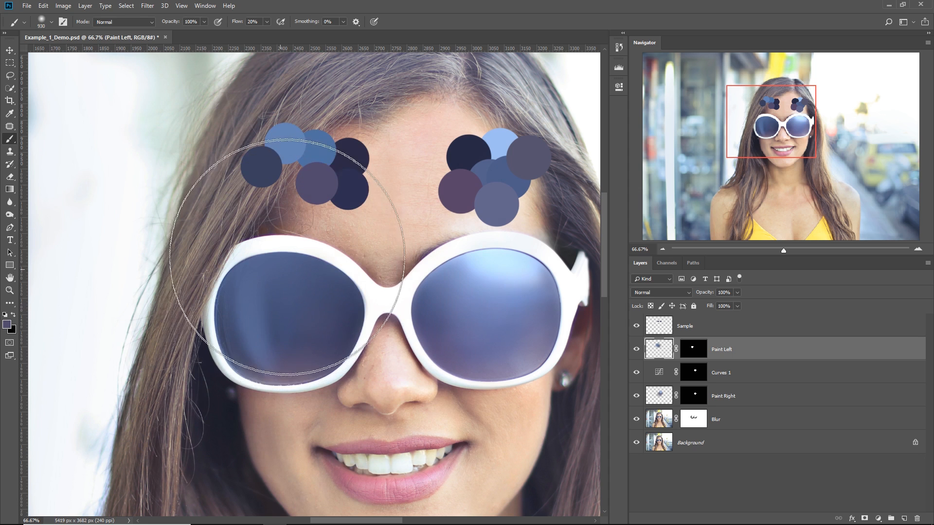
{"action": "left_click_drag", "start_coordinate": [300, 267], "coordinate": [266, 263]}
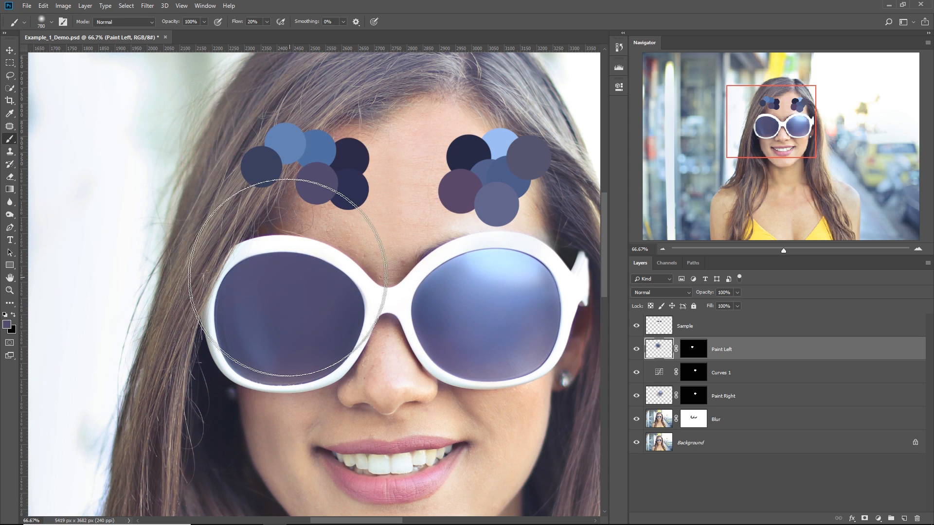
{"action": "left_click", "coordinate": [324, 151], "text": "alt"}
{"action": "left_click", "coordinate": [341, 158], "text": "alt"}
{"action": "left_click", "coordinate": [320, 185], "text": "alt"}
{"action": "mouse_move", "coordinate": [281, 278]}
{"action": "left_mouse_down"}
{"action": "mouse_move", "coordinate": [295, 277]}
{"action": "mouse_move", "coordinate": [281, 271]}
{"action": "mouse_move", "coordinate": [257, 282]}
{"action": "mouse_move", "coordinate": [287, 281]}
{"action": "left_mouse_up"}
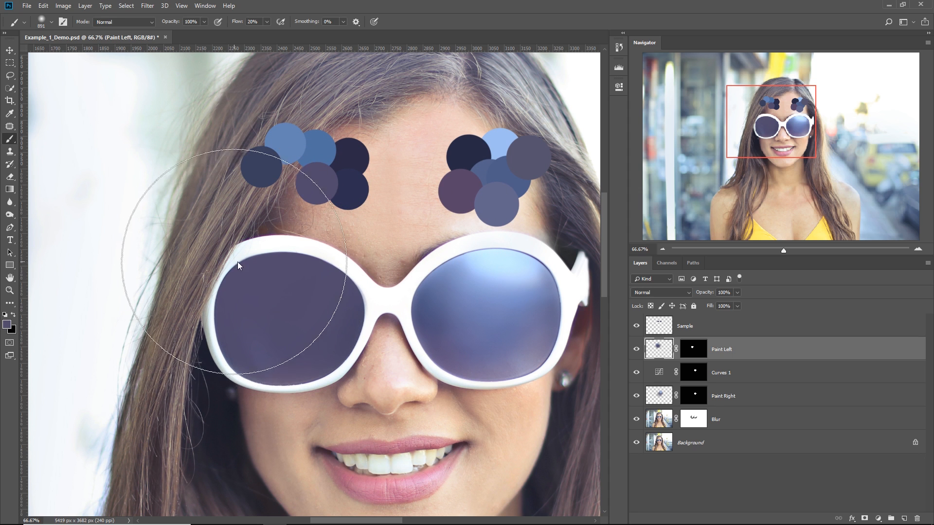
Darken the upper inner edge of the left lens with the dark navy swatch color, using a smaller soft brush
{"action": "left_click", "coordinate": [354, 153], "text": "alt"}
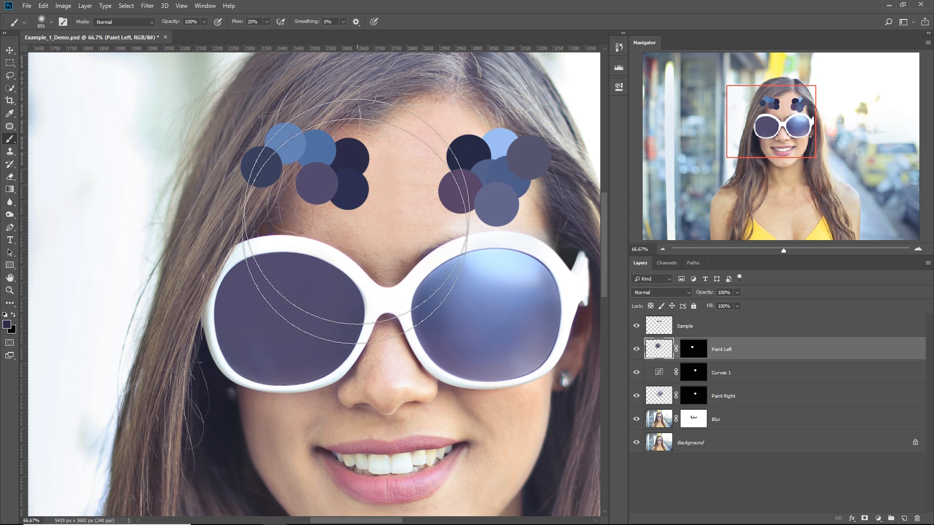
{"action": "mouse_move", "coordinate": [348, 272]}
{"action": "left_mouse_down"}
{"action": "mouse_move", "coordinate": [317, 265]}
{"action": "mouse_move", "coordinate": [339, 247]}
{"action": "mouse_move", "coordinate": [330, 248]}
{"action": "left_mouse_up"}
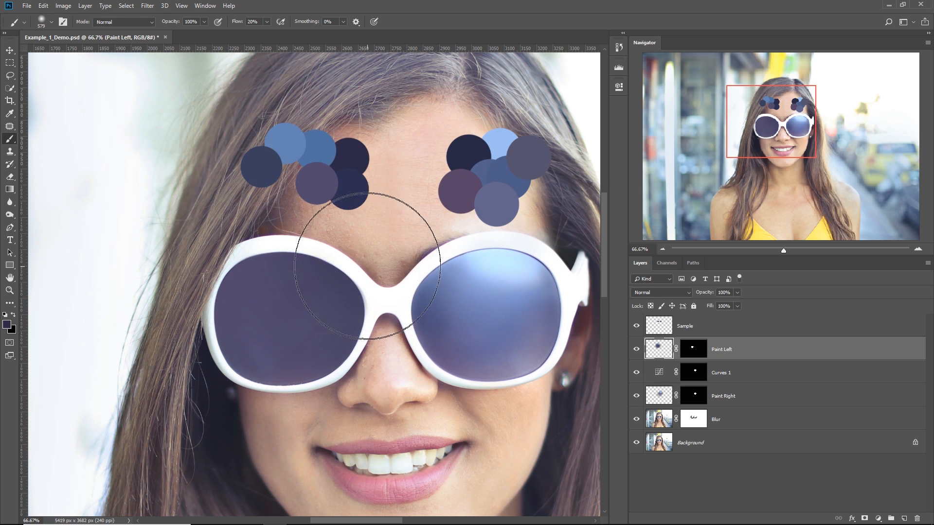
{"action": "mouse_move", "coordinate": [369, 274]}
{"action": "left_mouse_down"}
{"action": "mouse_move", "coordinate": [347, 263]}
{"action": "mouse_move", "coordinate": [376, 281]}
{"action": "left_mouse_up"}
{"action": "mouse_move", "coordinate": [324, 226]}
{"action": "left_mouse_down"}
{"action": "mouse_move", "coordinate": [367, 285]}
{"action": "mouse_move", "coordinate": [396, 359]}
{"action": "left_mouse_up"}
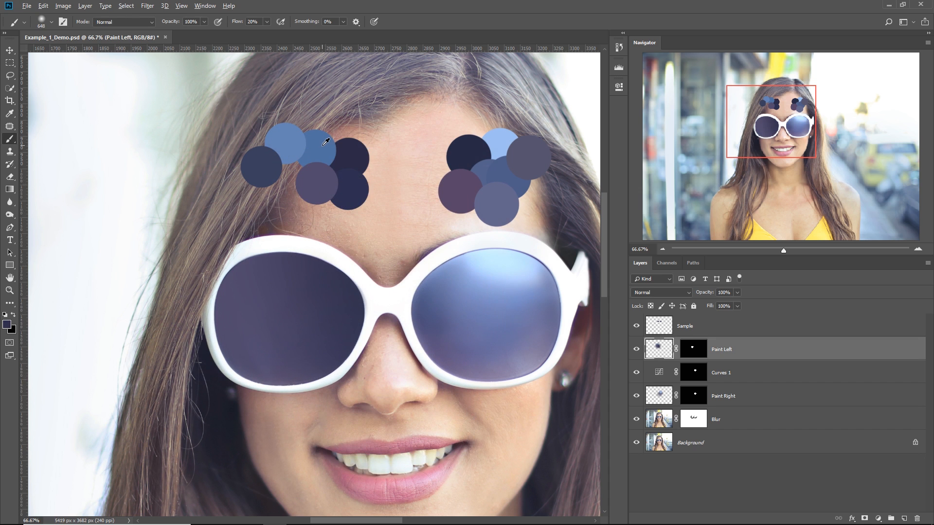
Tint the left lens with the blue swatch colors along its top and the slate color along its outer edge
{"action": "mouse_move", "coordinate": [260, 255]}
{"action": "left_mouse_down"}
{"action": "mouse_move", "coordinate": [294, 249]}
{"action": "mouse_move", "coordinate": [287, 258]}
{"action": "left_mouse_up"}
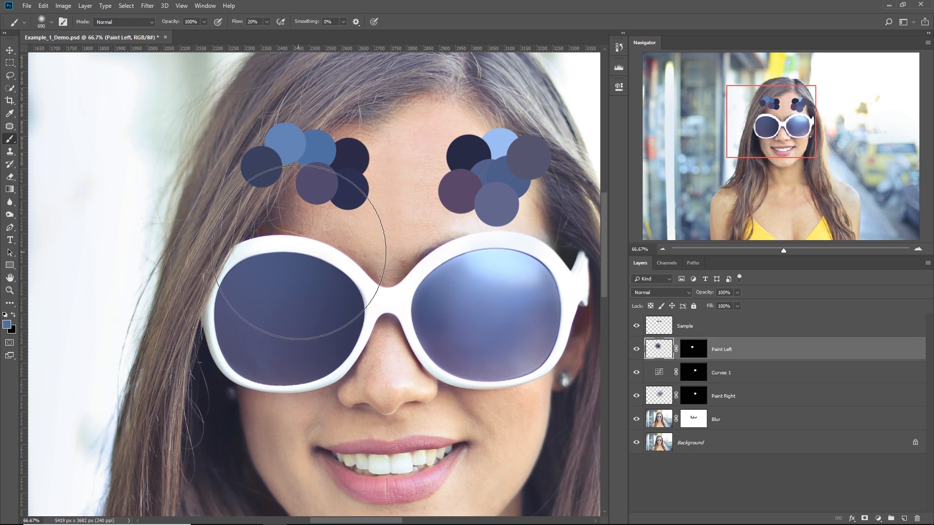
{"action": "left_click", "coordinate": [282, 156], "text": "alt"}
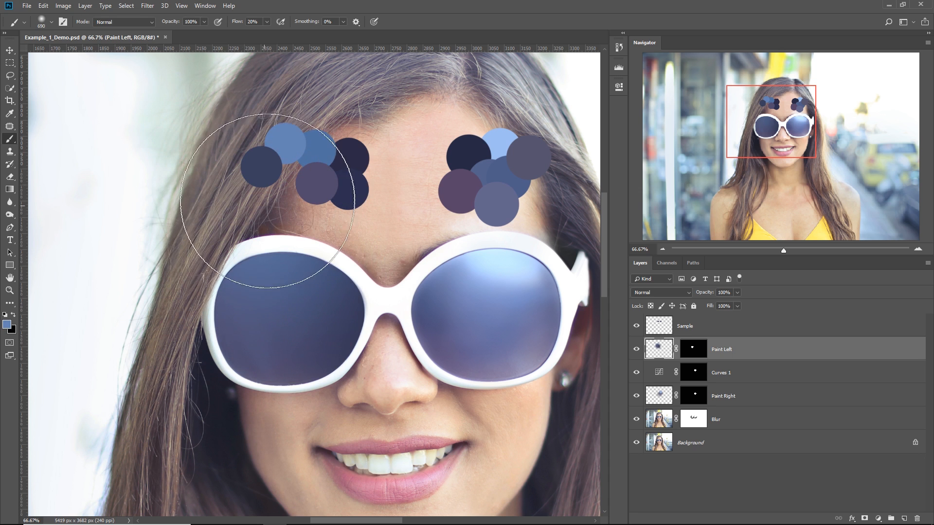
{"action": "mouse_move", "coordinate": [212, 303]}
{"action": "left_mouse_down"}
{"action": "mouse_move", "coordinate": [221, 303]}
{"action": "mouse_move", "coordinate": [194, 308]}
{"action": "mouse_move", "coordinate": [172, 354]}
{"action": "mouse_move", "coordinate": [135, 336]}
{"action": "left_mouse_up"}
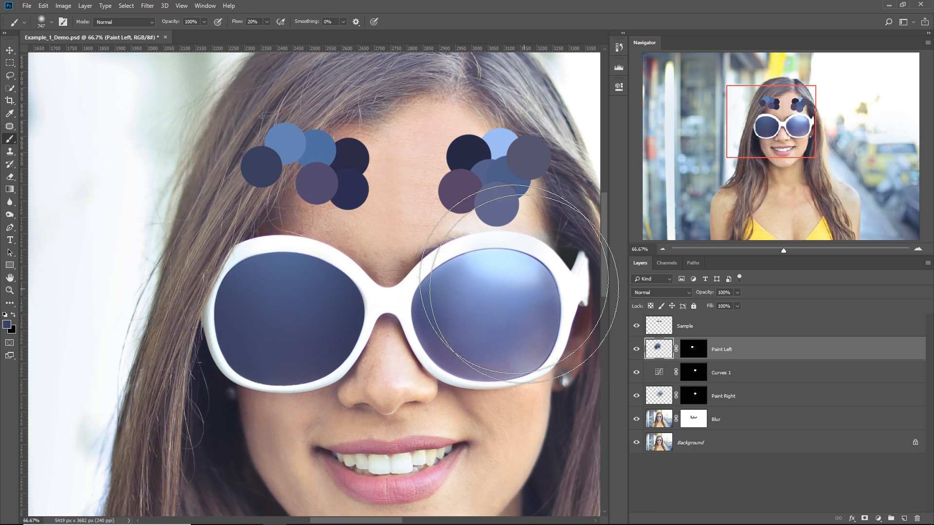
Paint a soft highlight along the left lens's top using pale blue sampled from the right lens, and resample the dark navy swatch
{"action": "left_click", "coordinate": [530, 276], "text": "alt"}
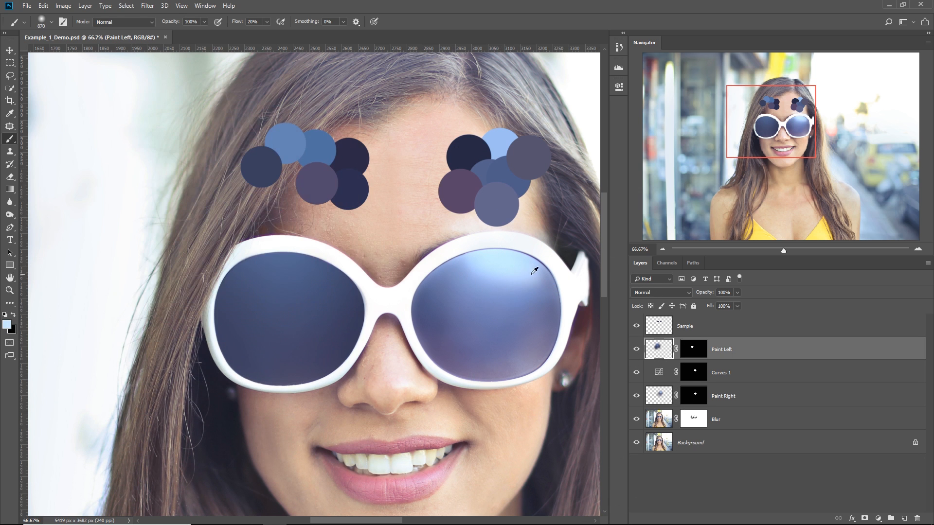
{"action": "left_click_drag", "start_coordinate": [351, 258], "coordinate": [372, 258]}
{"action": "left_click_drag", "start_coordinate": [300, 230], "coordinate": [259, 229]}
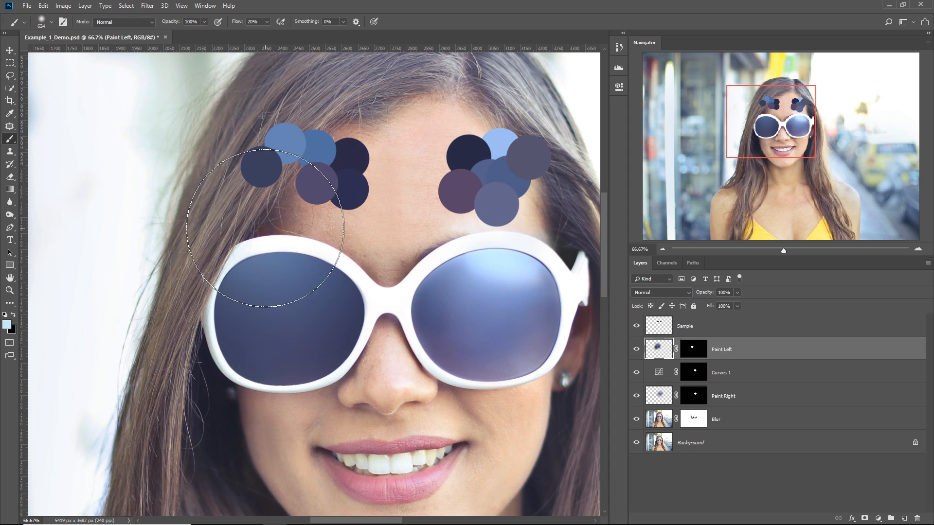
{"action": "left_click", "coordinate": [253, 241]}
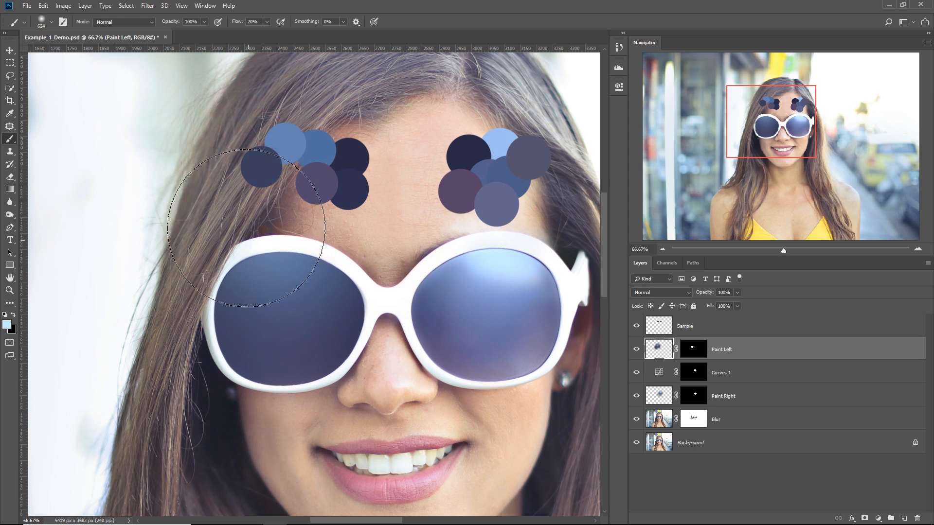
{"action": "left_click_drag", "start_coordinate": [341, 270], "coordinate": [321, 270]}
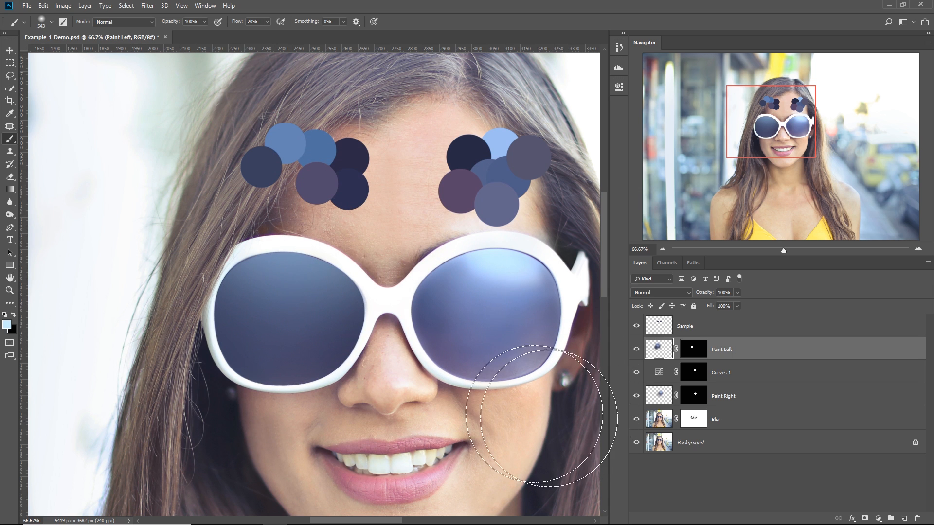
{"action": "left_click_drag", "start_coordinate": [387, 267], "coordinate": [384, 267]}
{"action": "left_click", "coordinate": [335, 260]}
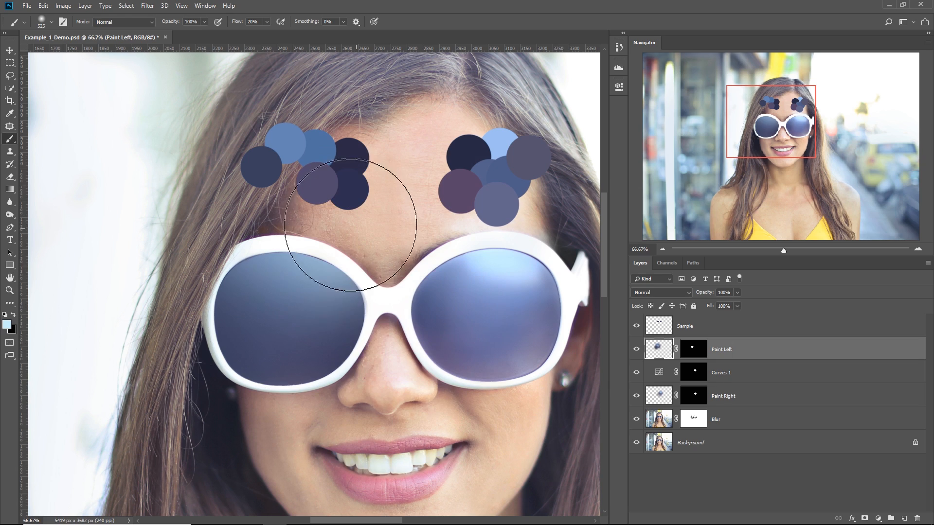
{"action": "left_click", "coordinate": [354, 159], "text": "alt"}
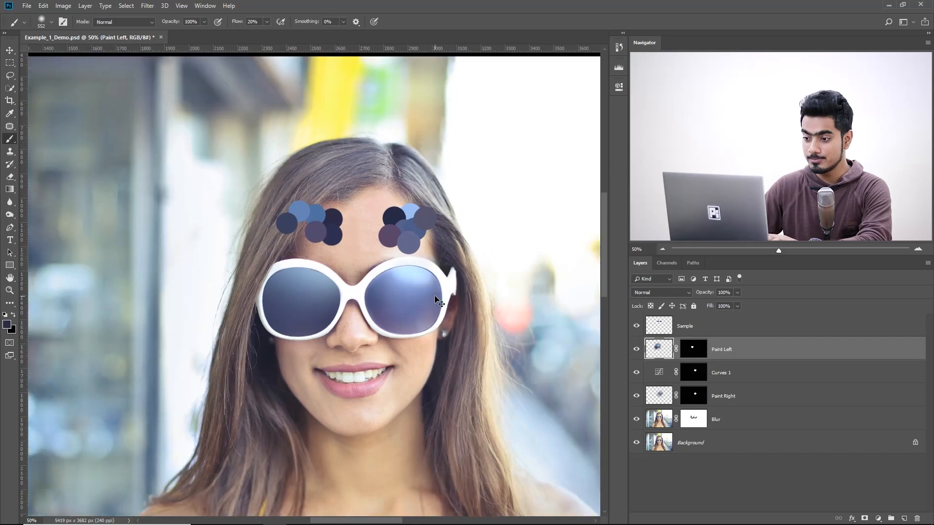
Compare both lenses at full view, and brush the light blue swatch color softly along the left lens's lower outer edge
{"action": "key", "text": "ctrl+minus"}
{"action": "key", "text": "ctrl+minus"}
{"action": "key", "text": "ctrl+plus"}
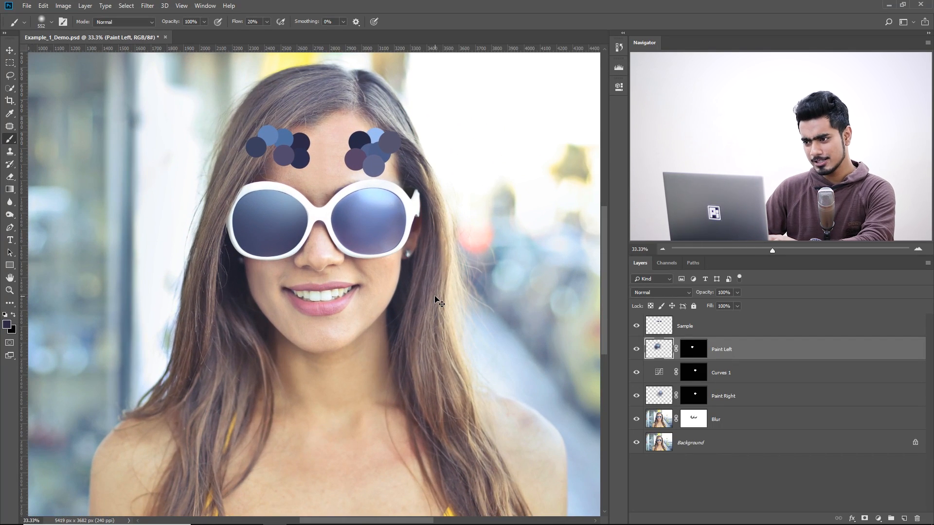
{"action": "key", "text": "ctrl+plus"}
{"action": "key", "text": "ctrl+plus"}
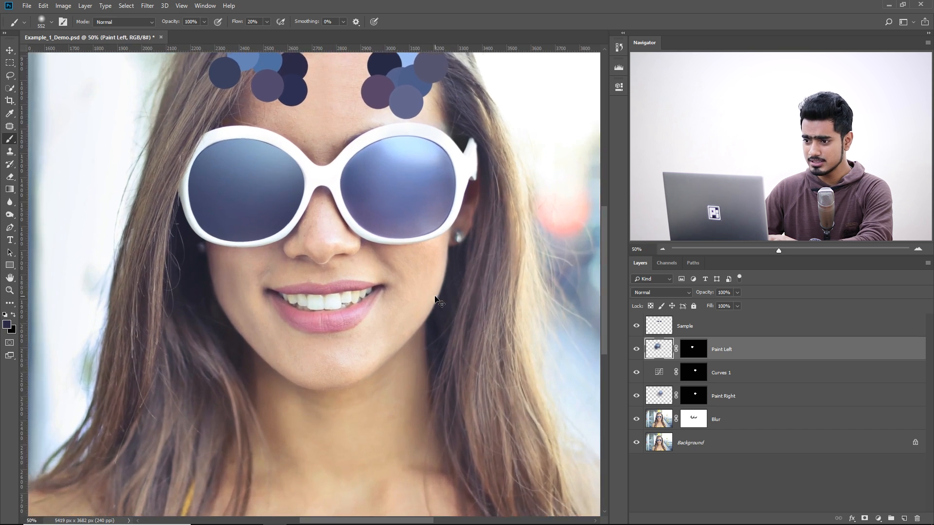
{"action": "left_click_drag", "start_coordinate": [276, 171], "coordinate": [271, 250]}
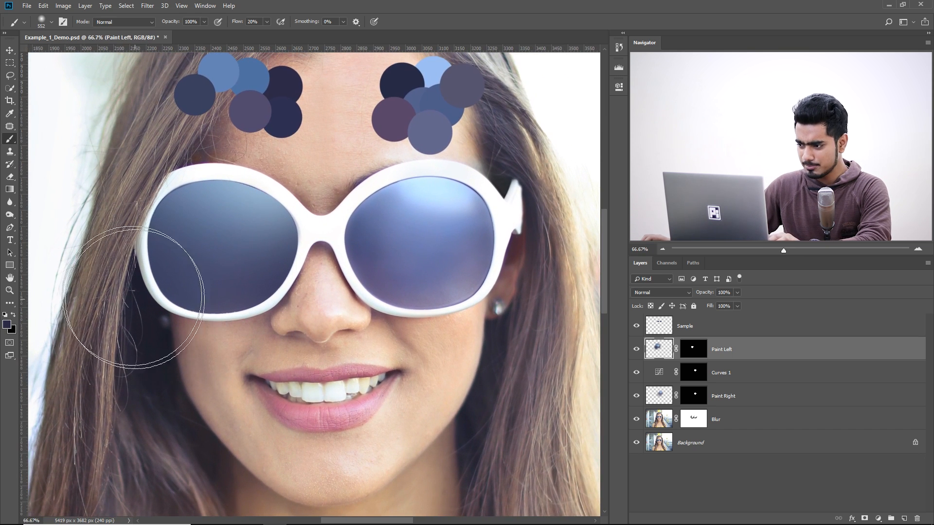
{"action": "scroll", "coordinate": [251, 102], "scroll_direction": "up", "scroll_amount": 2}
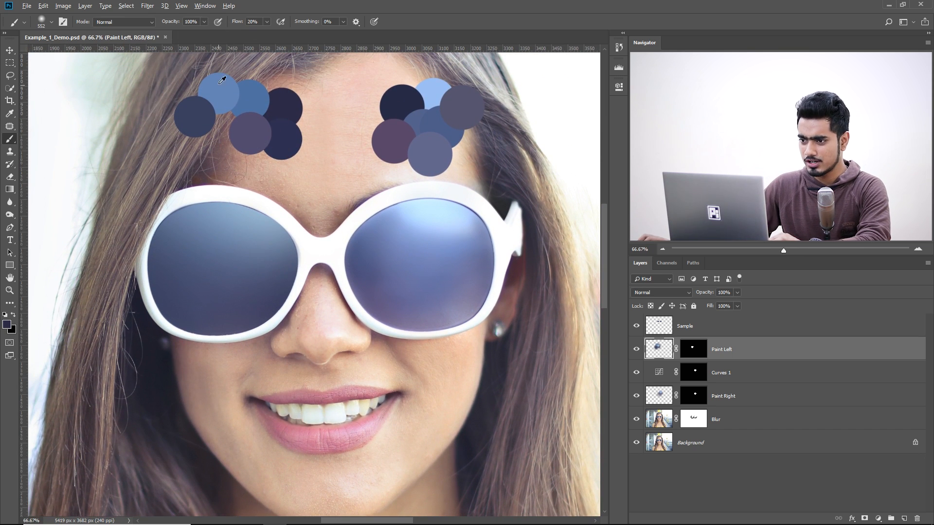
{"action": "left_click_drag", "start_coordinate": [180, 313], "coordinate": [196, 313]}
{"action": "left_click", "coordinate": [154, 355]}
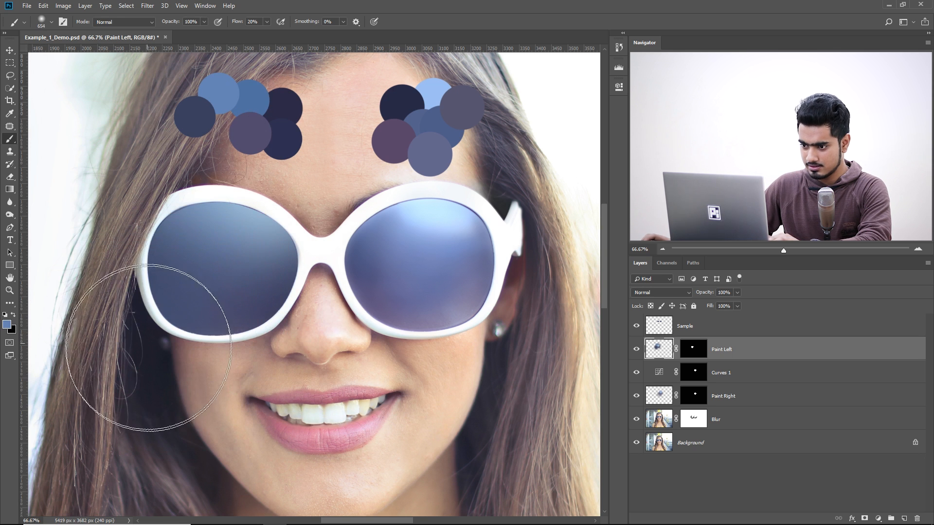
{"action": "left_click_drag", "start_coordinate": [121, 314], "coordinate": [156, 312]}
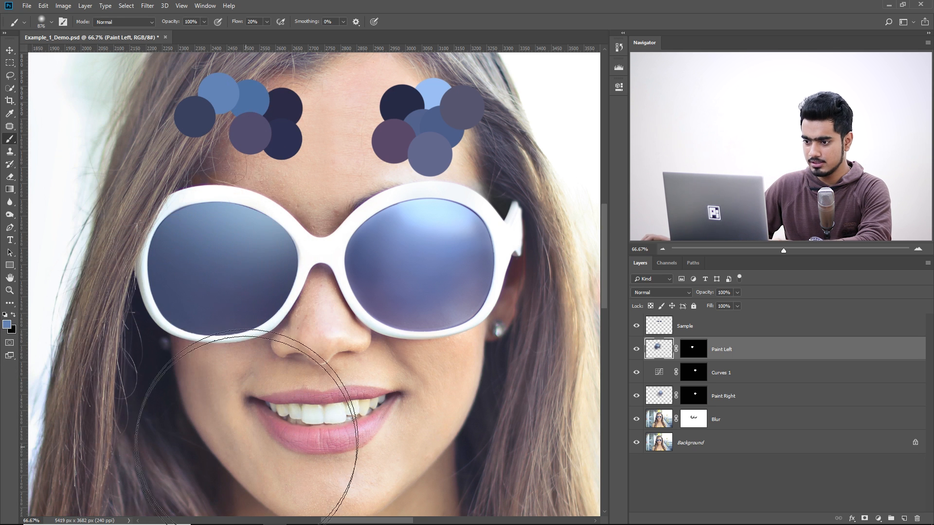
{"action": "left_click_drag", "start_coordinate": [268, 361], "coordinate": [283, 386]}
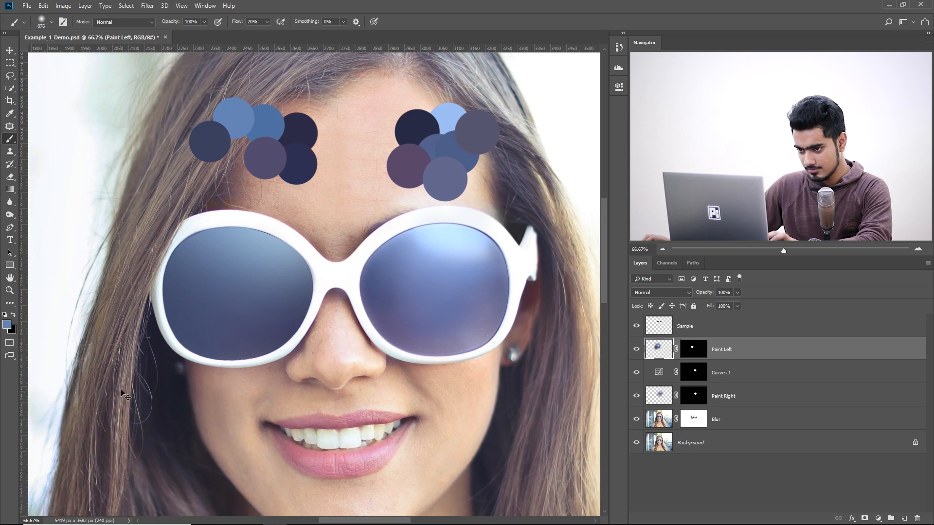
Shade the outer edge of the left lens with the dark slate swatch color
{"action": "mouse_move", "coordinate": [148, 313]}
{"action": "left_mouse_down"}
{"action": "mouse_move", "coordinate": [121, 313]}
{"action": "mouse_move", "coordinate": [142, 307]}
{"action": "left_mouse_up"}
{"action": "left_click", "coordinate": [222, 142], "text": "alt"}
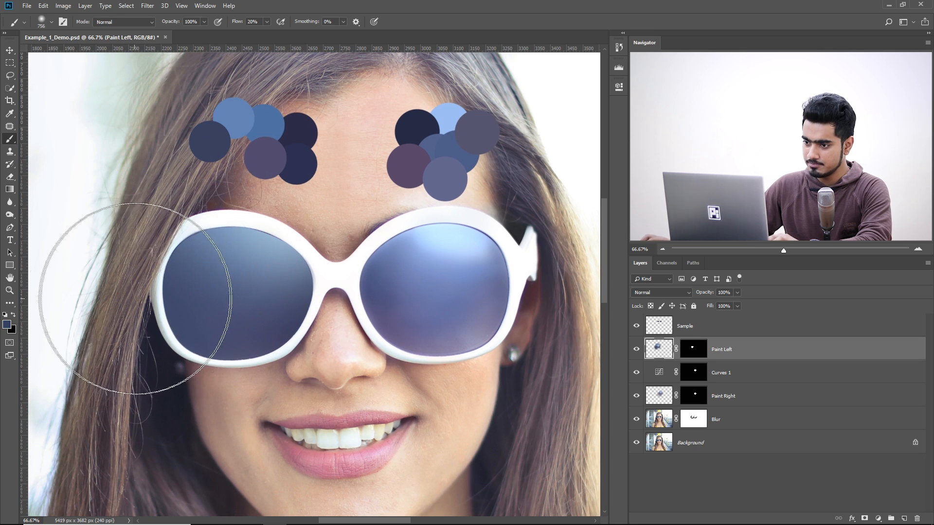
{"action": "left_click_drag", "start_coordinate": [403, 282], "coordinate": [397, 278]}
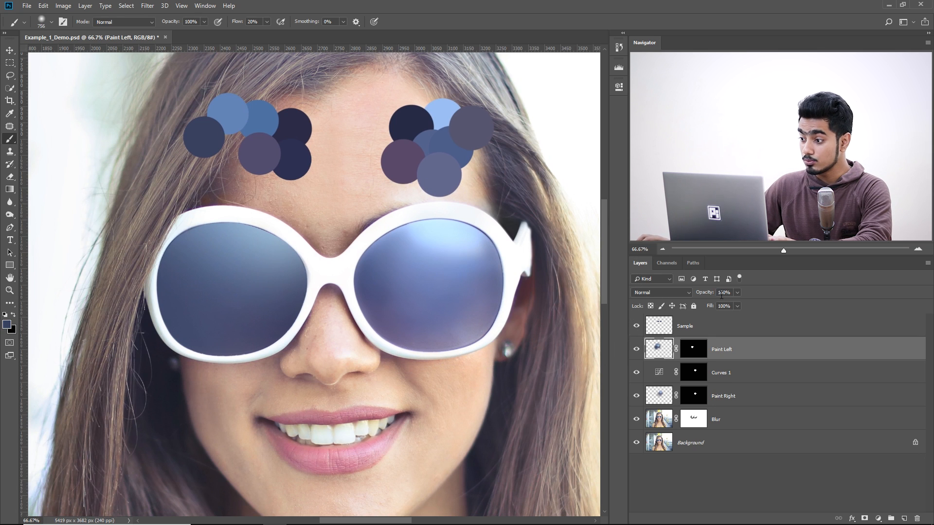
Set the Paint Left layer's opacity to 90%
{"action": "left_click", "coordinate": [737, 293]}
{"action": "mouse_move", "coordinate": [739, 303]}
{"action": "left_mouse_down"}
{"action": "mouse_move", "coordinate": [725, 302]}
{"action": "mouse_move", "coordinate": [732, 305]}
{"action": "left_mouse_up"}
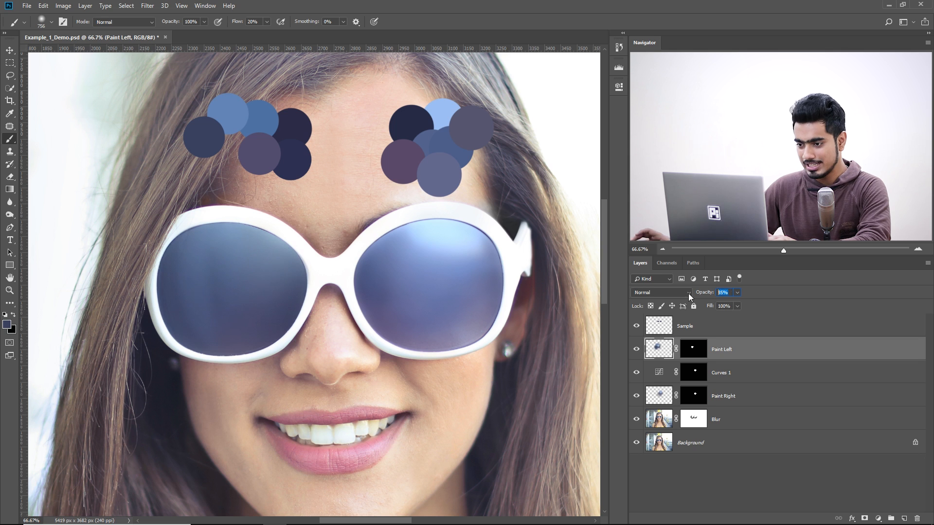
{"action": "type", "text": "90"}
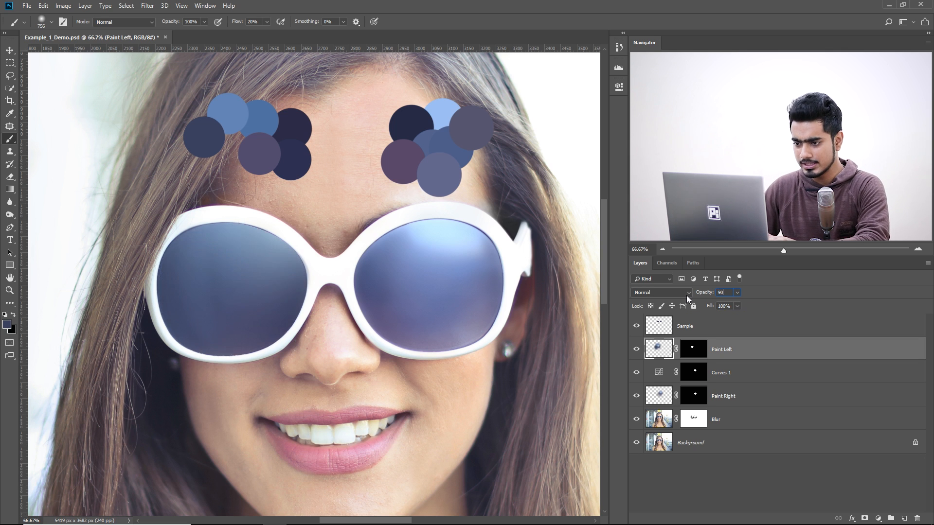
{"action": "key", "text": "Return"}
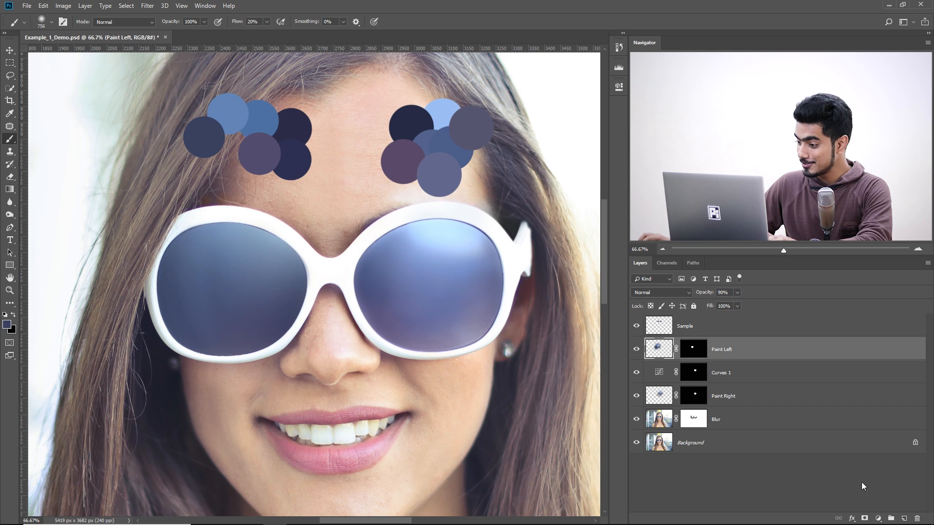
Add a Curves adjustment layer above Paint Left and replace its mask with a copy of the Paint Left mask
{"action": "left_click", "coordinate": [879, 518]}
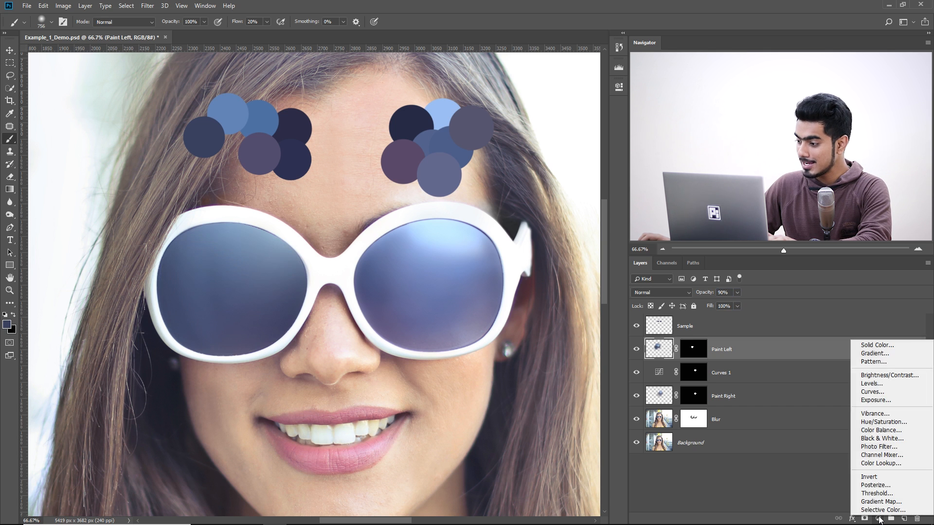
{"action": "left_click", "coordinate": [873, 391]}
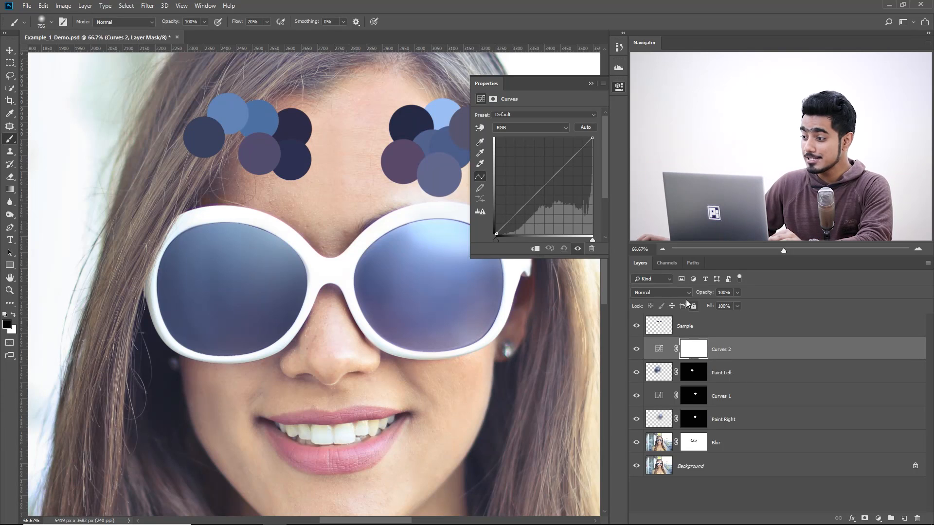
{"action": "left_click", "coordinate": [666, 263]}
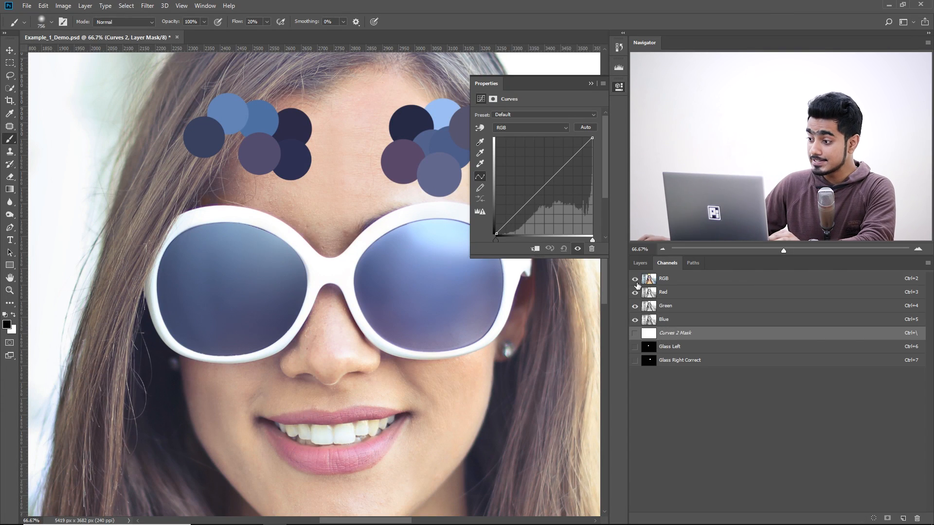
{"action": "left_click", "coordinate": [638, 264]}
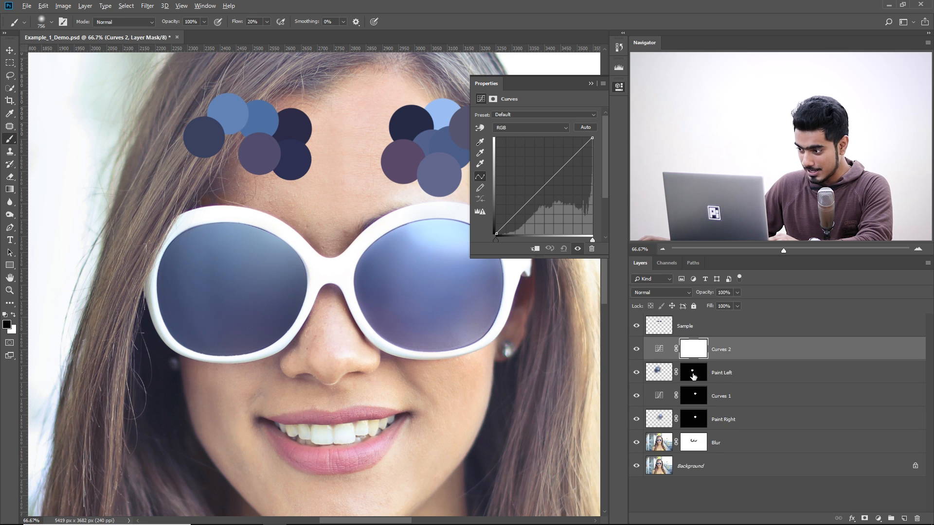
{"action": "left_click_drag", "start_coordinate": [693, 376], "coordinate": [695, 354]}
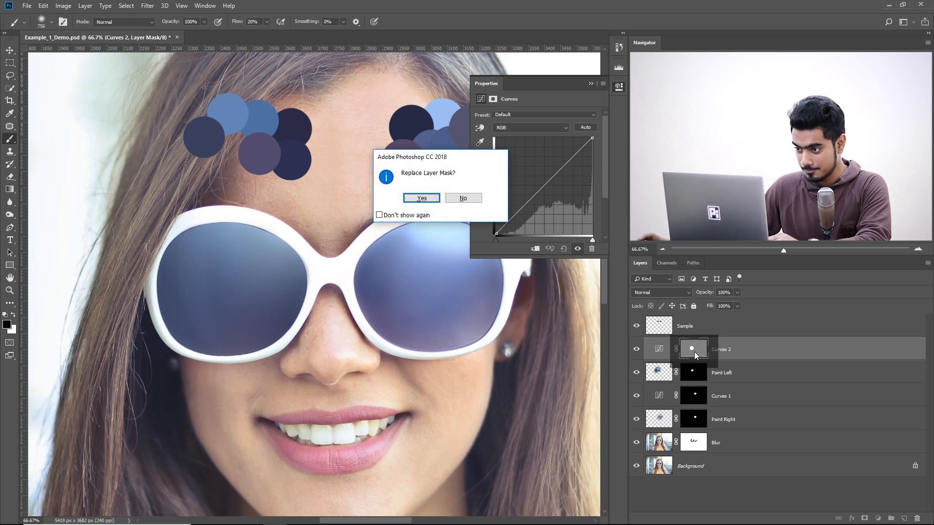
{"action": "left_click", "coordinate": [421, 198]}
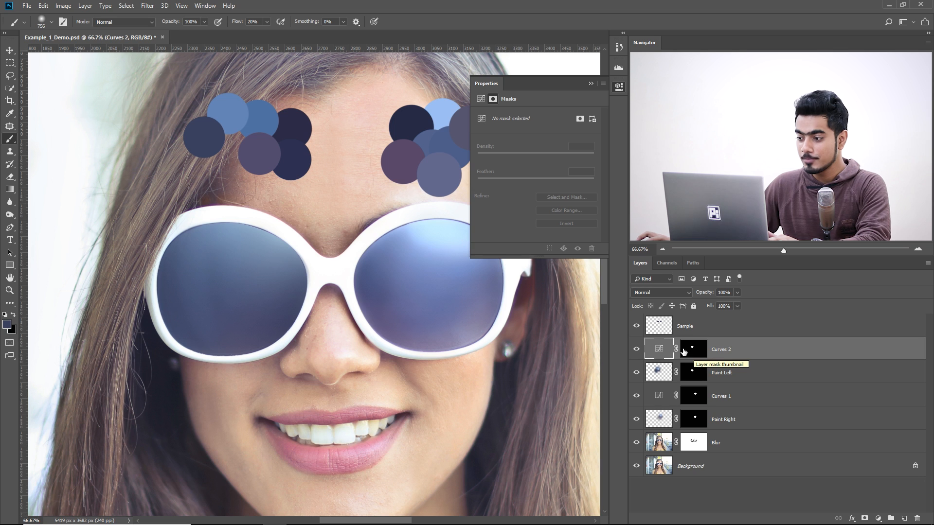
Brighten the left lens by pulling the Curves 2 white point inward and adding a midtone point, and compare both lenses
{"action": "left_click", "coordinate": [660, 350]}
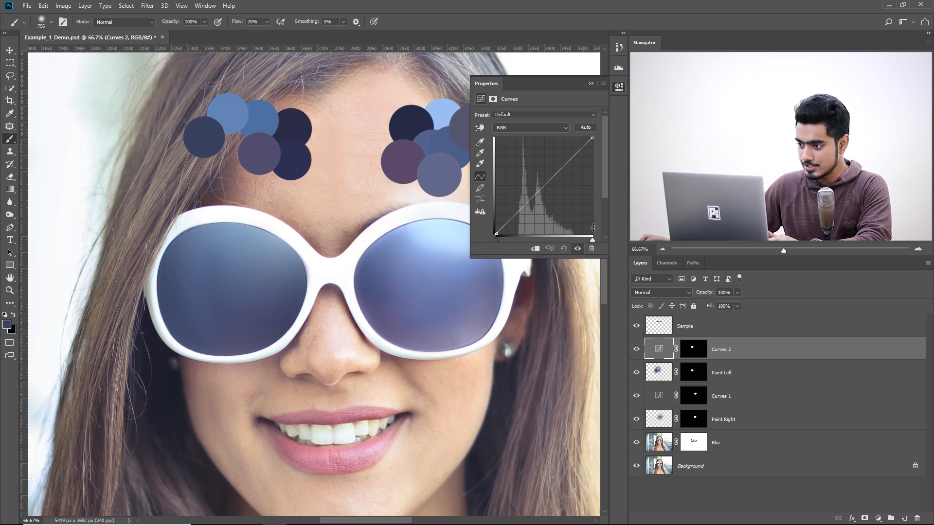
{"action": "left_click_drag", "start_coordinate": [593, 241], "coordinate": [572, 240]}
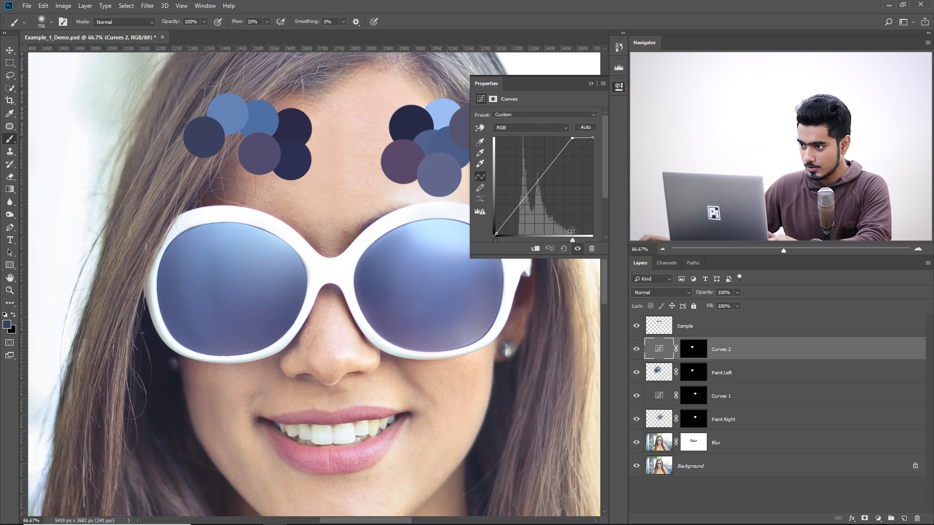
{"action": "left_click_drag", "start_coordinate": [541, 178], "coordinate": [544, 174]}
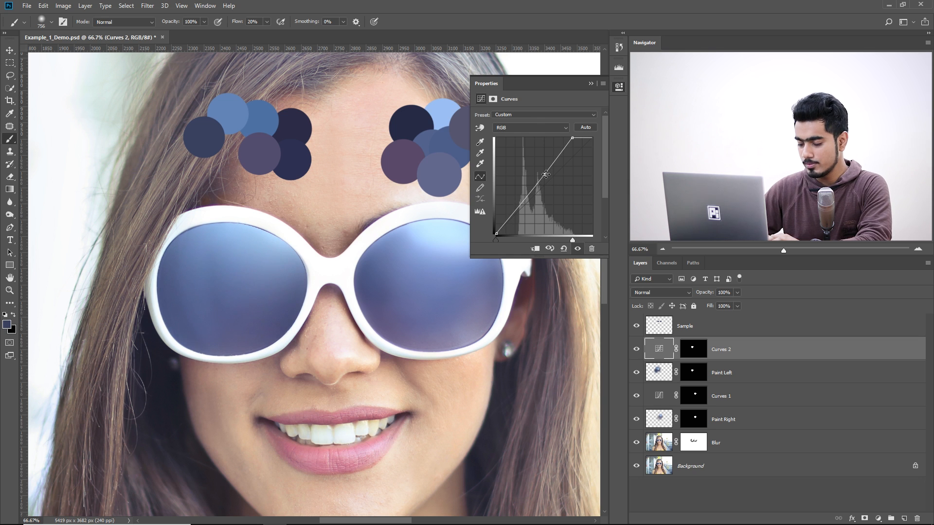
{"action": "key", "text": "ctrl+minus"}
{"action": "key", "text": "ctrl+minus"}
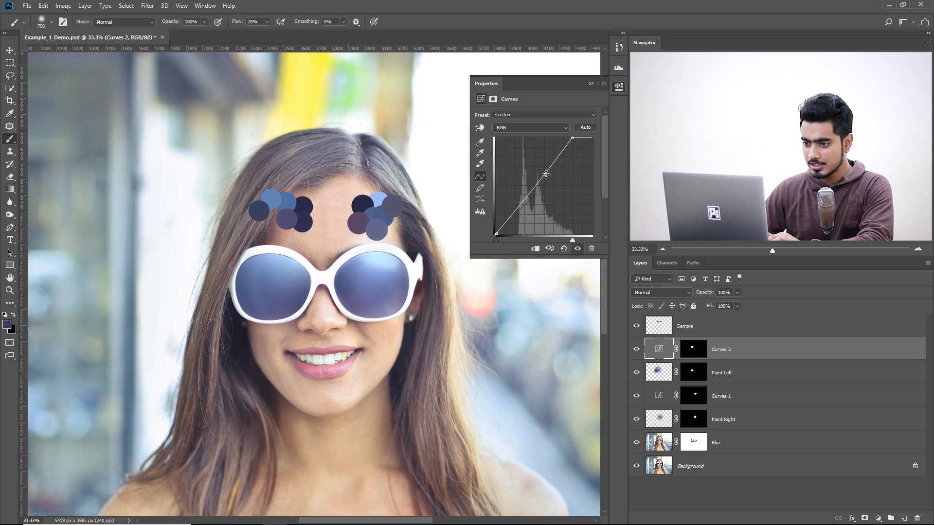
{"action": "key", "text": "ctrl+plus"}
{"action": "key", "text": "ctrl+plus"}
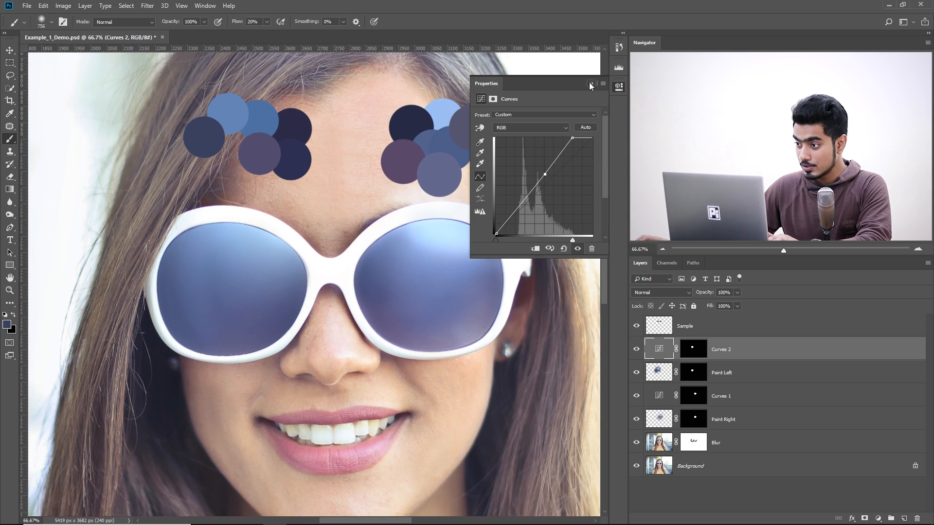
{"action": "left_click", "coordinate": [590, 84]}
{"action": "scroll", "coordinate": [438, 250], "scroll_direction": "down", "scroll_amount": 1}
{"action": "scroll", "coordinate": [437, 250], "scroll_direction": "right", "scroll_amount": 1}
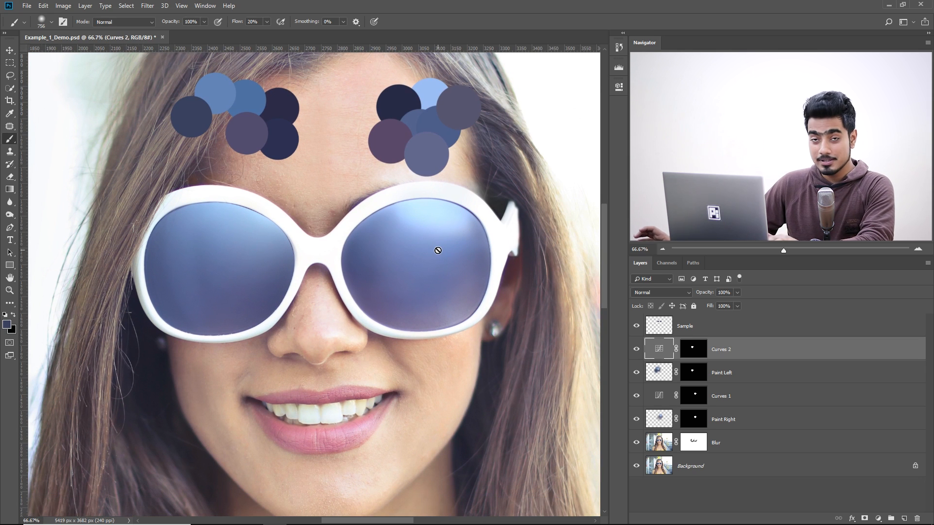
Group the Curves 2, Paint Left, Curves 1 and Paint Right layers as Paint and add a white mask to the group
{"action": "left_click", "coordinate": [737, 373], "text": "shift"}
{"action": "left_click", "coordinate": [737, 398], "text": "shift"}
{"action": "left_click", "coordinate": [737, 419], "text": "shift"}
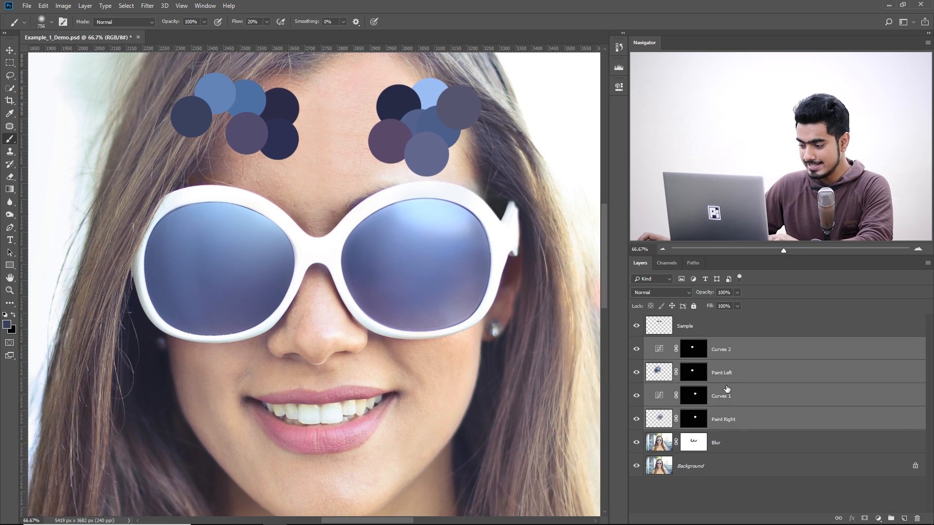
{"action": "key", "text": "ctrl+g"}
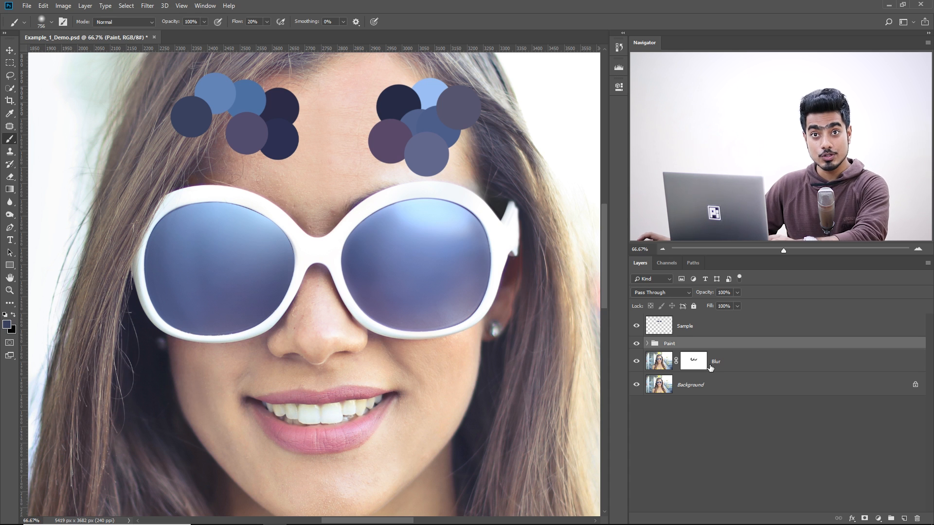
{"action": "left_click", "coordinate": [865, 517]}
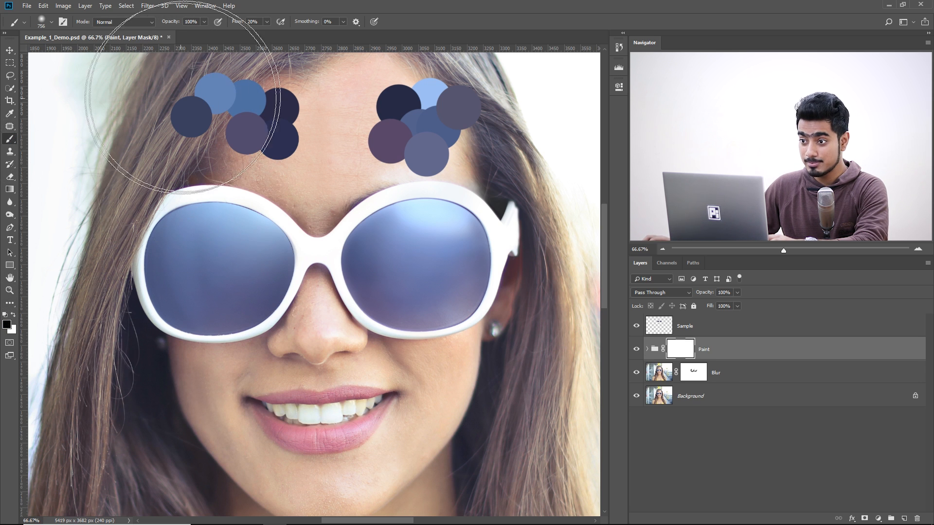
Set the brush flow to 5% and softly mask the Paint group with black at the right lens's lower edge, redoing the first stroke
{"action": "left_click", "coordinate": [252, 22]}
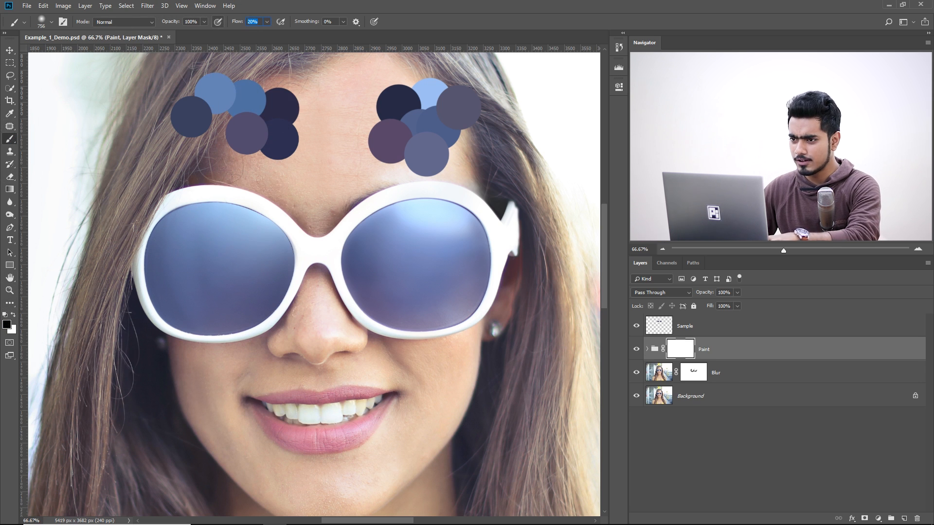
{"action": "type", "text": "5"}
{"action": "key", "text": "Return"}
{"action": "left_click_drag", "start_coordinate": [466, 368], "coordinate": [438, 367]}
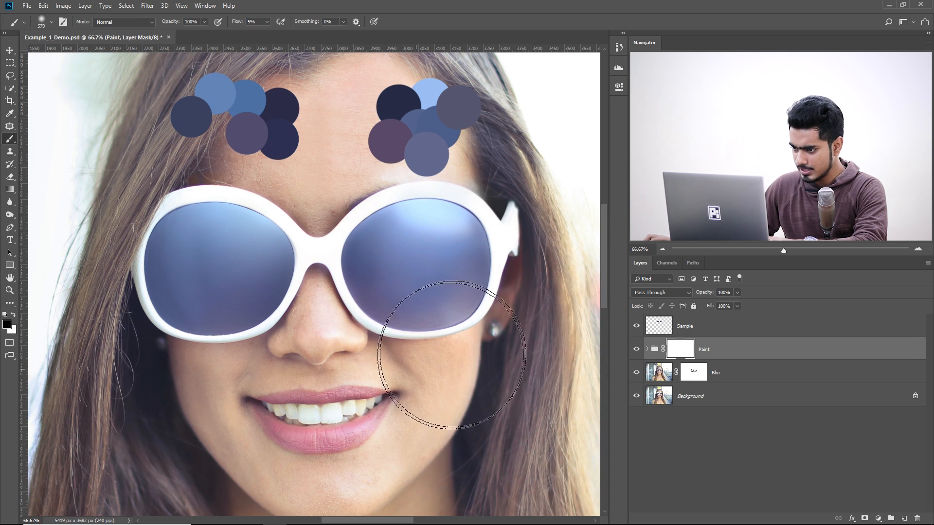
{"action": "mouse_move", "coordinate": [462, 378]}
{"action": "left_mouse_down"}
{"action": "mouse_move", "coordinate": [438, 372]}
{"action": "mouse_move", "coordinate": [473, 347]}
{"action": "mouse_move", "coordinate": [466, 357]}
{"action": "left_mouse_up"}
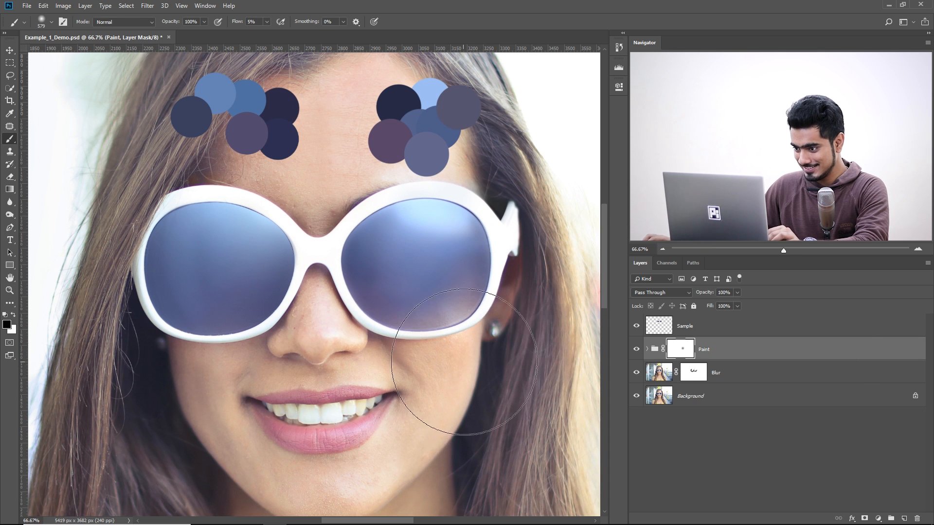
{"action": "key", "text": "ctrl+z"}
{"action": "mouse_move", "coordinate": [462, 349]}
{"action": "left_mouse_down"}
{"action": "mouse_move", "coordinate": [462, 325]}
{"action": "mouse_move", "coordinate": [481, 331]}
{"action": "left_mouse_up"}
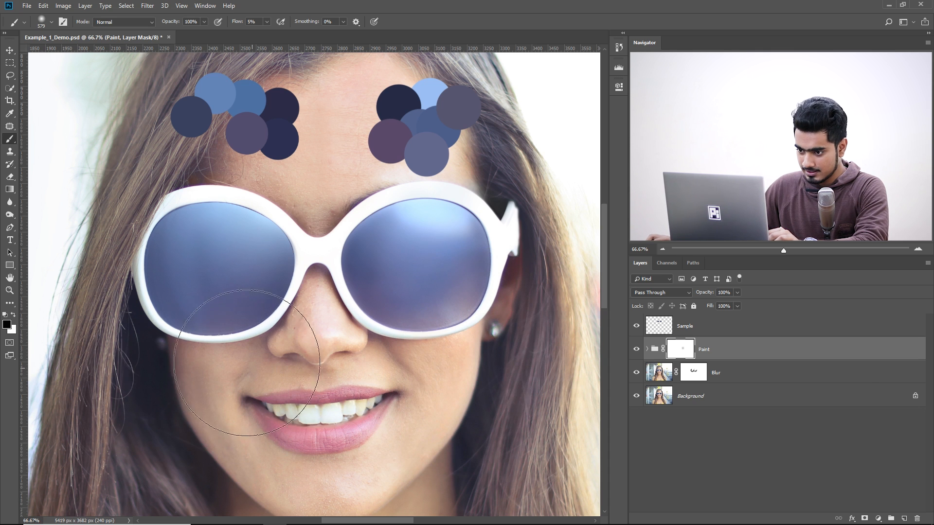
Paint black on the Paint group's mask along the left lens's lower and outer edges to bring back some original reflection
{"action": "left_click_drag", "start_coordinate": [192, 386], "coordinate": [106, 352]}
{"action": "left_click_drag", "start_coordinate": [141, 279], "coordinate": [125, 277]}
{"action": "left_click_drag", "start_coordinate": [201, 309], "coordinate": [232, 305]}
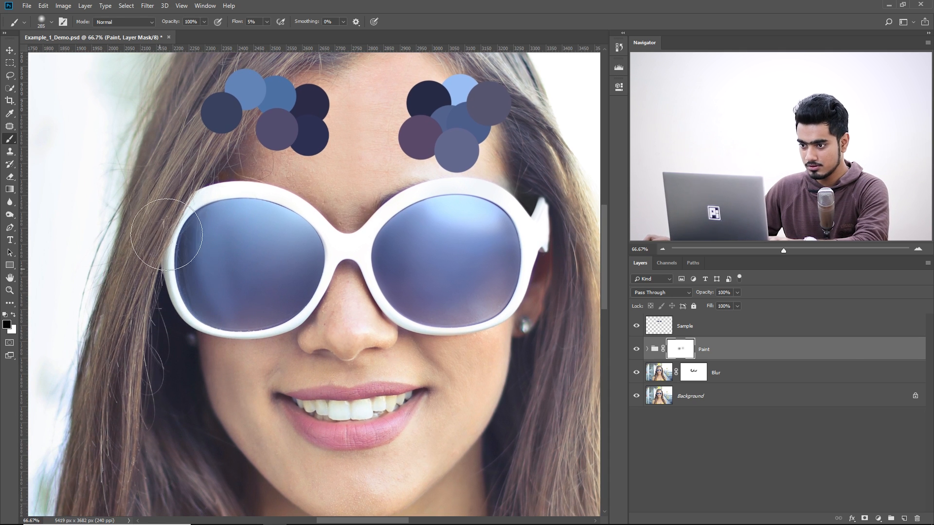
{"action": "mouse_move", "coordinate": [152, 254]}
{"action": "left_mouse_down"}
{"action": "mouse_move", "coordinate": [179, 246]}
{"action": "mouse_move", "coordinate": [196, 337]}
{"action": "left_mouse_up"}
Paint white on the Paint group's mask with a small brush to soften the reflection near the left lens's lower edge
{"action": "key", "text": "ctrl+plus"}
{"action": "key", "text": "ctrl+plus"}
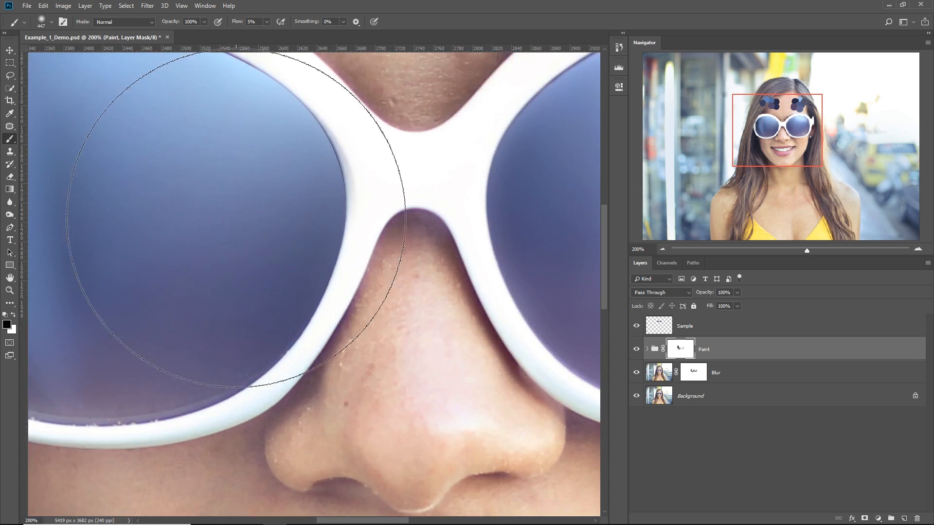
{"action": "left_click_drag", "start_coordinate": [236, 219], "coordinate": [511, 261]}
{"action": "left_click_drag", "start_coordinate": [240, 121], "coordinate": [78, 120]}
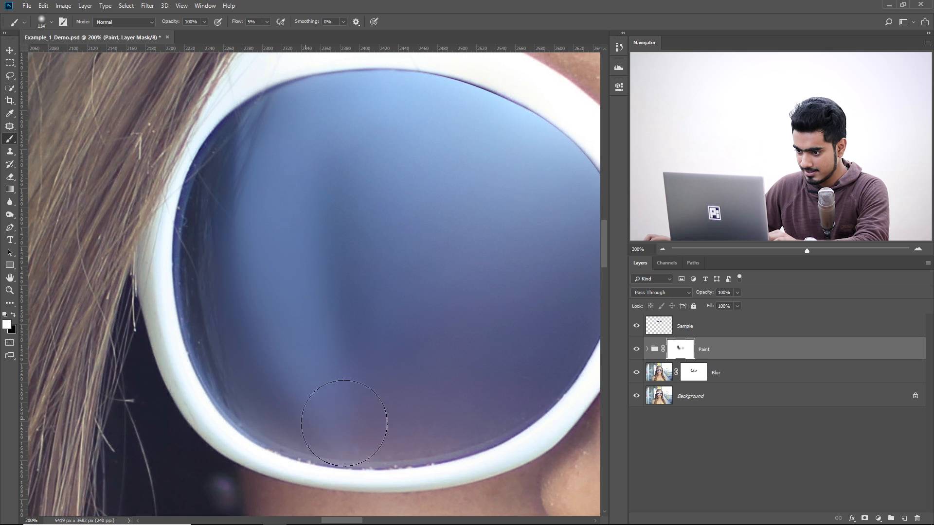
{"action": "left_click_drag", "start_coordinate": [326, 422], "coordinate": [318, 421]}
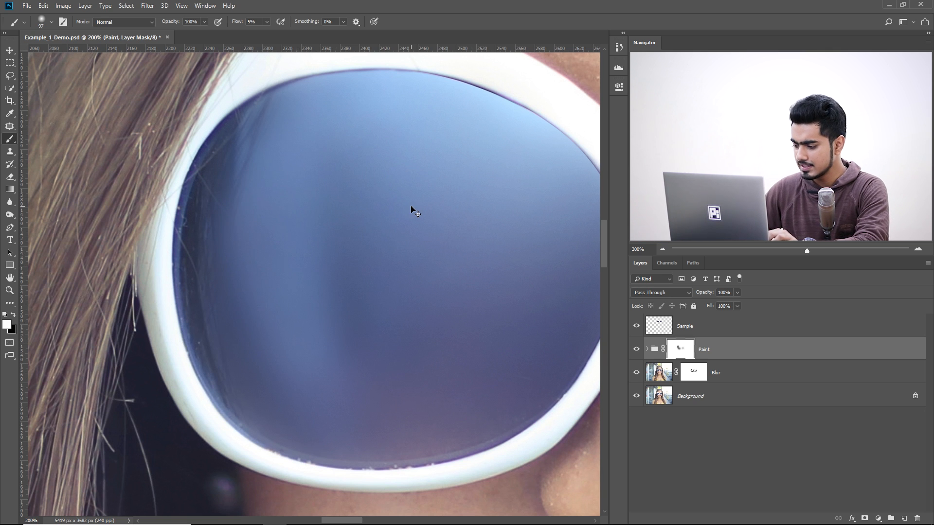
{"action": "key", "text": "ctrl+minus"}
{"action": "key", "text": "ctrl+minus"}
{"action": "left_click_drag", "start_coordinate": [440, 182], "coordinate": [350, 182]}
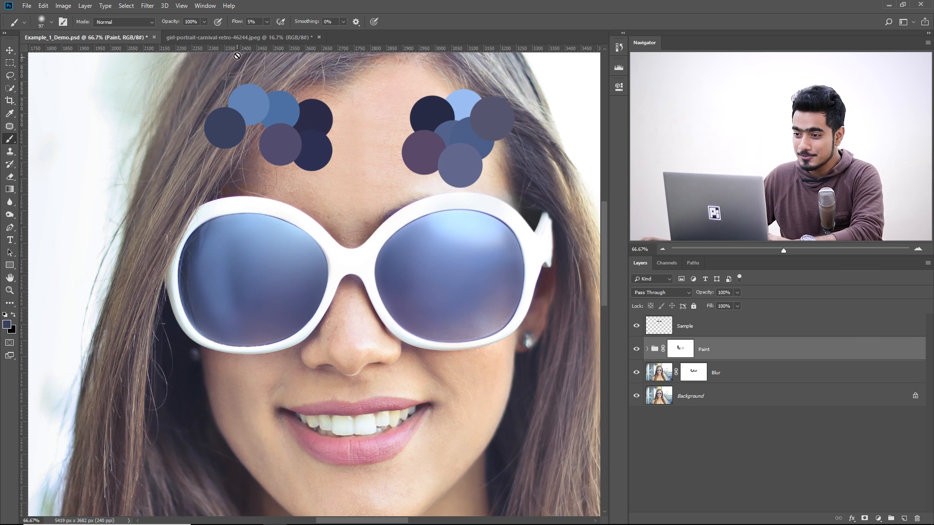
Copy the Background layer of girl-portrait-carnival-retro-46244.jpeg into Example_1_Demo.psd, above the Paint group
{"action": "left_click", "coordinate": [242, 36]}
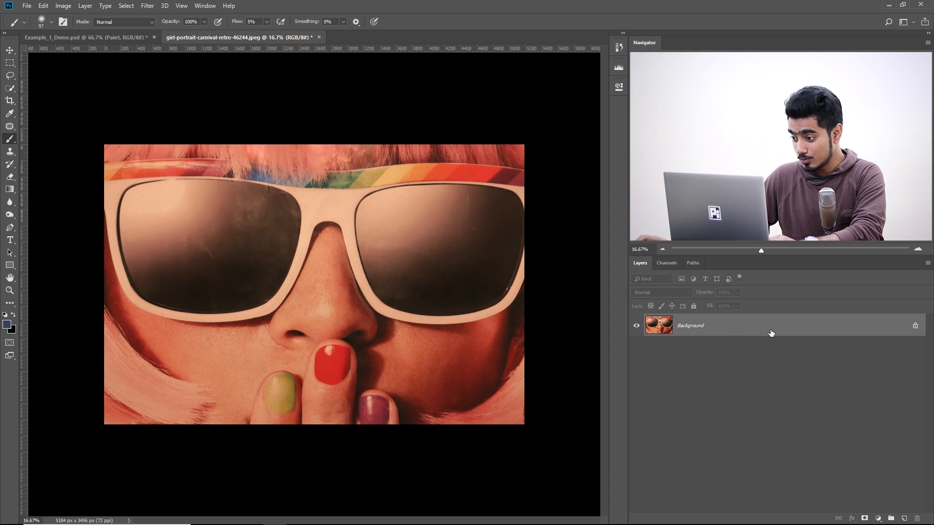
{"action": "left_click_drag", "start_coordinate": [777, 328], "coordinate": [330, 263]}
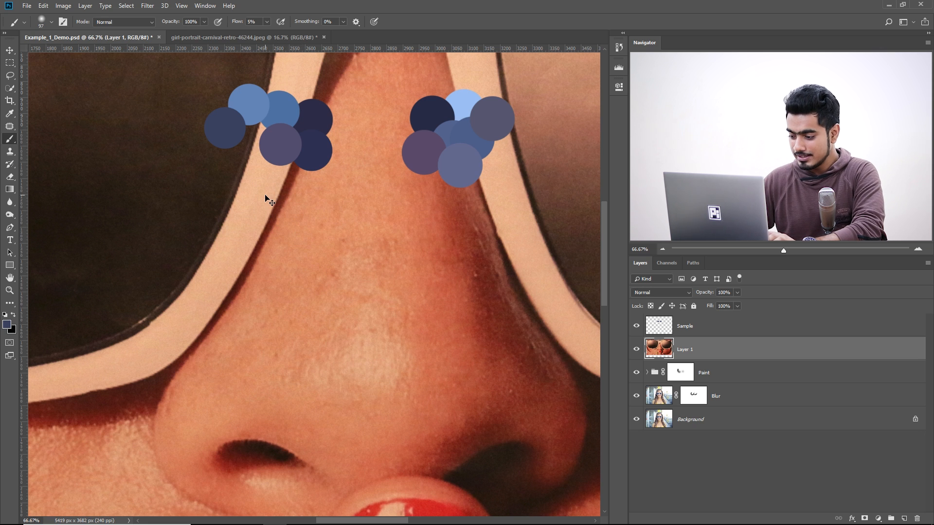
{"action": "key", "text": "ctrl+minus"}
{"action": "key", "text": "ctrl+minus"}
{"action": "key", "text": "ctrl+minus"}
{"action": "key", "text": "ctrl+minus"}
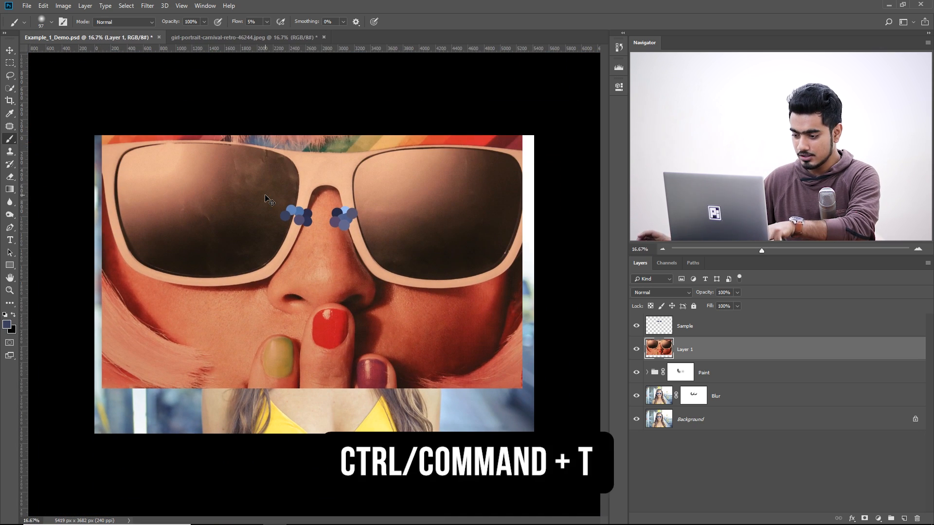
Scale the pasted retro sunglasses image down to about 50% and move it beside the woman's face
{"action": "key", "text": "ctrl+t"}
{"action": "left_click_drag", "start_coordinate": [522, 388], "coordinate": [425, 307]}
{"action": "left_click_drag", "start_coordinate": [313, 265], "coordinate": [289, 310]}
{"action": "key", "text": "ctrl+plus"}
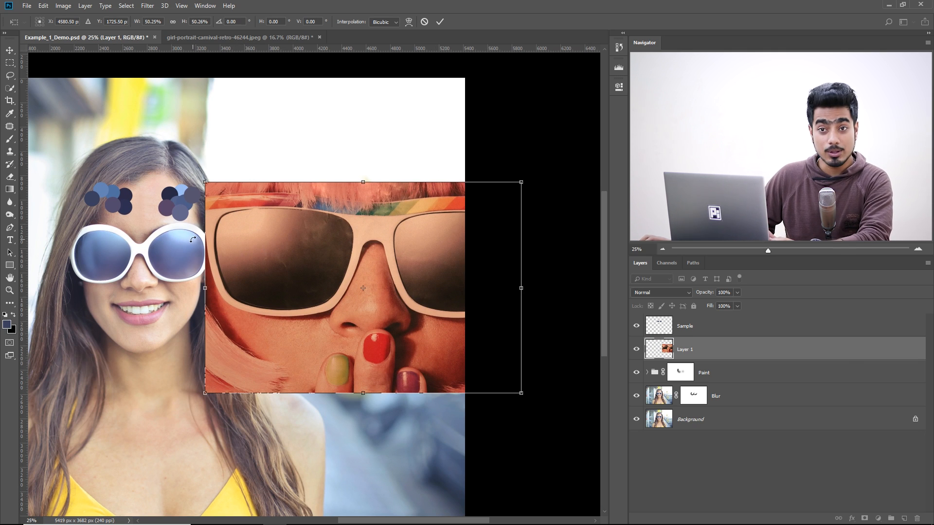
Flip the retro sunglasses image horizontally, scale it to about 35.7%, and place it directly beside the woman's glasses
{"action": "right_click", "coordinate": [344, 237]}
{"action": "left_click", "coordinate": [376, 354]}
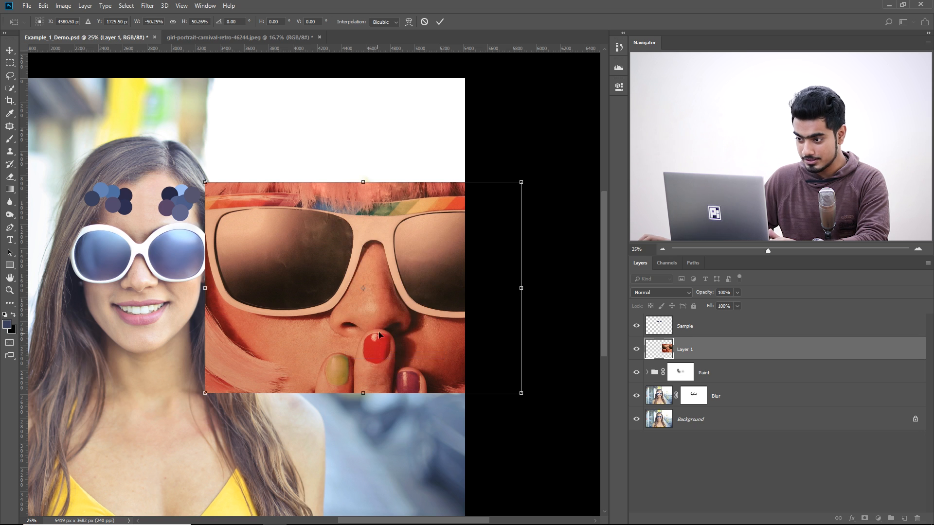
{"action": "mouse_move", "coordinate": [263, 241]}
{"action": "left_mouse_down"}
{"action": "mouse_move", "coordinate": [101, 236]}
{"action": "mouse_move", "coordinate": [336, 257]}
{"action": "mouse_move", "coordinate": [272, 241]}
{"action": "left_mouse_up"}
{"action": "left_click_drag", "start_coordinate": [529, 395], "coordinate": [436, 332]}
{"action": "left_click_drag", "start_coordinate": [249, 280], "coordinate": [246, 289]}
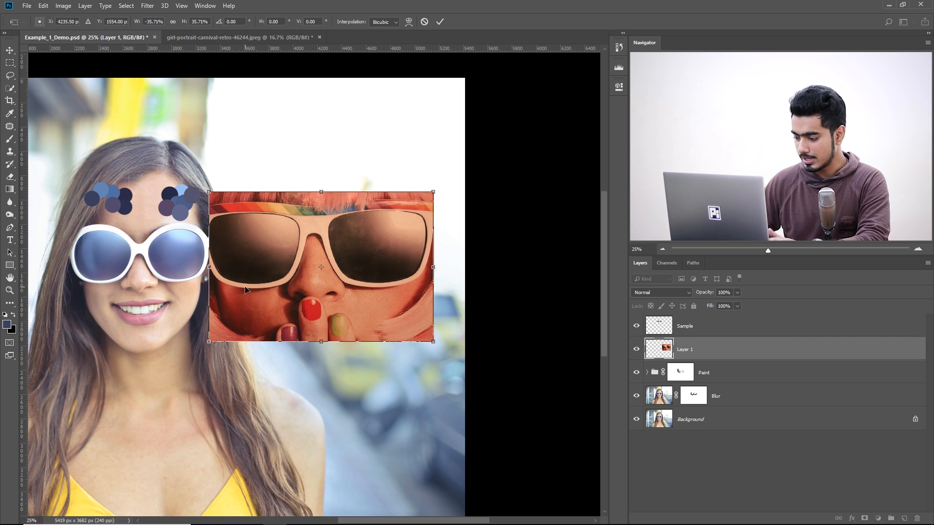
{"action": "key", "text": "Return"}
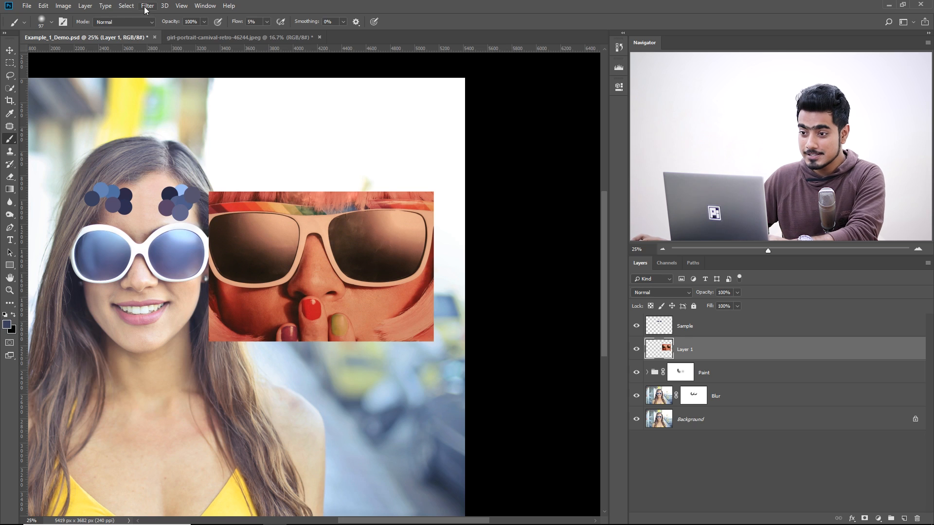
Convert Layer 1 to a smart object for smart filters
{"action": "left_click", "coordinate": [146, 6]}
{"action": "left_click", "coordinate": [175, 32]}
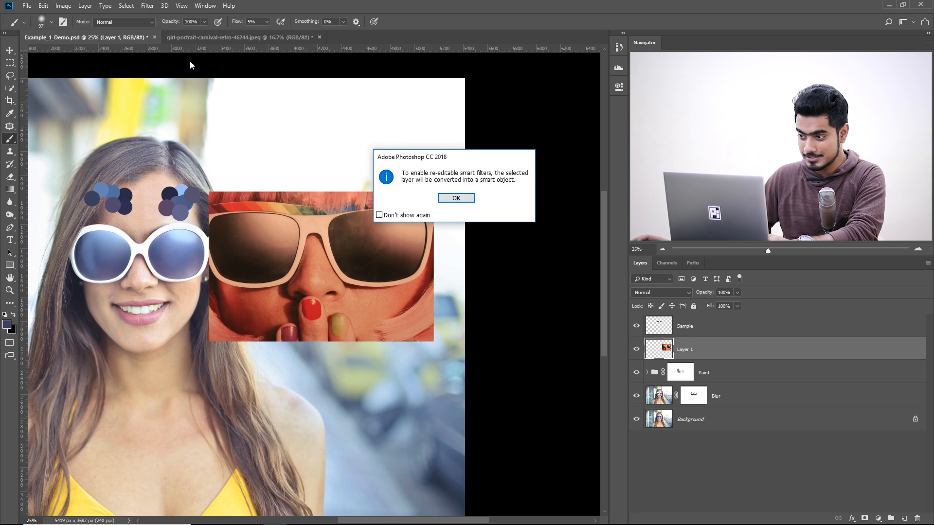
{"action": "left_click", "coordinate": [455, 198]}
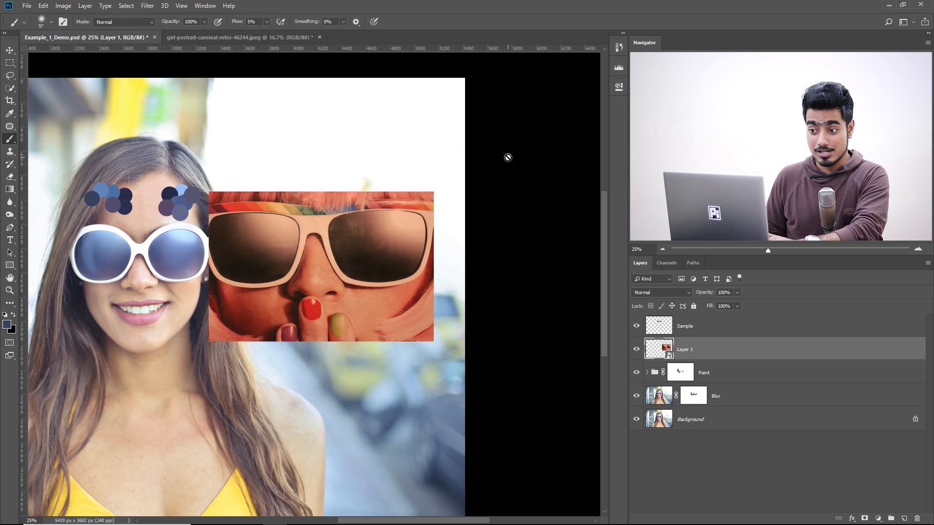
Apply a High Pass filter with a 25-pixel radius to the Layer 1 smart object
{"action": "left_click", "coordinate": [146, 5]}
{"action": "mouse_move", "coordinate": [243, 200]}
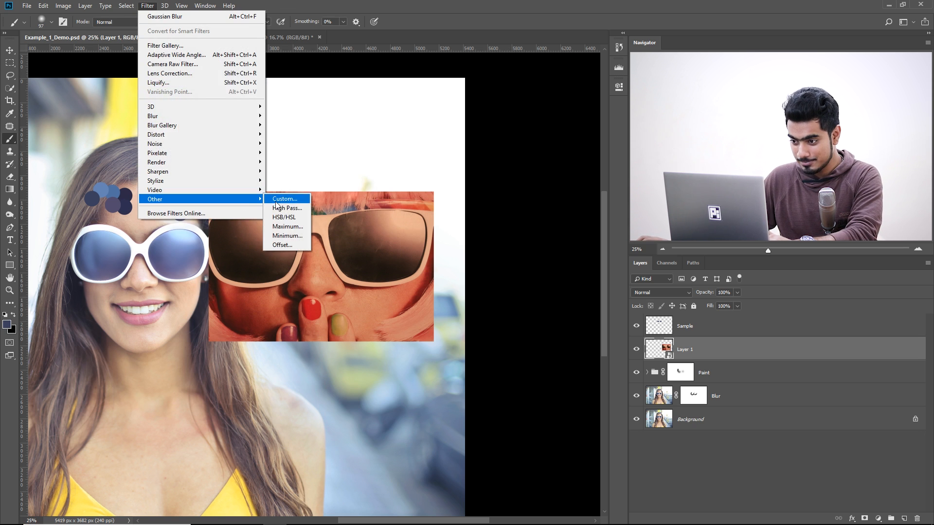
{"action": "left_click", "coordinate": [286, 209]}
{"action": "left_click_drag", "start_coordinate": [439, 264], "coordinate": [386, 262]}
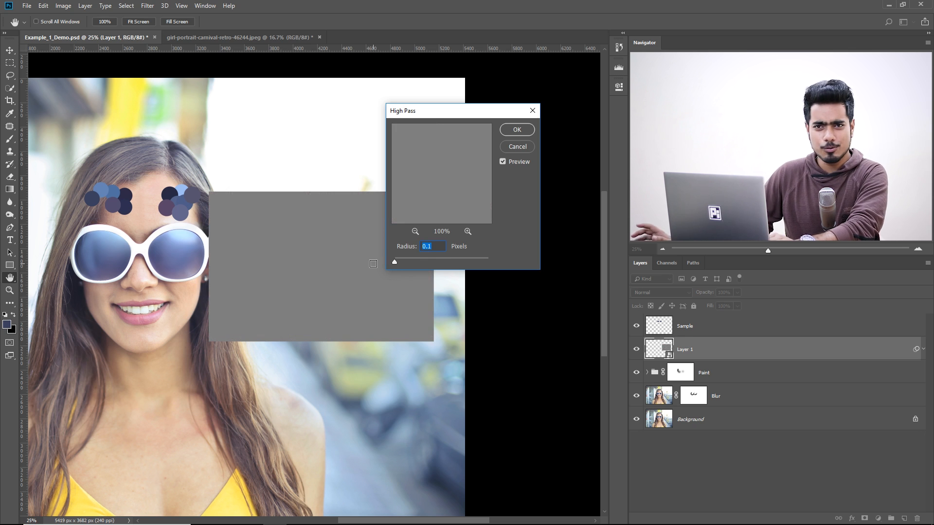
{"action": "key", "text": "ctrl+plus"}
{"action": "key", "text": "ctrl+plus"}
{"action": "left_click_drag", "start_coordinate": [397, 257], "coordinate": [428, 261]}
{"action": "left_click_drag", "start_coordinate": [426, 110], "coordinate": [148, 103]}
{"action": "left_click", "coordinate": [158, 253]}
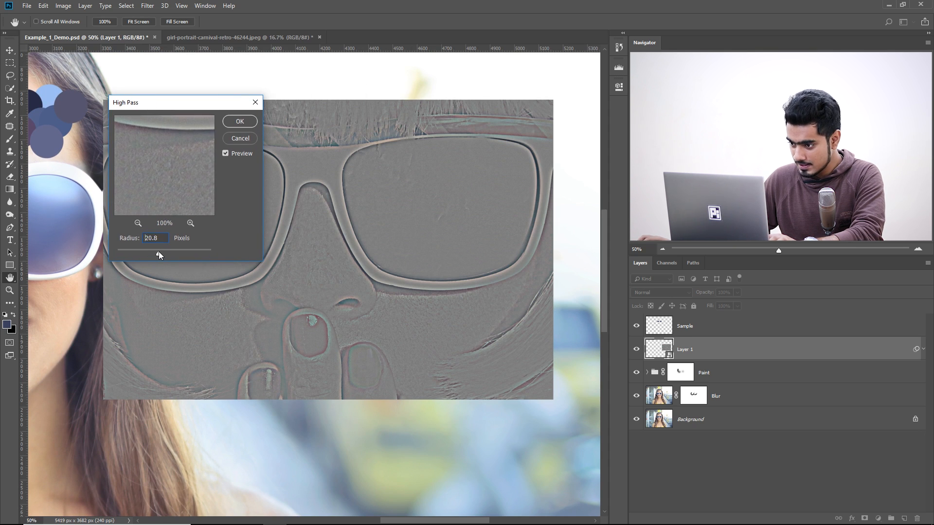
{"action": "mouse_move", "coordinate": [159, 252]}
{"action": "left_mouse_down"}
{"action": "mouse_move", "coordinate": [169, 251]}
{"action": "mouse_move", "coordinate": [147, 254]}
{"action": "mouse_move", "coordinate": [159, 252]}
{"action": "left_mouse_up"}
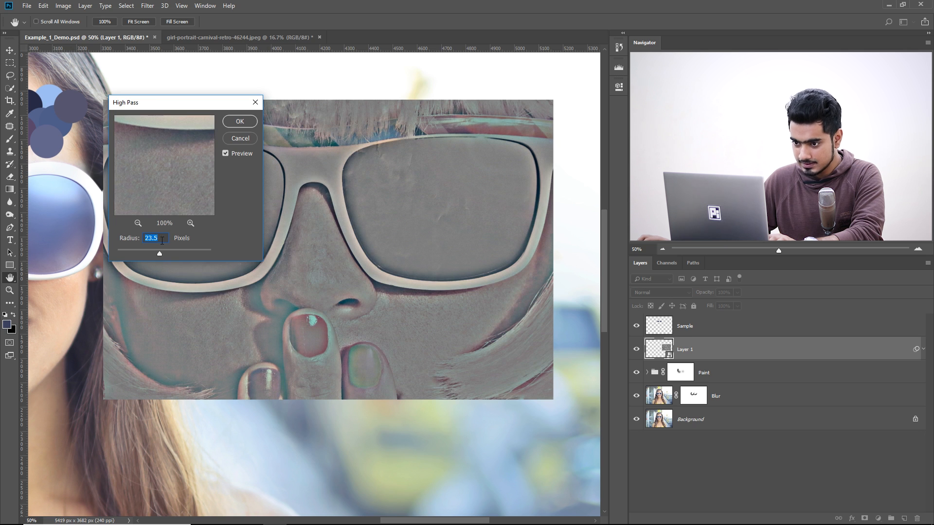
{"action": "type", "text": "25"}
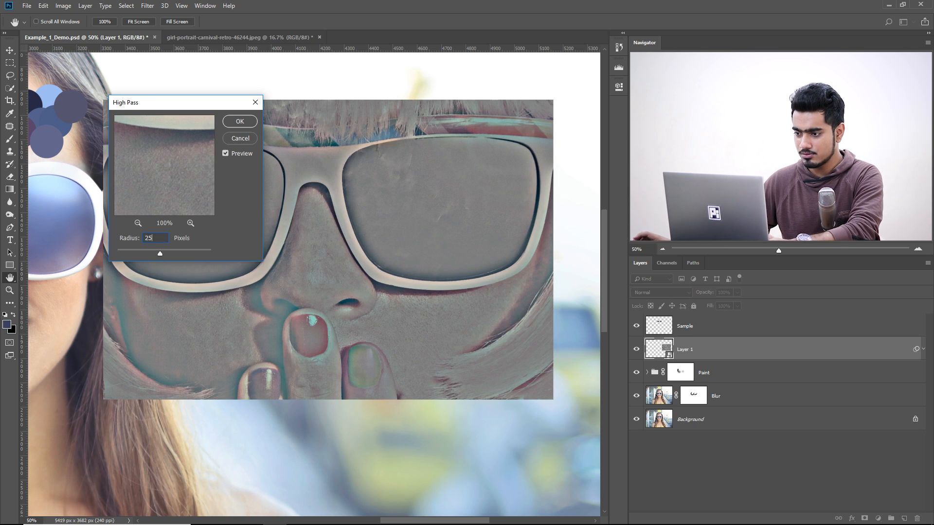
{"action": "left_click", "coordinate": [240, 121]}
{"action": "key", "text": "b"}
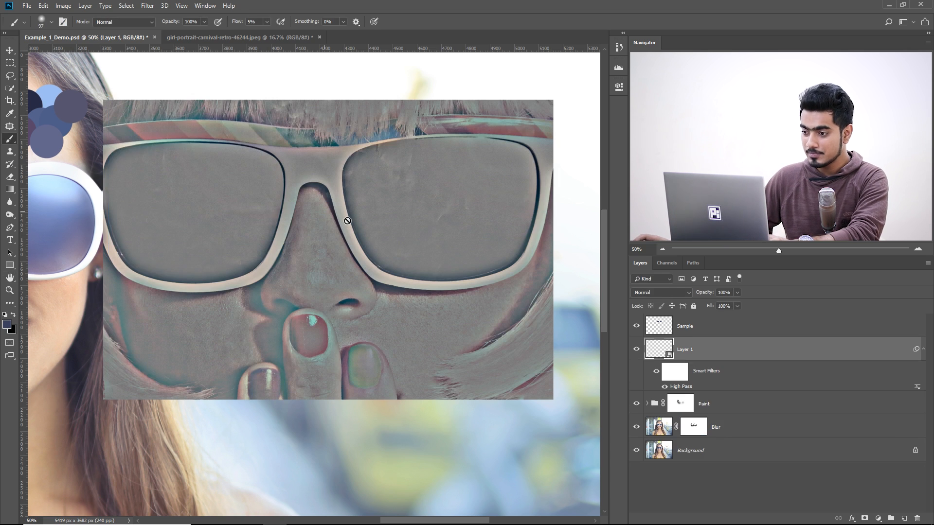
Set Layer 1 to Overlay blending and move it so a retro lens covers the woman's right-hand lens
{"action": "left_click", "coordinate": [671, 294]}
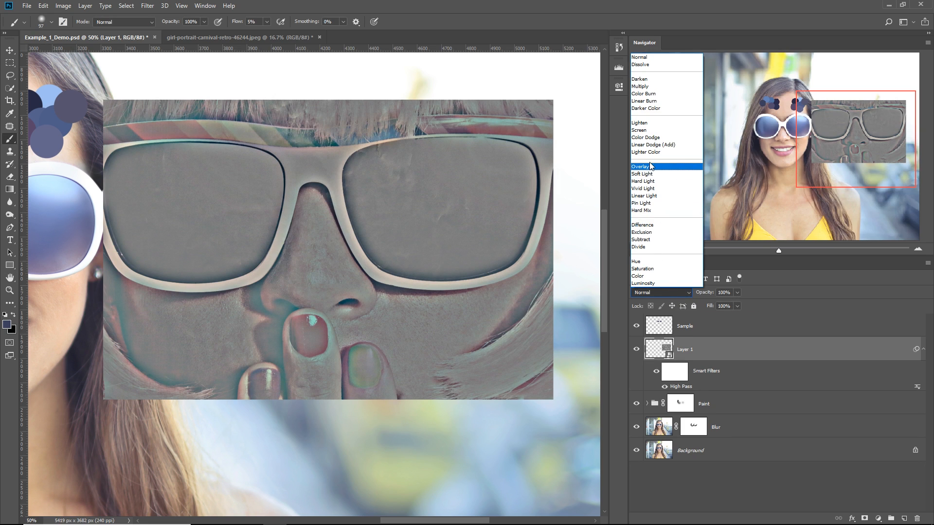
{"action": "left_click", "coordinate": [655, 167]}
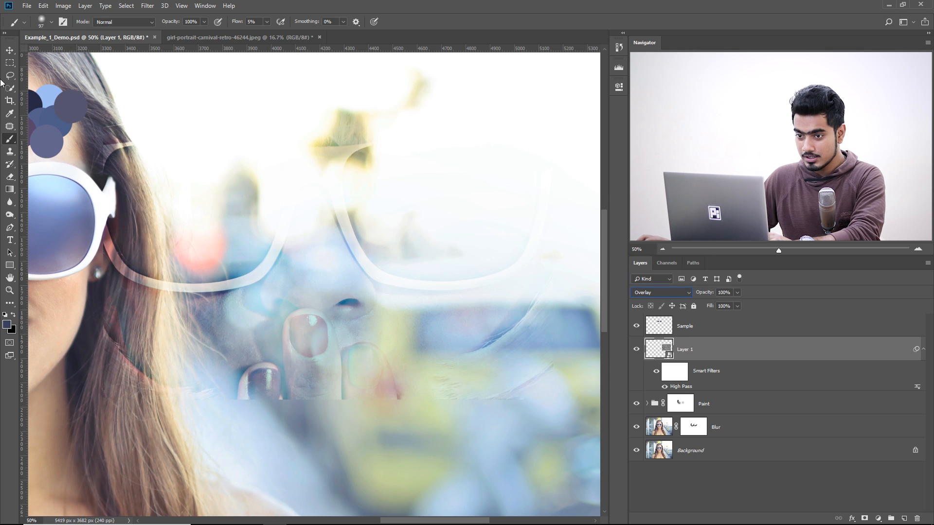
{"action": "left_click", "coordinate": [9, 50]}
{"action": "left_click_drag", "start_coordinate": [439, 254], "coordinate": [66, 277]}
{"action": "left_click_drag", "start_coordinate": [270, 245], "coordinate": [465, 244]}
{"action": "left_click_drag", "start_coordinate": [294, 284], "coordinate": [285, 255]}
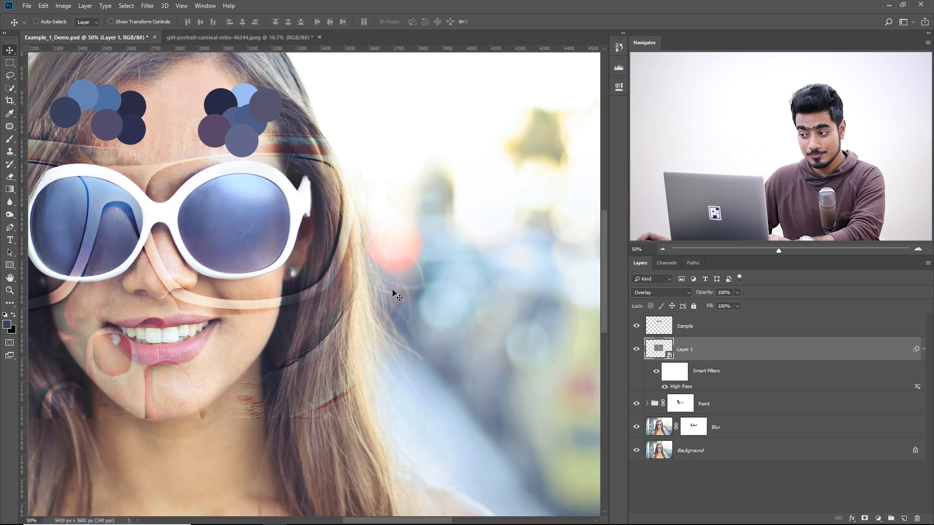
Load the Glass Right Correct channel as a selection and add it to Layer 1 as a layer mask
{"action": "left_click", "coordinate": [671, 263]}
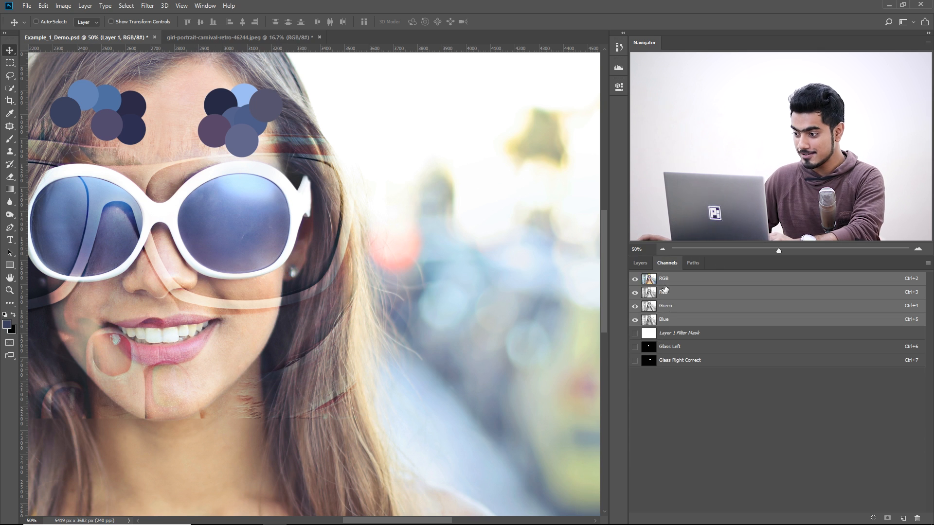
{"action": "key", "text": "ctrl"}
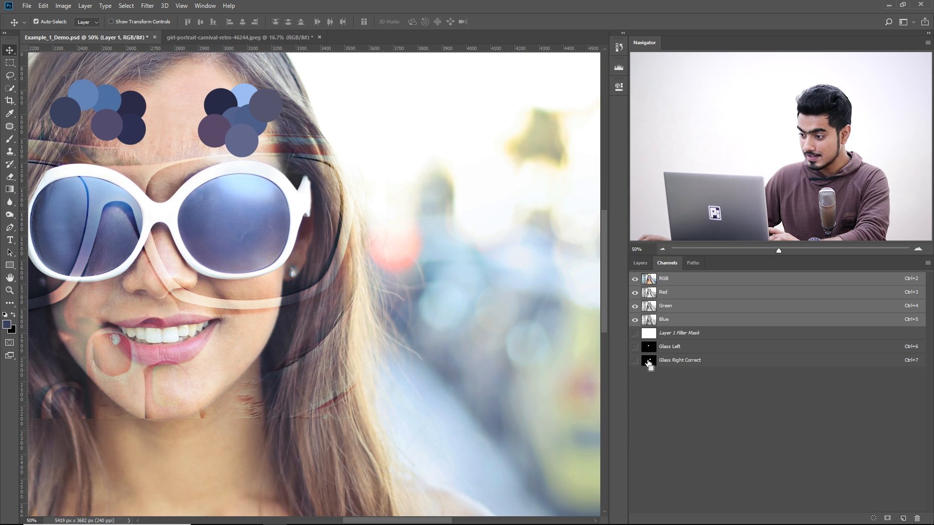
{"action": "left_click", "coordinate": [649, 361], "text": "ctrl"}
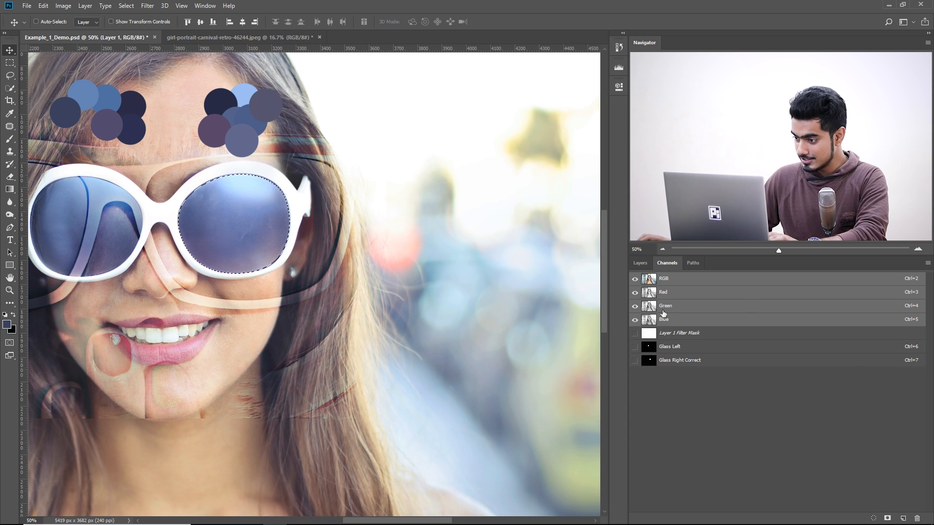
{"action": "left_click", "coordinate": [641, 262]}
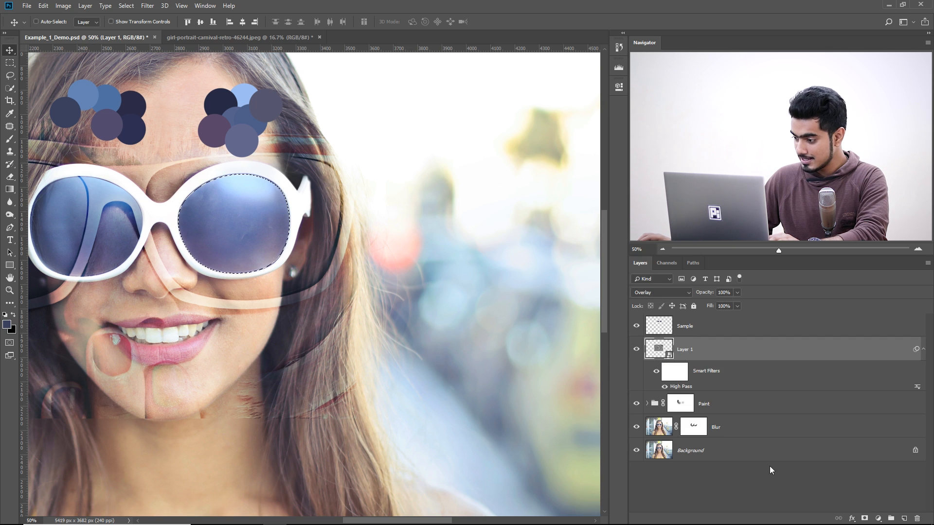
{"action": "left_click", "coordinate": [864, 519]}
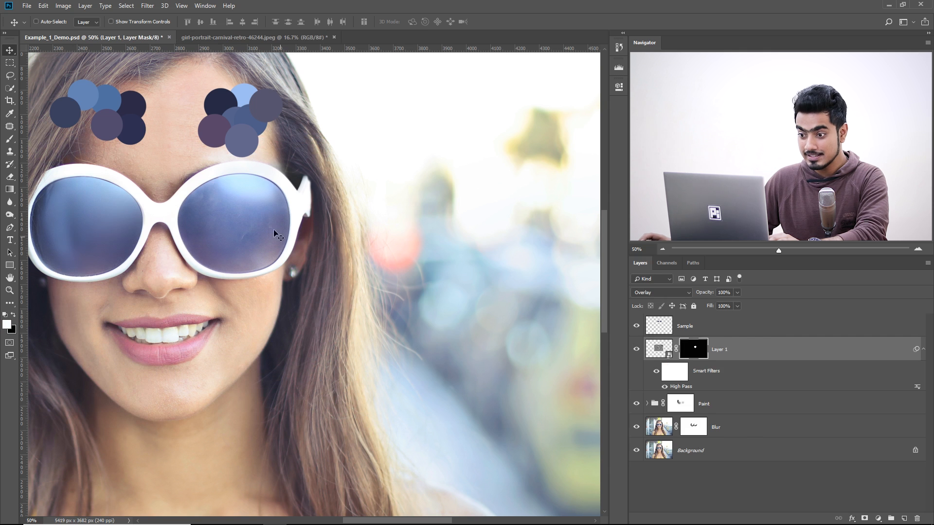
Unlink Layer 1 from its mask and reposition the High Pass texture inside the right-hand lens
{"action": "key", "text": "ctrl+plus"}
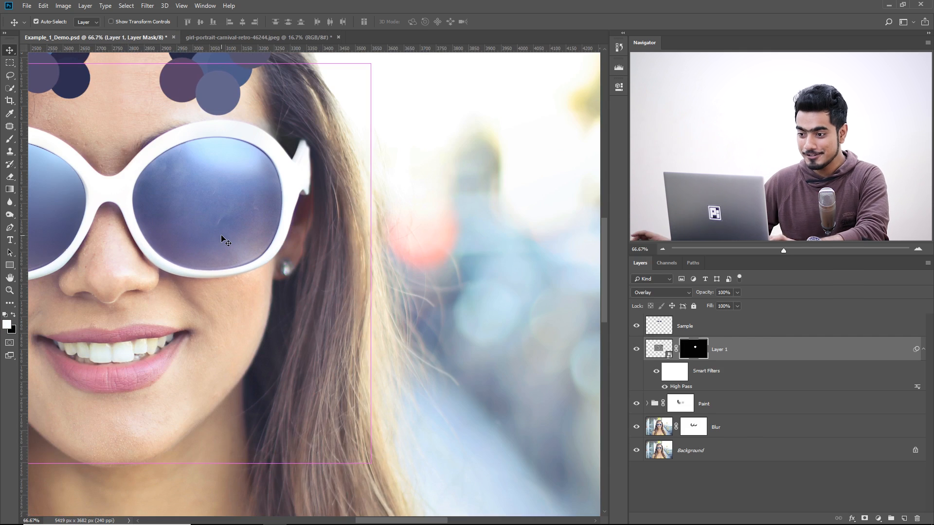
{"action": "left_click_drag", "start_coordinate": [256, 247], "coordinate": [435, 303]}
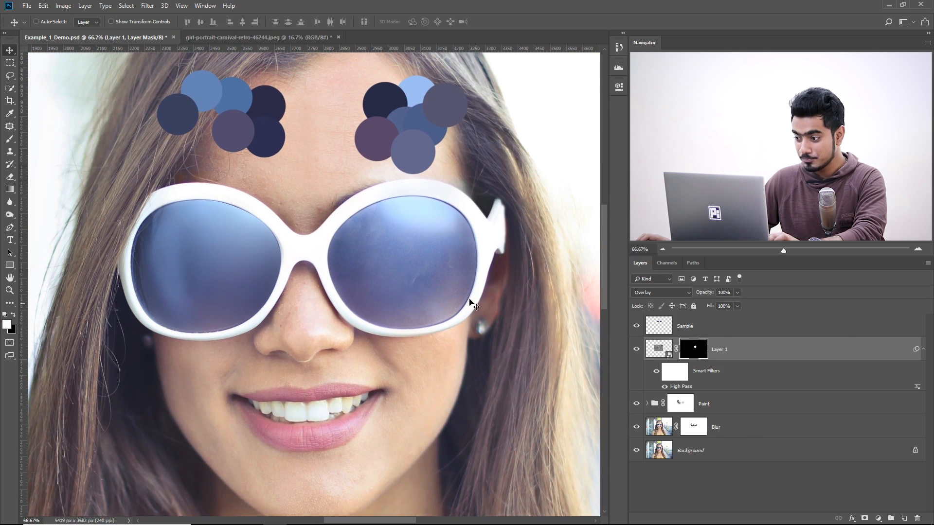
{"action": "left_click", "coordinate": [653, 352]}
{"action": "left_click_drag", "start_coordinate": [437, 264], "coordinate": [388, 245]}
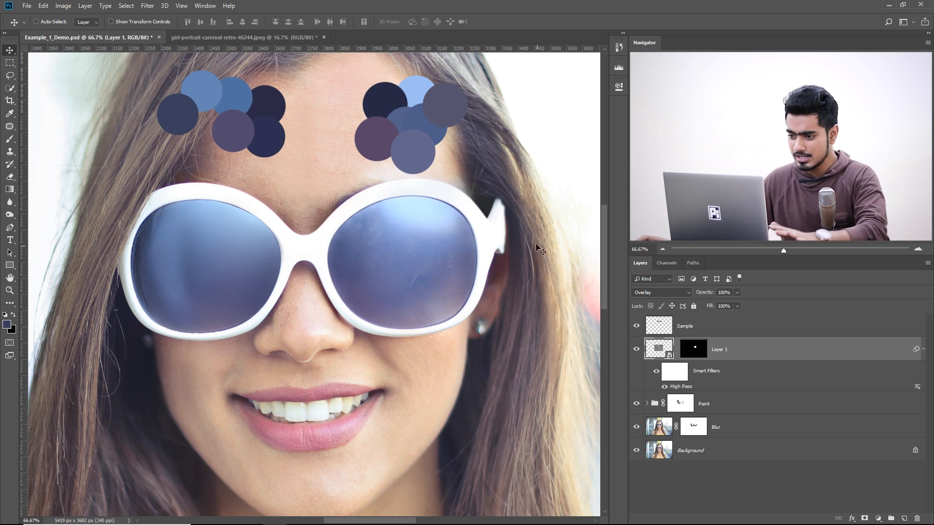
{"action": "mouse_move", "coordinate": [405, 261]}
{"action": "left_mouse_down"}
{"action": "mouse_move", "coordinate": [505, 256]}
{"action": "mouse_move", "coordinate": [375, 260]}
{"action": "mouse_move", "coordinate": [410, 279]}
{"action": "mouse_move", "coordinate": [415, 304]}
{"action": "mouse_move", "coordinate": [416, 278]}
{"action": "mouse_move", "coordinate": [428, 274]}
{"action": "mouse_move", "coordinate": [412, 263]}
{"action": "left_mouse_up"}
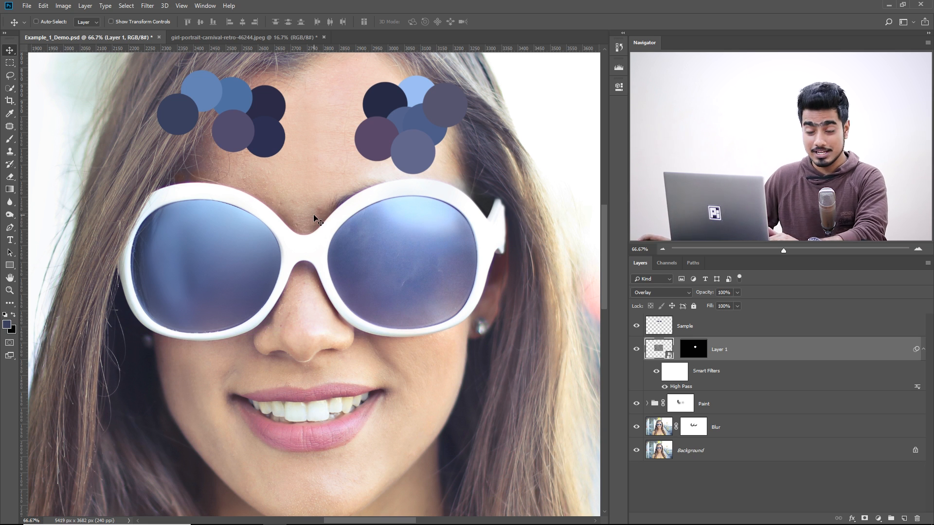
Duplicate Layer 1, fill the copy's entire layer mask with black, and clear the selection
{"action": "key", "text": "ctrl"}
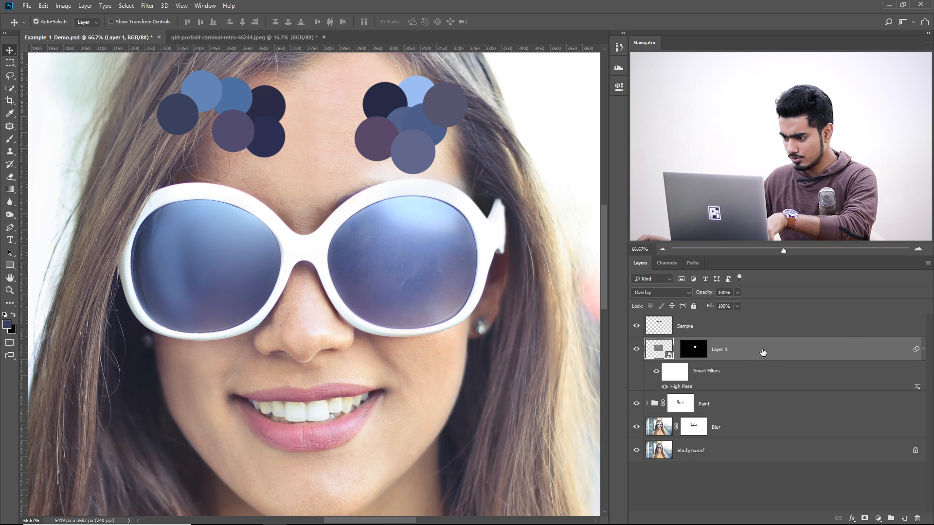
{"action": "key", "text": "ctrl+j"}
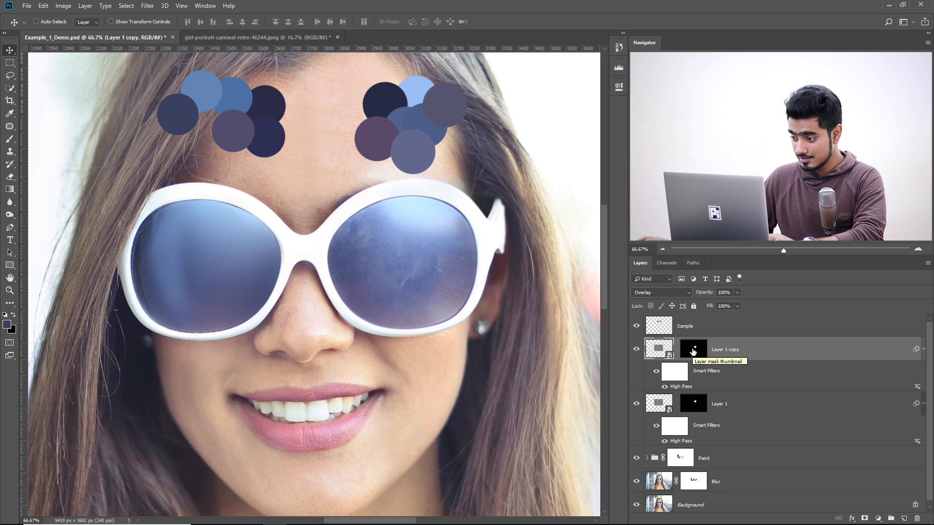
{"action": "left_click", "coordinate": [693, 349]}
{"action": "key", "text": "ctrl+a"}
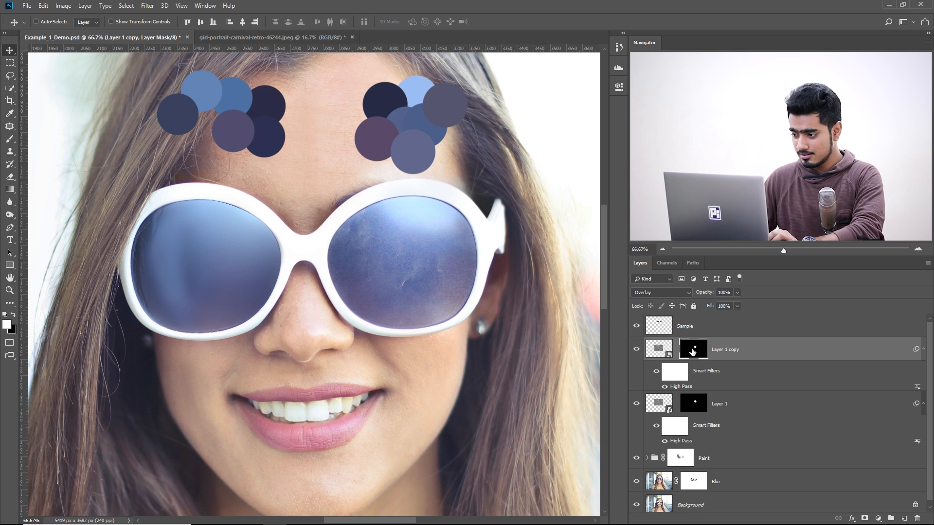
{"action": "key", "text": "x"}
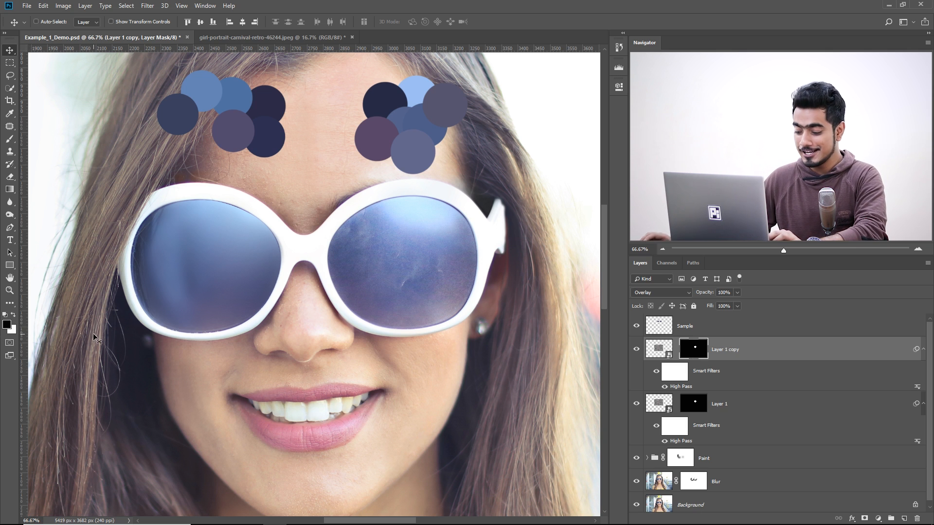
{"action": "key", "text": "alt+BackSpace"}
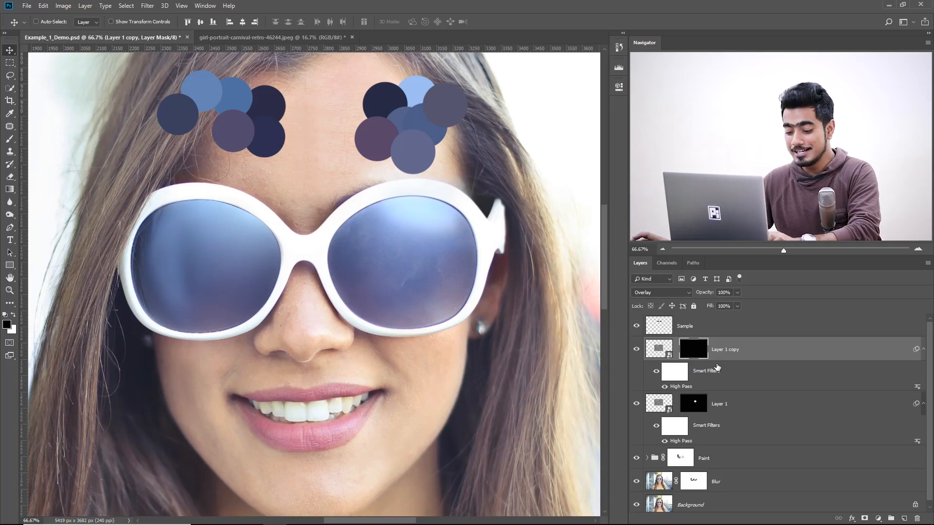
{"action": "key", "text": "ctrl+d"}
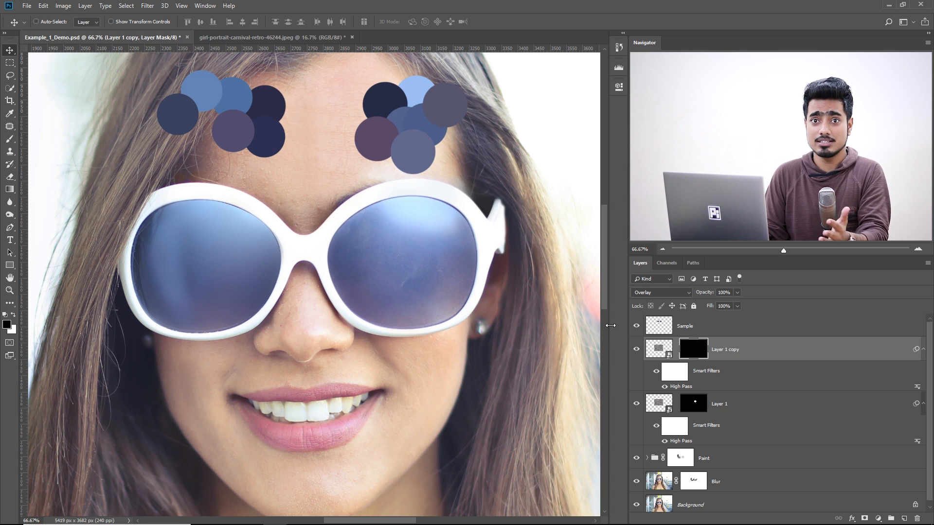
{"action": "key", "text": "ctrl+minus"}
{"action": "key", "text": "ctrl+minus"}
{"action": "key", "text": "ctrl+minus"}
{"action": "key", "text": "ctrl+minus"}
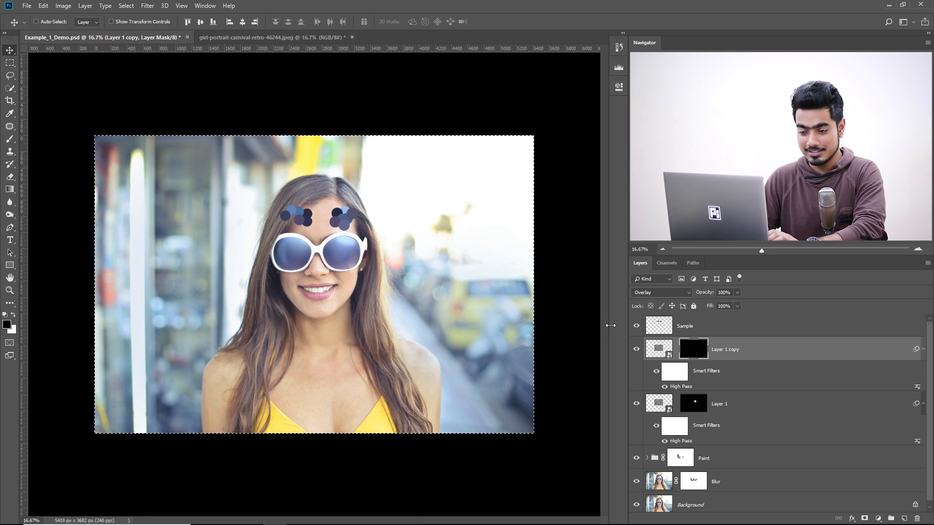
{"action": "key", "text": "ctrl"}
{"action": "key", "text": "ctrl+d"}
Load the Glass Left channel as a selection, fill it with white on Layer 1 copy's mask, and deselect
{"action": "key", "text": "ctrl+plus"}
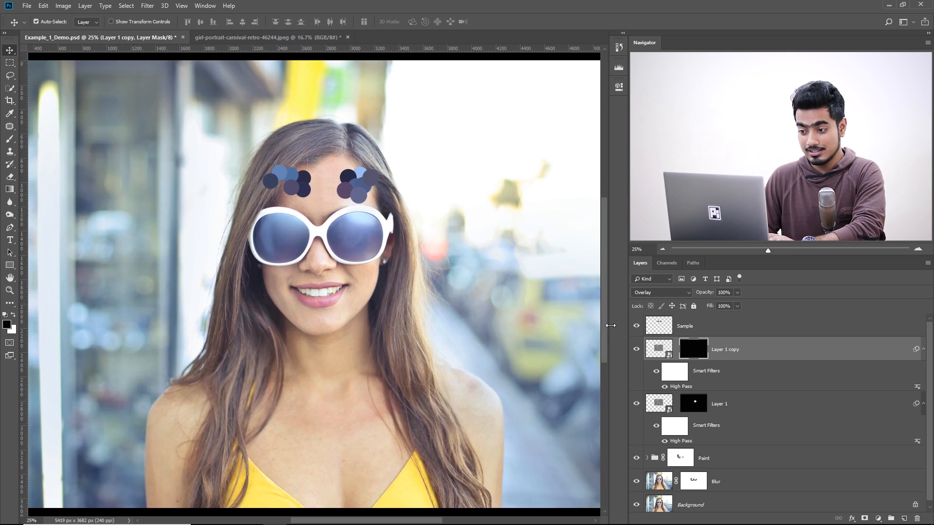
{"action": "key", "text": "ctrl+plus"}
{"action": "key", "text": "ctrl+plus"}
{"action": "key", "text": "ctrl+plus"}
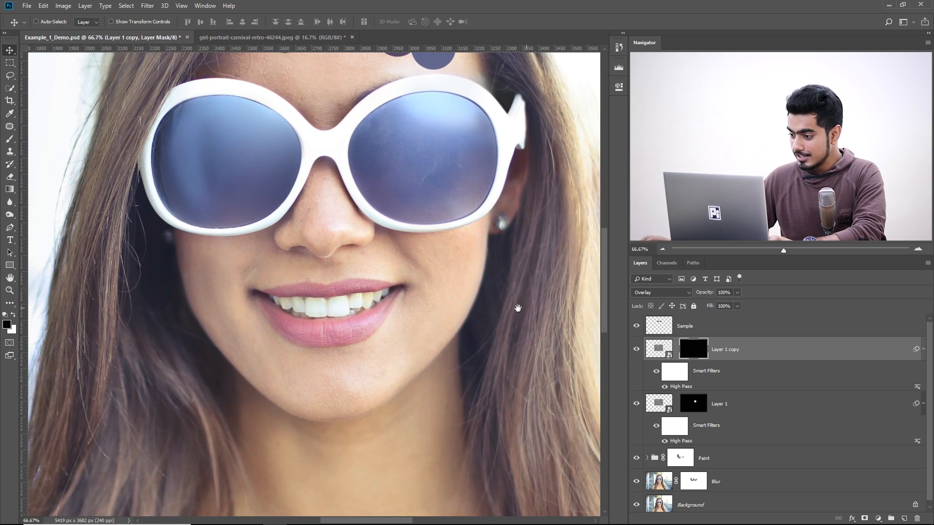
{"action": "left_click_drag", "start_coordinate": [306, 218], "coordinate": [382, 347]}
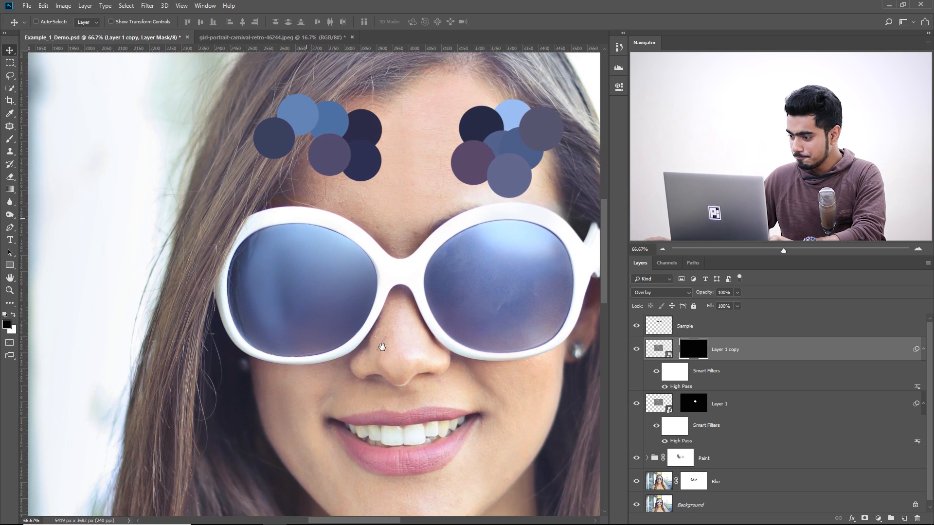
{"action": "left_click", "coordinate": [671, 263]}
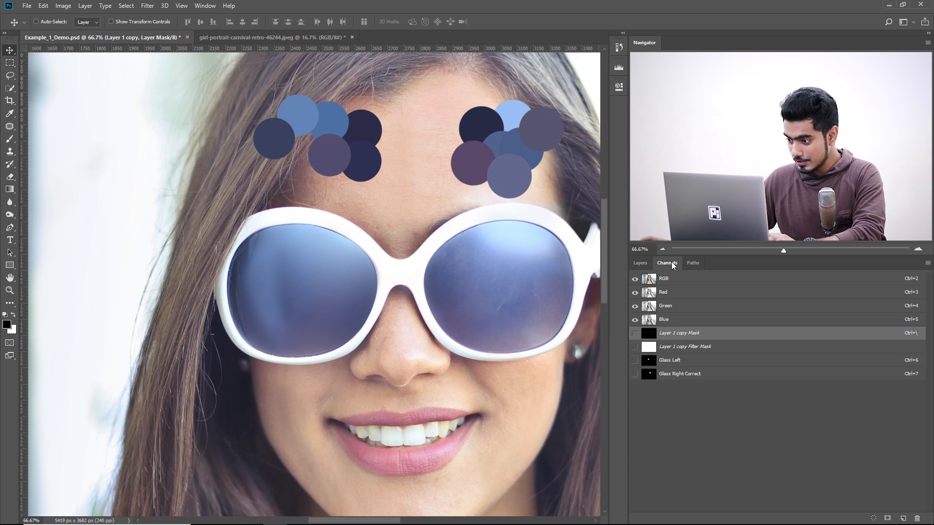
{"action": "left_click", "coordinate": [649, 360], "text": "ctrl"}
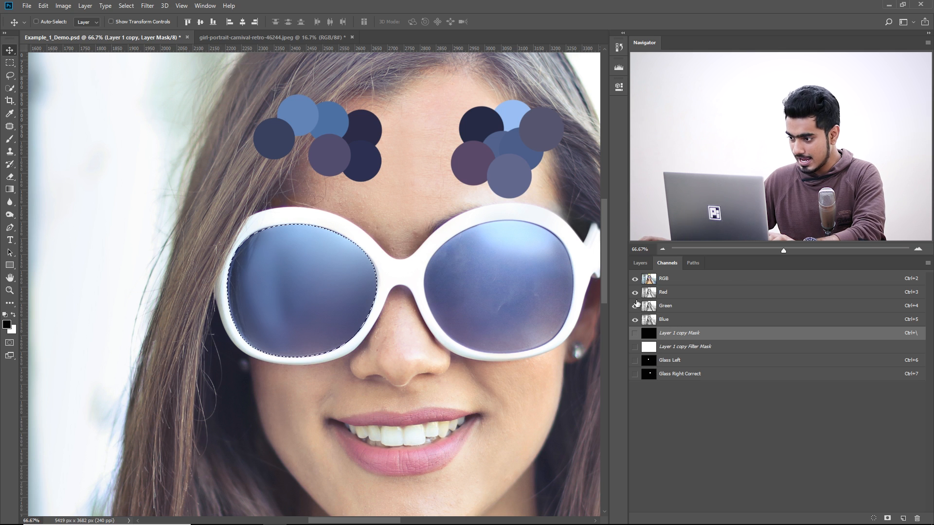
{"action": "left_click", "coordinate": [640, 263]}
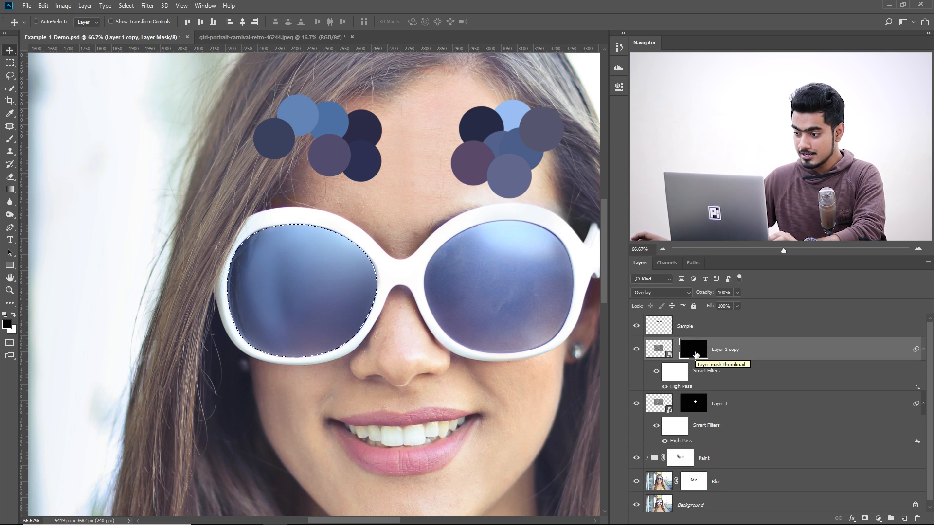
{"action": "key", "text": "x"}
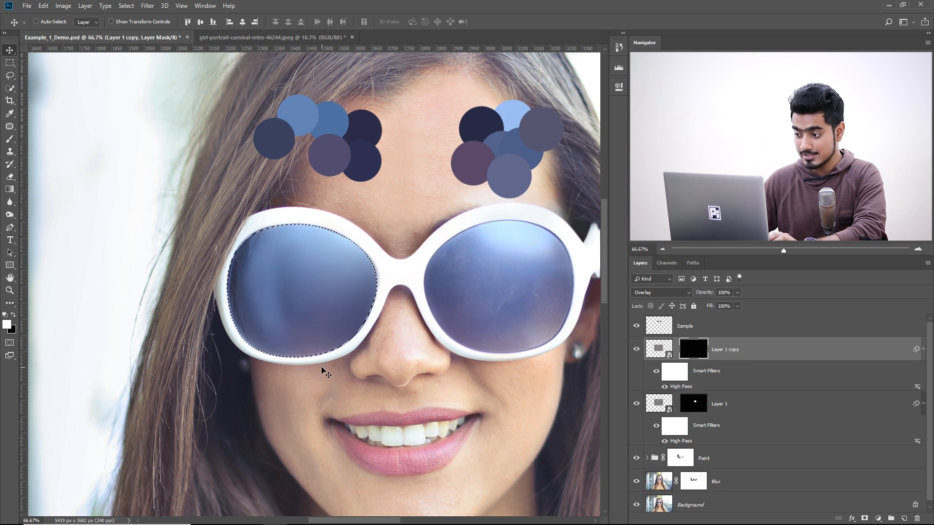
{"action": "key", "text": "alt+BackSpace"}
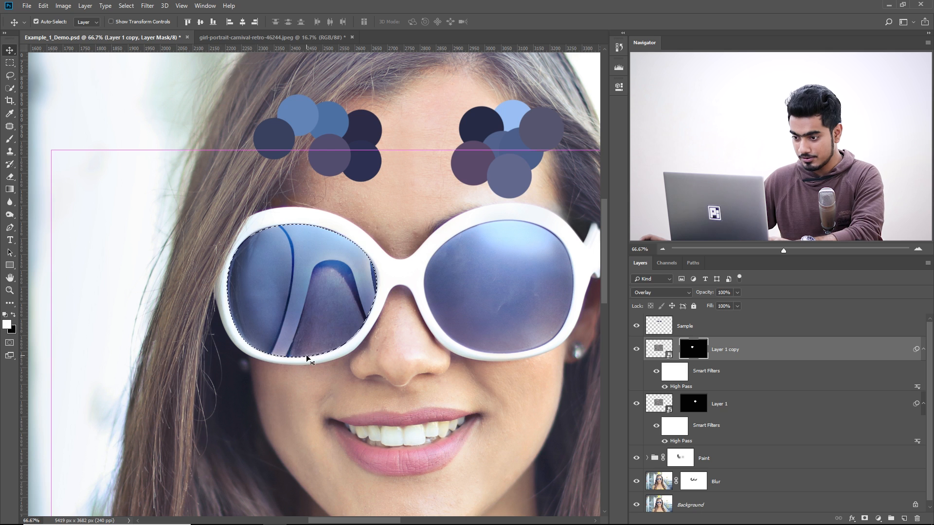
{"action": "key", "text": "ctrl+d"}
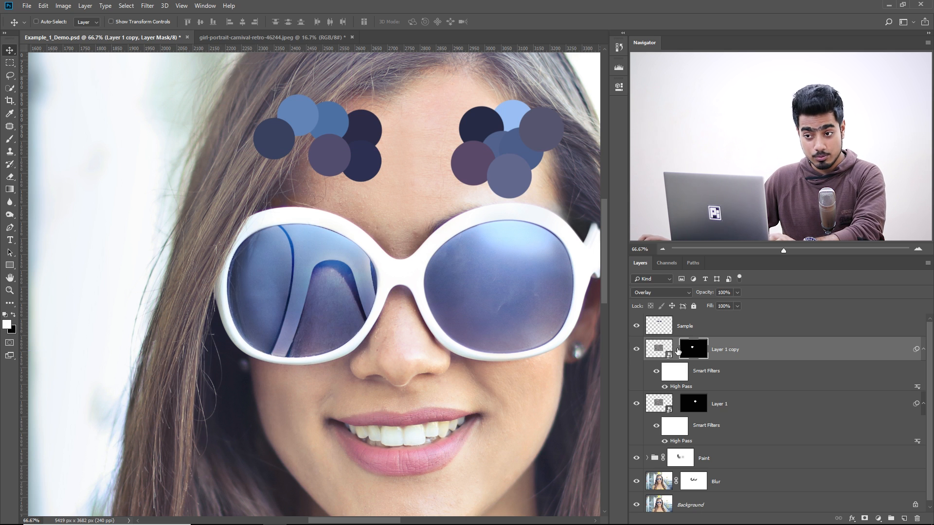
Reposition Layer 1 copy's High Pass texture inside the left-hand lens without moving its layer mask
{"action": "left_click_drag", "start_coordinate": [290, 298], "coordinate": [384, 298]}
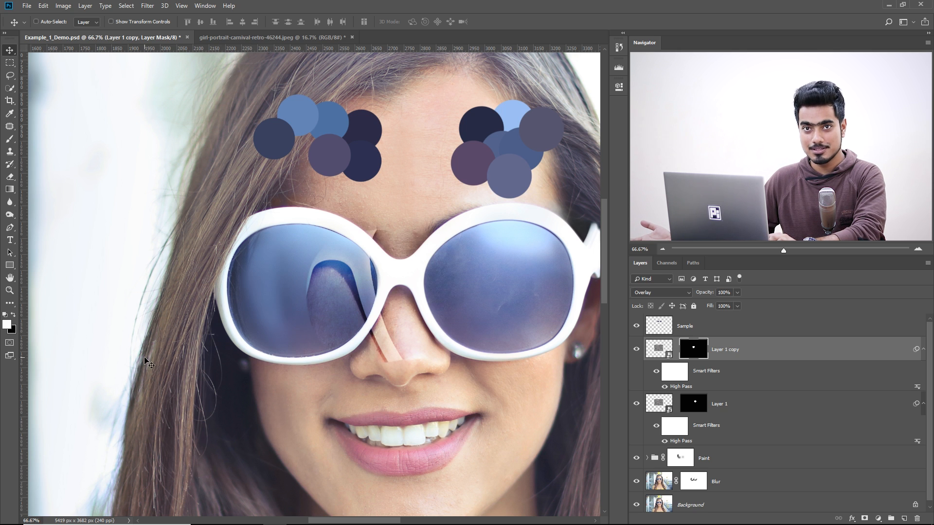
{"action": "key", "text": "ctrl+z"}
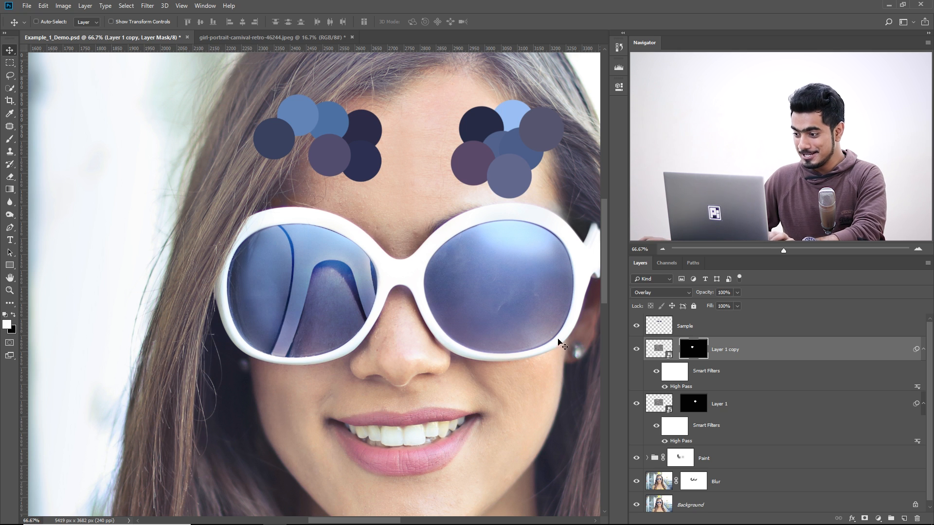
{"action": "left_click", "coordinate": [661, 348]}
{"action": "left_click_drag", "start_coordinate": [293, 286], "coordinate": [388, 294]}
{"action": "key", "text": "ctrl"}
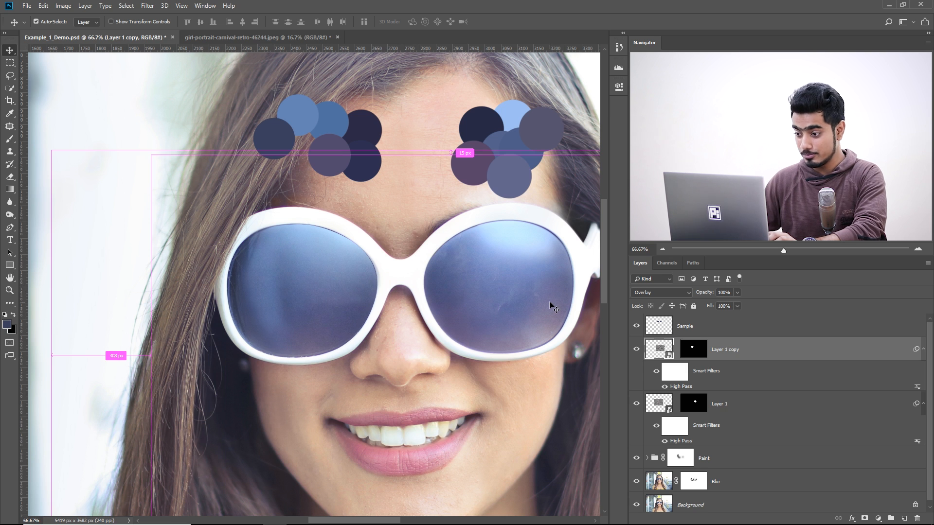
Hide the Sample layer with the colour swatches
{"action": "key", "text": "ctrl+0"}
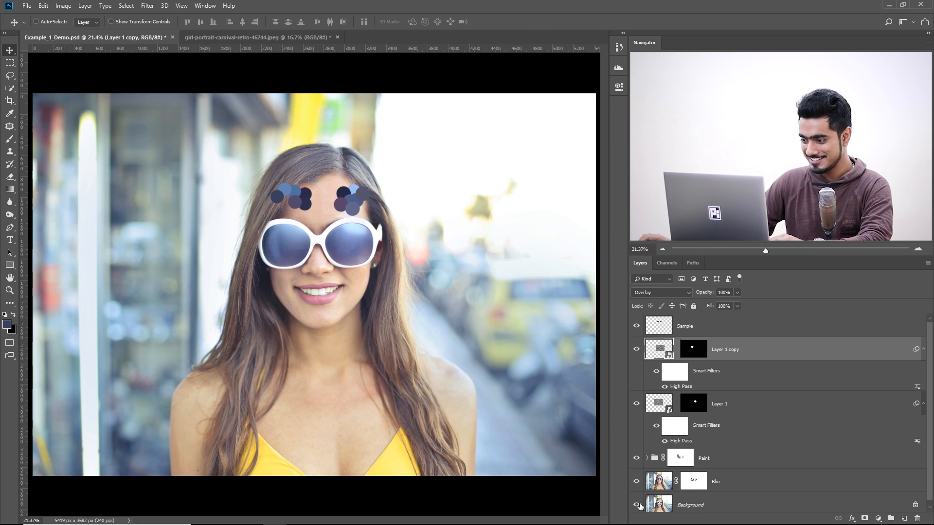
{"action": "scroll", "coordinate": [639, 505], "scroll_direction": "down", "scroll_amount": 1}
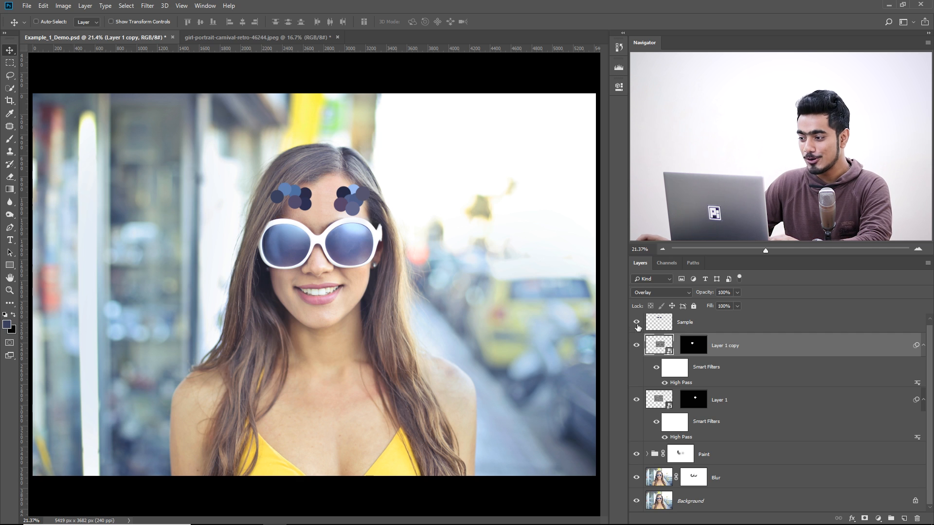
{"action": "scroll", "coordinate": [659, 326], "scroll_direction": "up", "scroll_amount": 1}
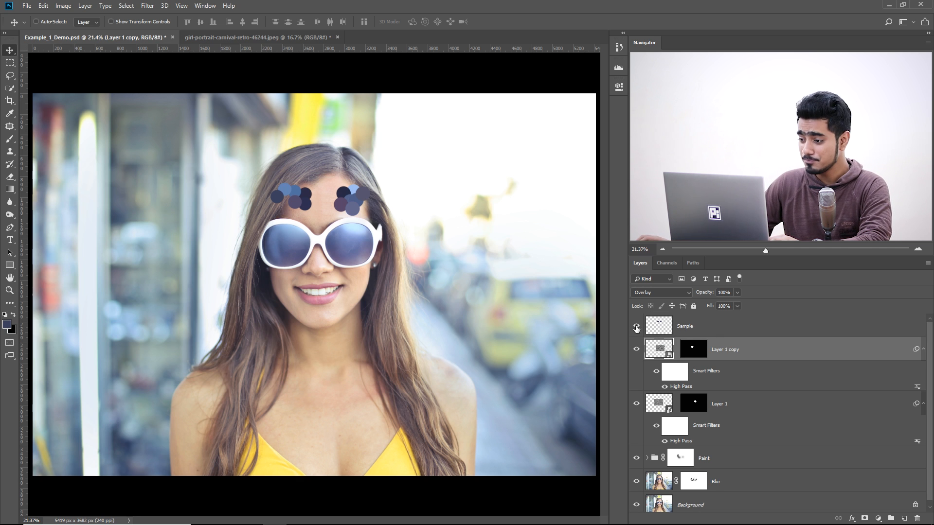
{"action": "left_click", "coordinate": [636, 326]}
Compare the retouched sunglasses up close with the original Background image, then restore the visibility of the other layers
{"action": "key", "text": "ctrl"}
{"action": "key", "text": "ctrl+plus"}
{"action": "key", "text": "ctrl+plus"}
{"action": "key", "text": "ctrl+plus"}
{"action": "left_click_drag", "start_coordinate": [413, 292], "coordinate": [358, 350]}
{"action": "scroll", "coordinate": [641, 506], "scroll_direction": "down", "scroll_amount": 1}
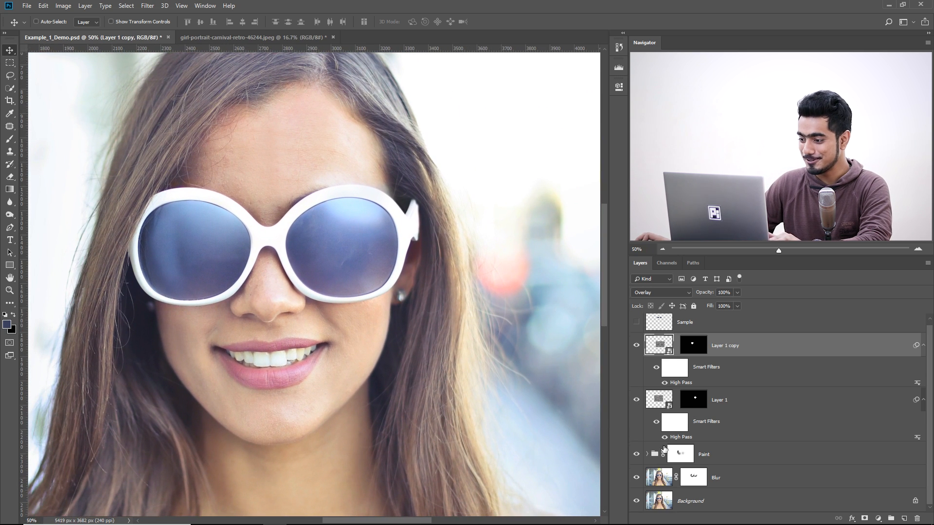
{"action": "left_click", "coordinate": [636, 501]}
{"action": "left_click", "coordinate": [637, 501]}
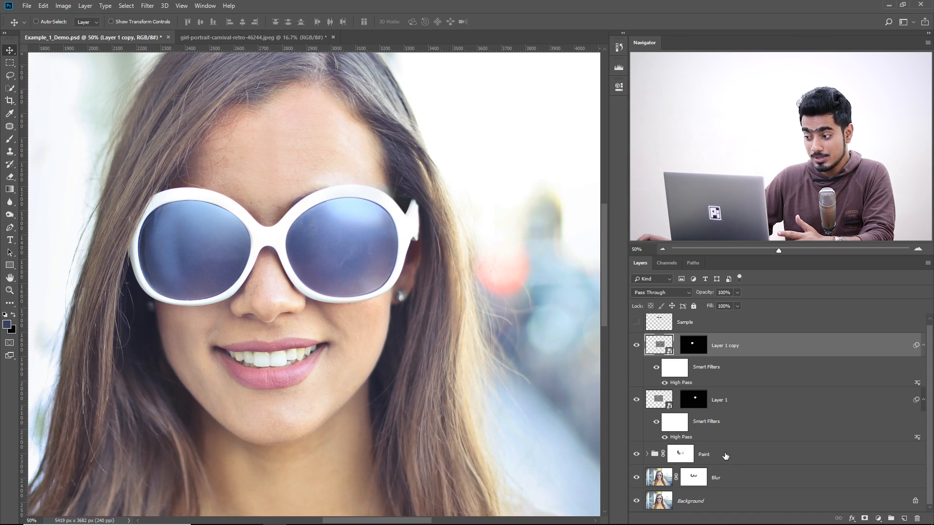
Set the Paint group's opacity to 96% after trying lower values
{"action": "left_click", "coordinate": [680, 454]}
{"action": "left_click", "coordinate": [738, 292]}
{"action": "mouse_move", "coordinate": [737, 303]}
{"action": "left_mouse_down"}
{"action": "mouse_move", "coordinate": [654, 302]}
{"action": "mouse_move", "coordinate": [725, 304]}
{"action": "left_mouse_up"}
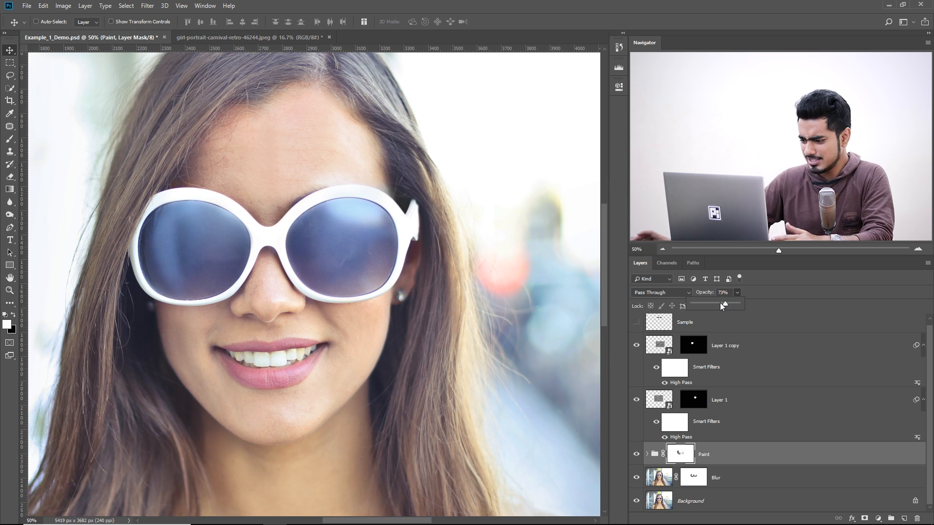
{"action": "key", "text": "ctrl+minus"}
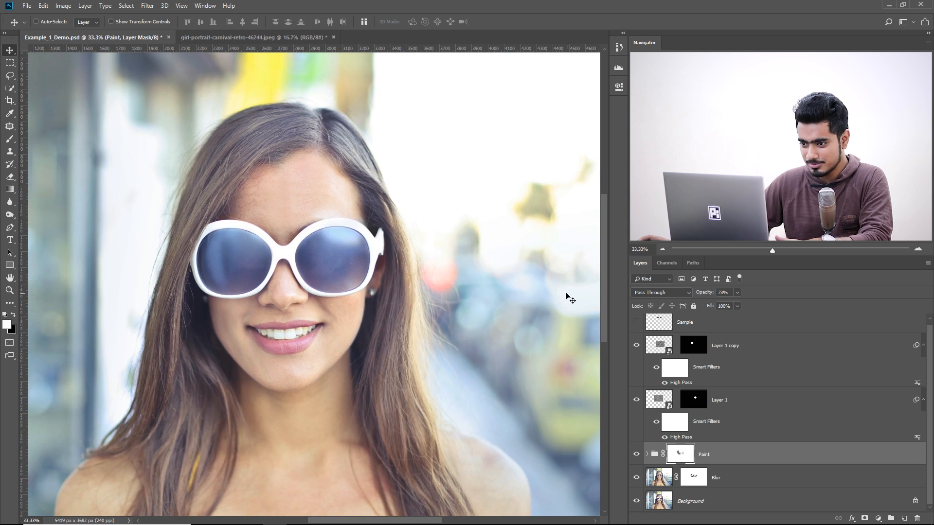
{"action": "key", "text": "ctrl+plus"}
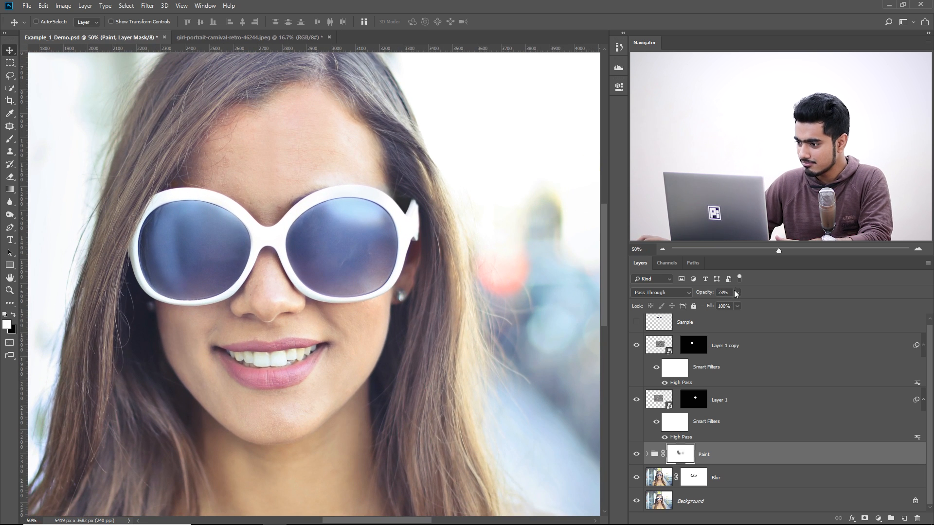
{"action": "mouse_move", "coordinate": [737, 305]}
{"action": "left_mouse_down"}
{"action": "mouse_move", "coordinate": [757, 305]}
{"action": "mouse_move", "coordinate": [745, 304]}
{"action": "left_mouse_up"}
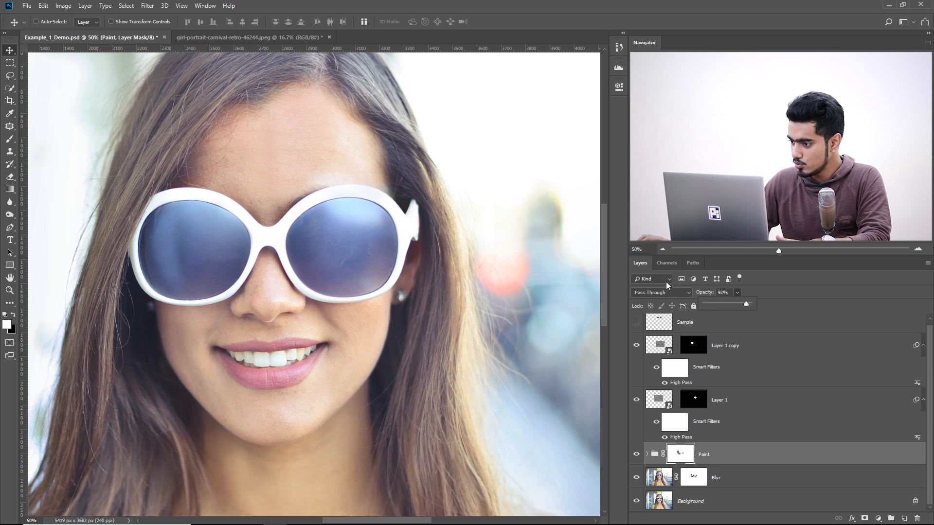
{"action": "left_click", "coordinate": [725, 292]}
{"action": "type", "text": "96"}
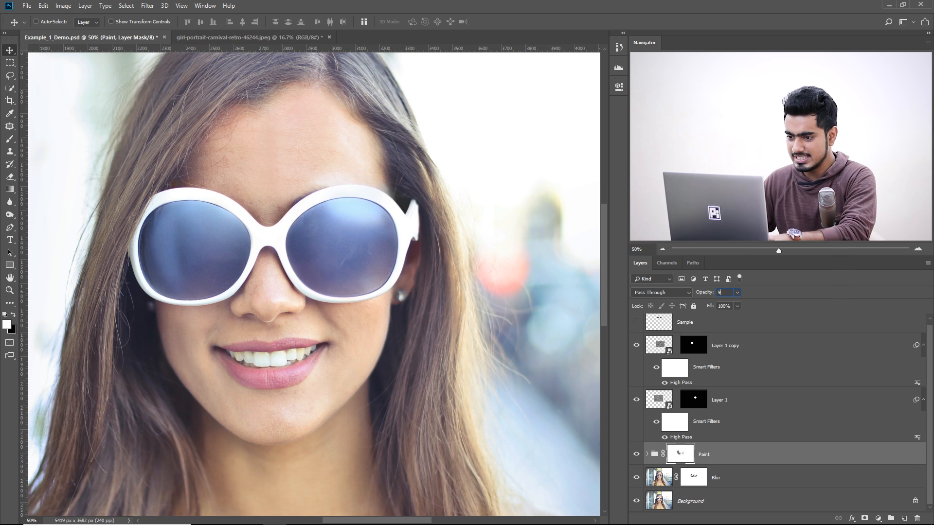
{"action": "key", "text": "Return"}
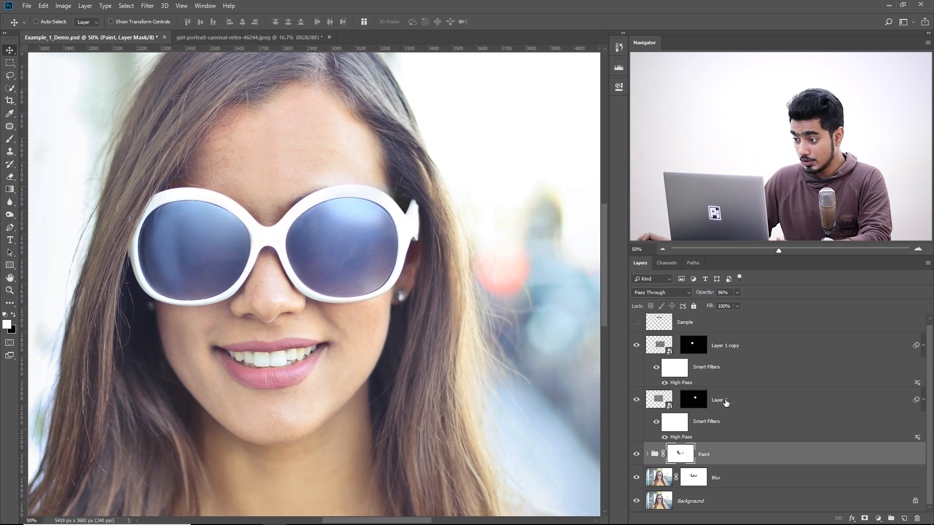
Review the layers inside the Paint group and collapse the group again
{"action": "scroll", "coordinate": [725, 402], "scroll_direction": "up", "scroll_amount": 1}
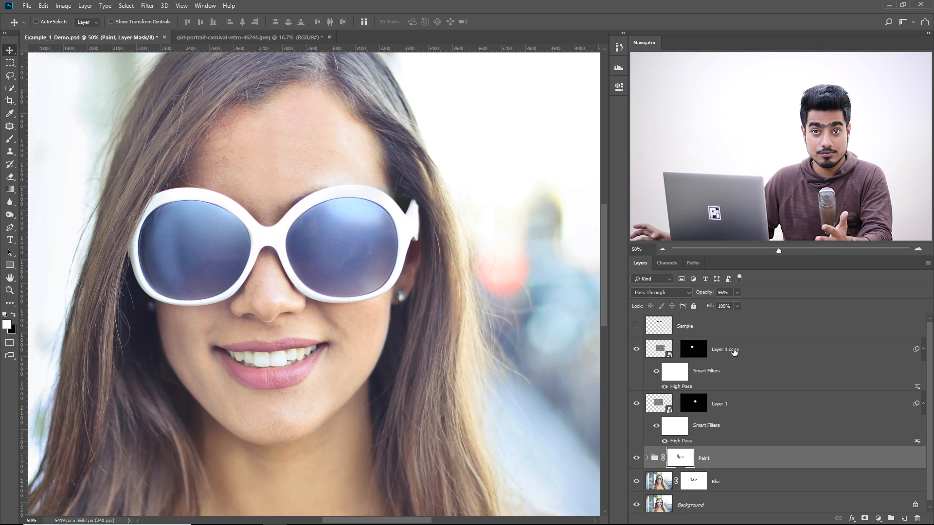
{"action": "scroll", "coordinate": [656, 436], "scroll_direction": "down", "scroll_amount": 1}
{"action": "left_click", "coordinate": [649, 453]}
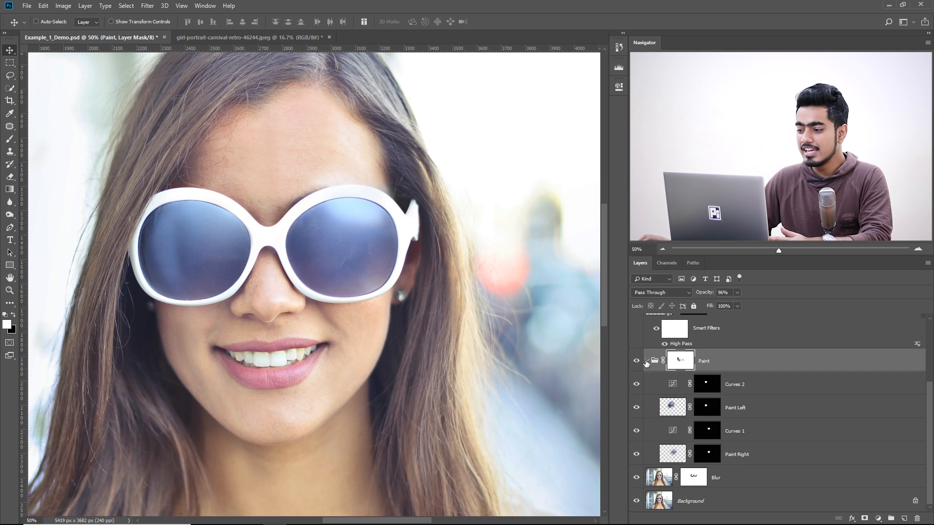
{"action": "left_click", "coordinate": [646, 361]}
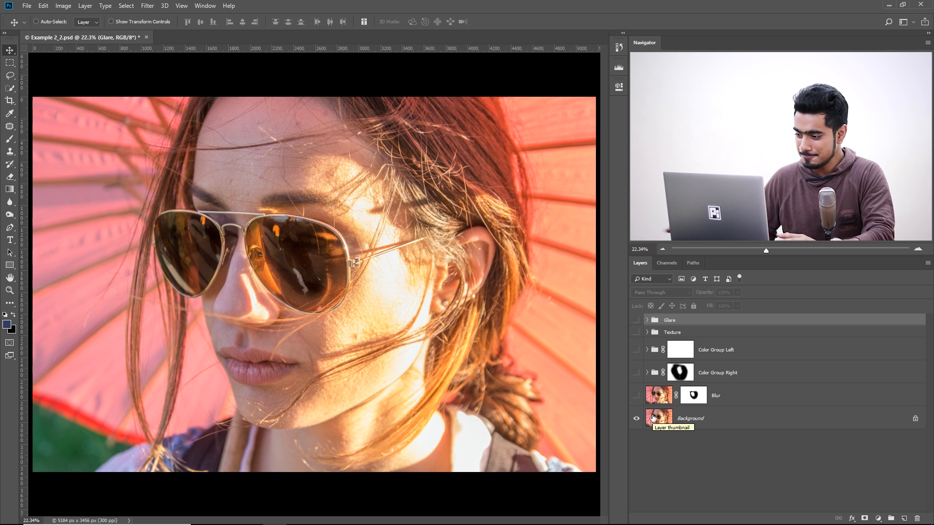
In Example 2_2.psd, show the Blur layer, both Color Groups and the Texture group, and delete the Glare group
{"action": "left_click", "coordinate": [636, 395]}
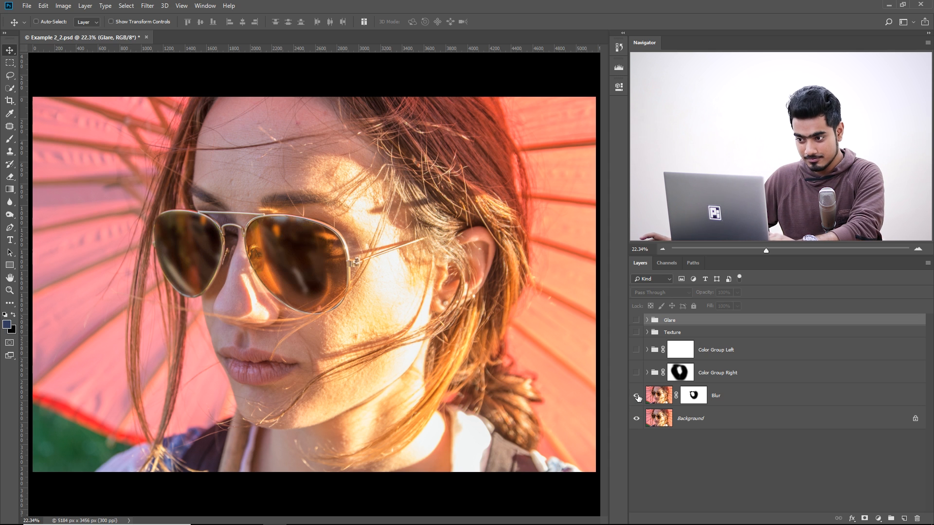
{"action": "key", "text": "ctrl+plus"}
{"action": "key", "text": "ctrl+plus"}
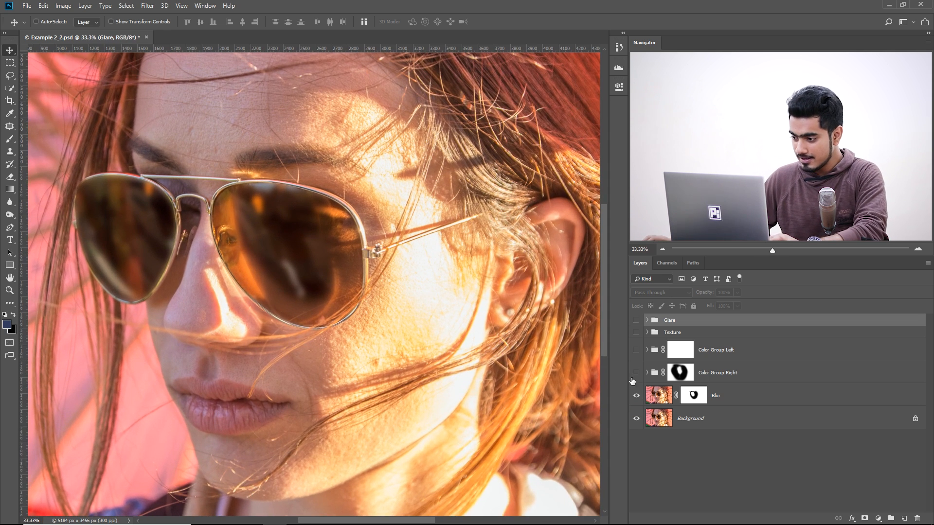
{"action": "left_click", "coordinate": [636, 373]}
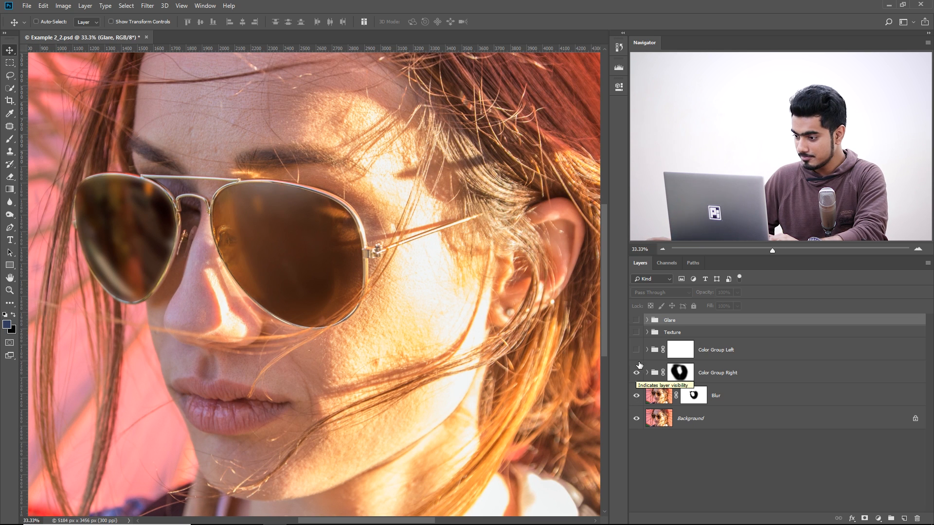
{"action": "left_click", "coordinate": [636, 350]}
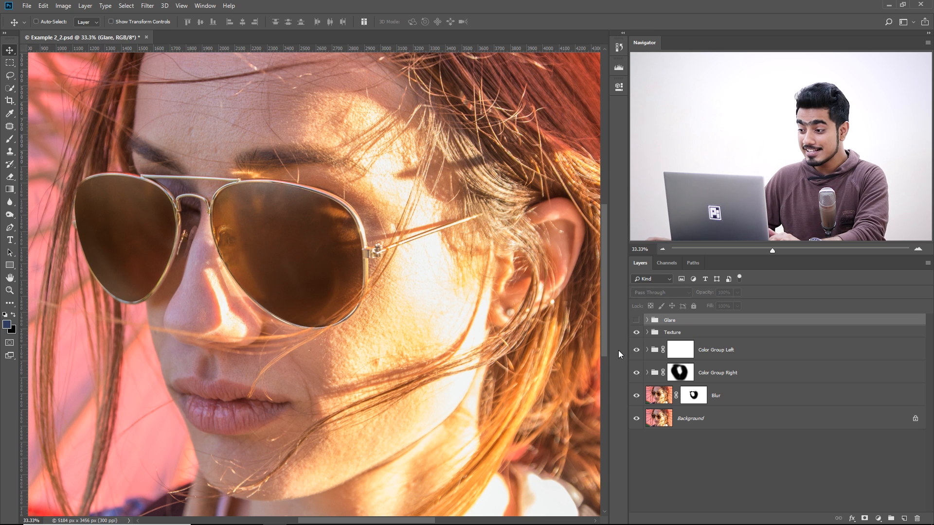
{"action": "left_click", "coordinate": [636, 320]}
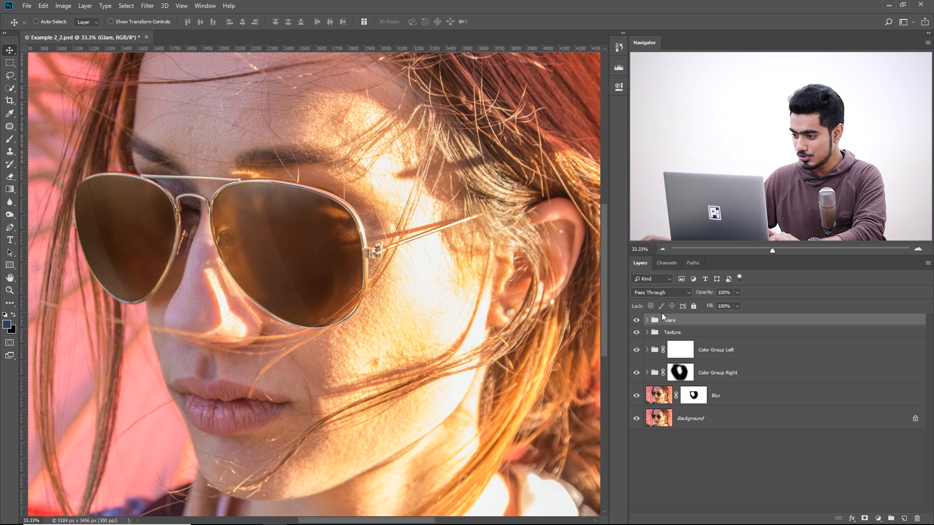
{"action": "left_click_drag", "start_coordinate": [722, 324], "coordinate": [916, 519]}
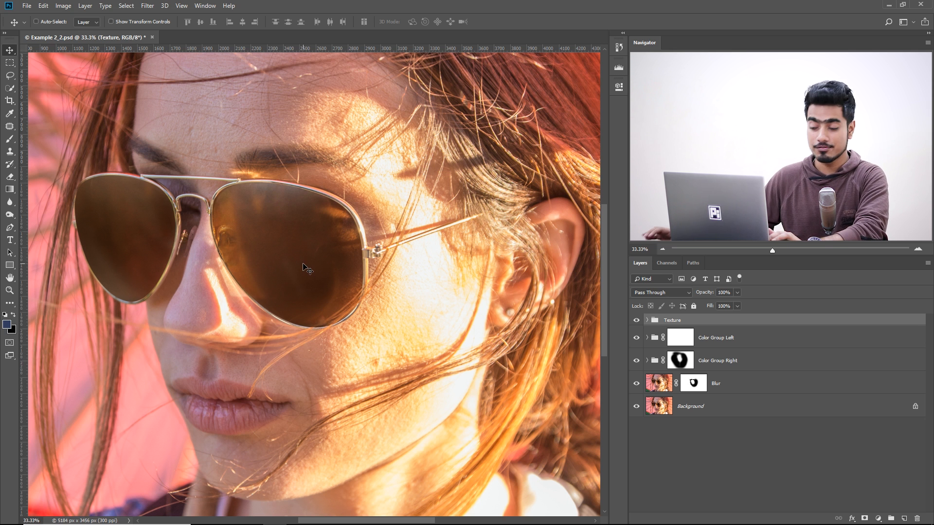
Draw a closed Pen path that curves from the brow down across the right-hand lens to the cheek and returns along the nose
{"action": "scroll", "coordinate": [303, 266], "scroll_direction": "up", "scroll_amount": 3}
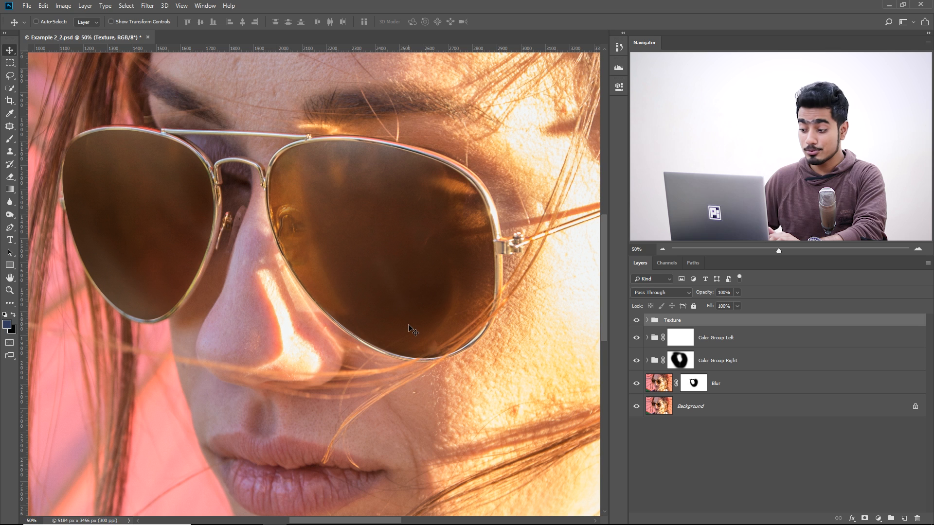
{"action": "key", "text": "p"}
{"action": "scroll", "coordinate": [360, 244], "scroll_direction": "right", "scroll_amount": 1}
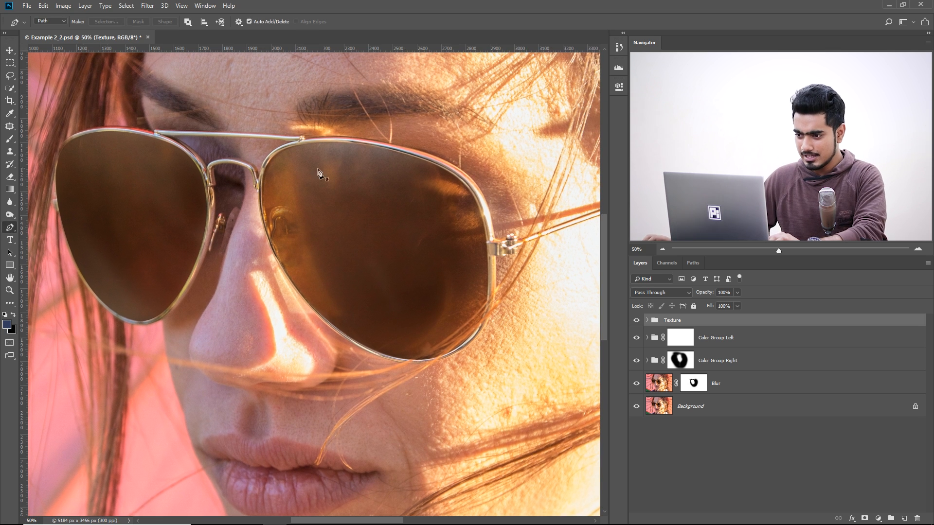
{"action": "left_click", "coordinate": [325, 82]}
{"action": "left_click_drag", "start_coordinate": [446, 413], "coordinate": [562, 475]}
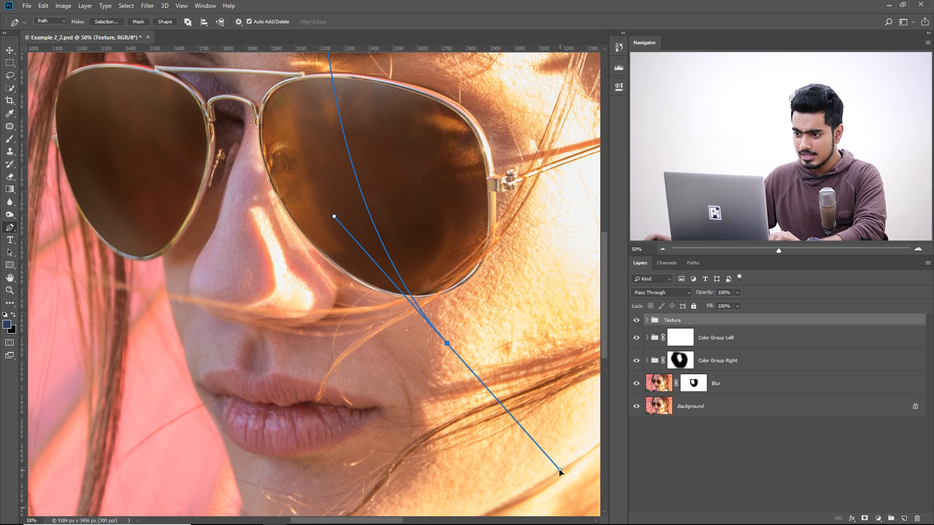
{"action": "mouse_move", "coordinate": [311, 200]}
{"action": "left_mouse_down"}
{"action": "mouse_move", "coordinate": [327, 203]}
{"action": "mouse_move", "coordinate": [318, 197]}
{"action": "left_mouse_up"}
{"action": "left_click", "coordinate": [447, 341]}
{"action": "left_click", "coordinate": [431, 408]}
{"action": "left_click", "coordinate": [327, 403]}
{"action": "left_click_drag", "start_coordinate": [264, 302], "coordinate": [264, 299]}
{"action": "left_click", "coordinate": [246, 147]}
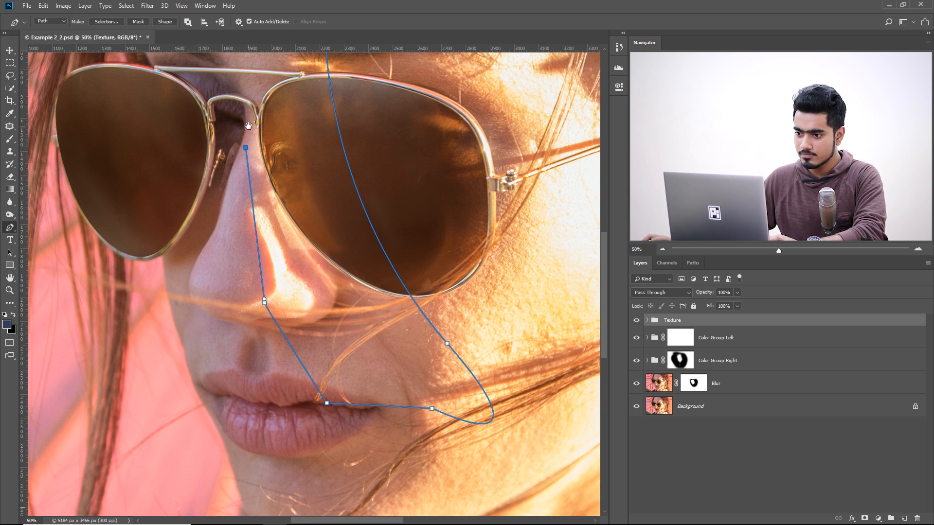
{"action": "left_click_drag", "start_coordinate": [248, 125], "coordinate": [252, 219]}
{"action": "left_click", "coordinate": [251, 138]}
{"action": "left_click", "coordinate": [327, 112]}
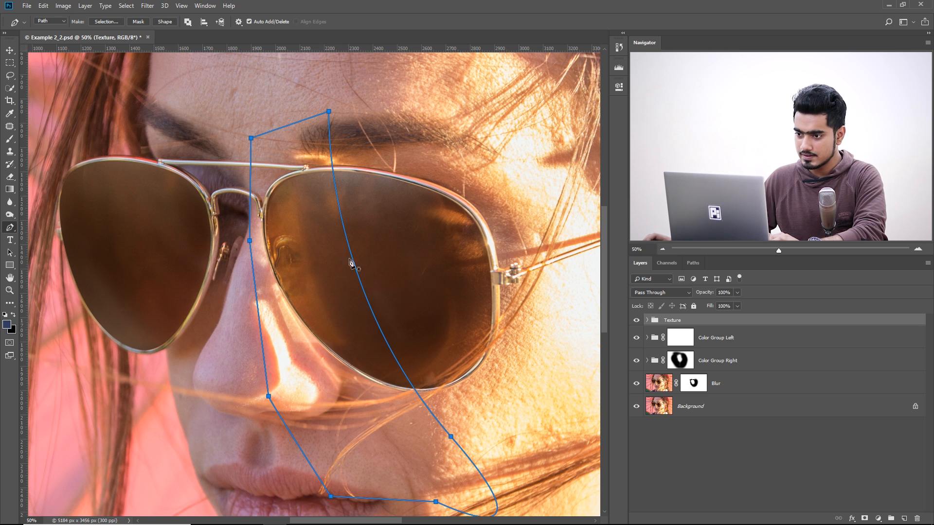
Convert the closed path into a new anti-aliased selection with a feather radius of 0 pixels
{"action": "right_click", "coordinate": [307, 193]}
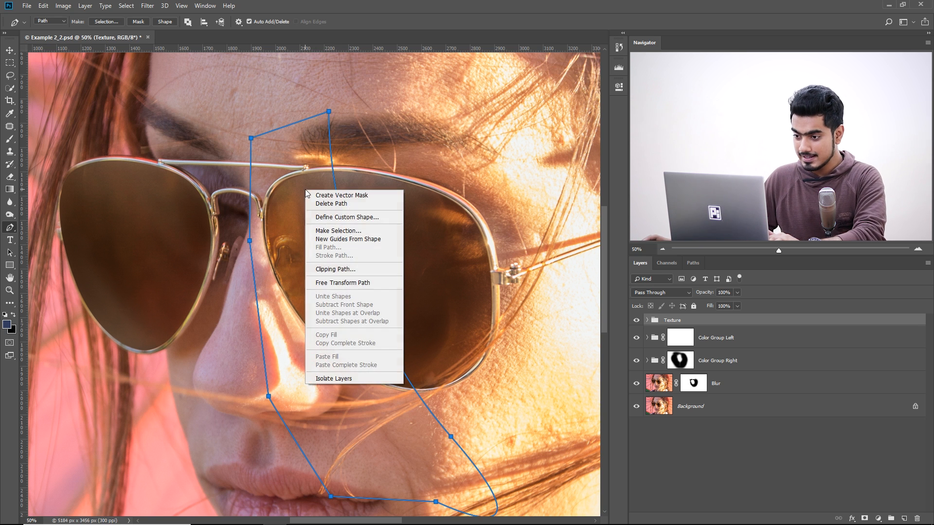
{"action": "left_click", "coordinate": [334, 230]}
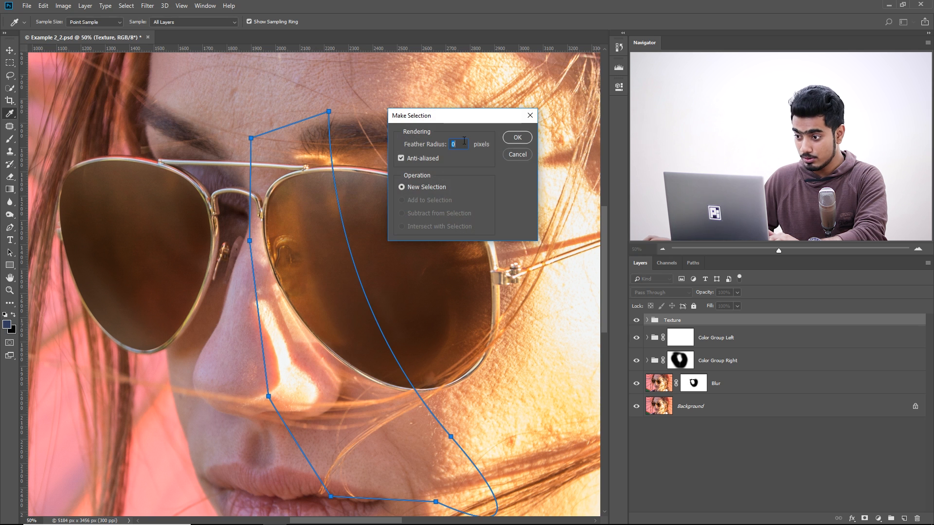
{"action": "left_click", "coordinate": [517, 138]}
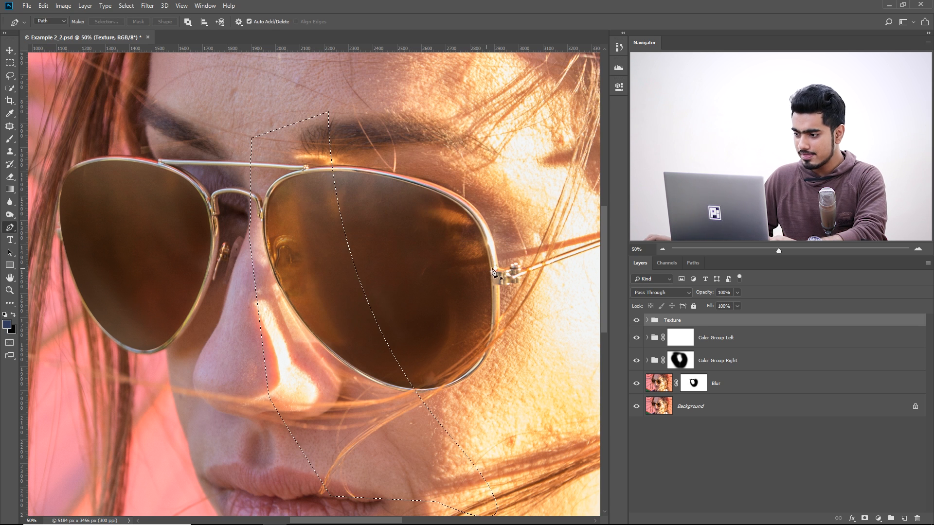
Fill the curved selection with white on a new layer above the Texture group, and clear the selection
{"action": "left_click_drag", "start_coordinate": [497, 263], "coordinate": [476, 275]}
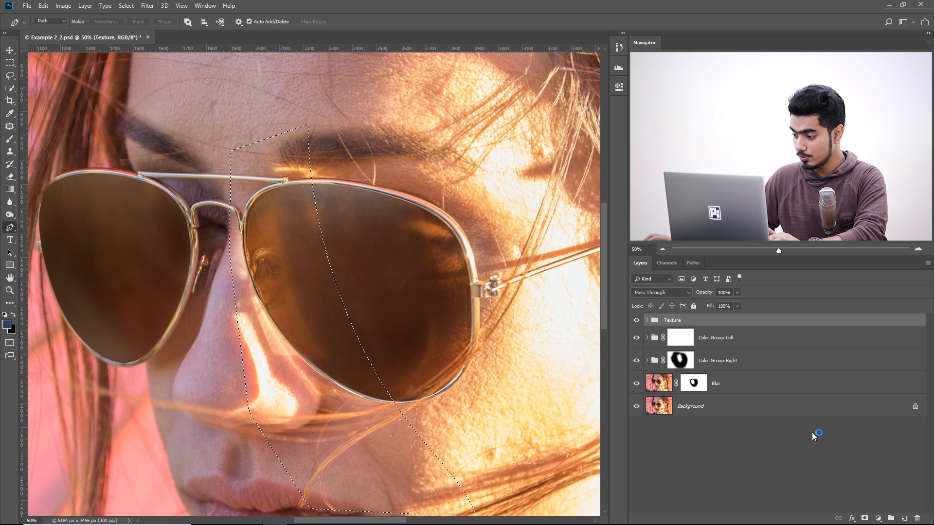
{"action": "left_click", "coordinate": [904, 516]}
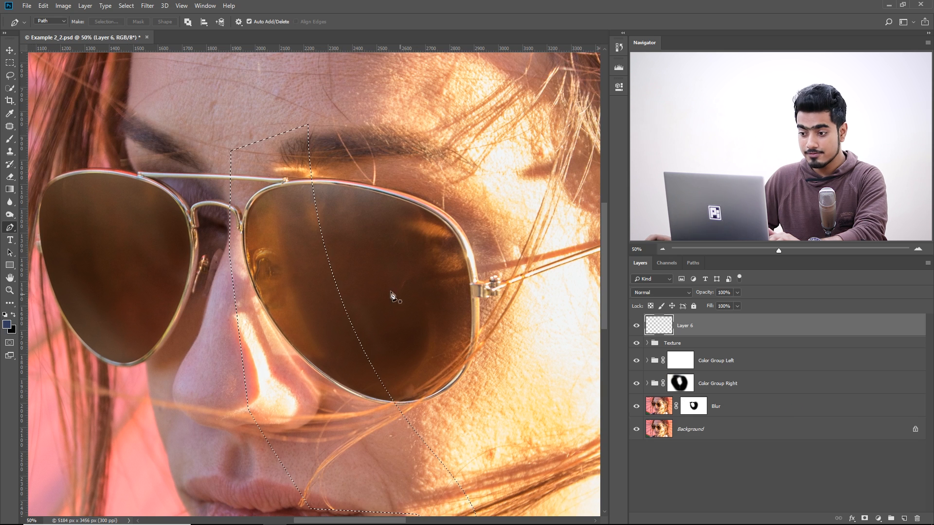
{"action": "key", "text": "d"}
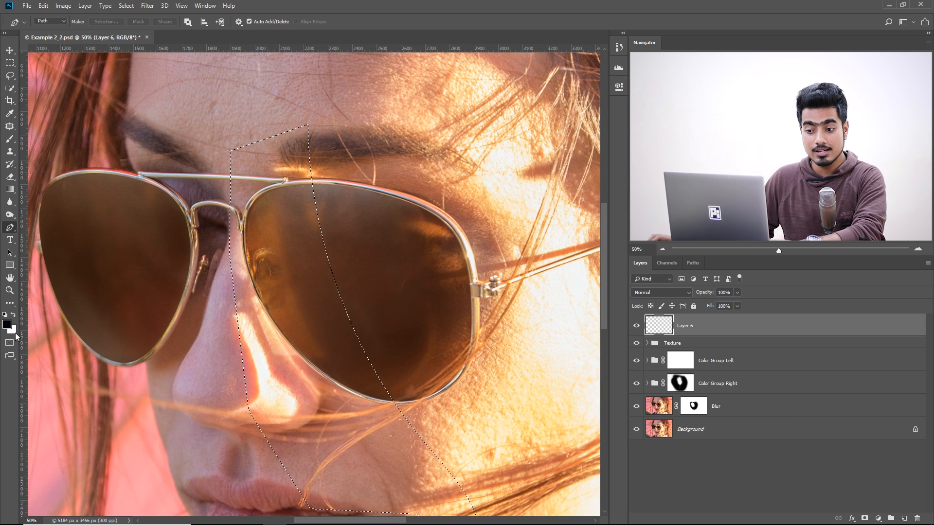
{"action": "key", "text": "x"}
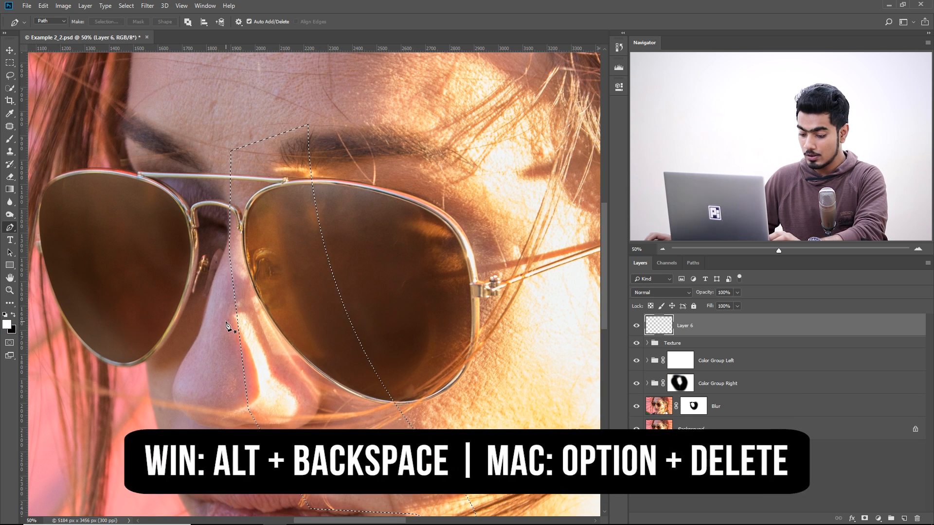
{"action": "key", "text": "alt+BackSpace"}
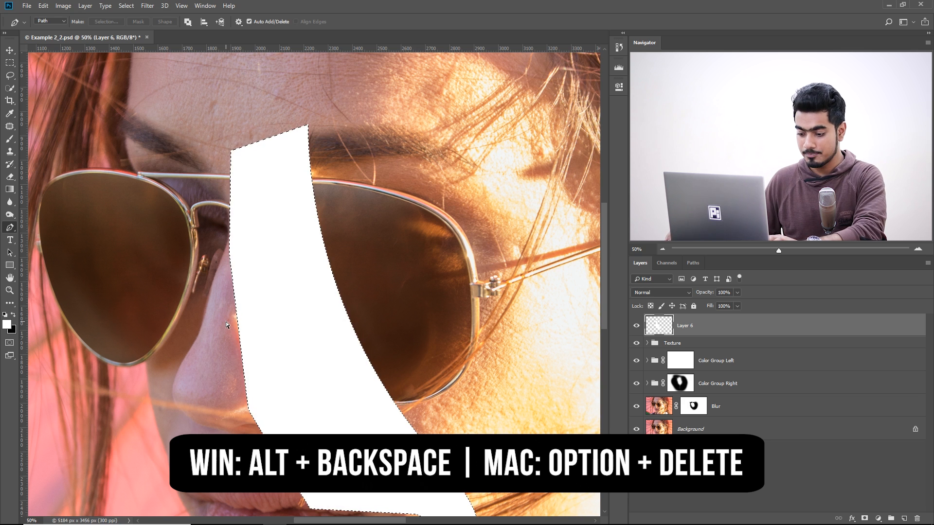
{"action": "key", "text": "ctrl+d"}
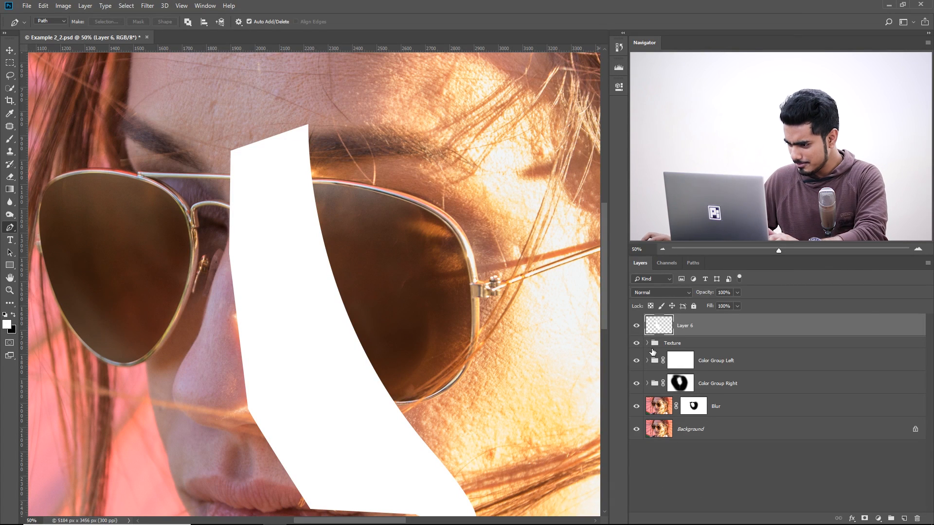
Load the Texture Right mask as a selection and use it to mask the white shape to the right-hand lens
{"action": "left_click", "coordinate": [647, 344]}
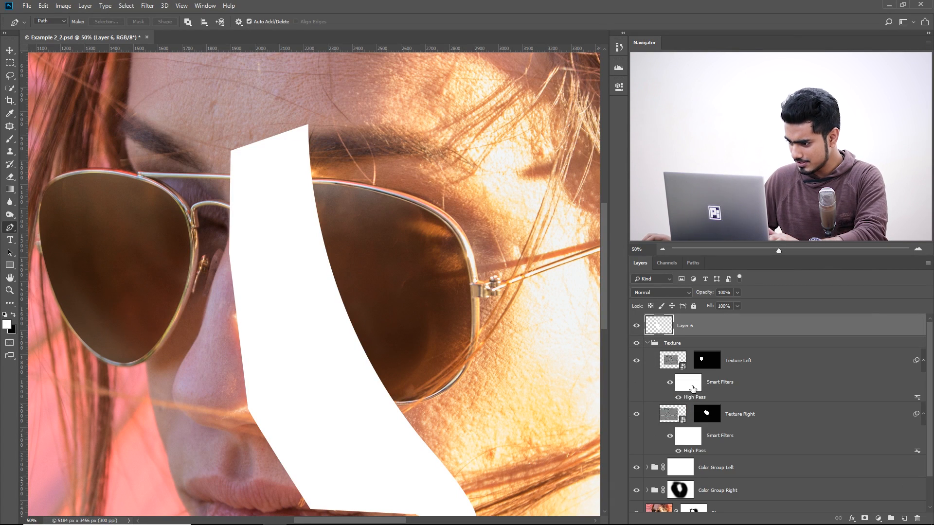
{"action": "left_click", "coordinate": [708, 415], "text": "ctrl"}
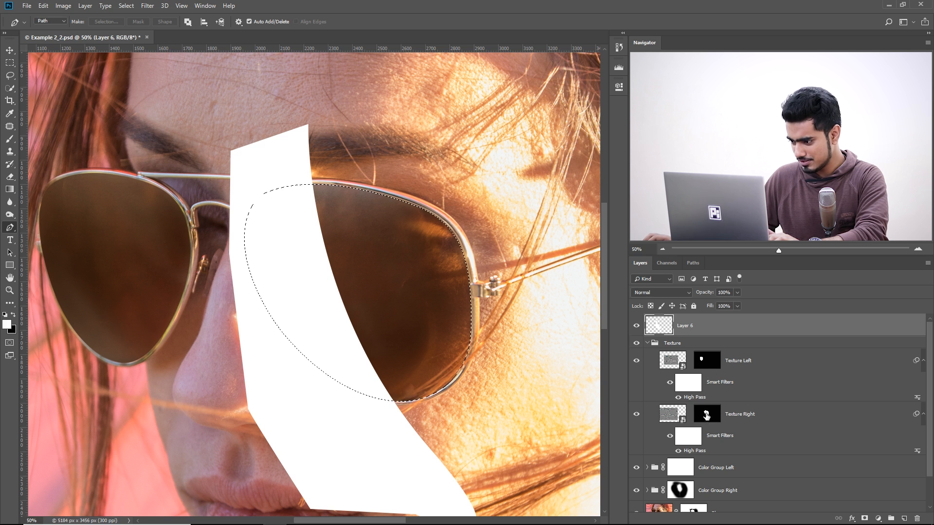
{"action": "left_click", "coordinate": [647, 343]}
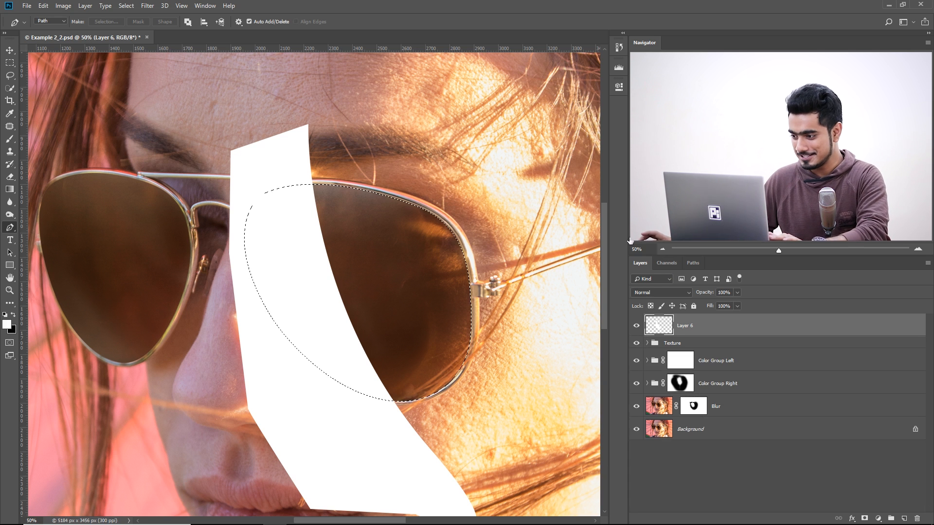
{"action": "left_click", "coordinate": [865, 519]}
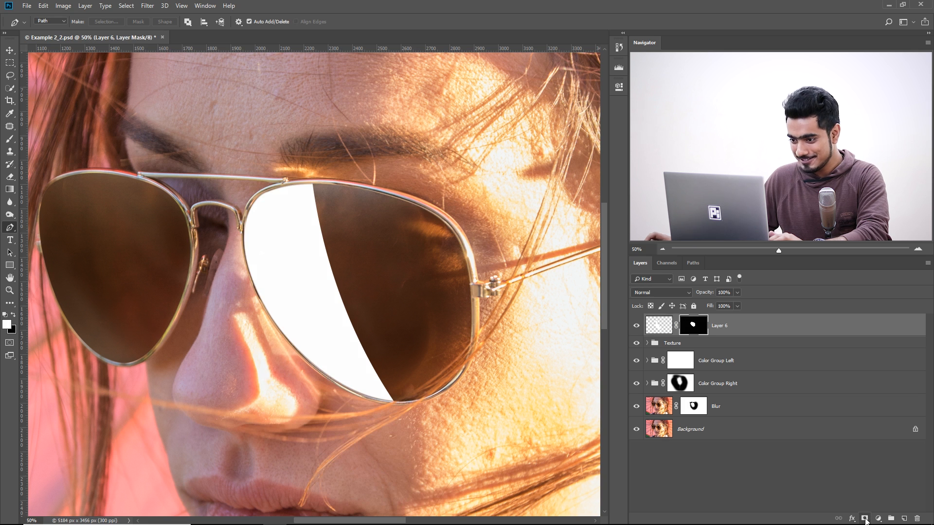
Lower the opacity of the white glare layer to 6%
{"action": "left_click", "coordinate": [665, 326]}
{"action": "left_click", "coordinate": [737, 292]}
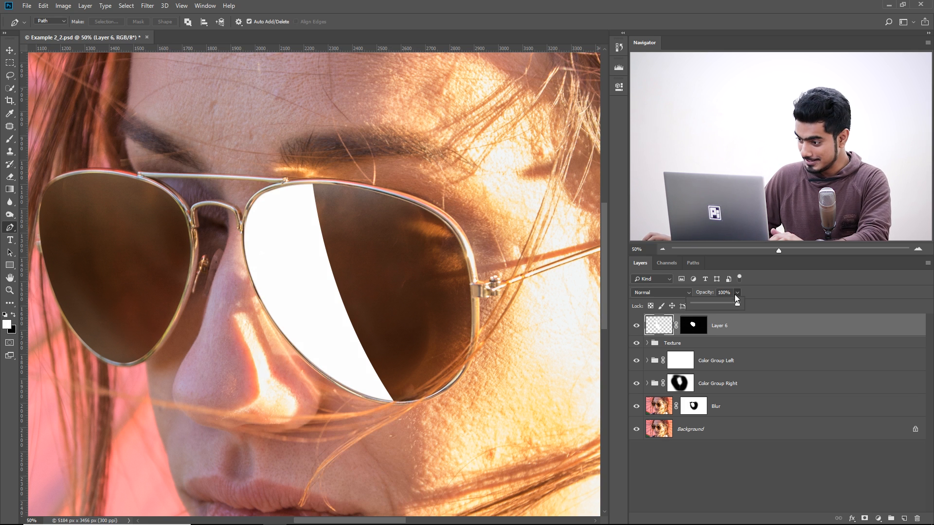
{"action": "left_click", "coordinate": [691, 302]}
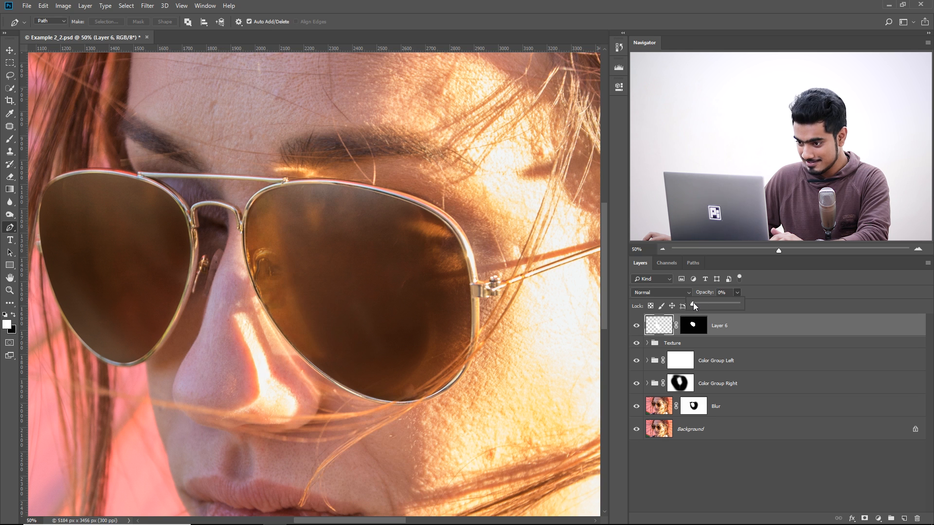
{"action": "left_click_drag", "start_coordinate": [695, 302], "coordinate": [695, 302]}
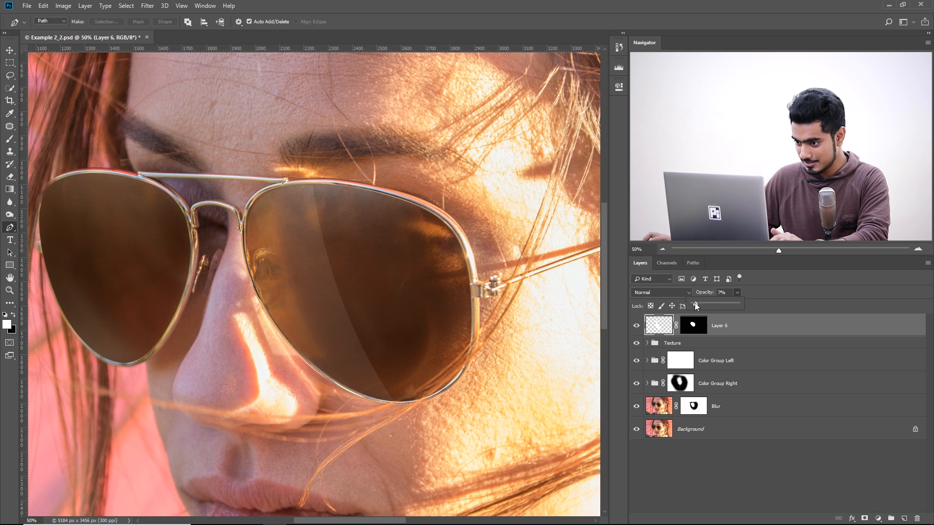
{"action": "left_click_drag", "start_coordinate": [727, 293], "coordinate": [688, 295]}
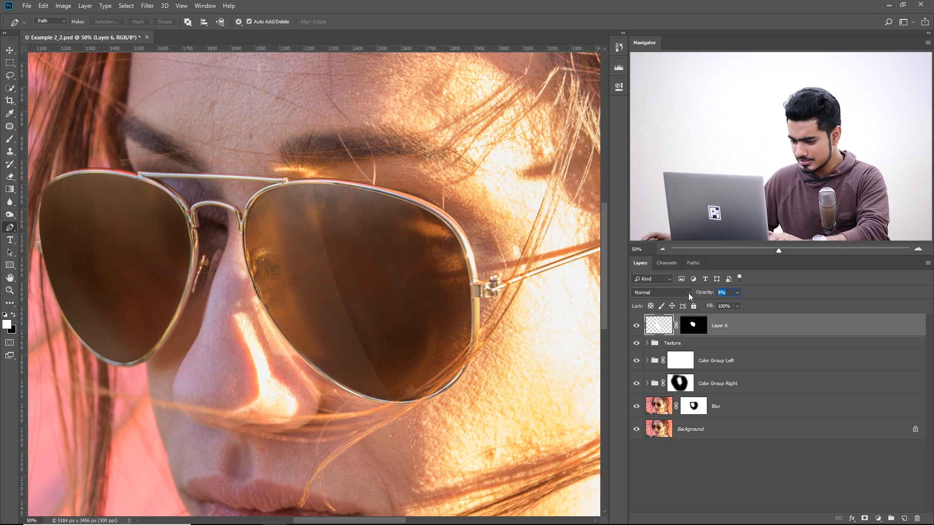
{"action": "type", "text": "6"}
{"action": "key", "text": "Return"}
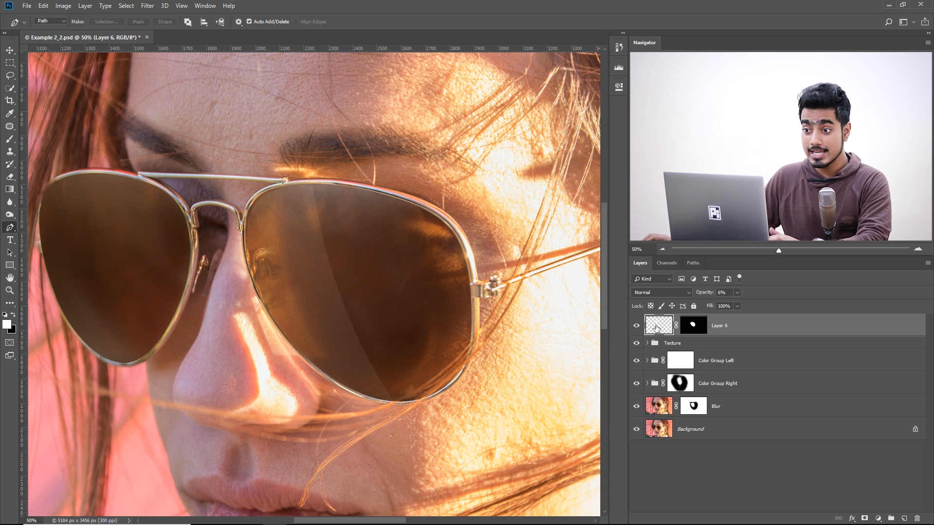
Soften the edges of the glare shape on Layer 6 with a slight Gaussian Blur
{"action": "left_click", "coordinate": [148, 5]}
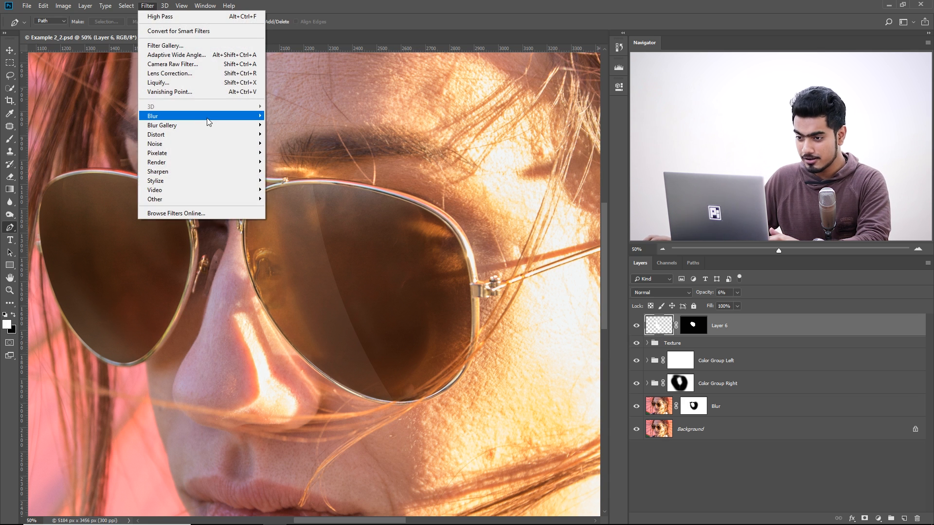
{"action": "mouse_move", "coordinate": [209, 119]}
{"action": "left_click", "coordinate": [292, 152]}
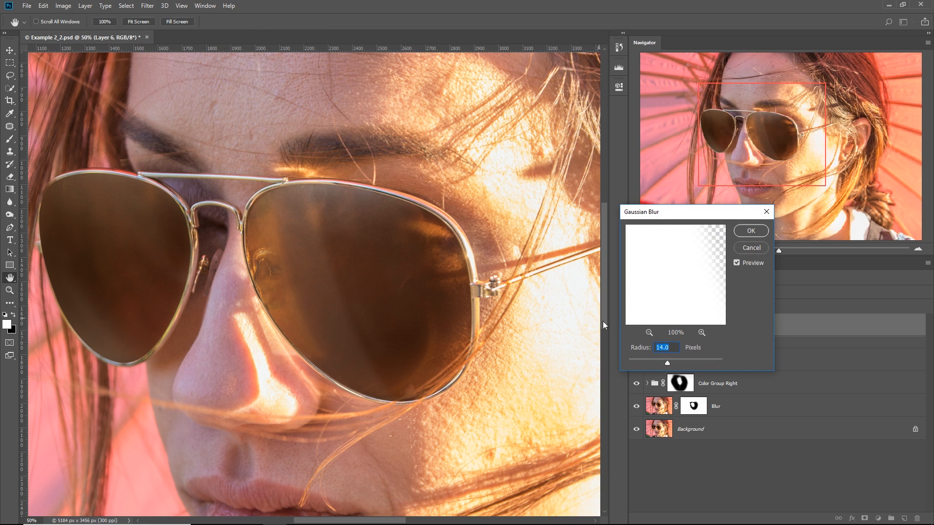
{"action": "type", "text": "1."}
{"action": "left_click", "coordinate": [750, 232]}
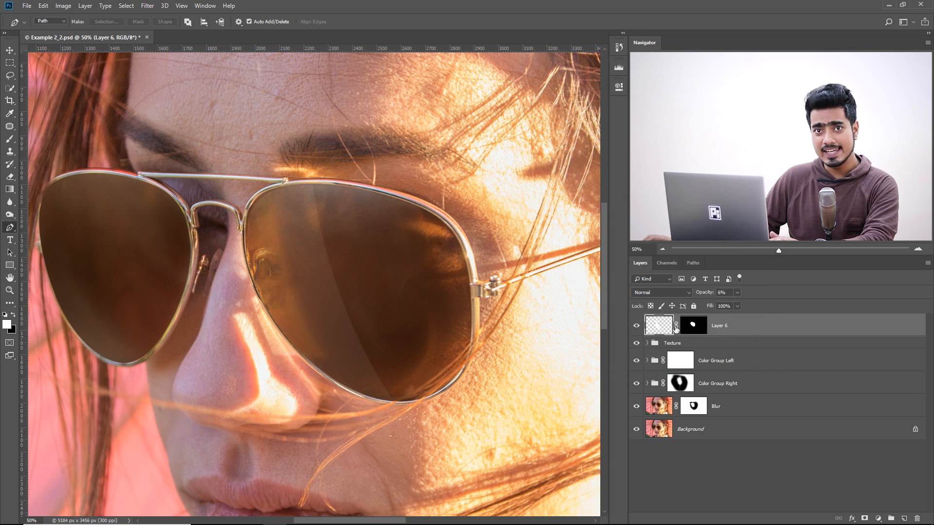
Unlink the glare from its mask, and reposition and slightly rotate it within the right-hand lens
{"action": "key", "text": "v"}
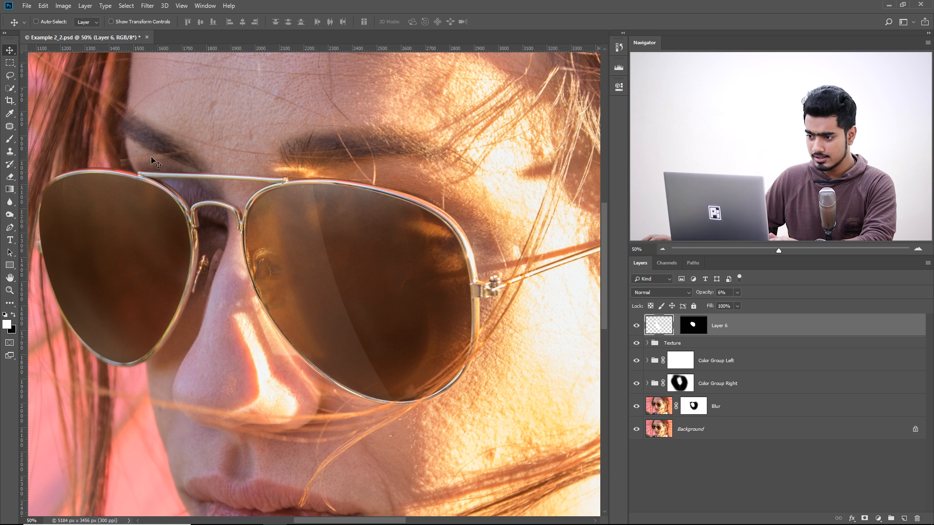
{"action": "left_click_drag", "start_coordinate": [315, 293], "coordinate": [329, 321]}
{"action": "key", "text": "ctrl+t"}
{"action": "left_click_drag", "start_coordinate": [190, 101], "coordinate": [193, 119]}
{"action": "double_click", "coordinate": [327, 195]}
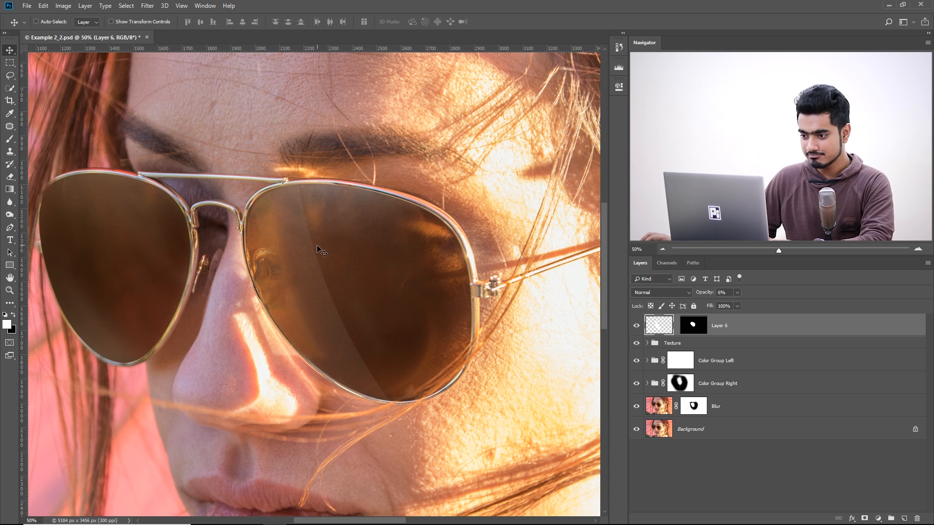
{"action": "left_click_drag", "start_coordinate": [303, 252], "coordinate": [300, 253]}
Duplicate the glare layer and delete the layer mask from the copy
{"action": "scroll", "coordinate": [274, 265], "scroll_direction": "left", "scroll_amount": 3}
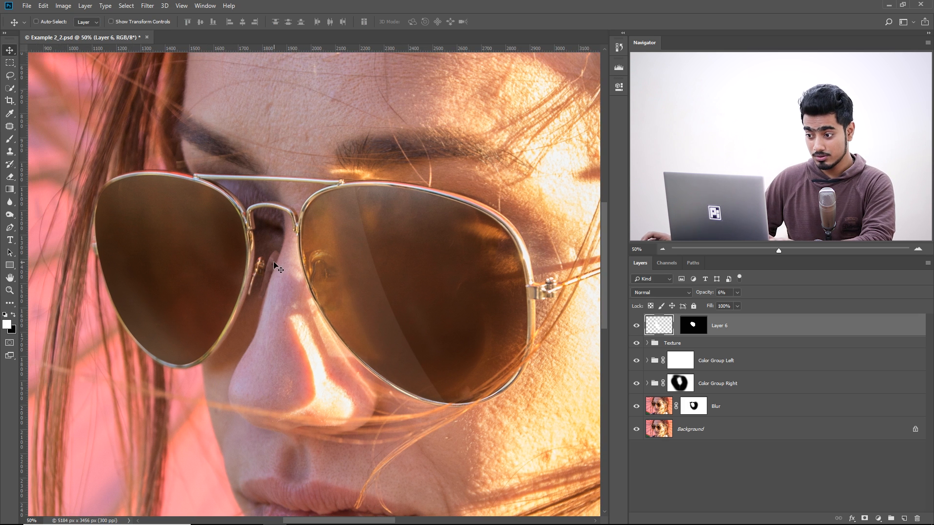
{"action": "scroll", "coordinate": [280, 266], "scroll_direction": "left", "scroll_amount": 1}
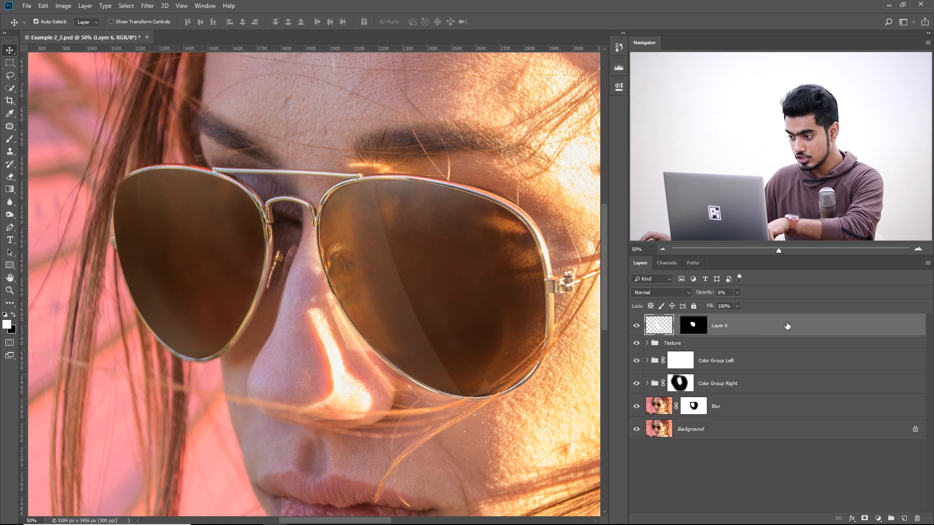
{"action": "key", "text": "ctrl+j"}
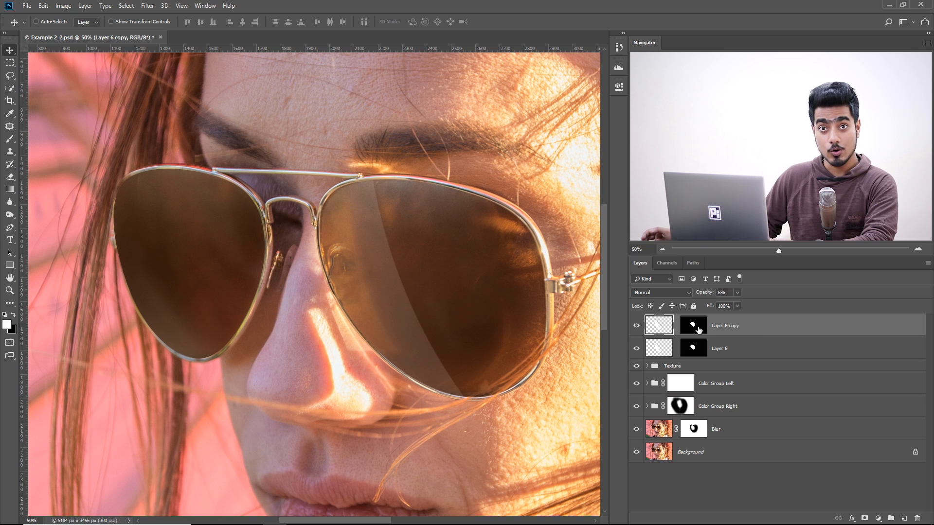
{"action": "left_click_drag", "start_coordinate": [699, 329], "coordinate": [916, 519]}
{"action": "left_click", "coordinate": [505, 198]}
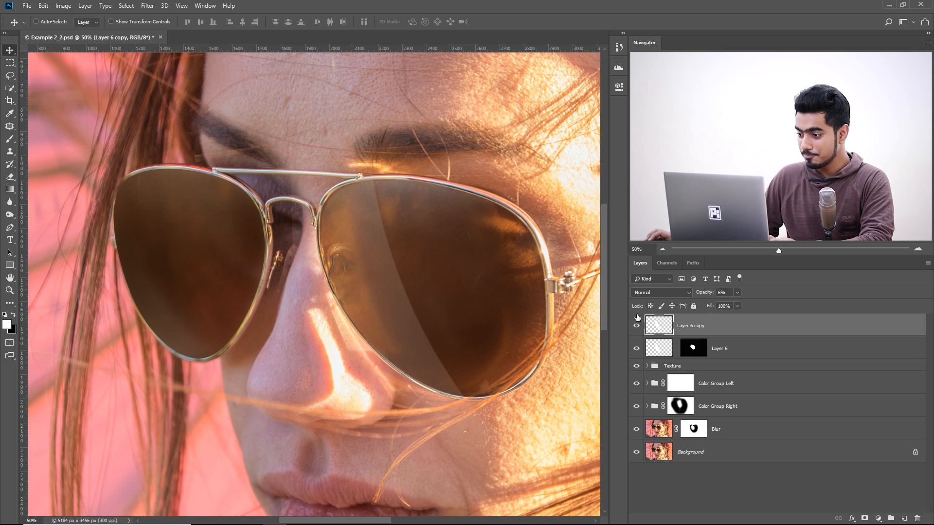
Load the Texture Left mask as a selection and add it as the layer mask of the duplicated glare
{"action": "left_click", "coordinate": [647, 366]}
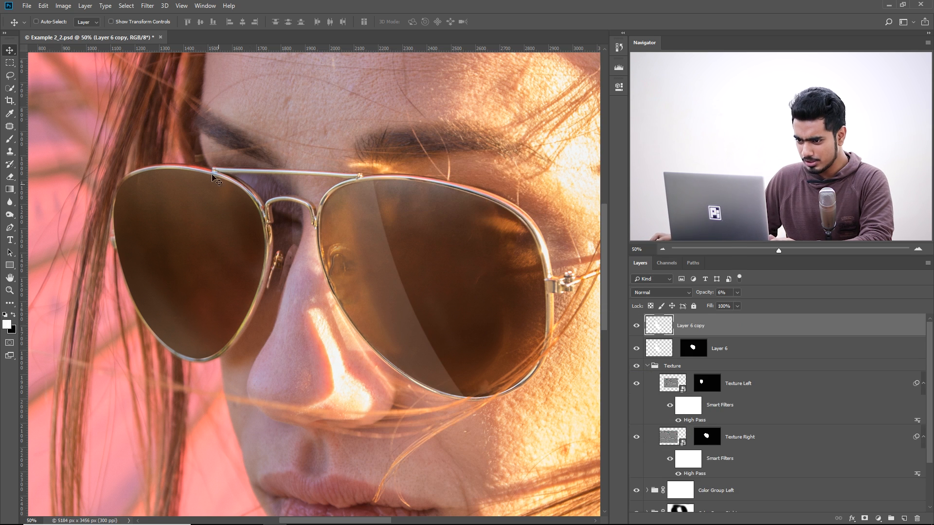
{"action": "scroll", "coordinate": [683, 399], "scroll_direction": "down", "scroll_amount": 2}
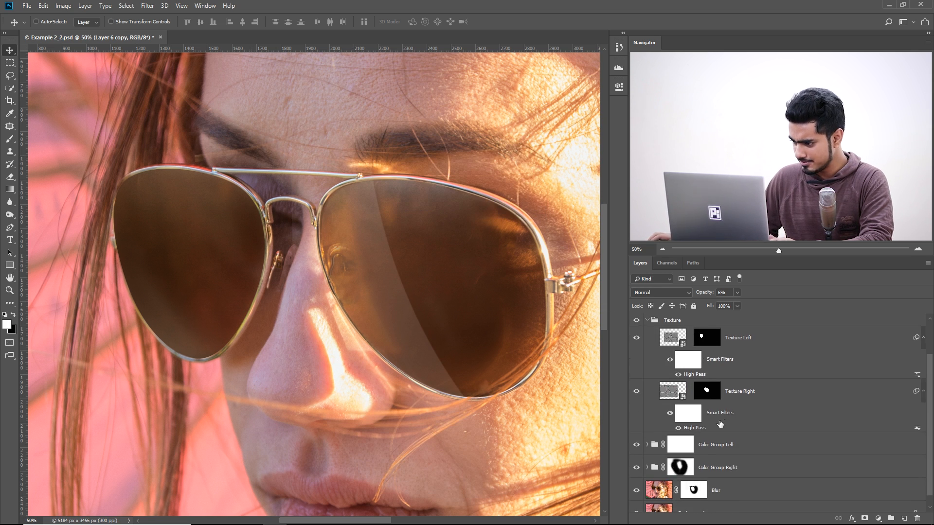
{"action": "left_click", "coordinate": [708, 343], "text": "ctrl"}
{"action": "scroll", "coordinate": [853, 480], "scroll_direction": "up", "scroll_amount": 2}
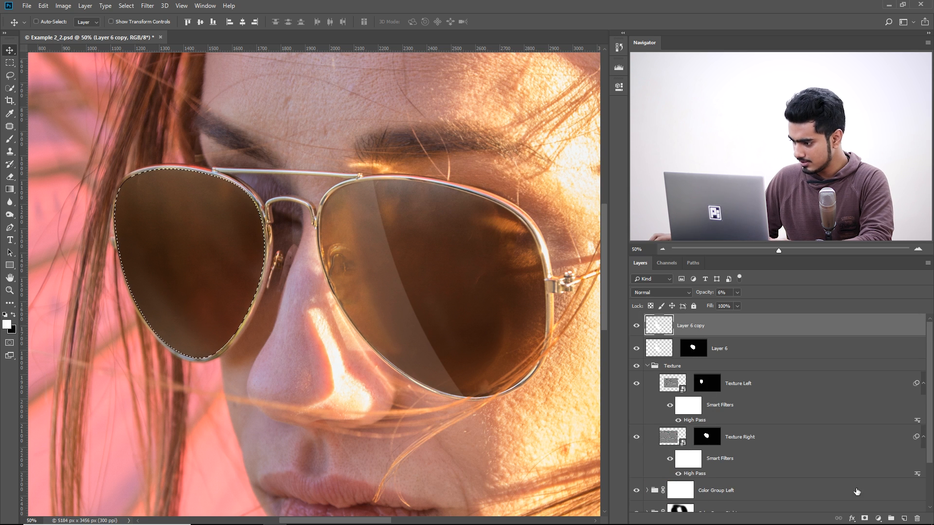
{"action": "left_click", "coordinate": [864, 519]}
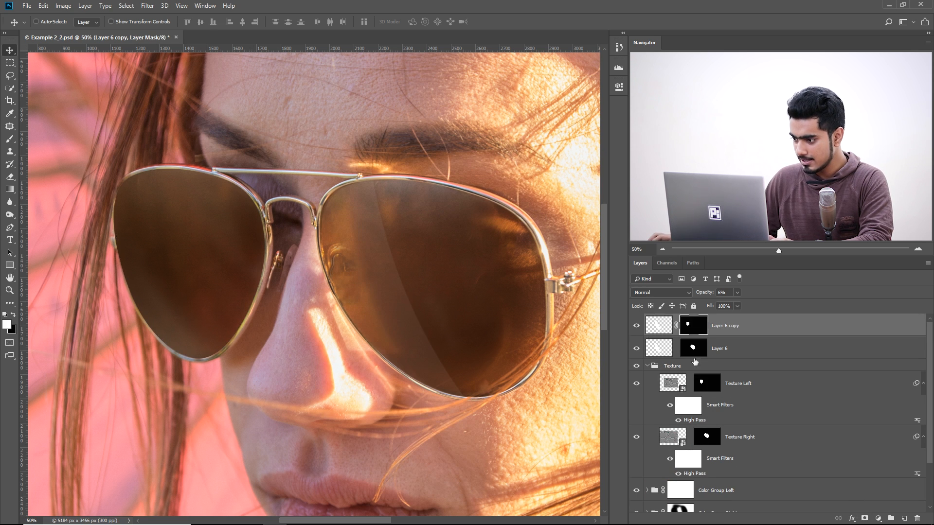
Move the duplicated glare inside its mask onto the left-hand lens and set its opacity to 4%
{"action": "left_click", "coordinate": [659, 326]}
{"action": "left_click_drag", "start_coordinate": [395, 281], "coordinate": [152, 272]}
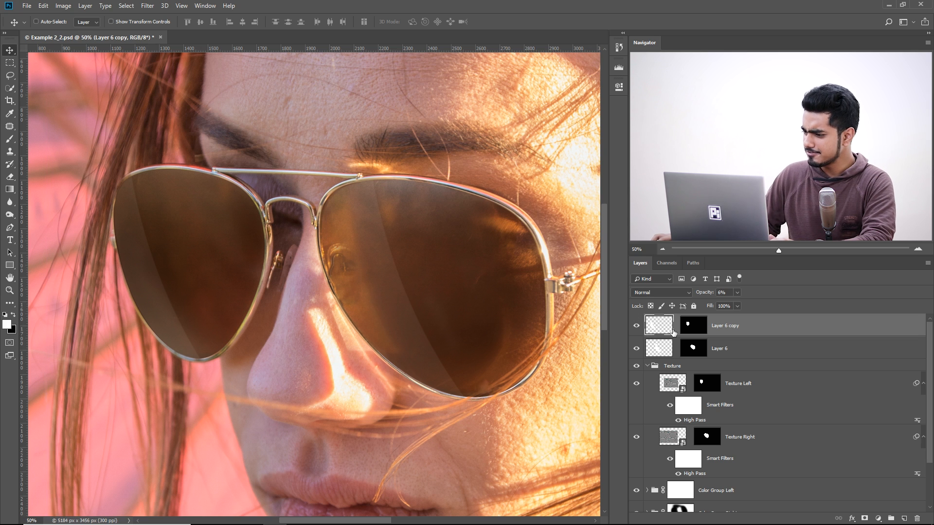
{"action": "type", "text": "3"}
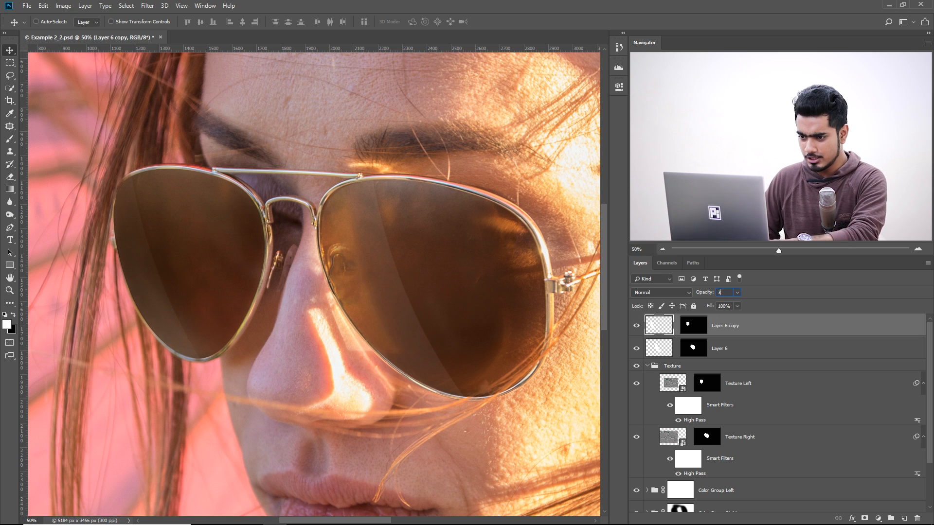
{"action": "key", "text": "Return"}
Reposition the left-hand lens glare and rotate it about 8.4° with Free Transform
{"action": "key", "text": "ctrl+minus"}
{"action": "key", "text": "ctrl+minus"}
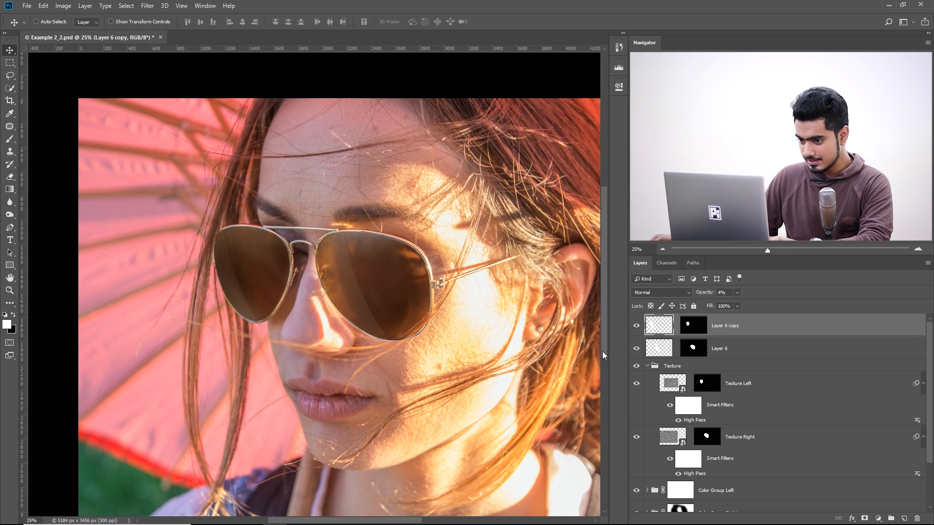
{"action": "left_click_drag", "start_coordinate": [239, 283], "coordinate": [246, 312]}
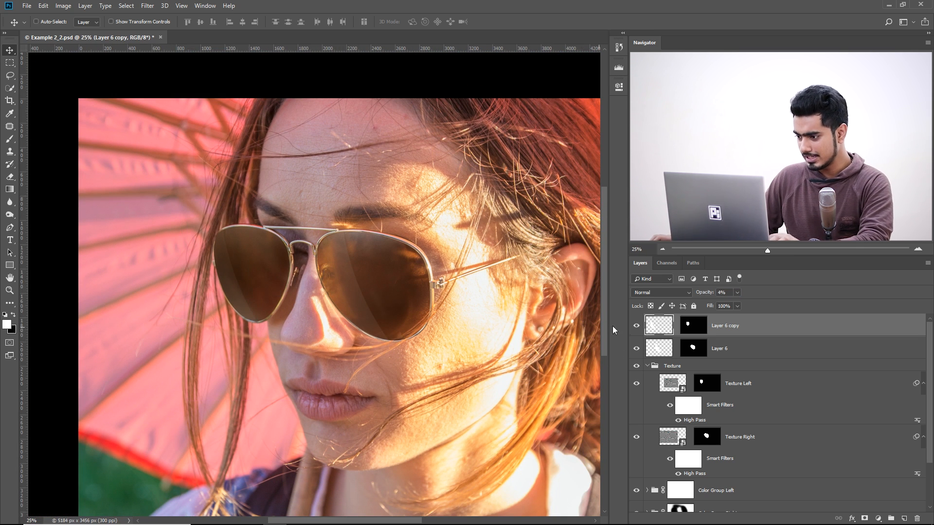
{"action": "key", "text": "ctrl+t"}
{"action": "left_click_drag", "start_coordinate": [307, 176], "coordinate": [324, 186]}
{"action": "left_click_drag", "start_coordinate": [290, 265], "coordinate": [288, 268]}
{"action": "key", "text": "Return"}
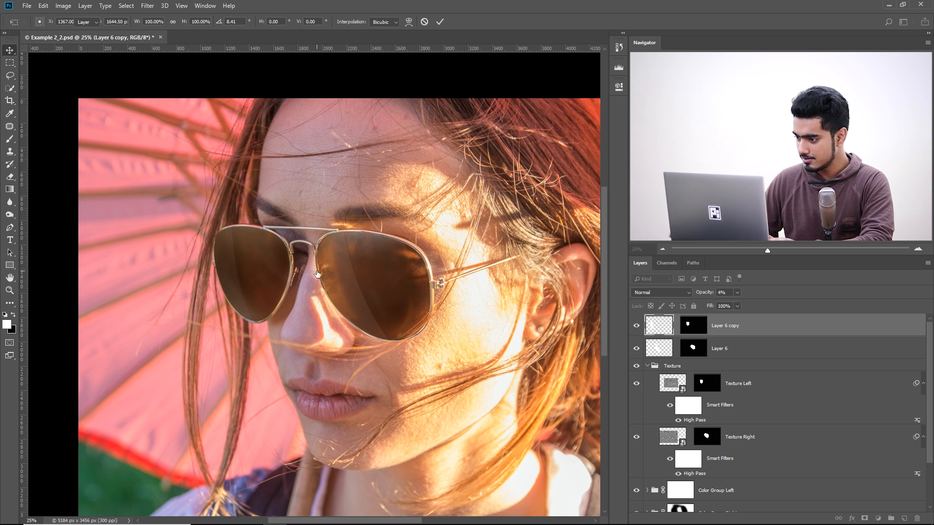
{"action": "key", "text": "Return"}
Set the opacity of the right-hand lens glare, Layer 6, to 5%
{"action": "left_click", "coordinate": [730, 348]}
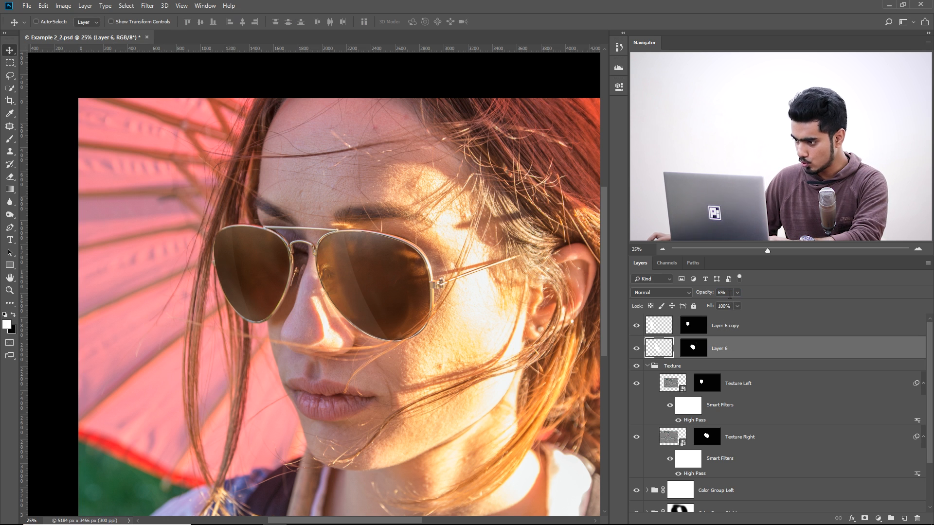
{"action": "type", "text": "5"}
{"action": "key", "text": "Return"}
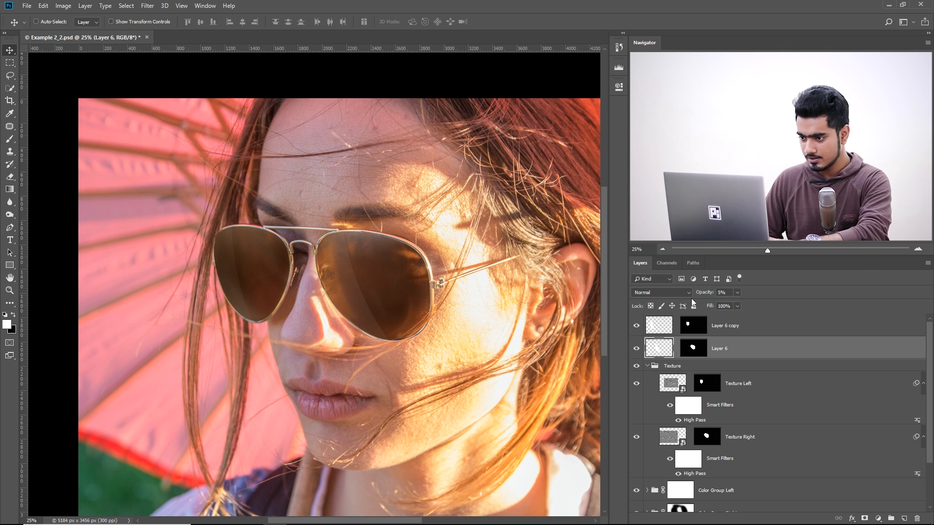
Compare the retouched lenses with the original photo by showing only the Background layer, and restore the other layers
{"action": "key", "text": "ctrl+minus"}
{"action": "key", "text": "ctrl+plus"}
{"action": "key", "text": "ctrl+plus"}
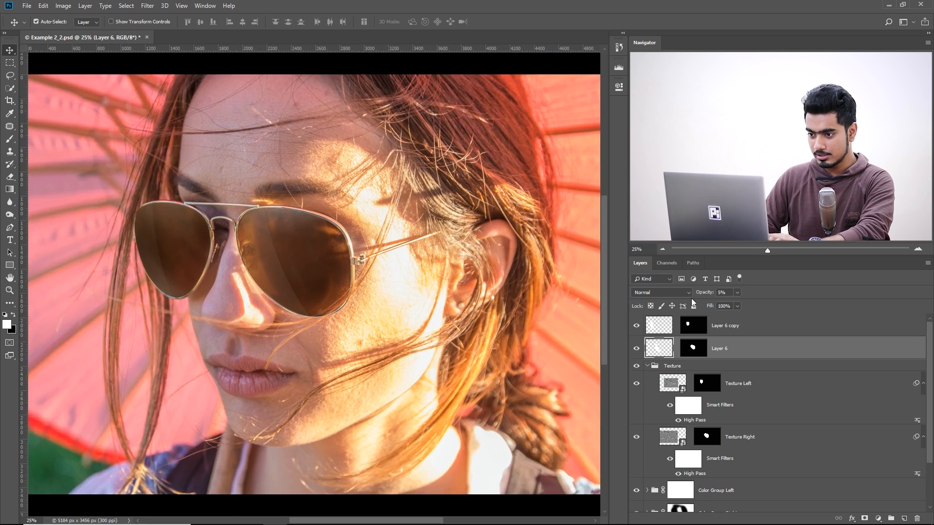
{"action": "scroll", "coordinate": [677, 429], "scroll_direction": "down", "scroll_amount": 2}
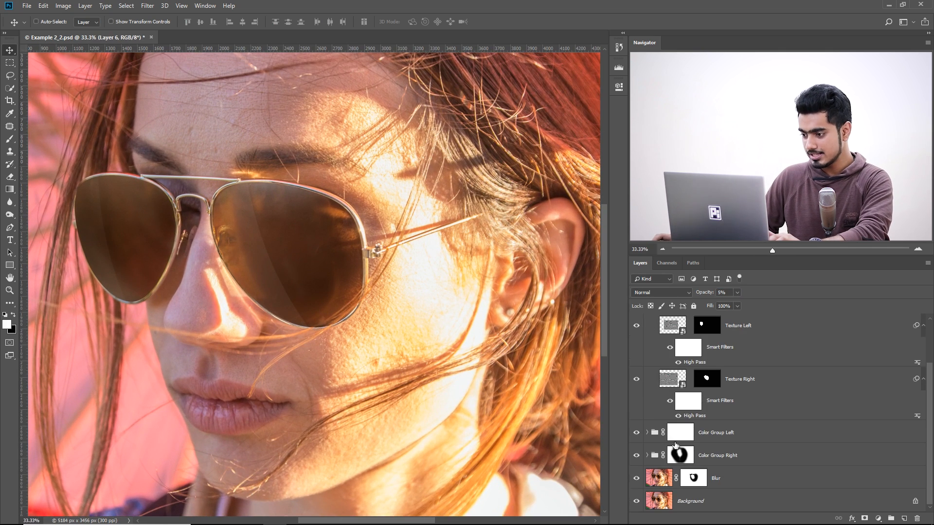
{"action": "left_click", "coordinate": [636, 502], "text": "alt"}
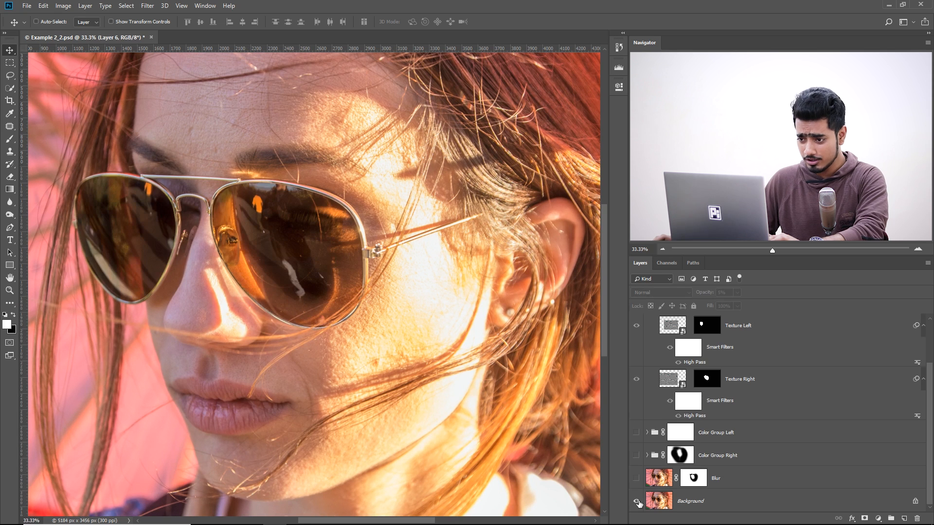
{"action": "left_click", "coordinate": [637, 501], "text": "alt"}
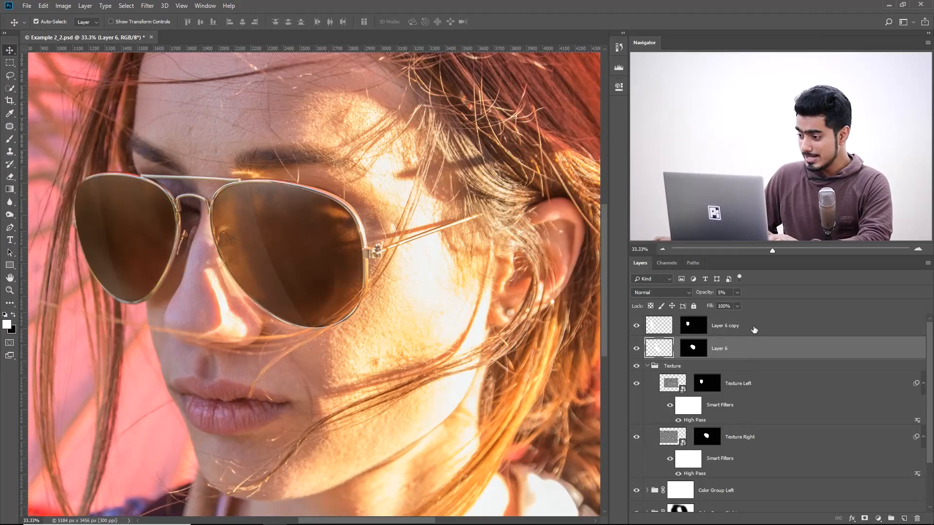
Group Layer 6 and Layer 6 copy, and toggle the group's visibility to check the glare
{"action": "left_click", "coordinate": [754, 330], "text": "ctrl"}
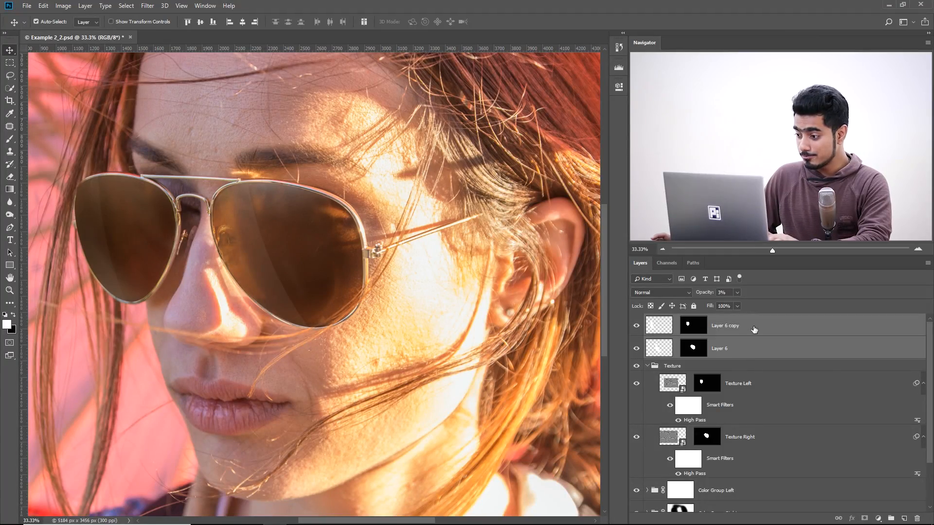
{"action": "key", "text": "ctrl+g"}
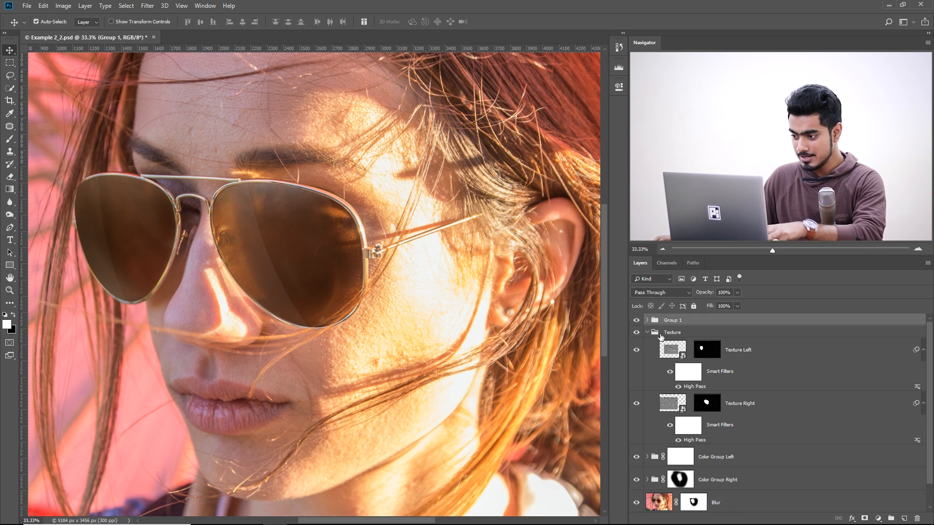
{"action": "left_click", "coordinate": [636, 323]}
{"action": "left_click", "coordinate": [636, 322]}
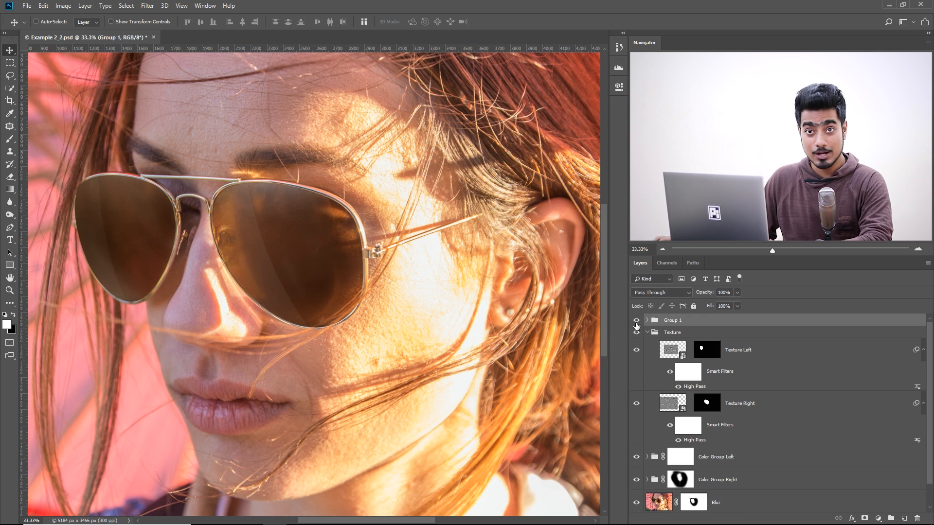
Erase the existing glare on the right-hand lens from Layer 6 inside Group 1
{"action": "left_click", "coordinate": [646, 320]}
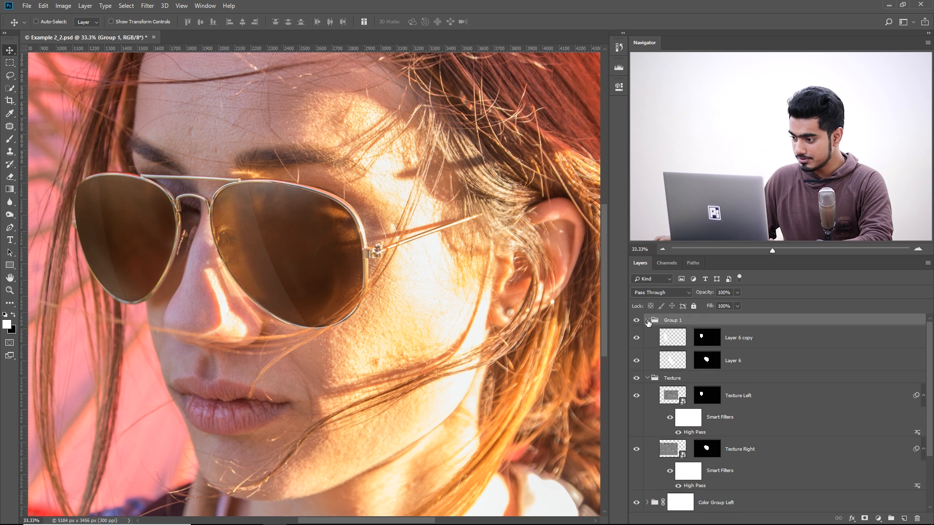
{"action": "left_click", "coordinate": [675, 366]}
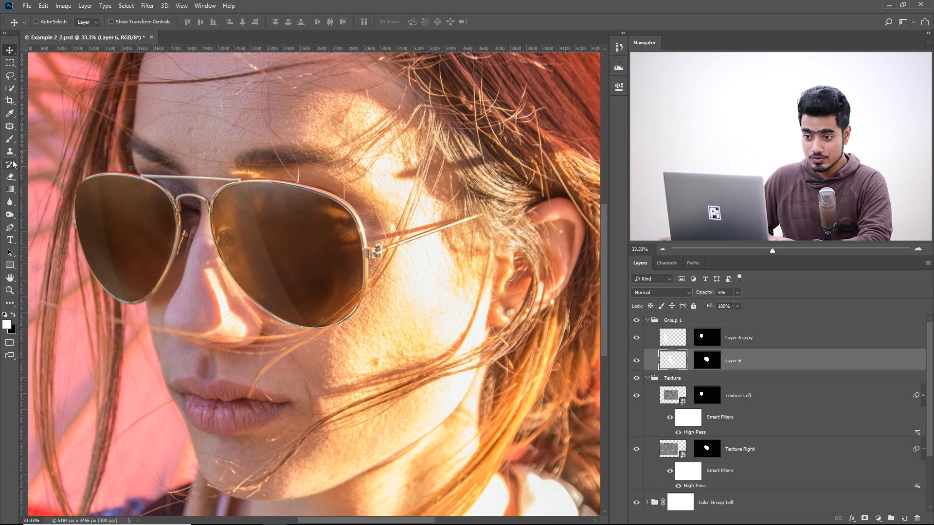
{"action": "left_click", "coordinate": [10, 176]}
{"action": "right_click", "coordinate": [227, 242], "text": "alt"}
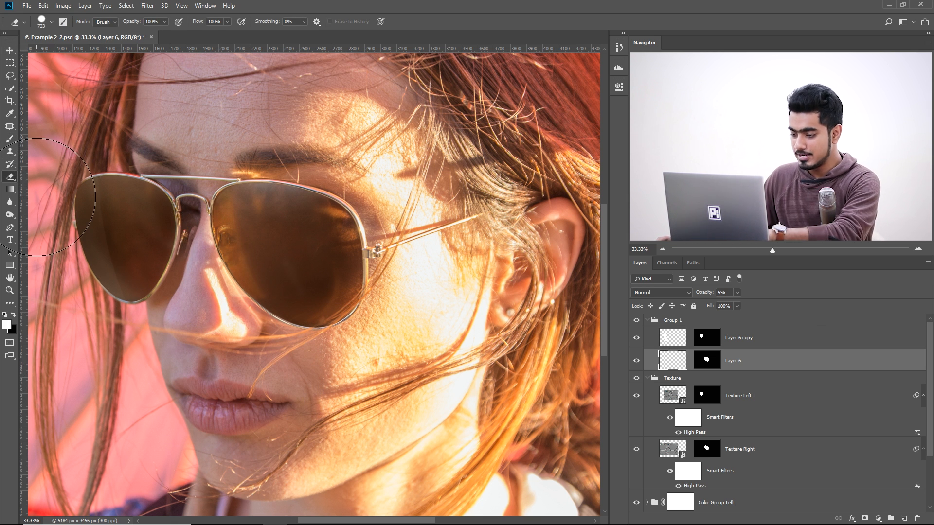
Draw a closed, curved Pen path from above the nose bridge across the upper inner part of the right-hand lens
{"action": "key", "text": "p"}
{"action": "left_click", "coordinate": [248, 139]}
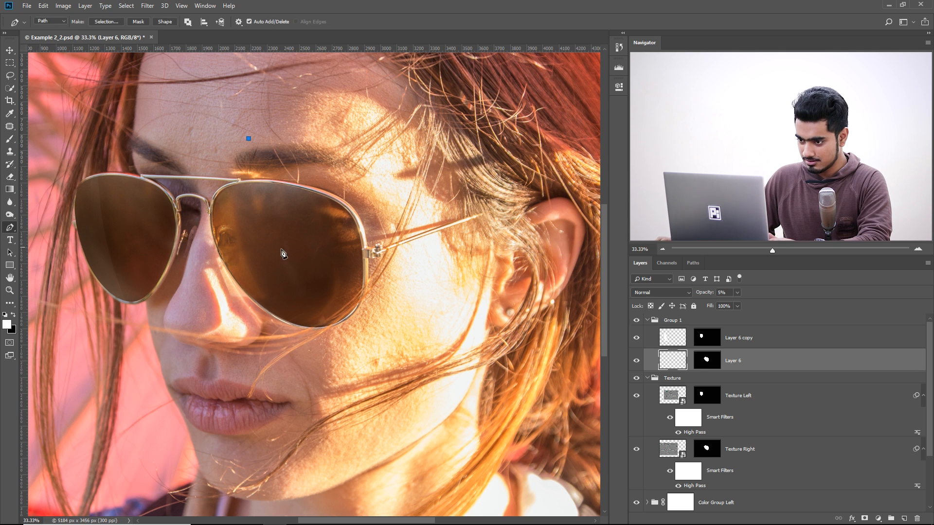
{"action": "left_click_drag", "start_coordinate": [281, 253], "coordinate": [302, 292]}
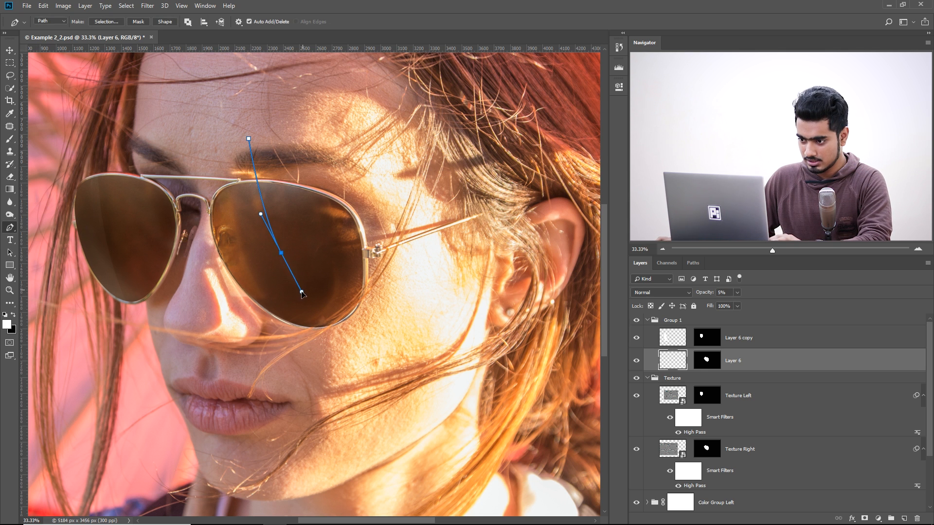
{"action": "left_click", "coordinate": [282, 254], "text": "alt"}
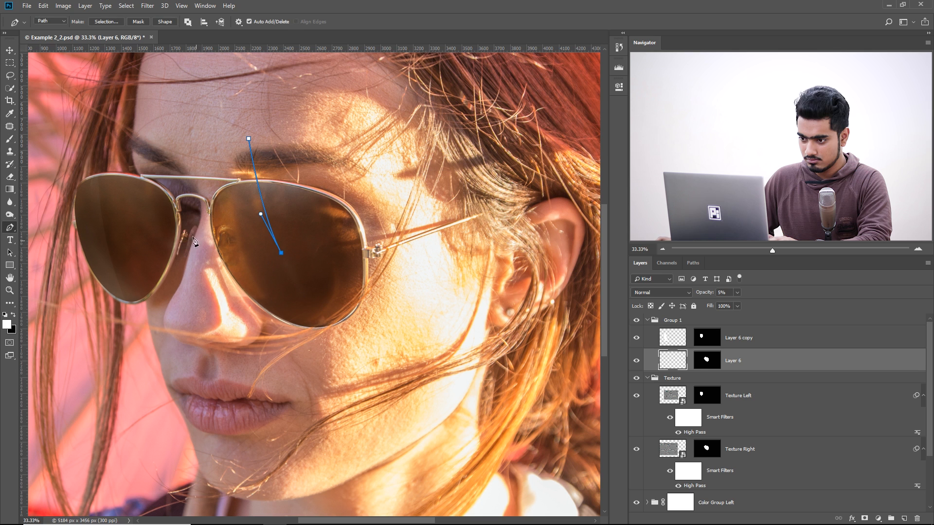
{"action": "left_click_drag", "start_coordinate": [192, 228], "coordinate": [148, 207]}
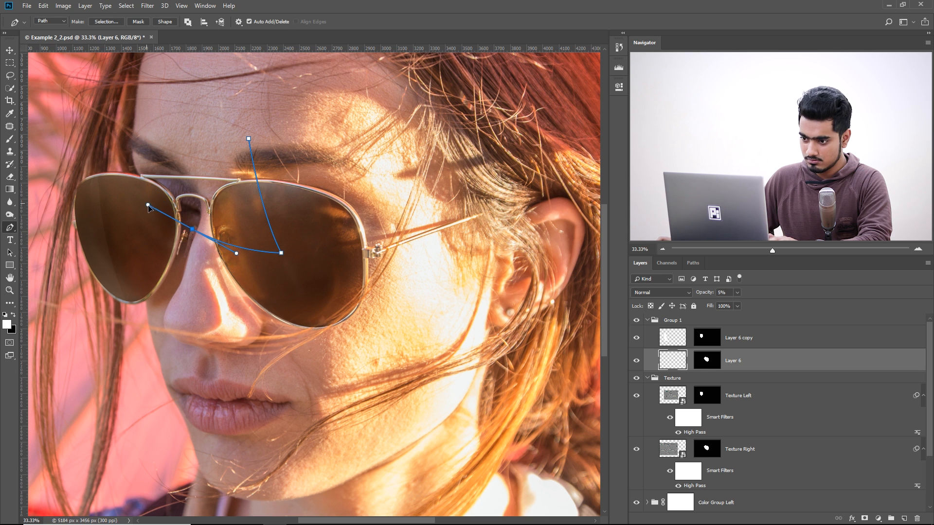
{"action": "left_click", "coordinate": [189, 143]}
{"action": "left_click", "coordinate": [248, 139]}
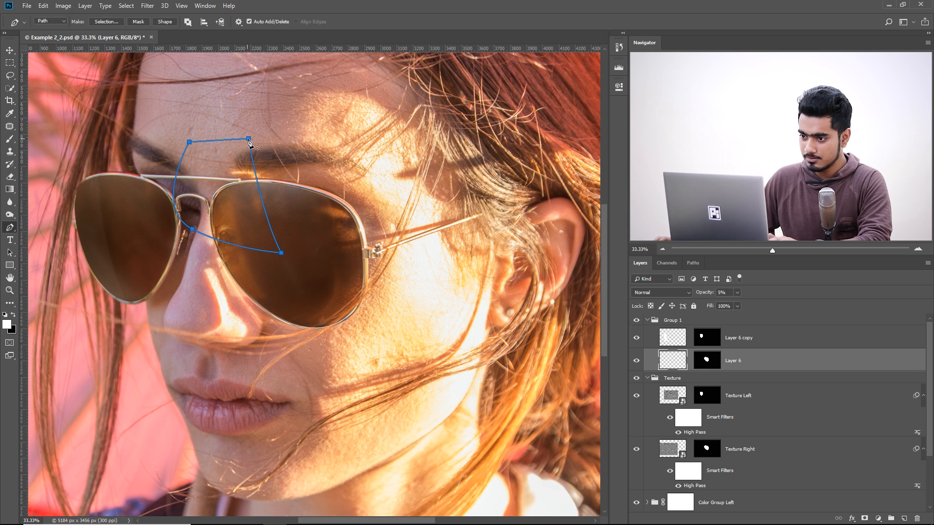
Convert the path to a new anti-aliased selection with 0 px feather, fill it with white on Layer 6, and deselect
{"action": "right_click", "coordinate": [232, 187]}
{"action": "left_click", "coordinate": [260, 228]}
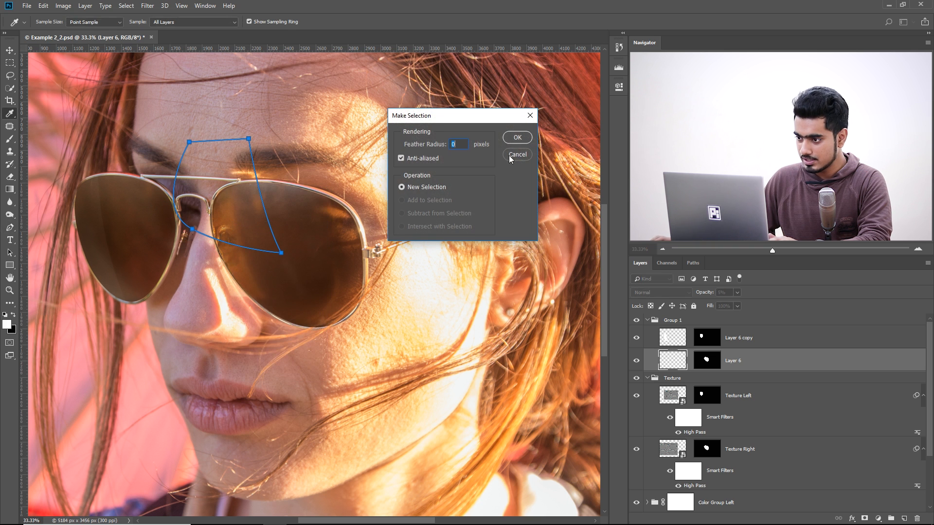
{"action": "left_click", "coordinate": [516, 138]}
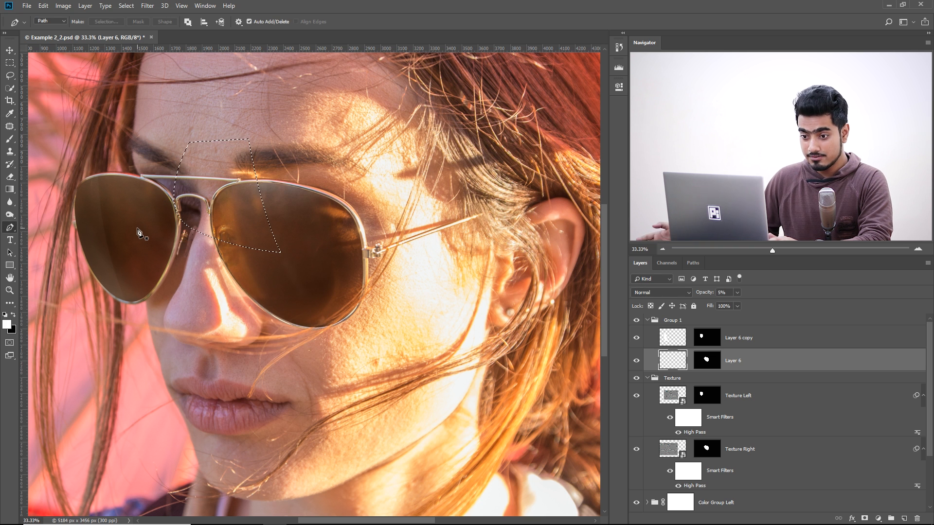
{"action": "key", "text": "alt+BackSpace"}
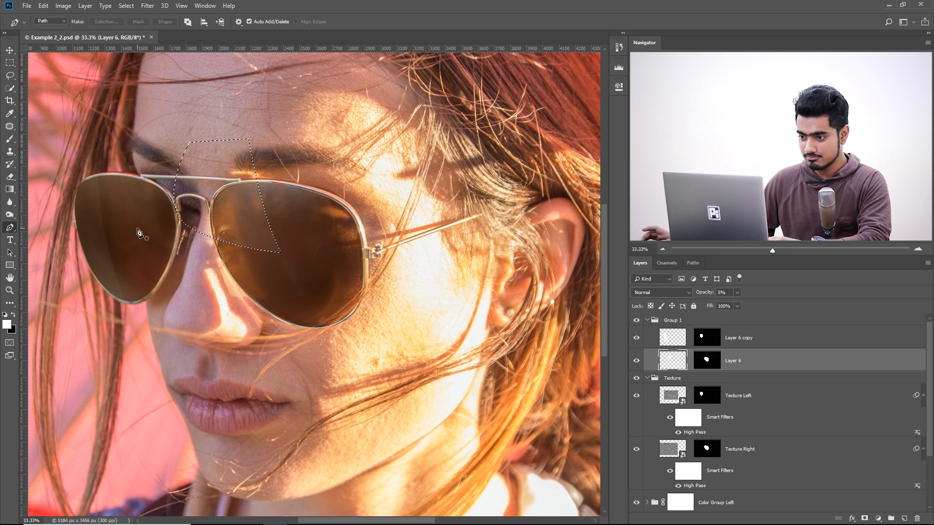
{"action": "key", "text": "ctrl+d"}
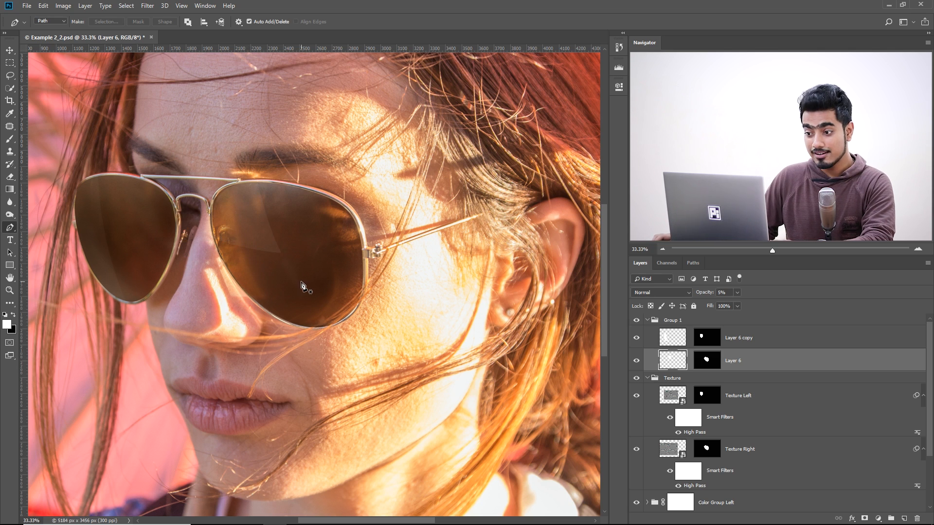
Shift the new glare slightly downward within the right-hand lens
{"action": "key", "text": "ctrl+plus"}
{"action": "key", "text": "ctrl+plus"}
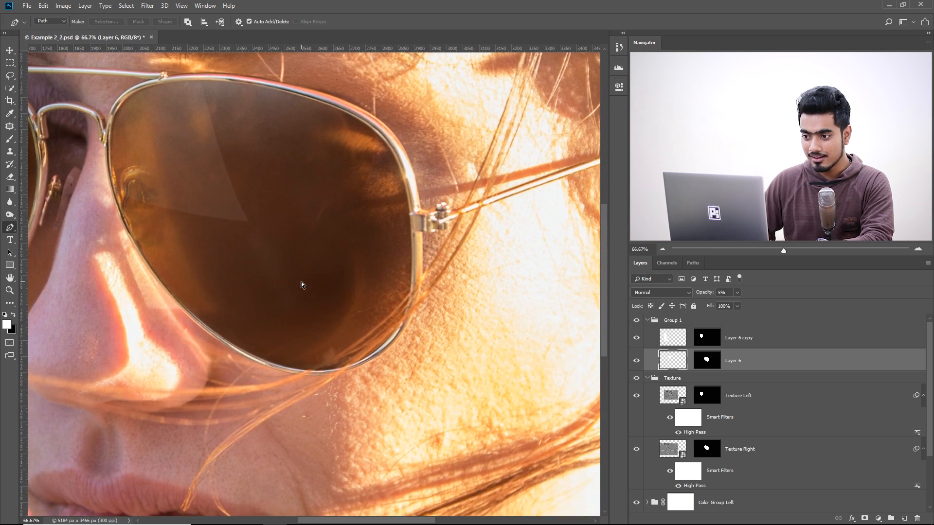
{"action": "key", "text": "ctrl+minus"}
{"action": "key", "text": "ctrl+minus"}
{"action": "key", "text": "ctrl+minus"}
{"action": "key", "text": "ctrl+plus"}
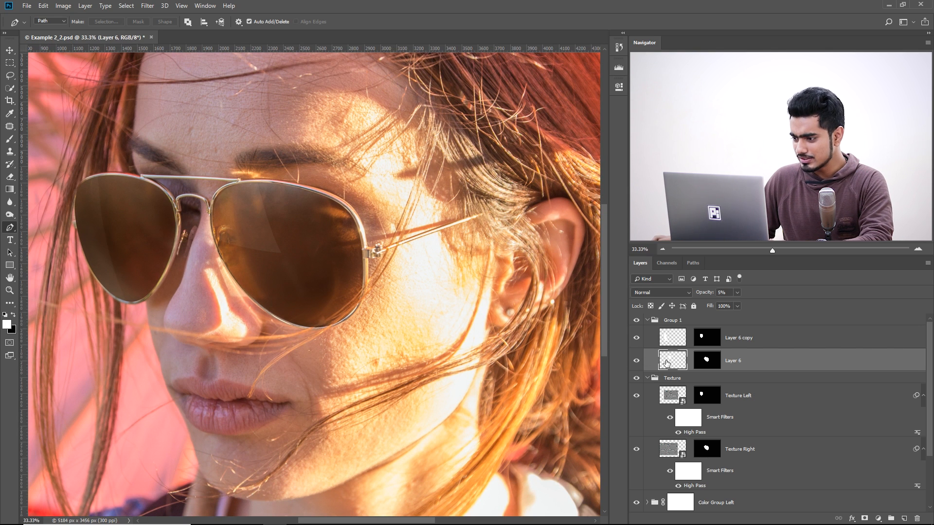
{"action": "left_click", "coordinate": [9, 50]}
{"action": "left_click_drag", "start_coordinate": [250, 230], "coordinate": [254, 246]}
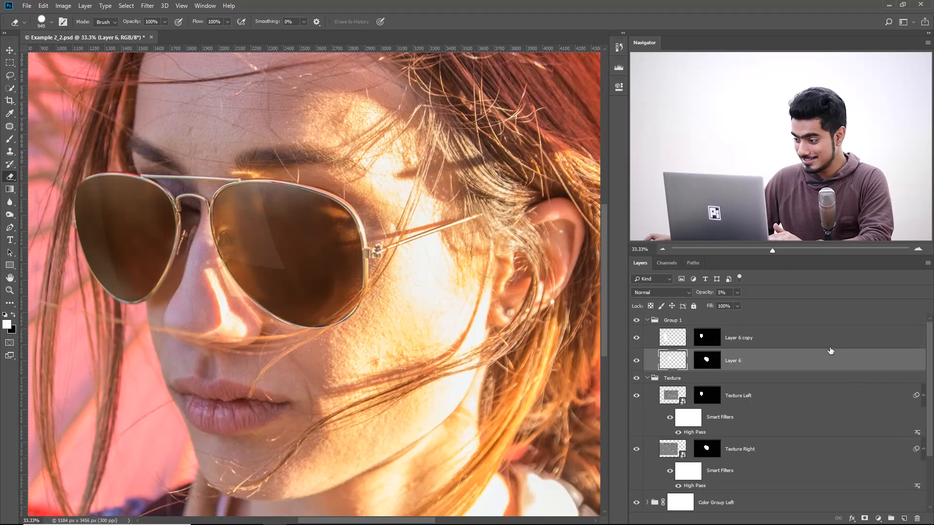
Hide the old left-hand glare on Layer 6 copy and duplicate Layer 6
{"action": "left_click", "coordinate": [831, 341]}
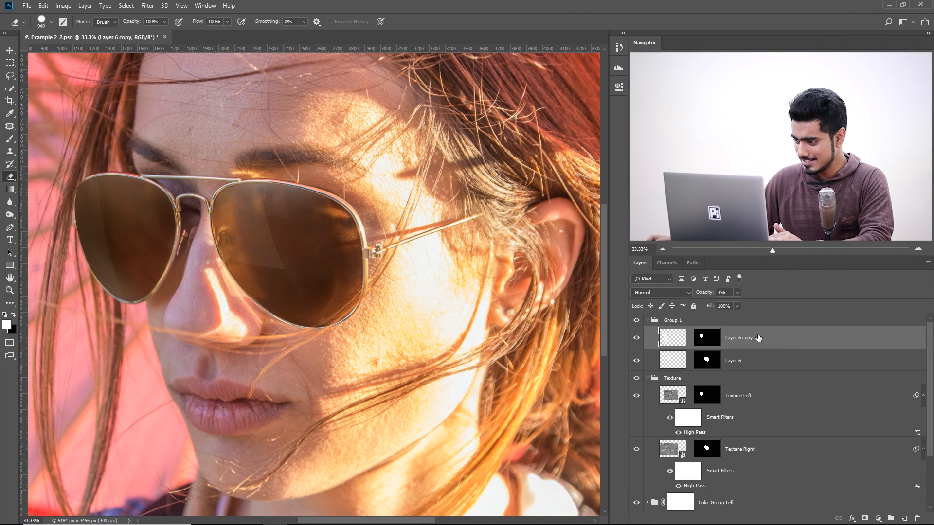
{"action": "left_click", "coordinate": [636, 339]}
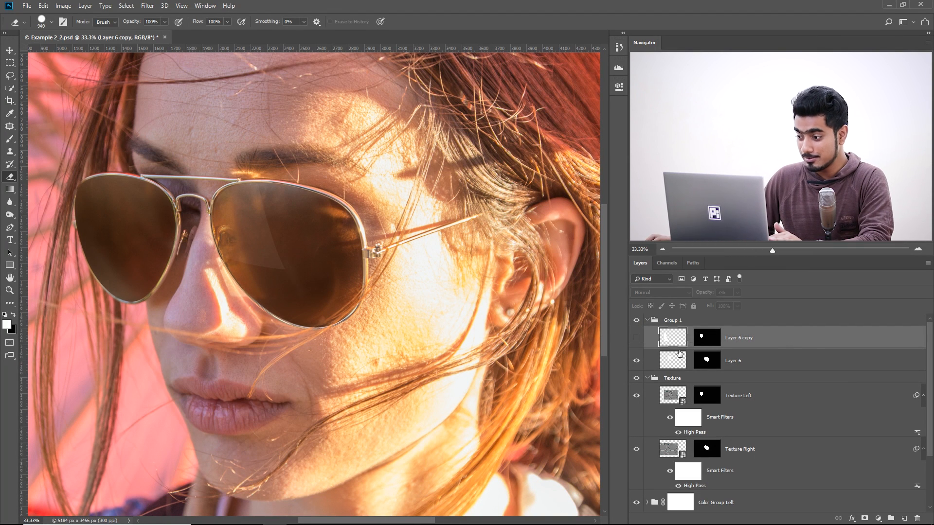
{"action": "left_click", "coordinate": [744, 360]}
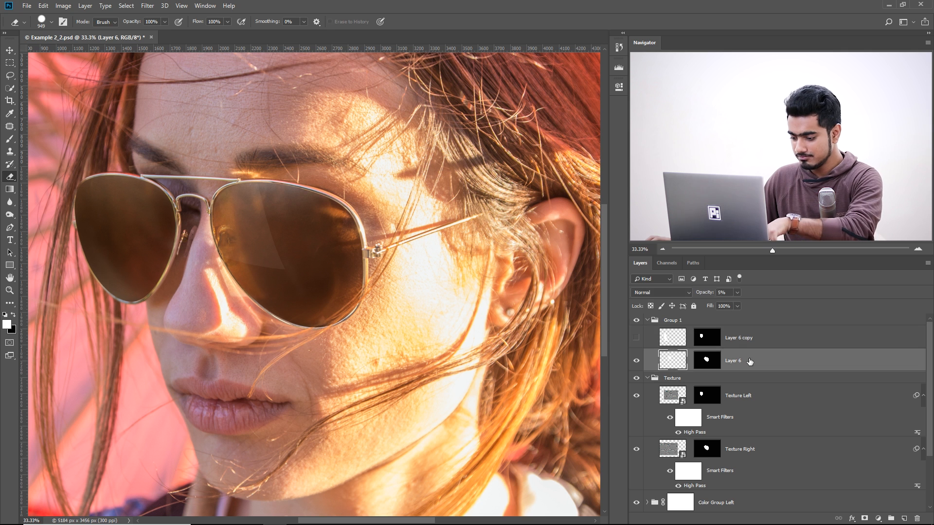
{"action": "key", "text": "ctrl+j"}
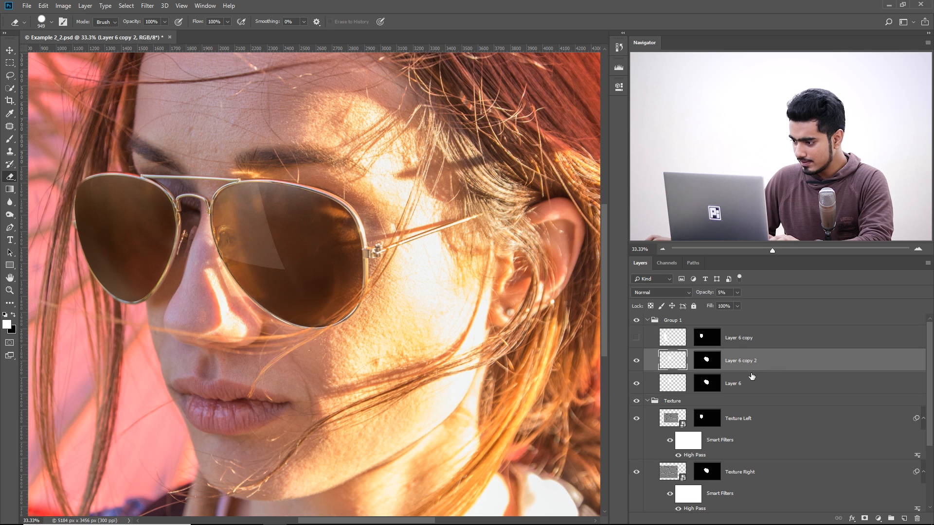
Replace the duplicate's mask with a copy of Layer 6 copy's mask and move the duplicated glare onto the left-hand lens
{"action": "left_click_drag", "start_coordinate": [707, 336], "coordinate": [712, 360]}
{"action": "left_click", "coordinate": [421, 198]}
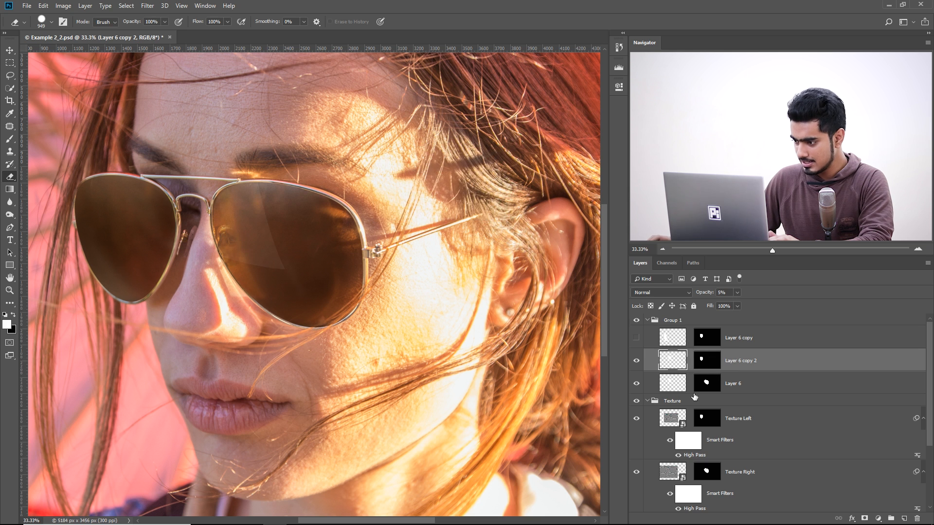
{"action": "key", "text": "v"}
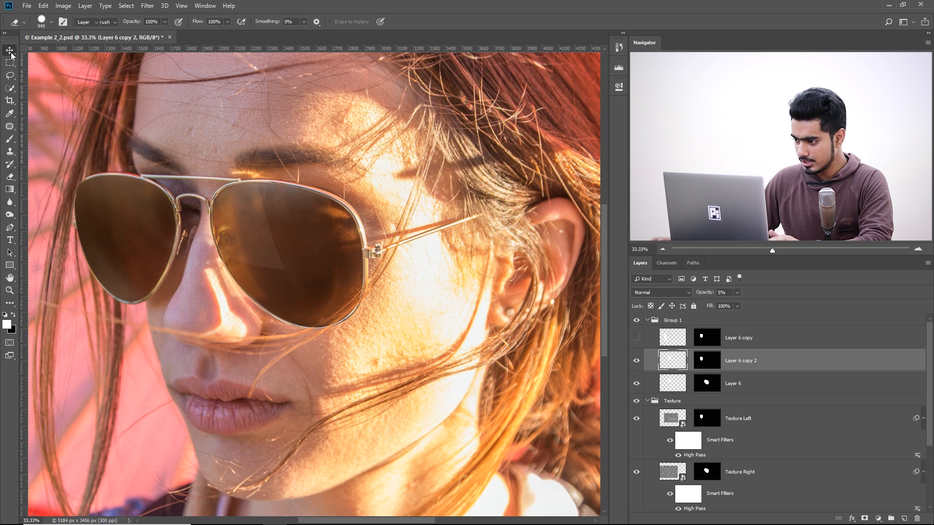
{"action": "left_click_drag", "start_coordinate": [257, 240], "coordinate": [81, 228]}
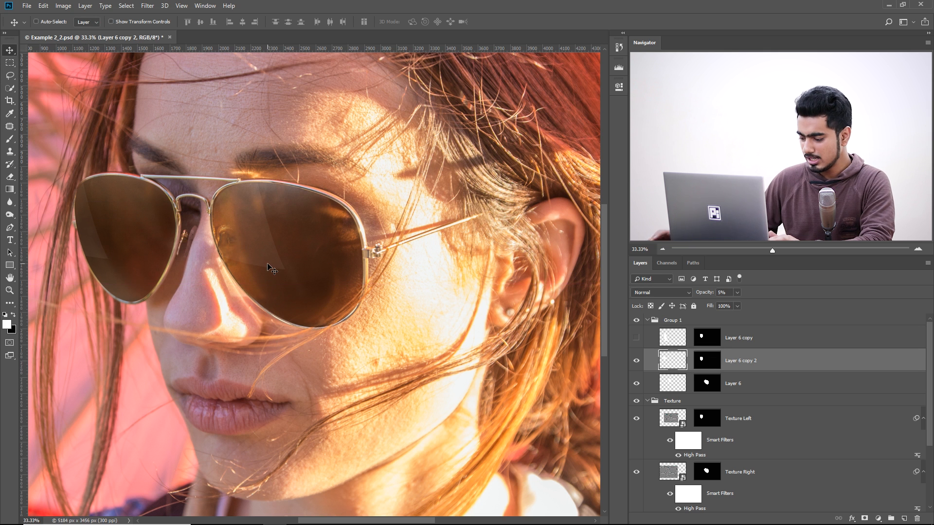
{"action": "key", "text": "ctrl+minus"}
{"action": "key", "text": "ctrl+minus"}
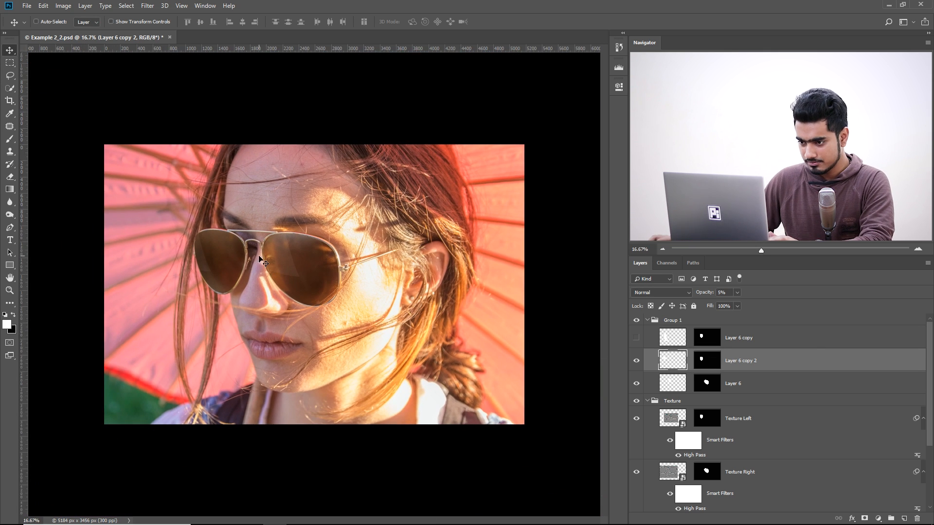
{"action": "left_click_drag", "start_coordinate": [206, 262], "coordinate": [223, 262]}
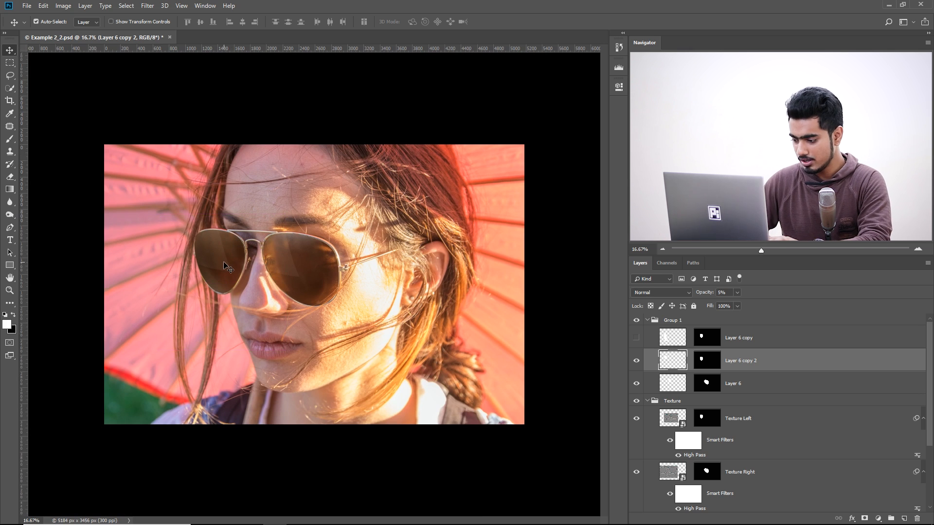
Flip the left-hand lens glare horizontally with Free Transform and nudge it toward the nose bridge
{"action": "key", "text": "ctrl+plus"}
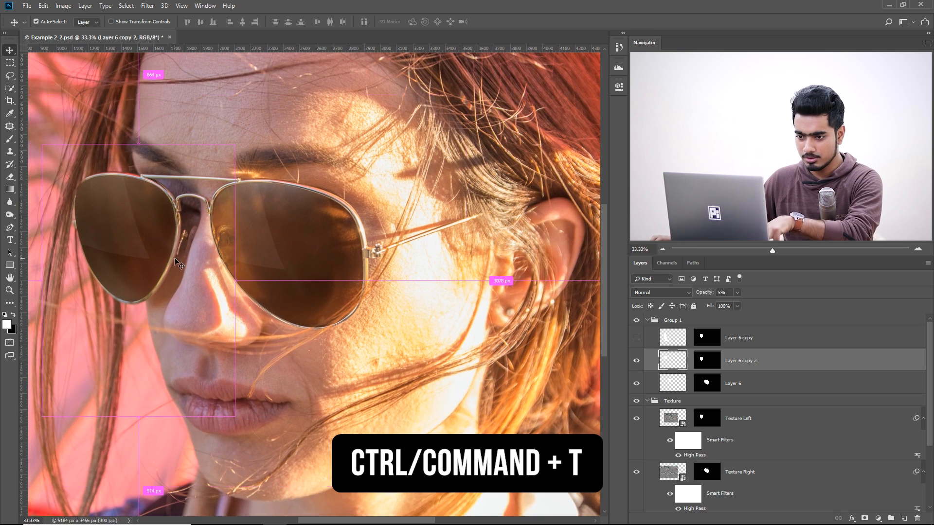
{"action": "key", "text": "ctrl+t"}
{"action": "right_click", "coordinate": [142, 201]}
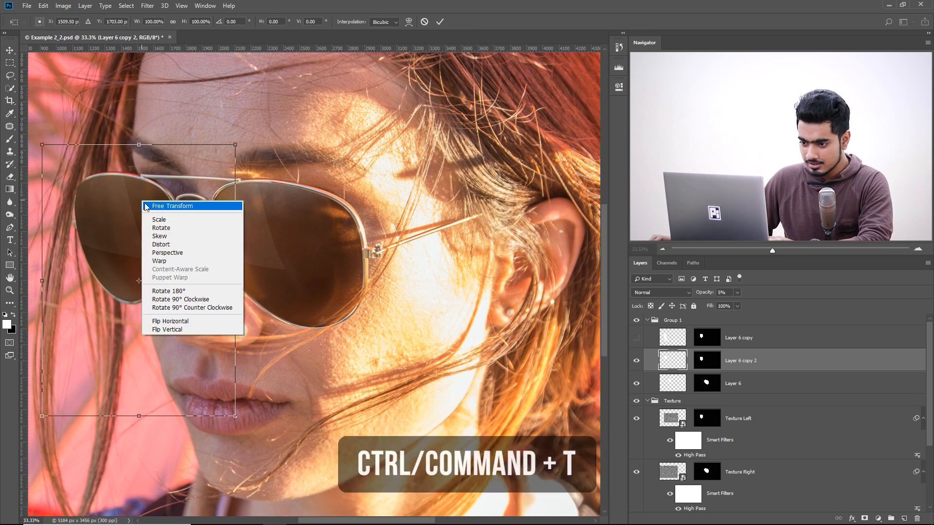
{"action": "left_click", "coordinate": [183, 322]}
{"action": "left_click_drag", "start_coordinate": [165, 237], "coordinate": [174, 230]}
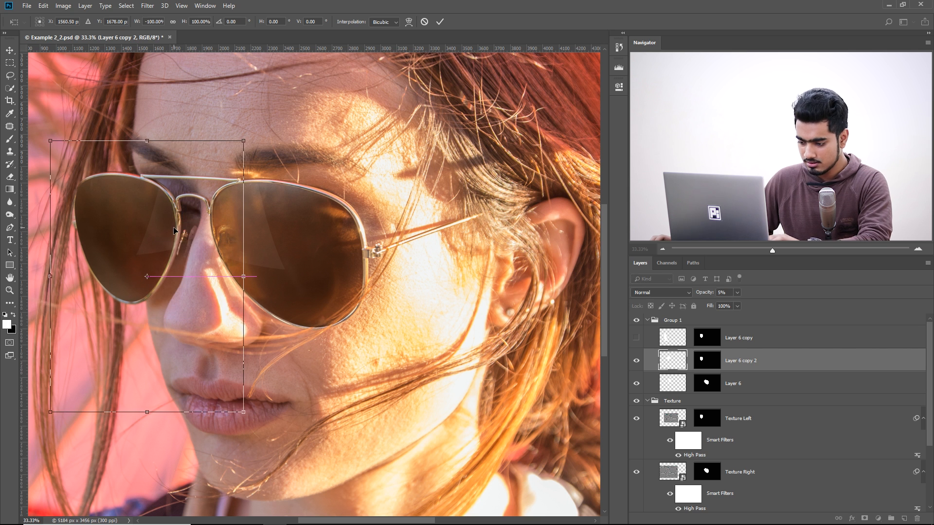
Narrow and lengthen the flipped glare, reposition it on the inner side of the left-hand lens, and apply the transform
{"action": "key", "text": "ctrl+y"}
{"action": "left_click_drag", "start_coordinate": [251, 140], "coordinate": [165, 59]}
{"action": "left_click_drag", "start_coordinate": [169, 340], "coordinate": [202, 343]}
{"action": "left_click_drag", "start_coordinate": [180, 285], "coordinate": [201, 298]}
{"action": "left_click_drag", "start_coordinate": [196, 238], "coordinate": [209, 236]}
{"action": "key", "text": "Return"}
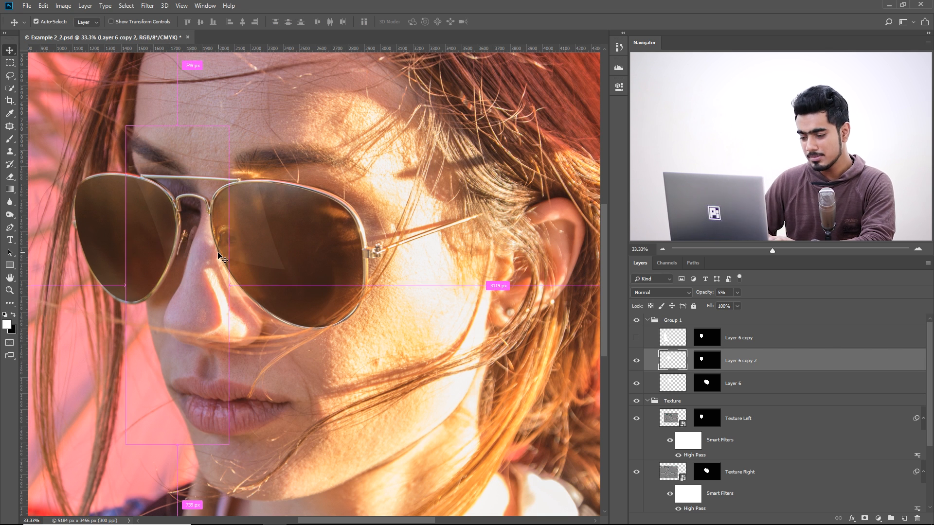
{"action": "key", "text": "ctrl+minus"}
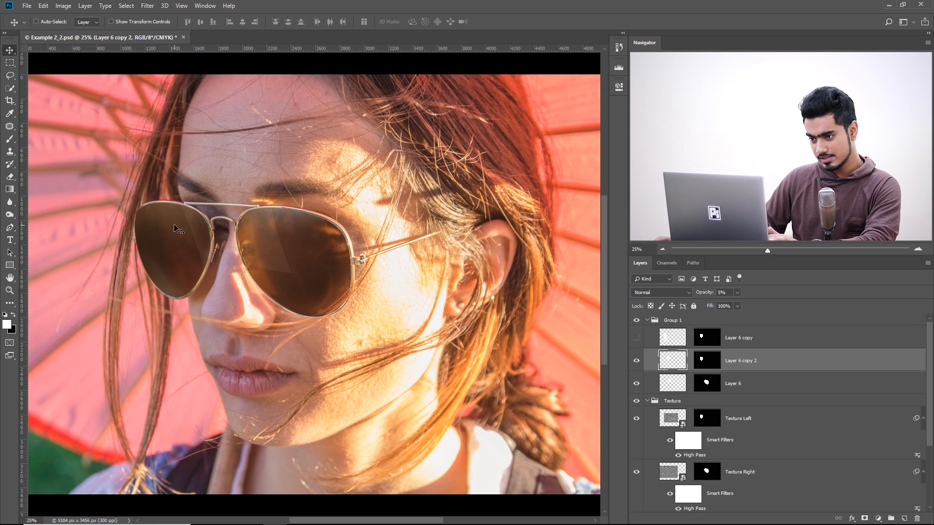